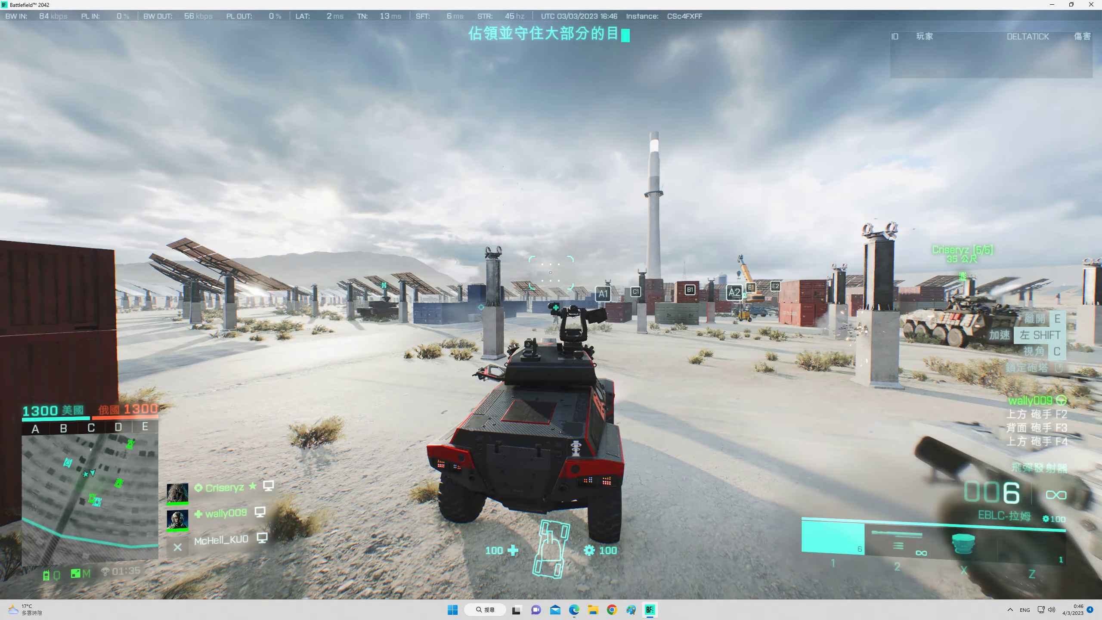
Drive from the solar field through the container yard and around the refinery.
key("w")
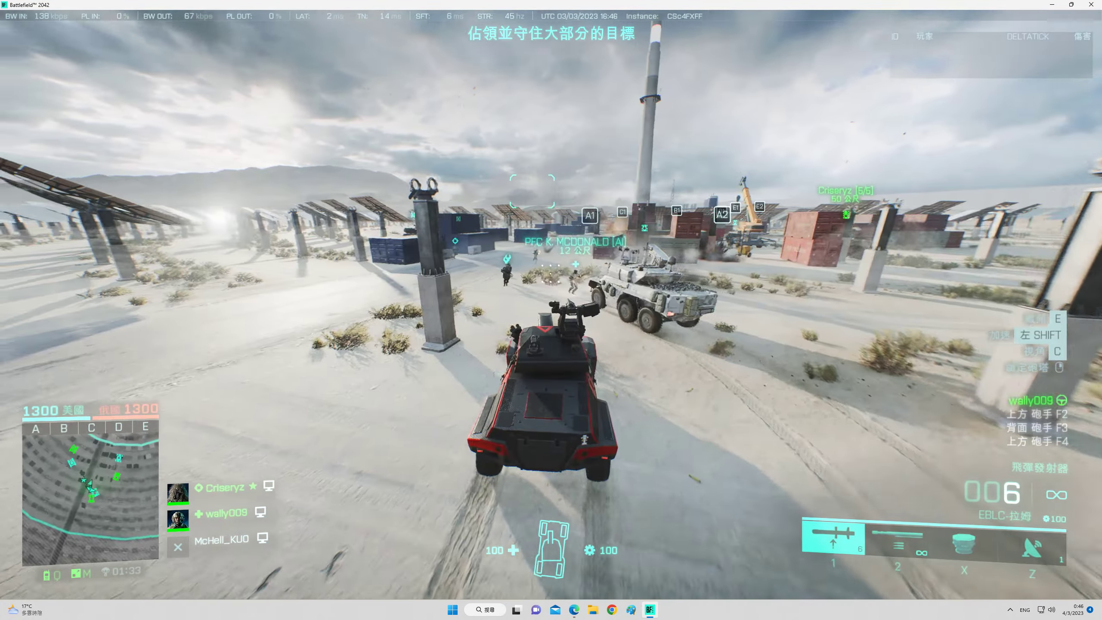
key("w")
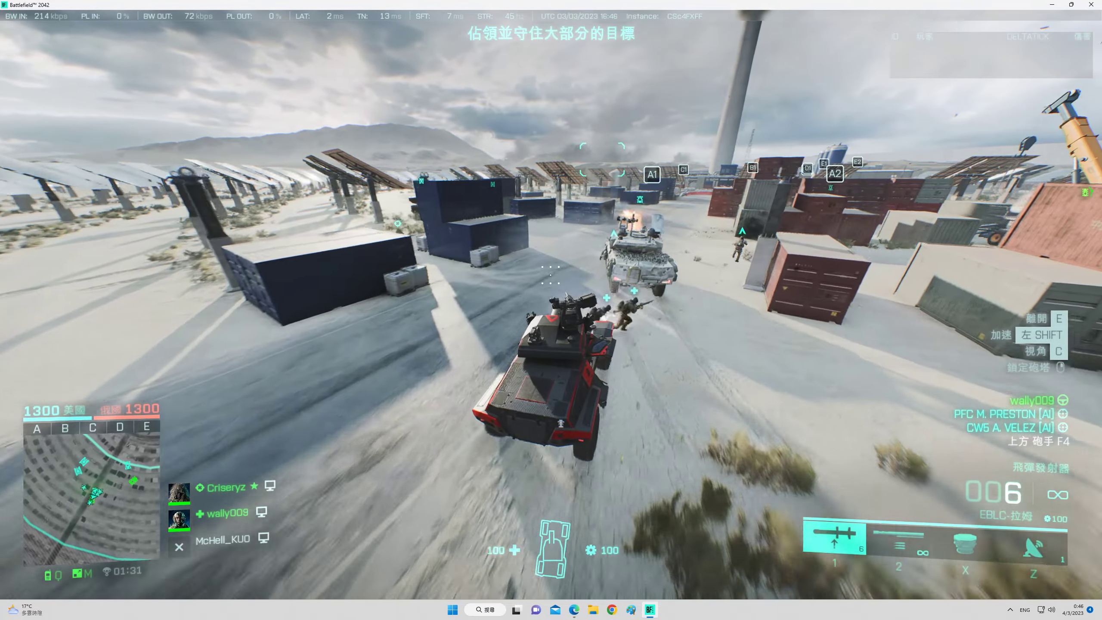
key("w")
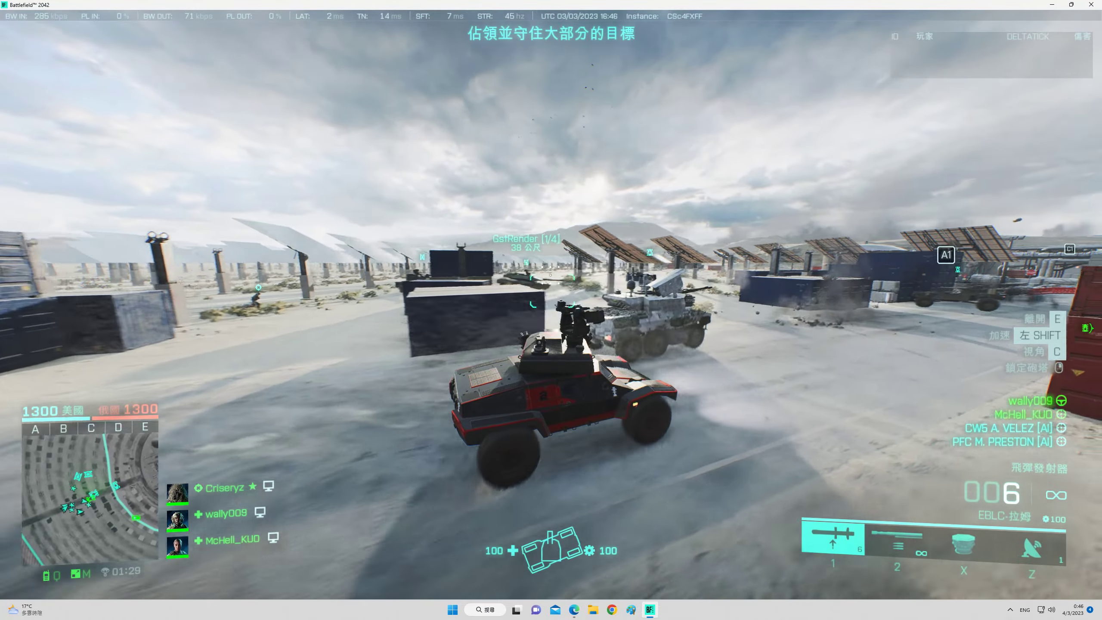
key("w")
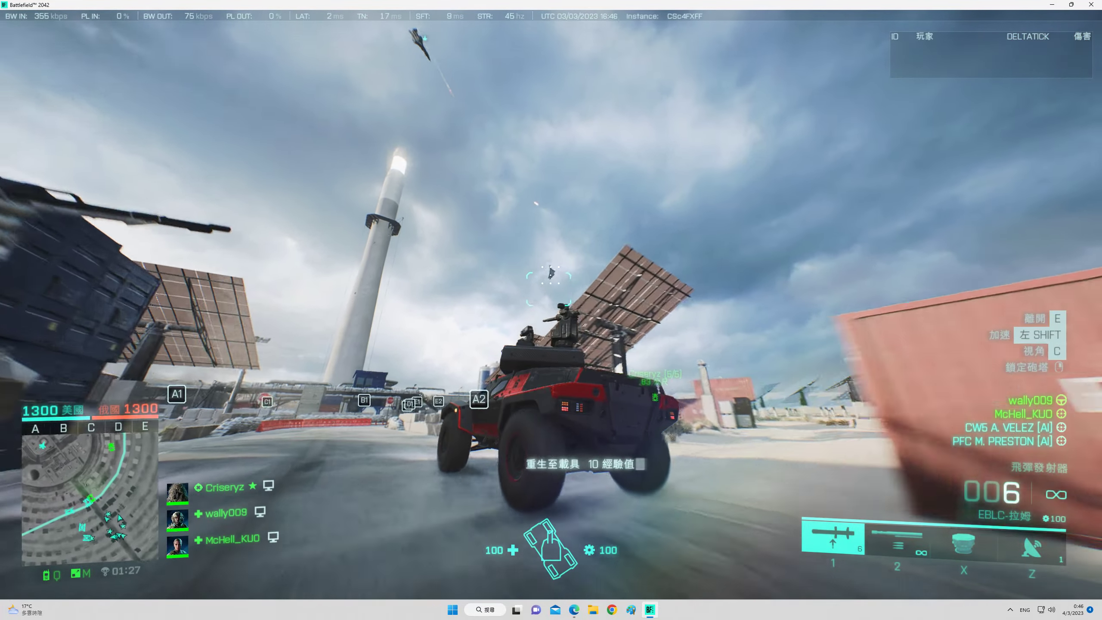
key("w")
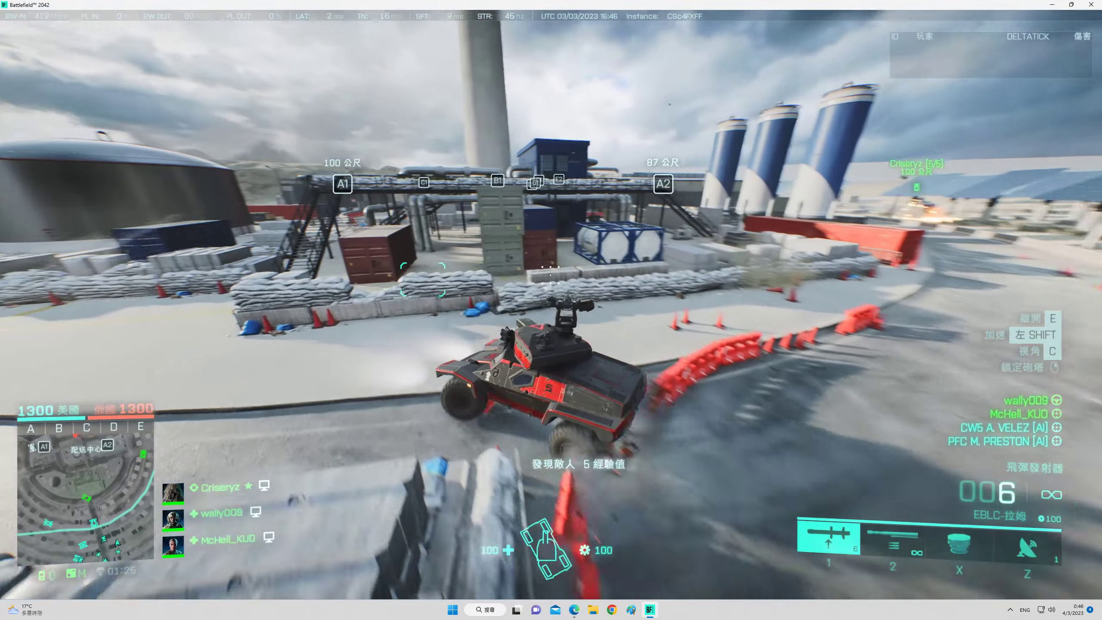
key("w")
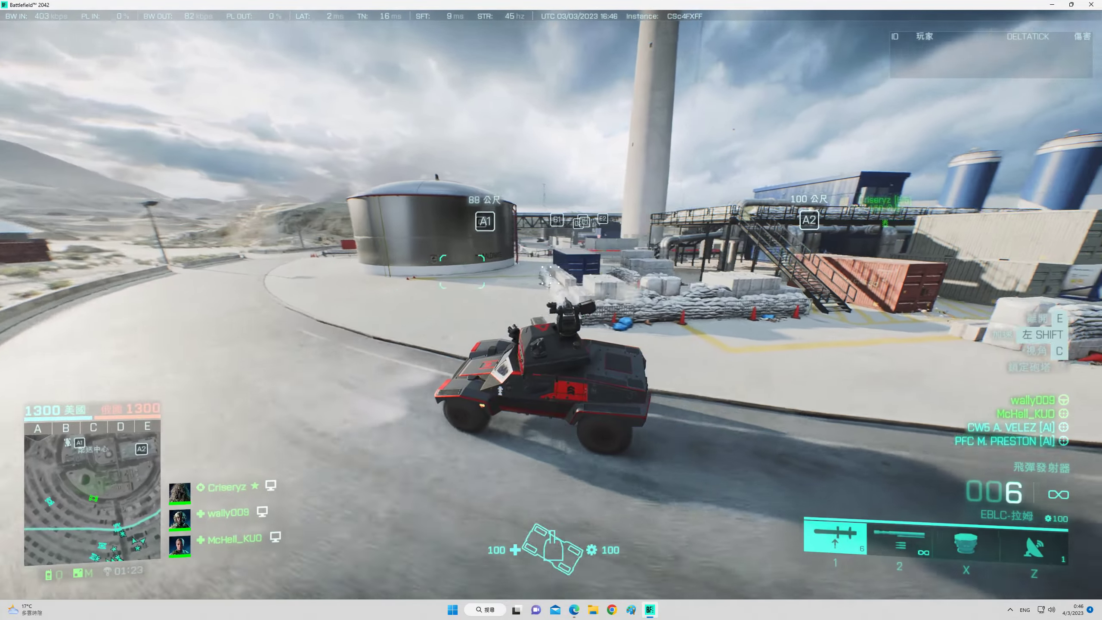
key("w")
Swap between machine gun and missiles while driving past the building toward B1.
key("w")
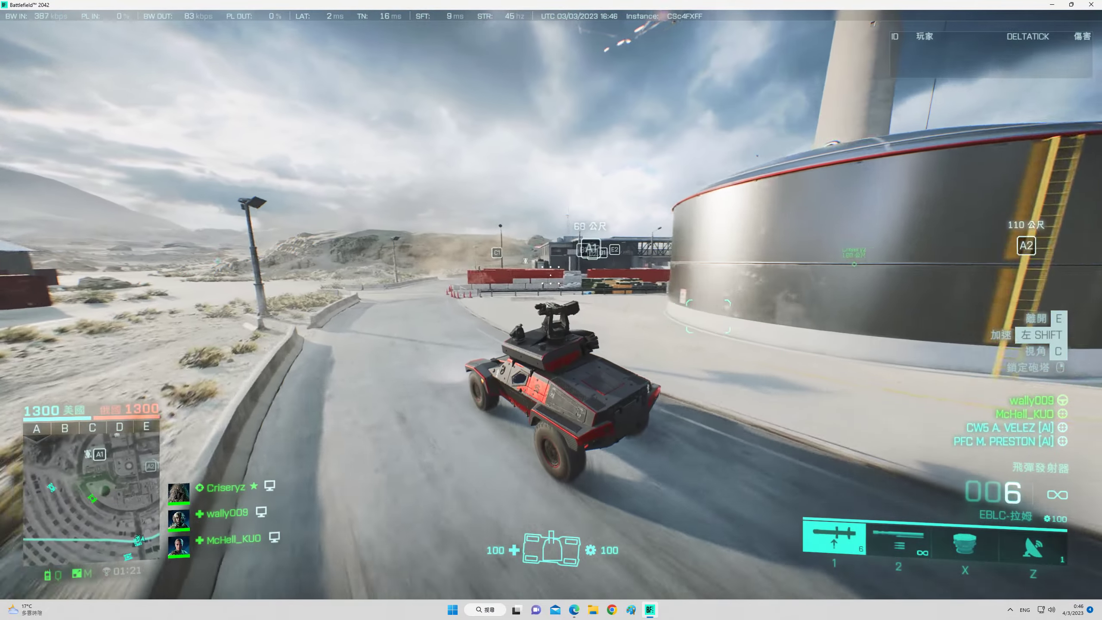
key("2")
key("w")
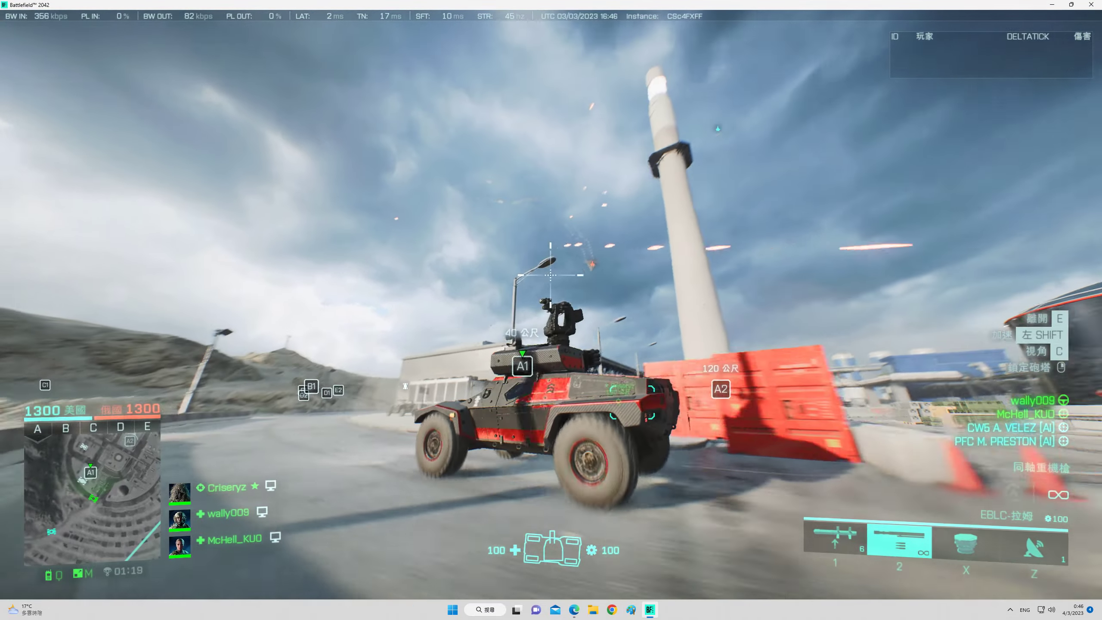
key("1")
key("w")
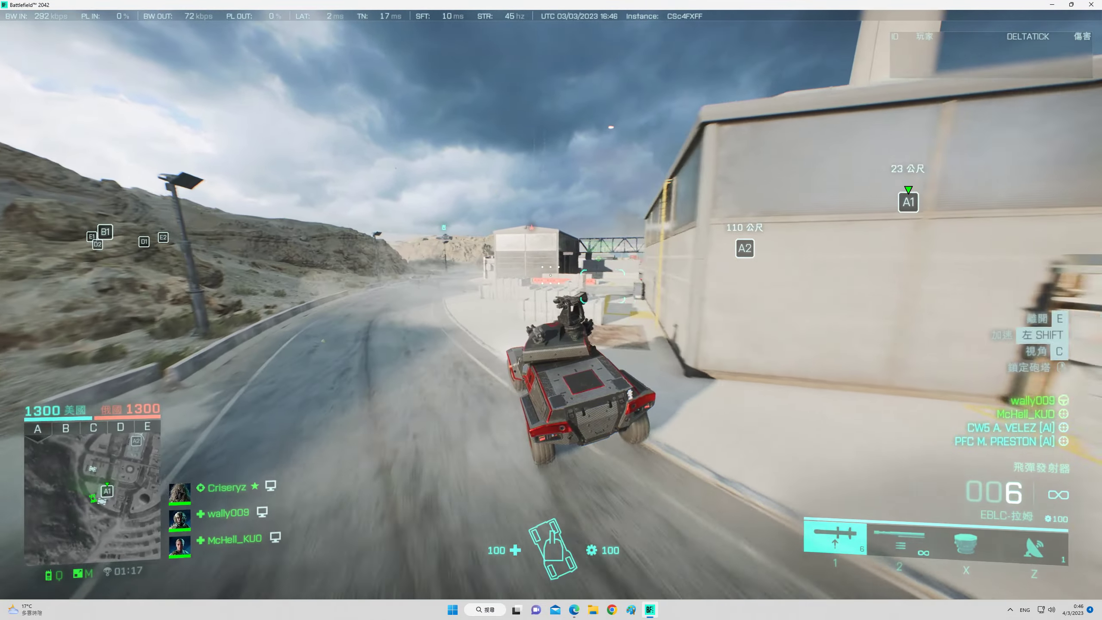
key("w")
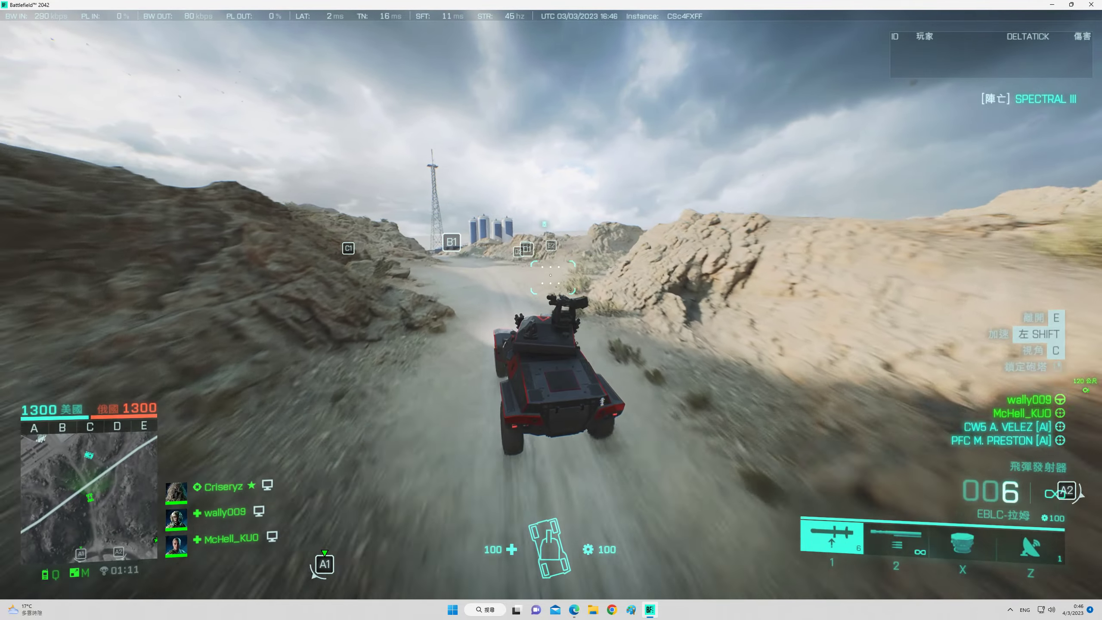
key("w")
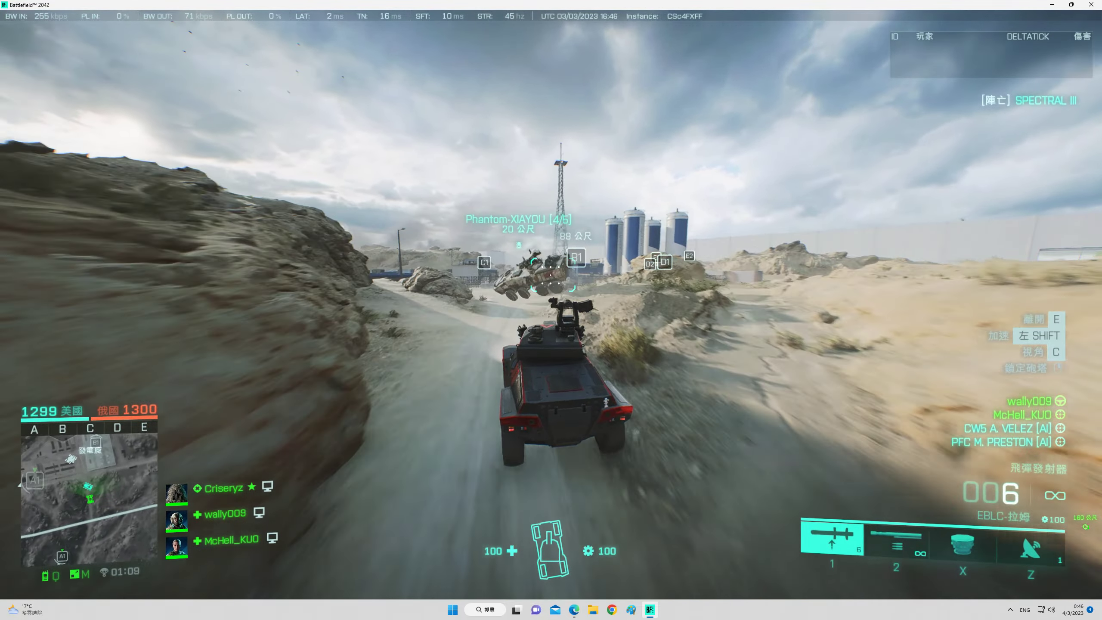
Ram the enemy vehicle ahead and shoot it with the machine gun once flipped.
key("w")
key("2")
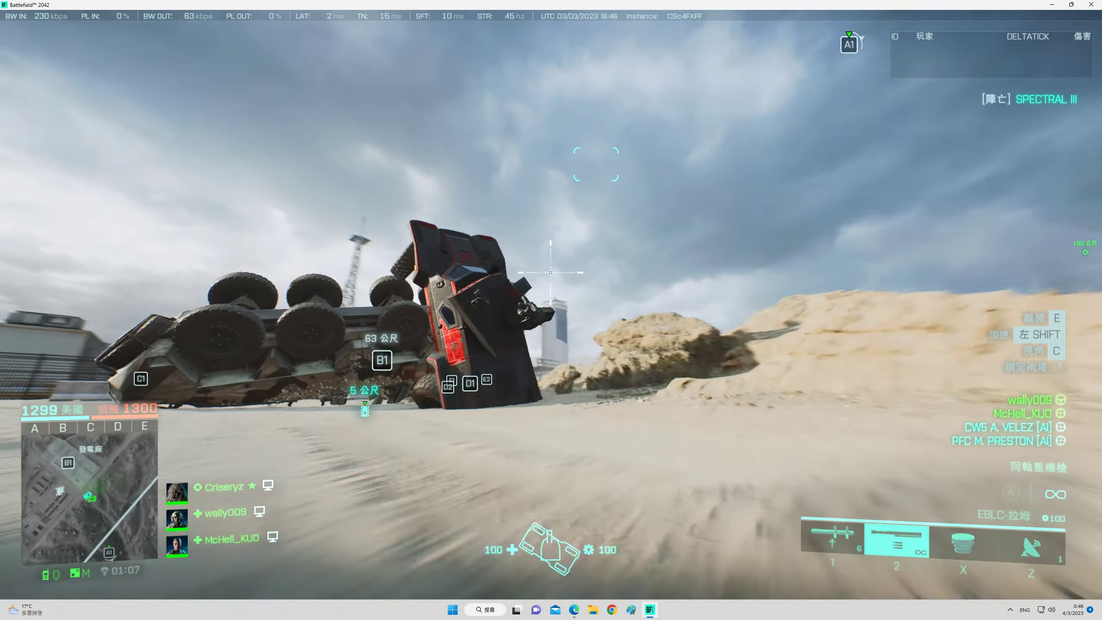
key("w")
key("2")
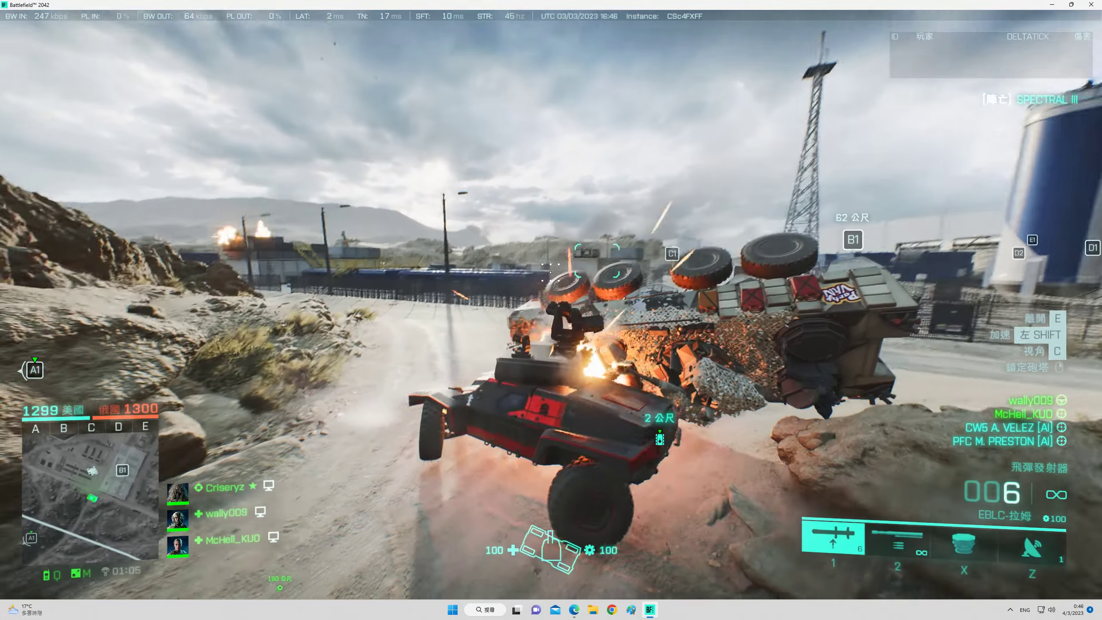
left_click(550, 276)
Ram the enemy armored vehicle, swap weapons, and drive on to objective B1.
key("w")
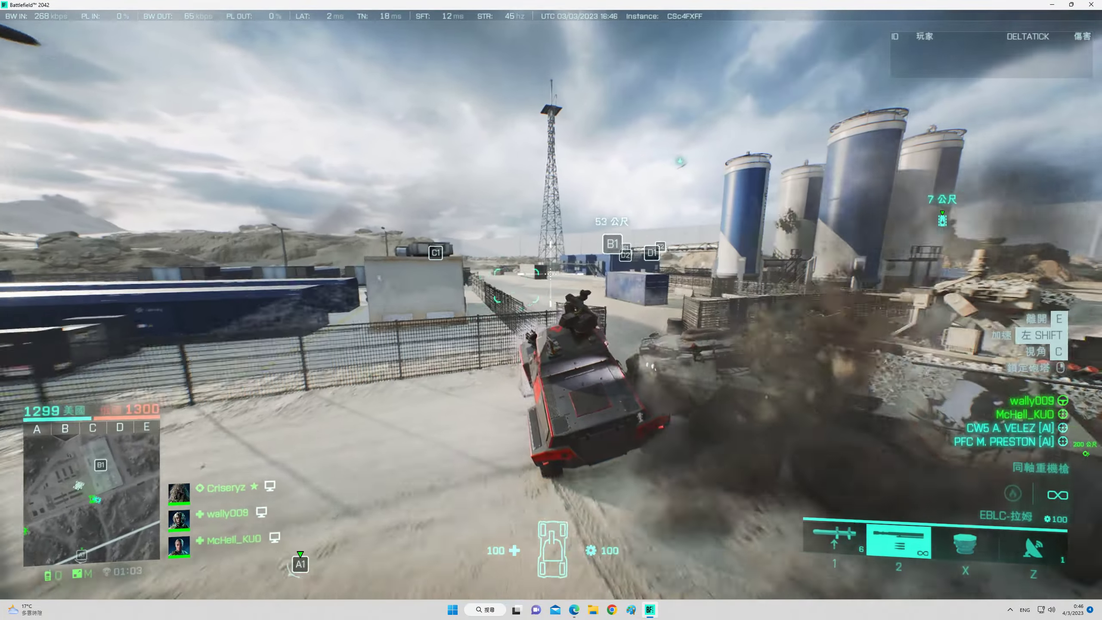
key("1")
key("w")
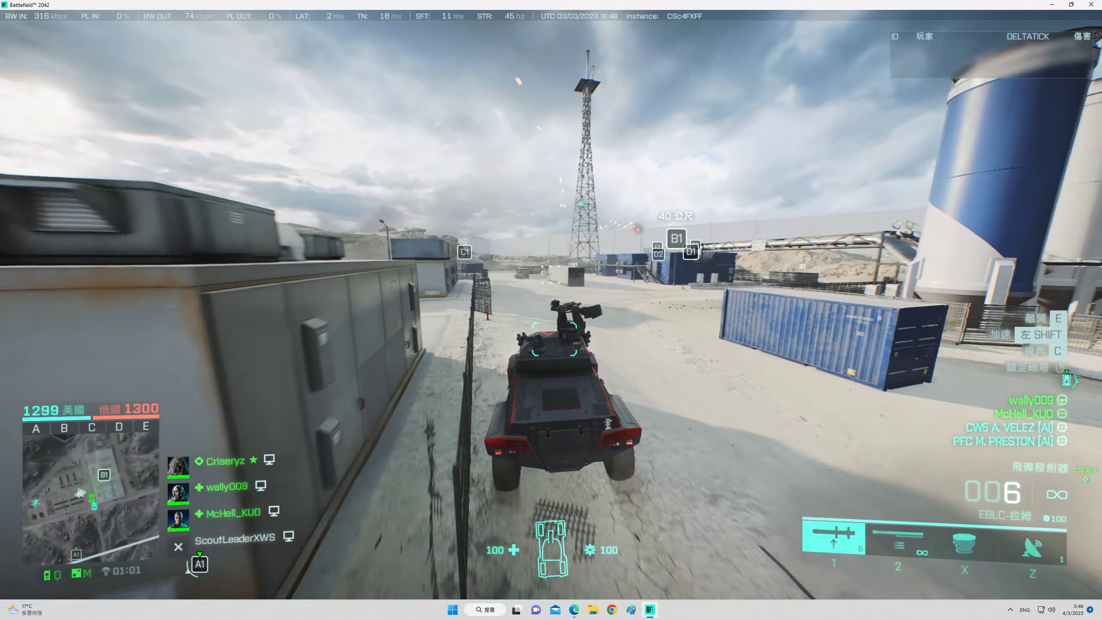
key("2")
key("w")
key("1")
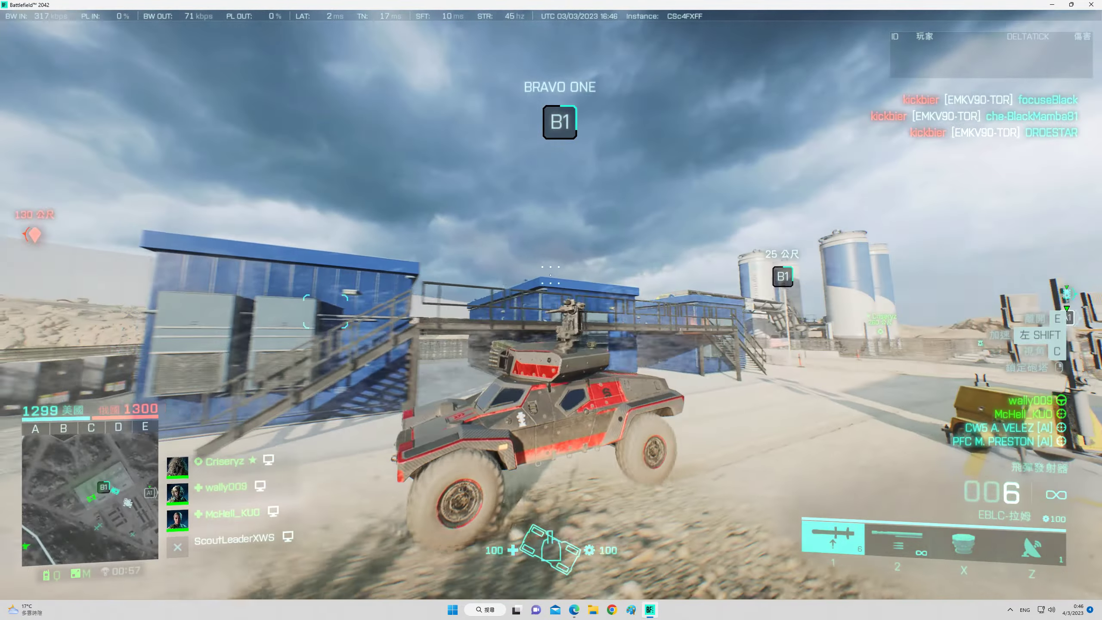
Zoom the gunner sight onto the enemy helicopter and fire at it.
key("2")
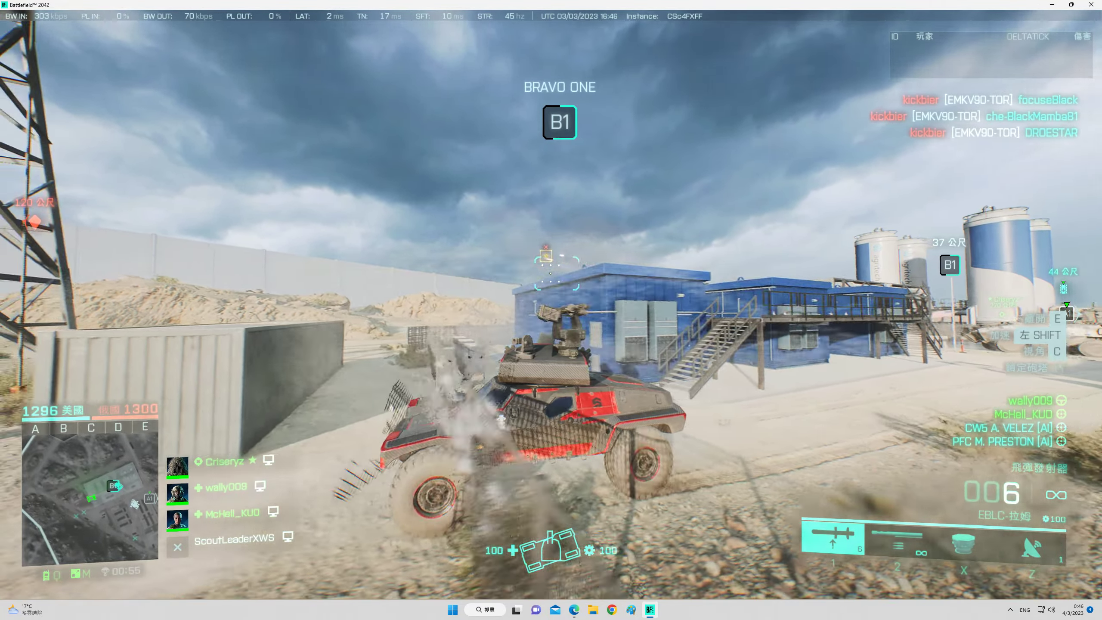
right_click(551, 310)
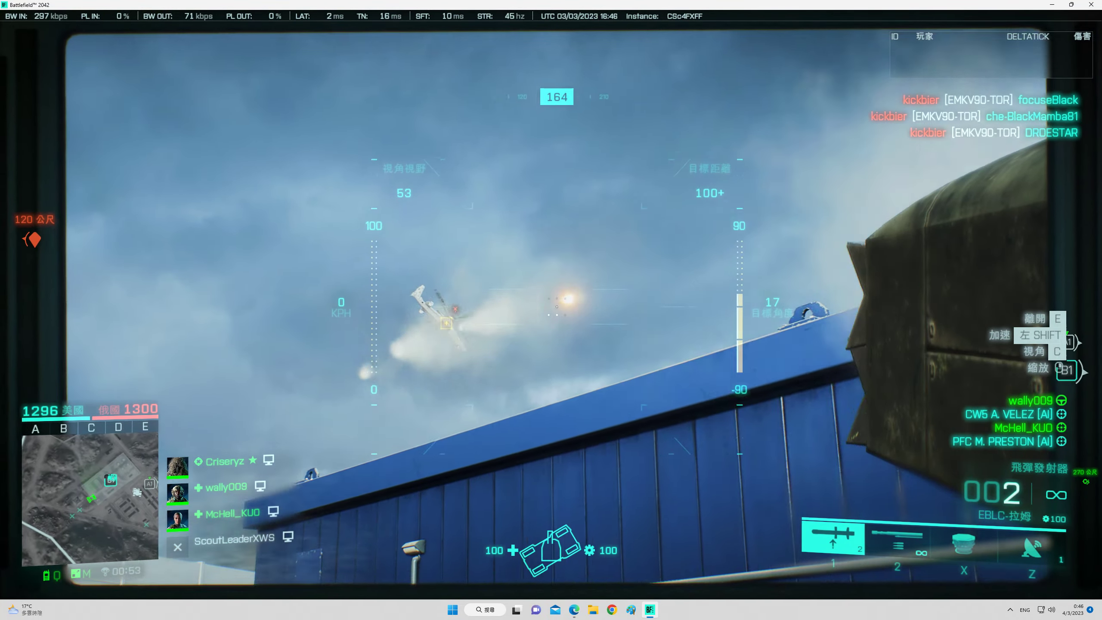
left_click(551, 310)
right_click(551, 310)
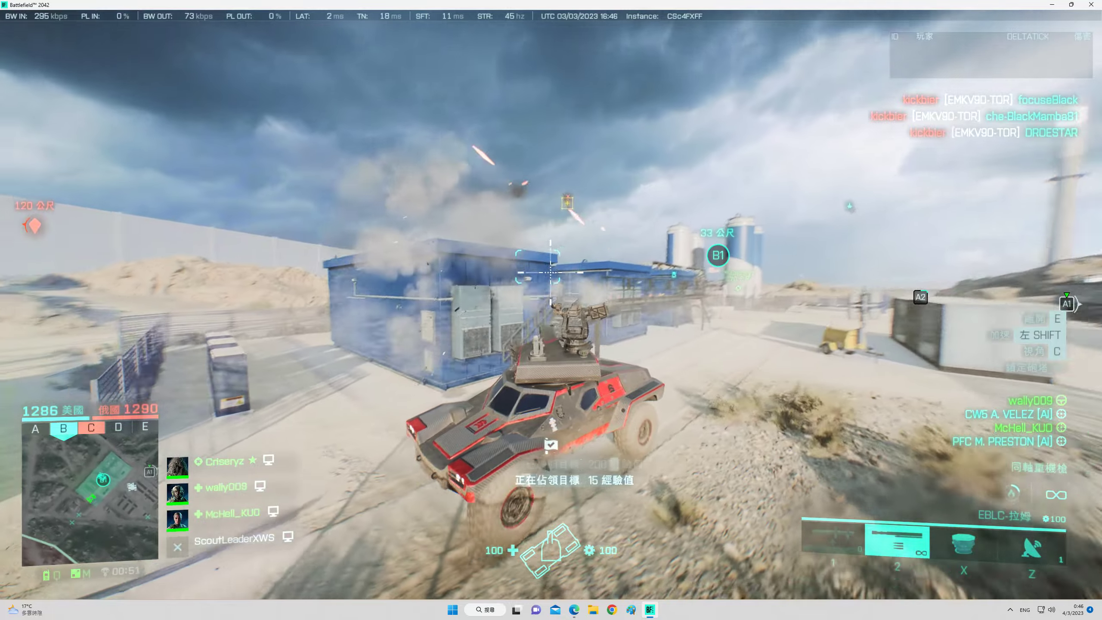
Swap weapons while the missiles reload, check scores, and zoom briefly on the helicopter.
key("1")
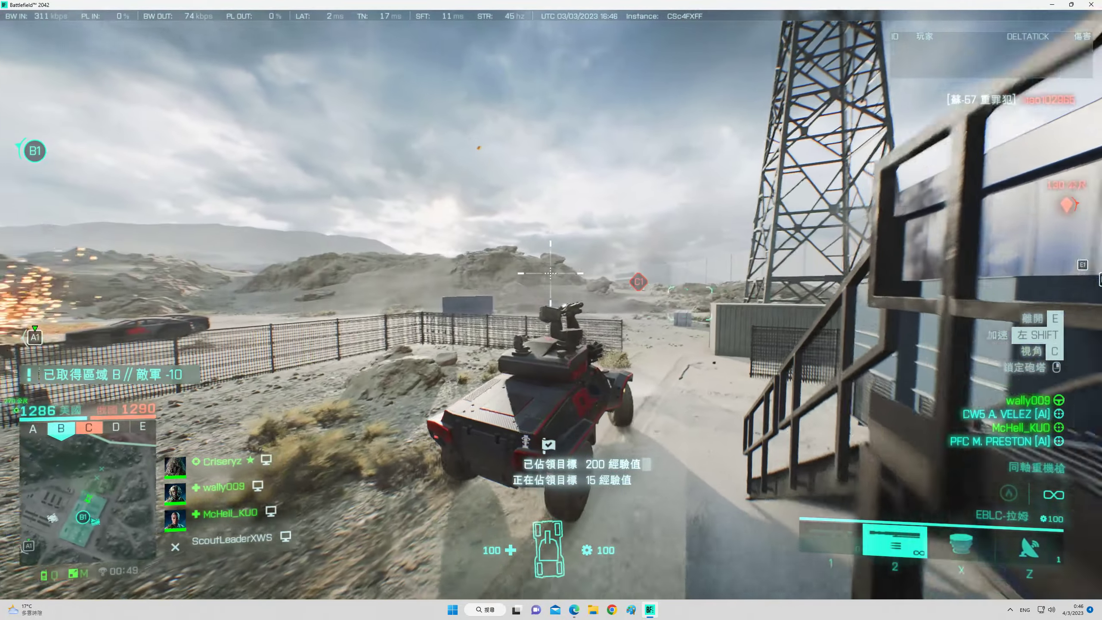
key("1")
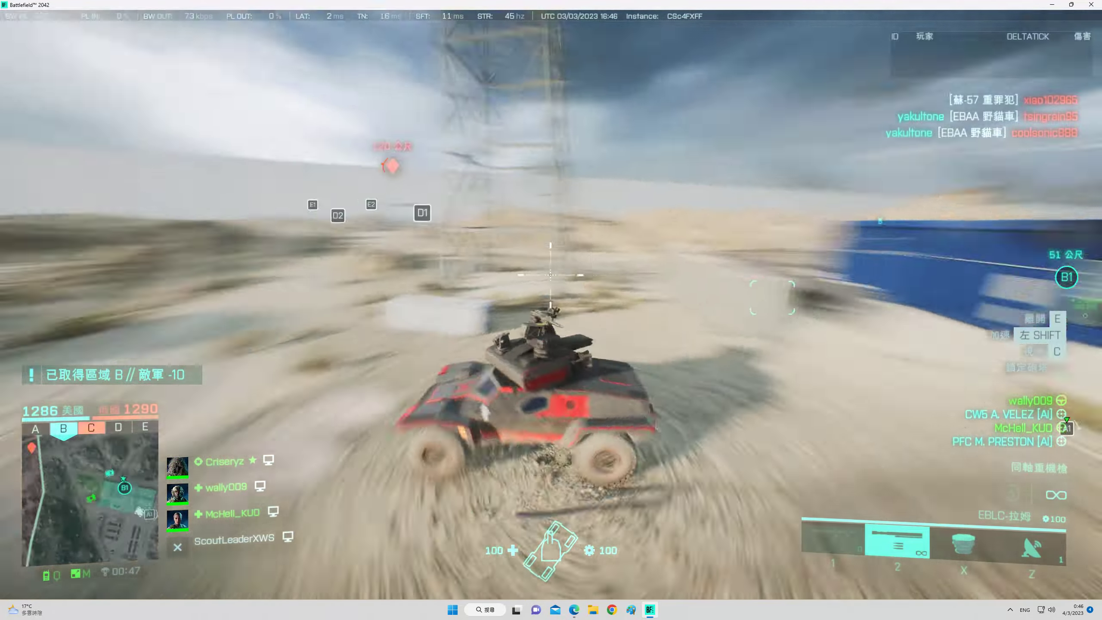
key("2")
key("Tab")
key("1")
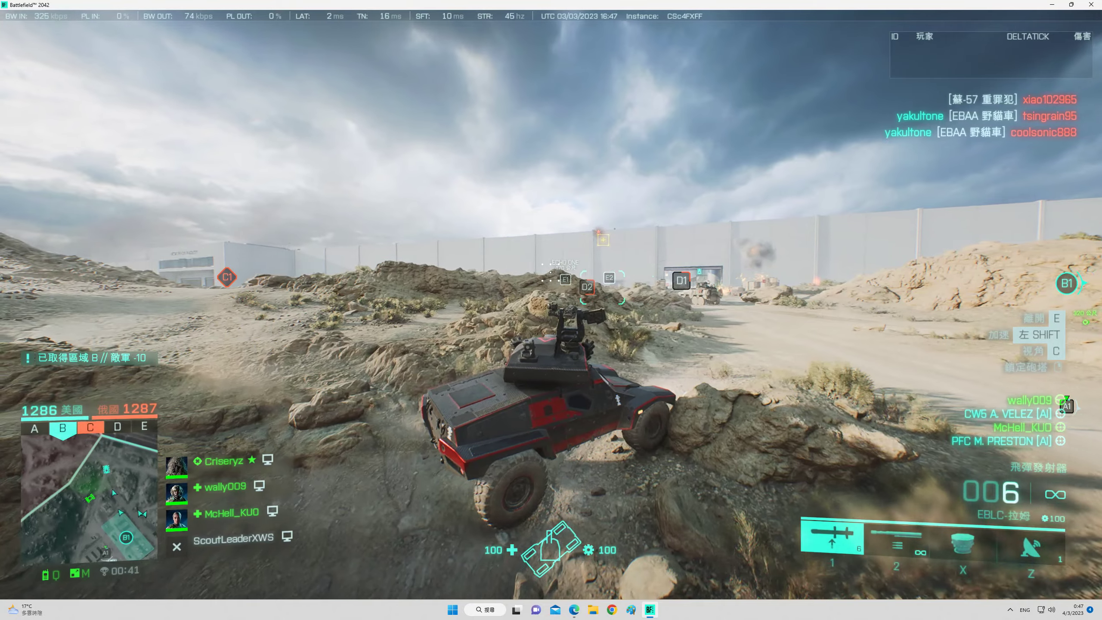
key("c")
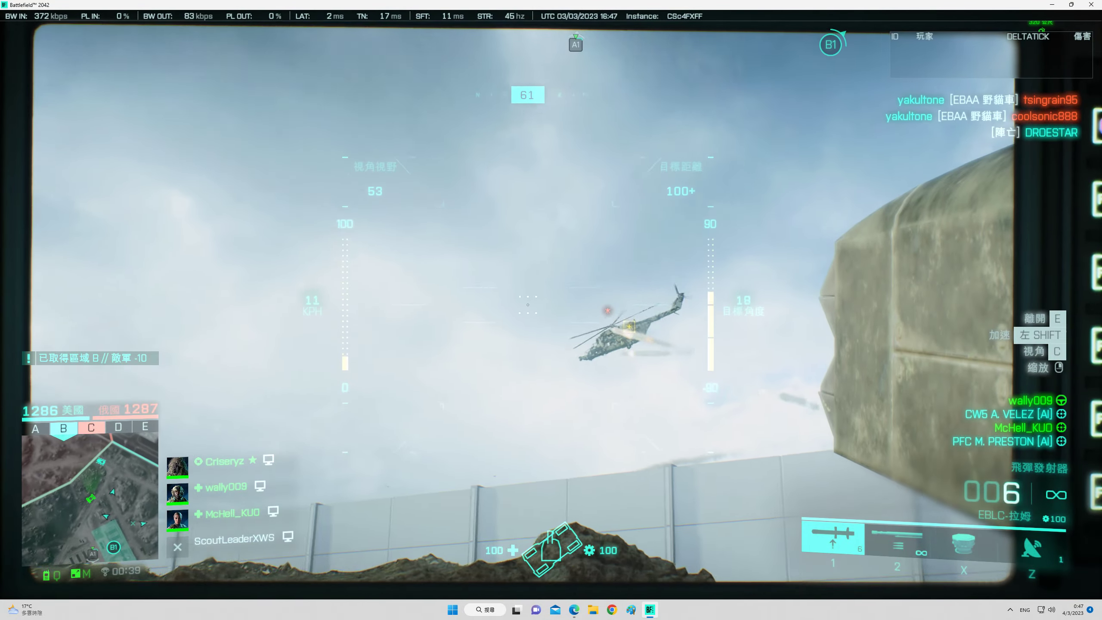
key("c")
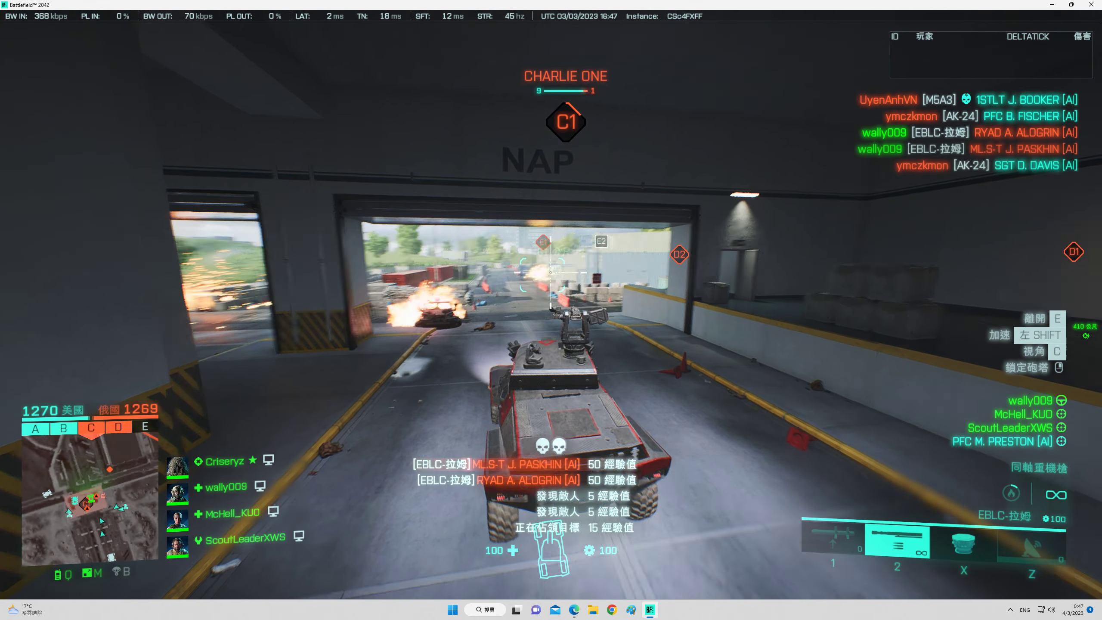
Check the scores, then drive out the garage doorway and back inside at C1.
key("c")
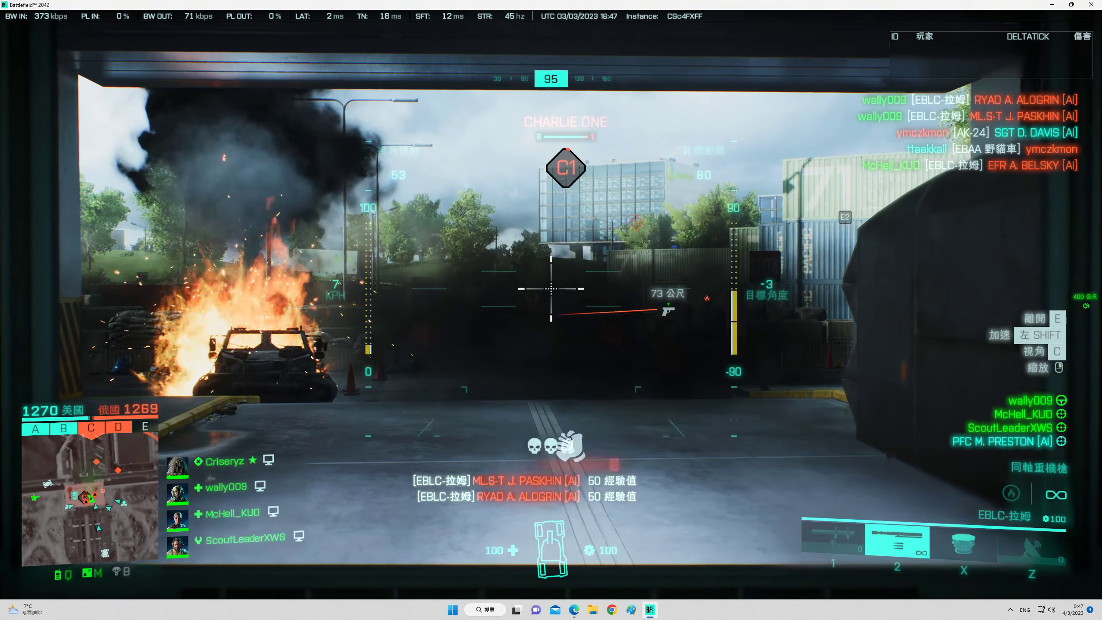
key("Tab")
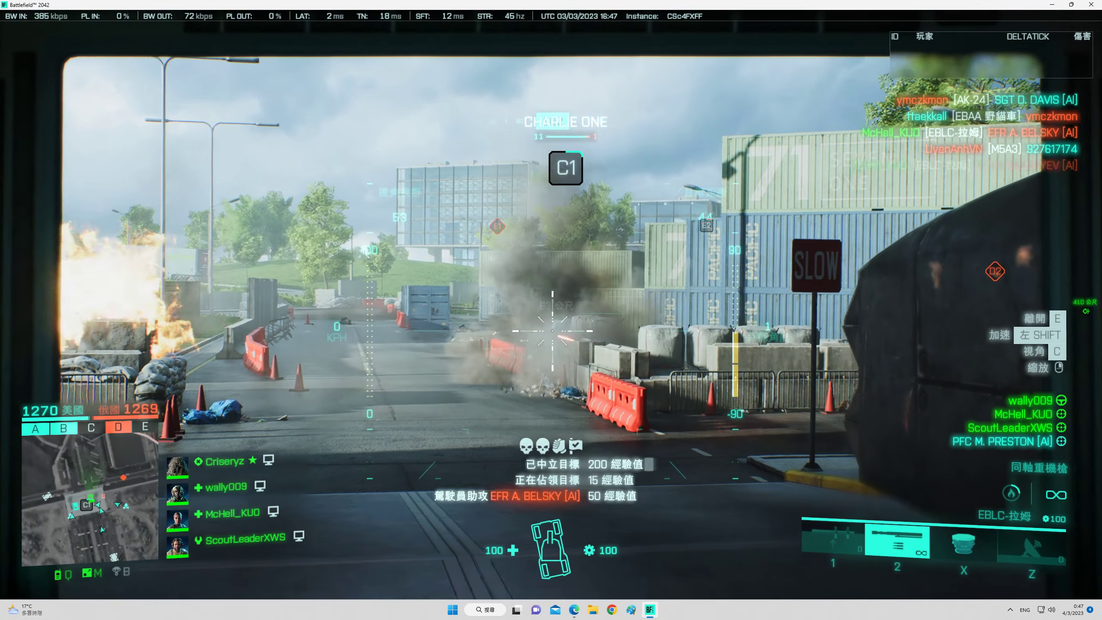
key("c")
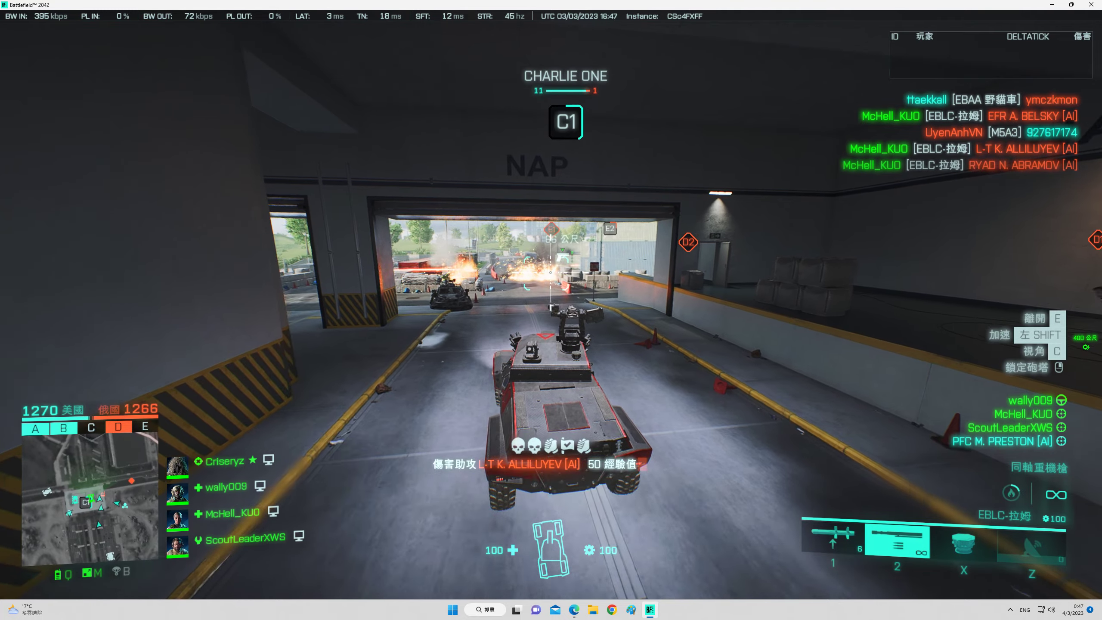
key("1")
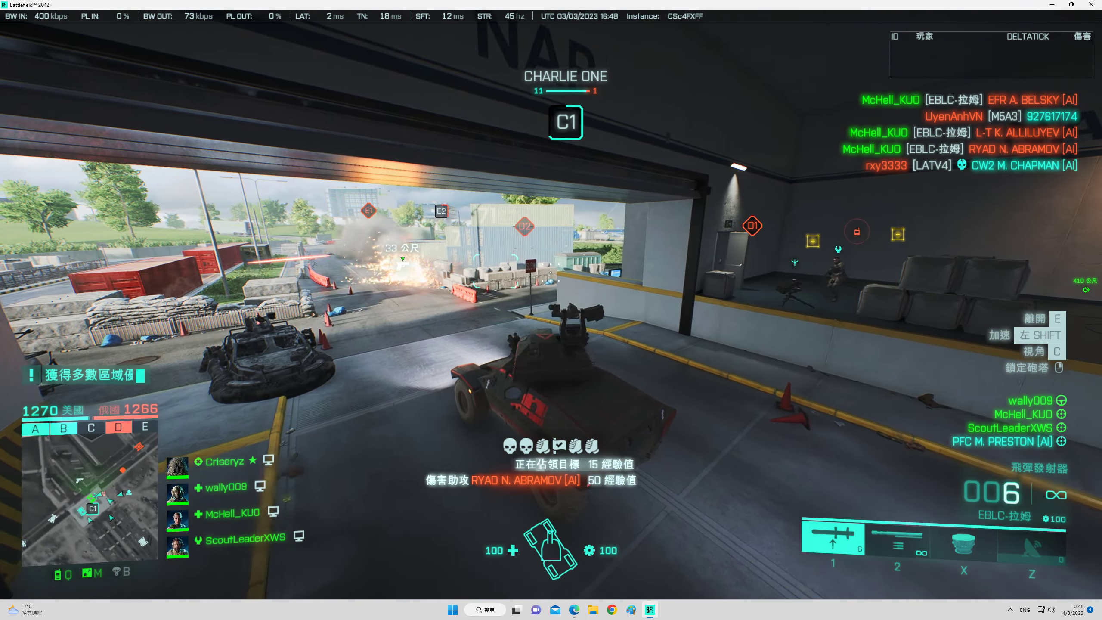
key("w")
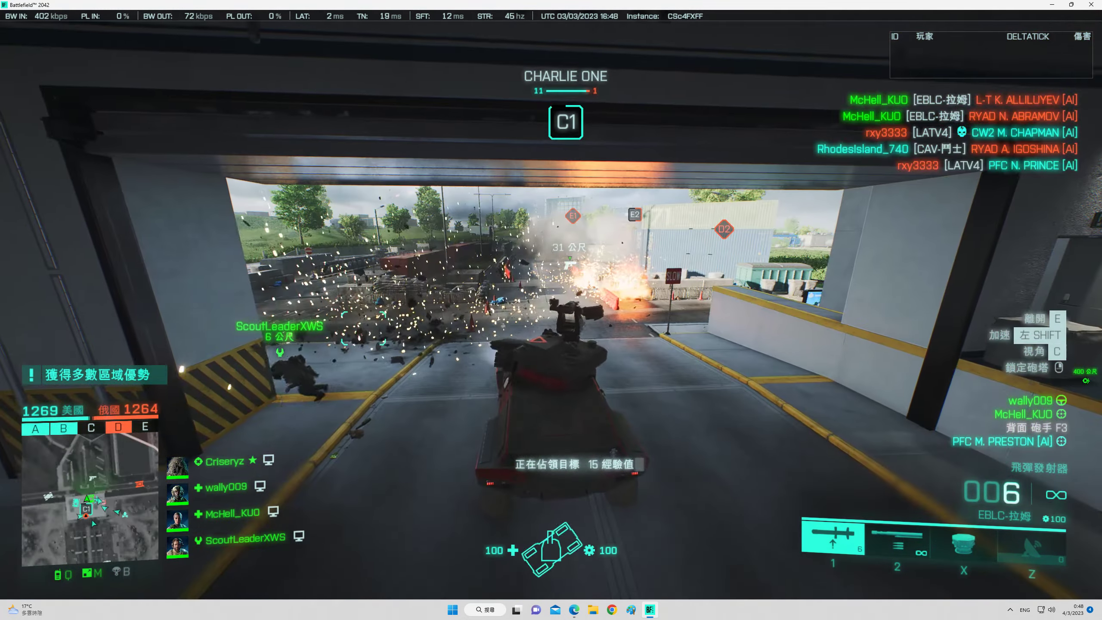
key("w")
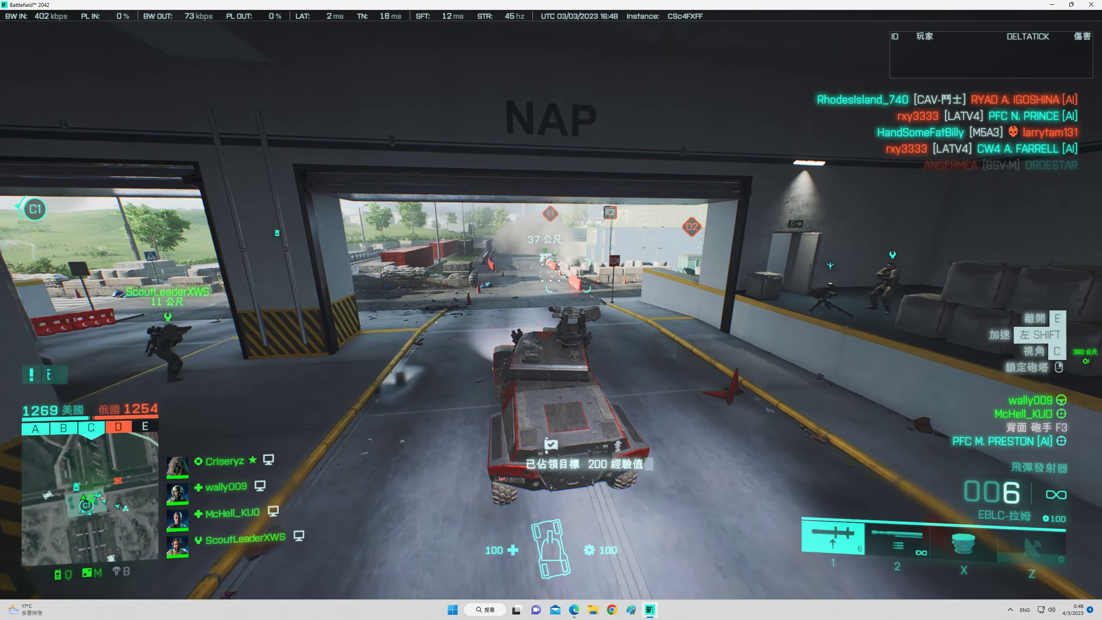
Fire missiles at the enemy tank from the first-person view, then ready the coaxial gun.
key("c")
left_click(550, 328)
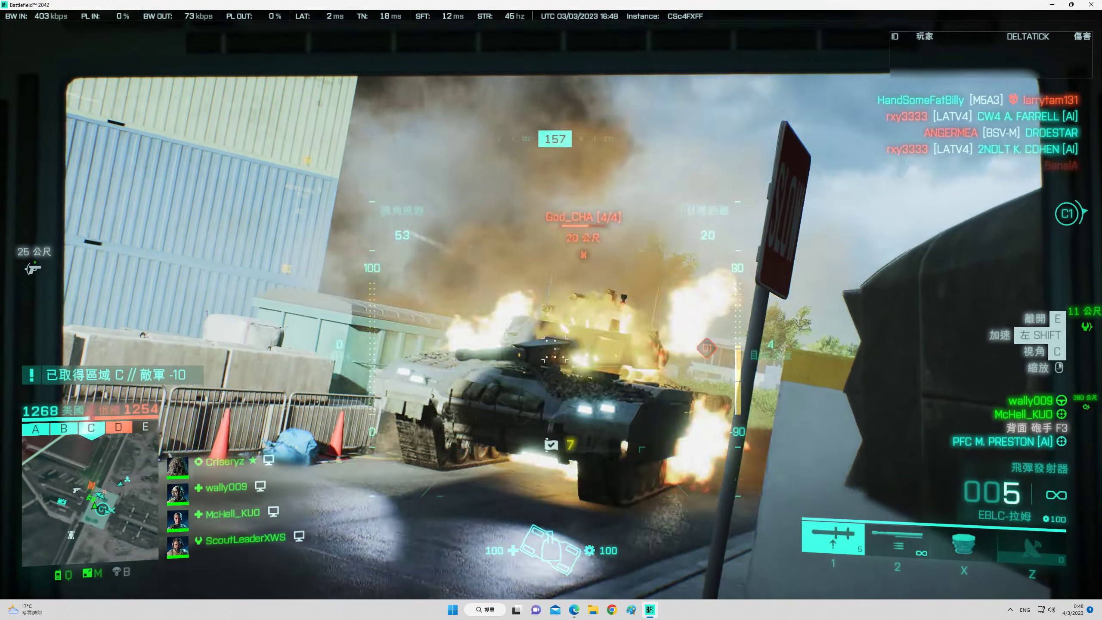
key("c")
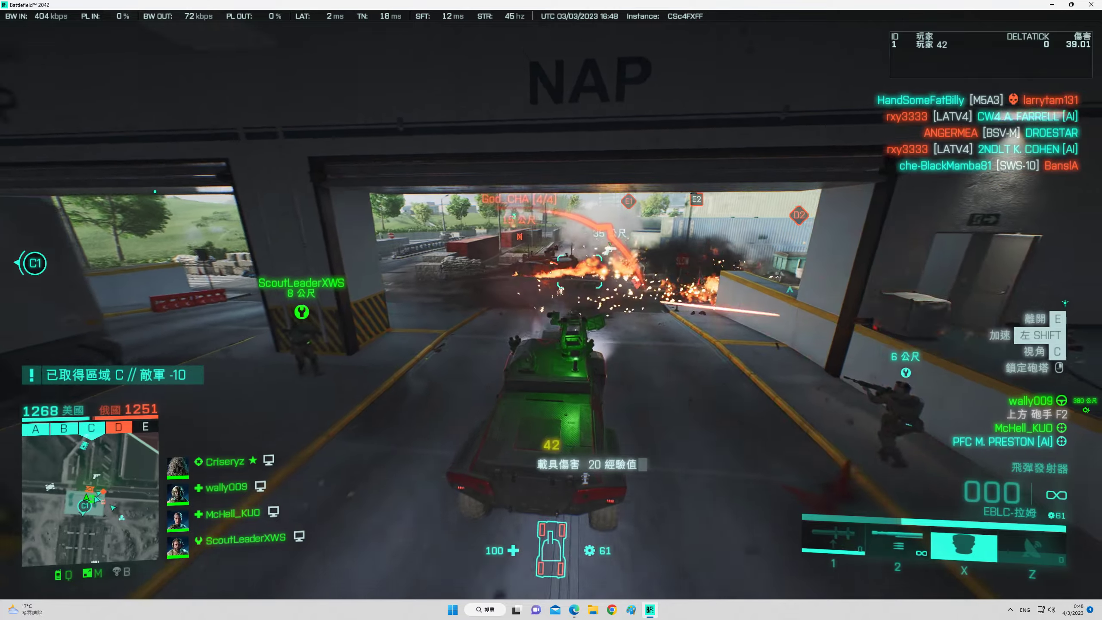
key("2")
Drive out, shoot the spotted enemy, return through the garage, and exit the vehicle.
key("w")
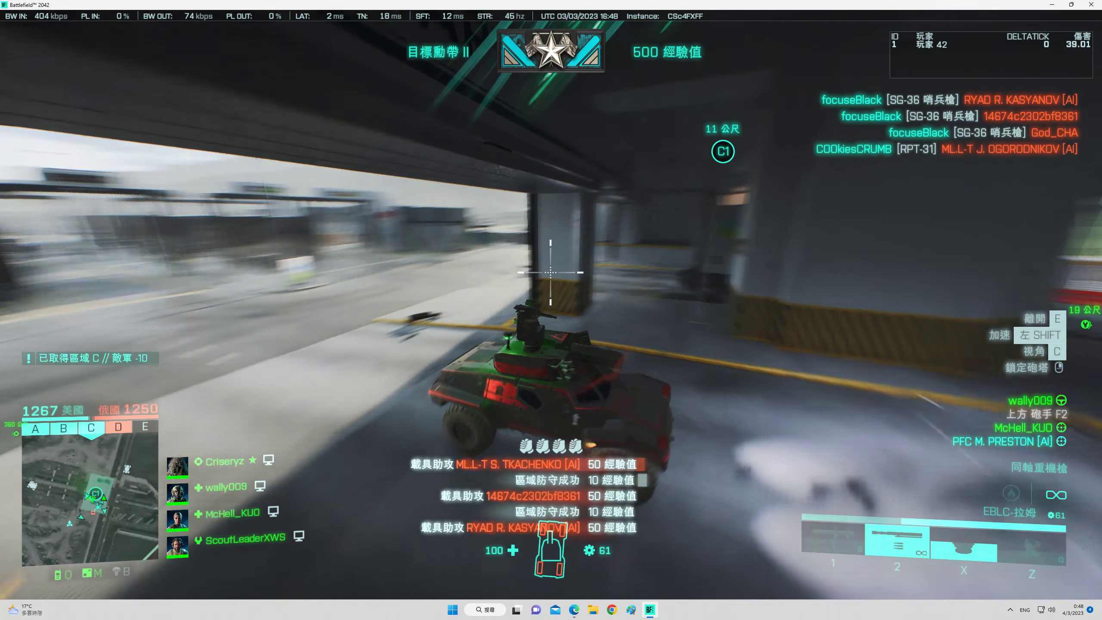
key("w")
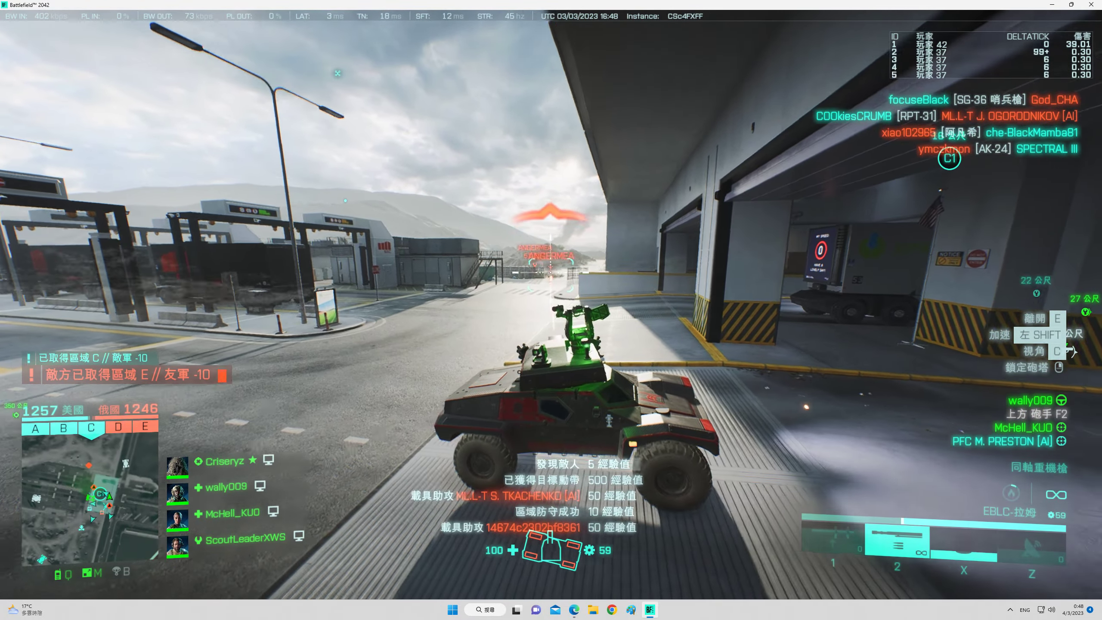
left_click(551, 272)
key("w")
key("1")
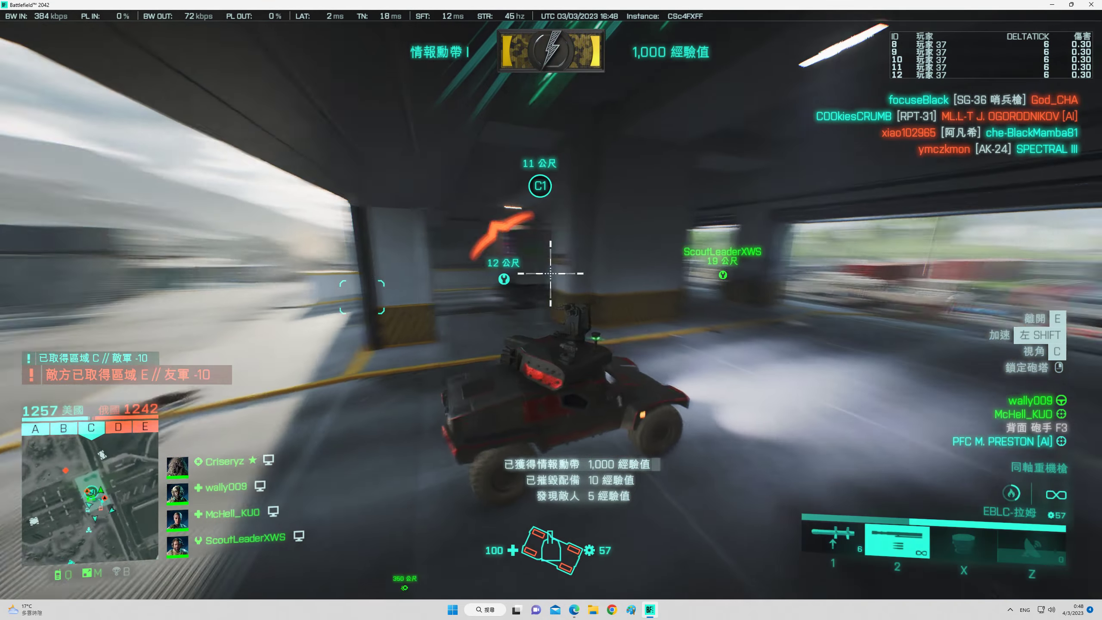
key("w")
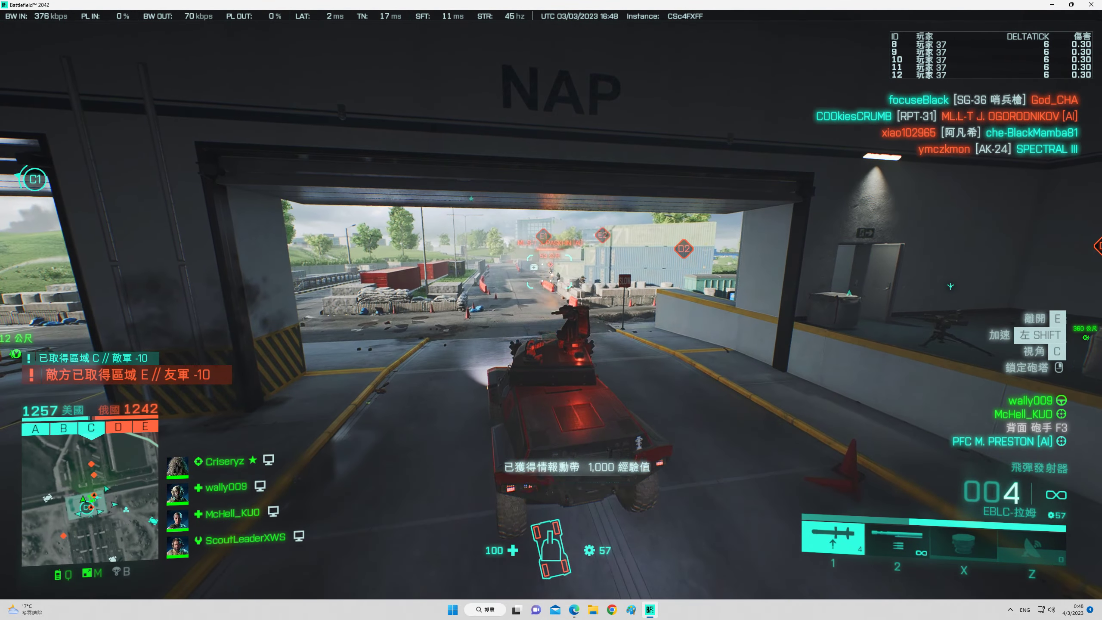
key("e")
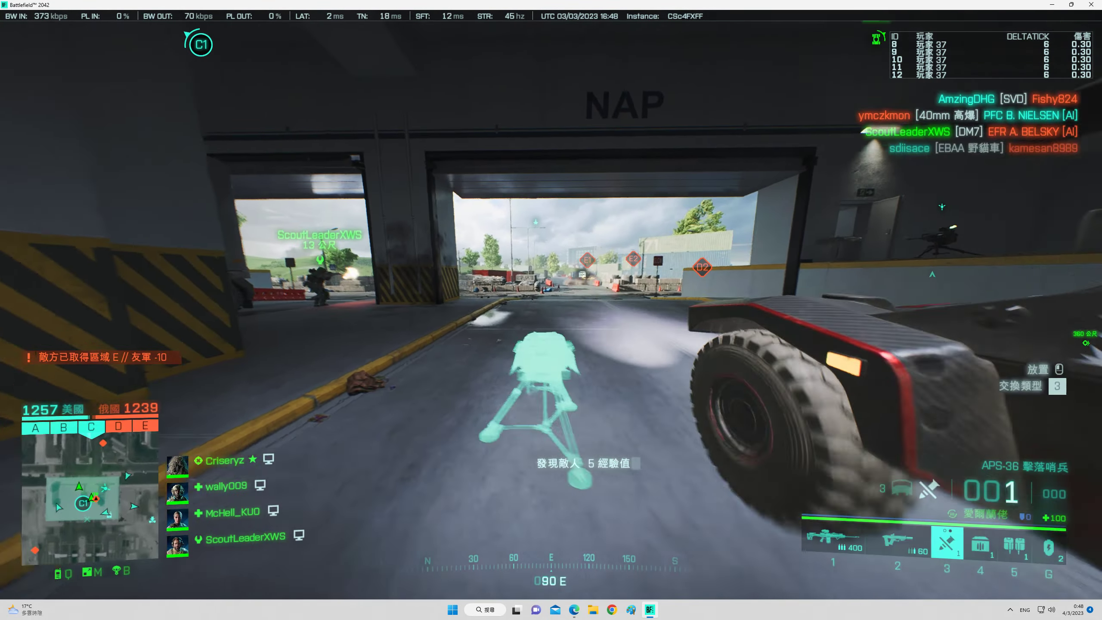
Re-enter as upper gunner, use the coaxial MG and gunner sight, then check the scoreboard.
key("e")
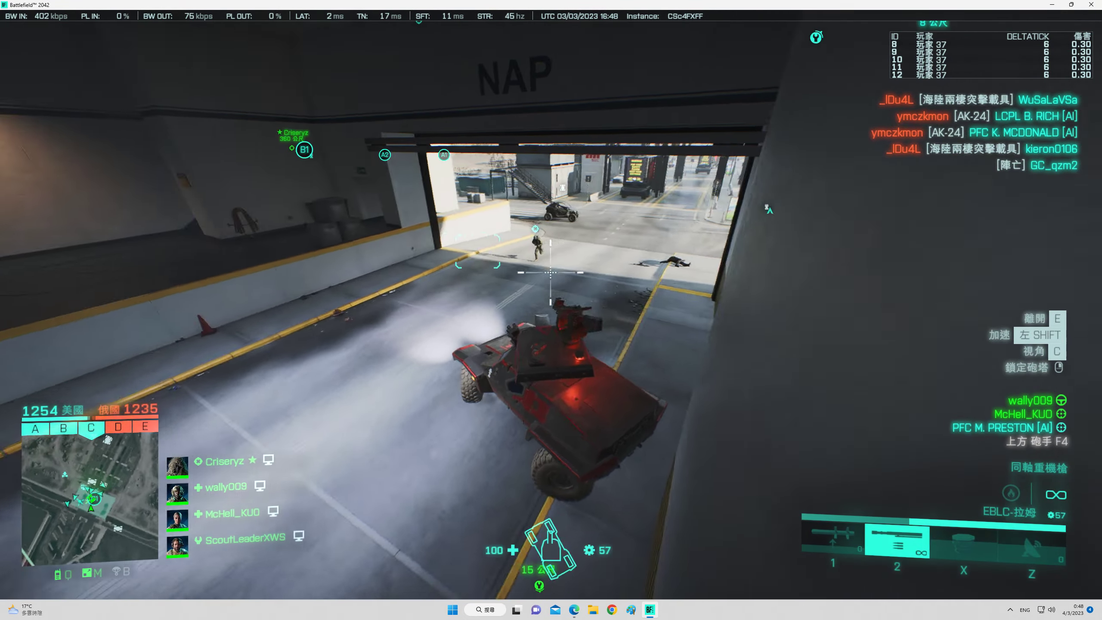
key("2")
key("c")
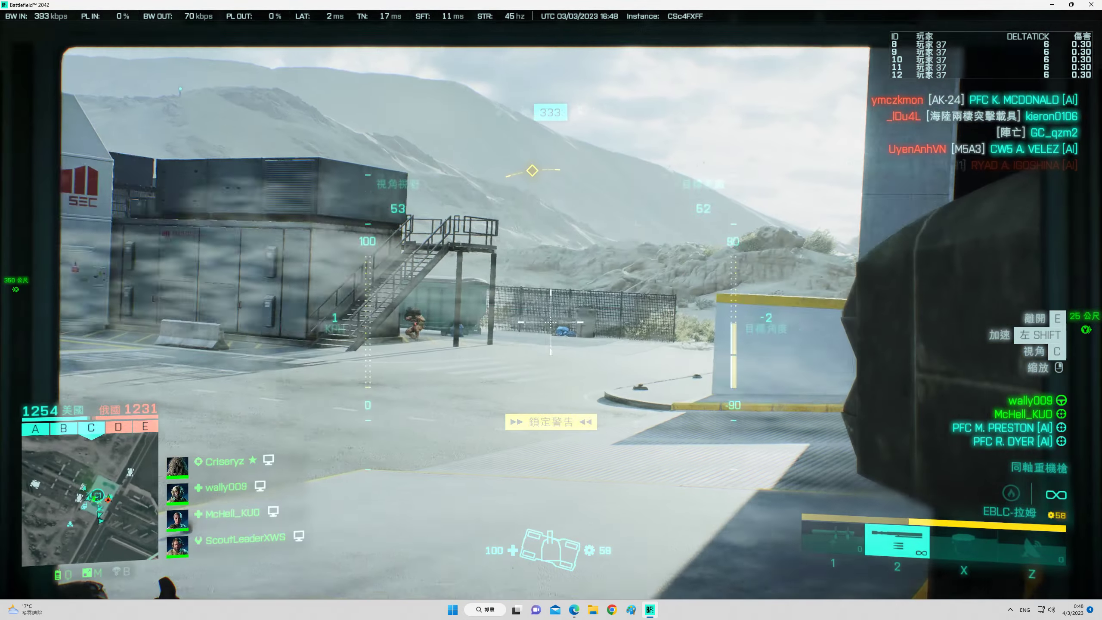
key("c")
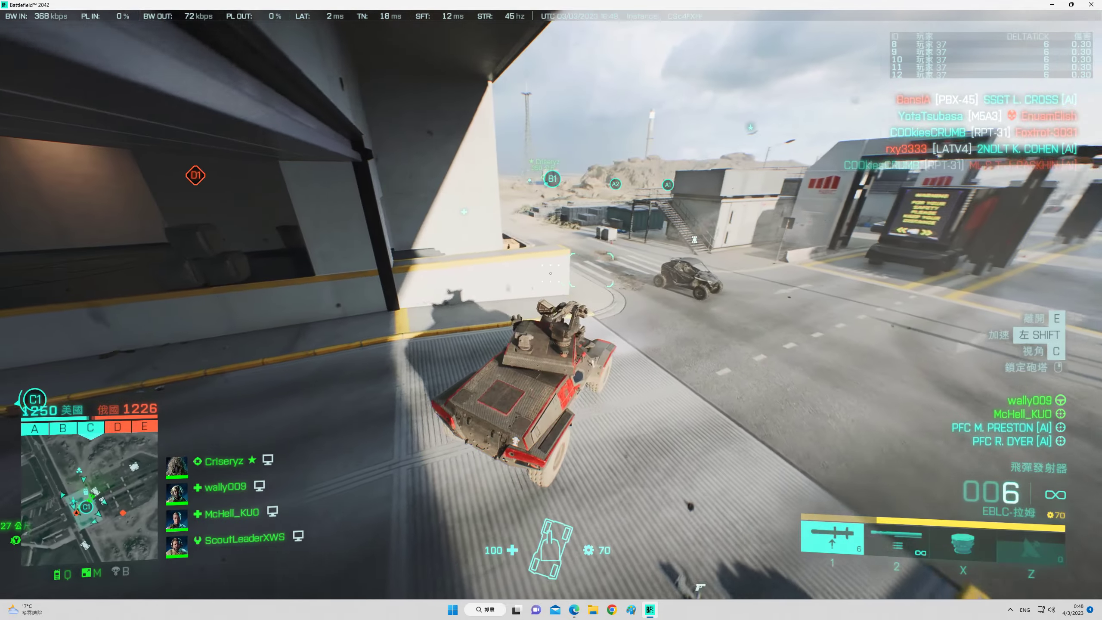
key("Tab")
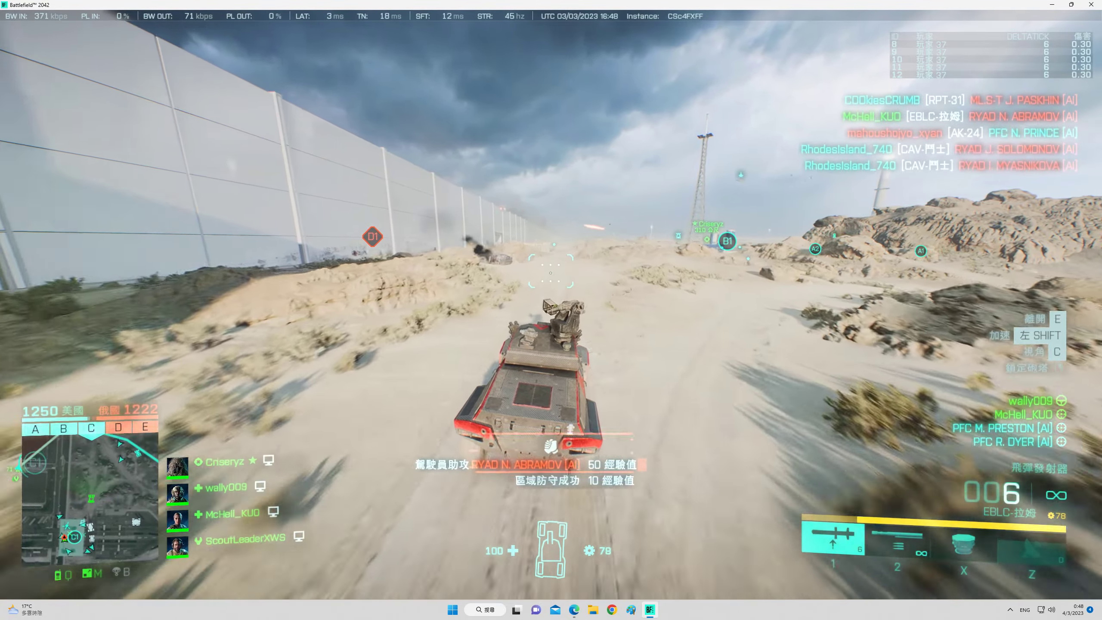
Peek through the gunner sight and ready the coaxial machine gun along the wall.
key("c")
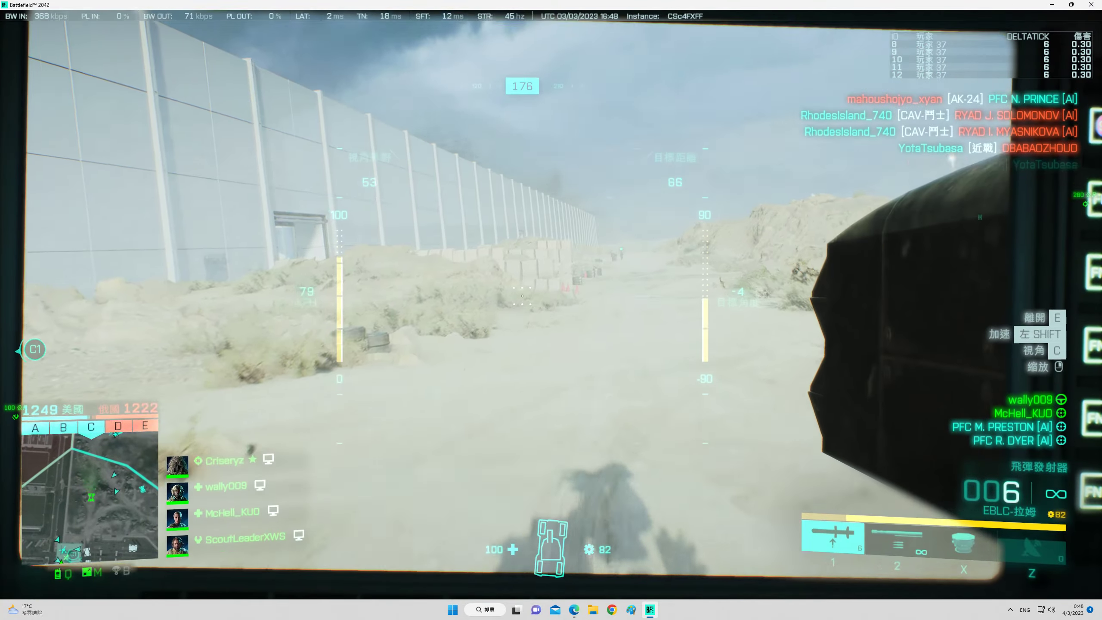
key("c")
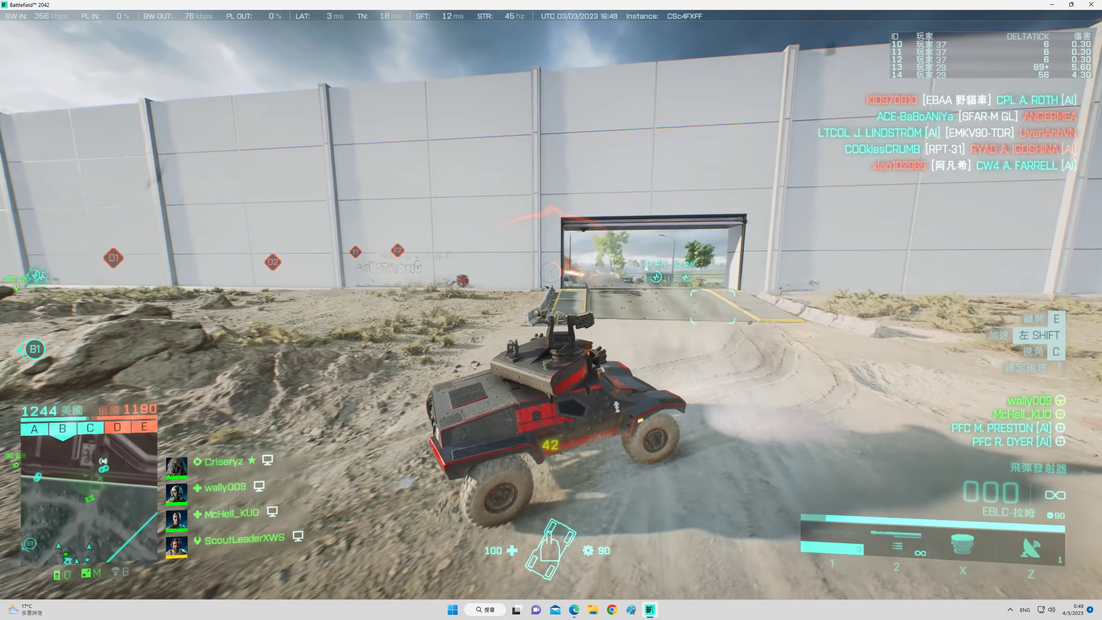
key("2")
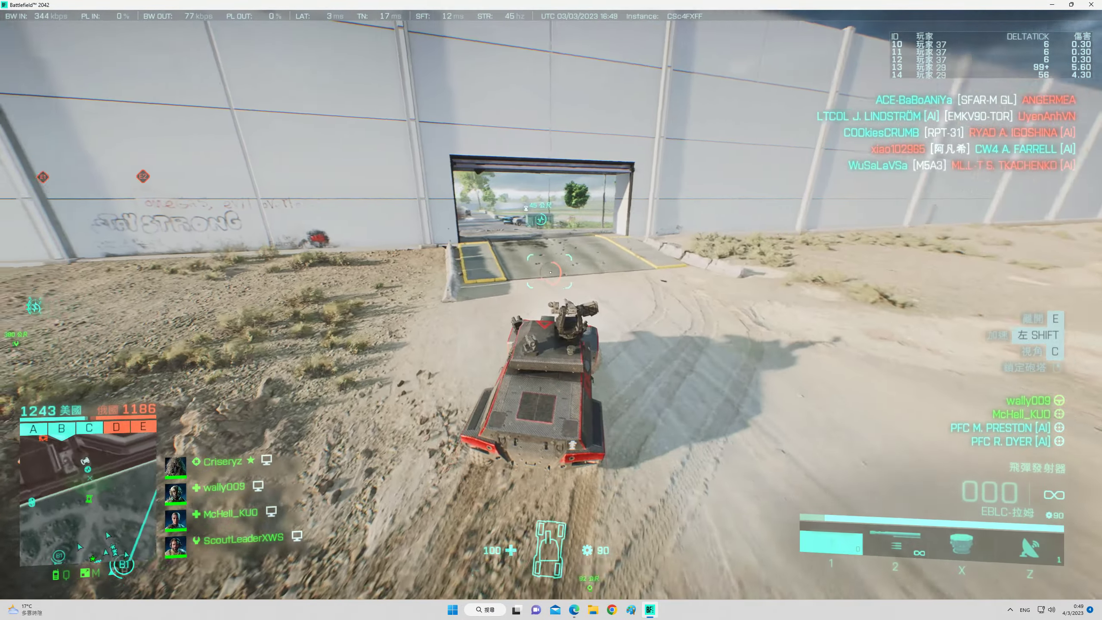
key("c")
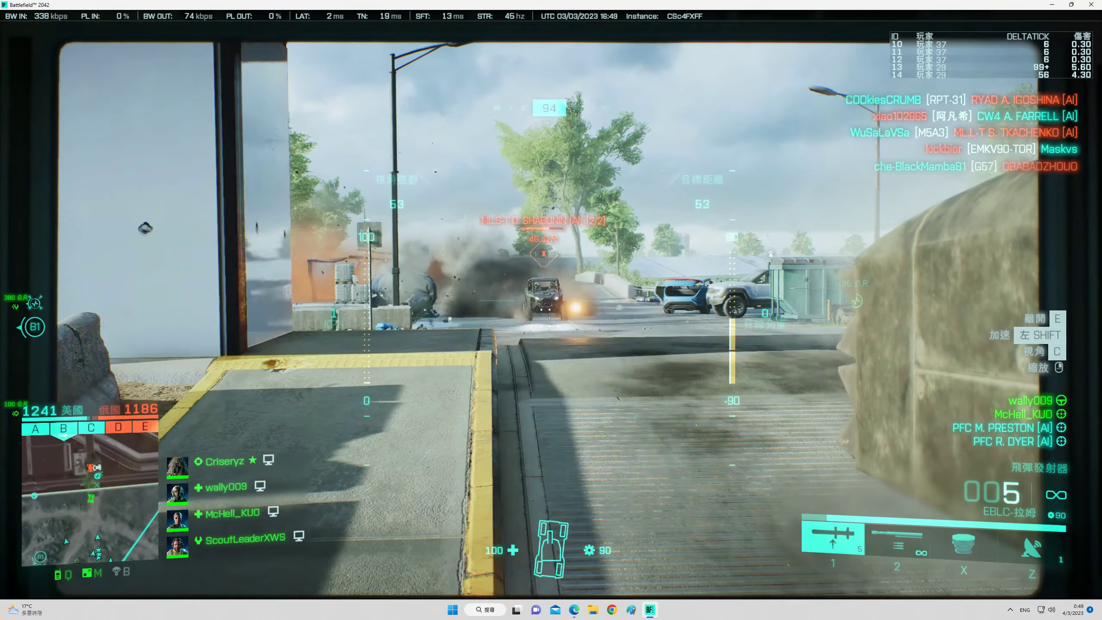
key("c")
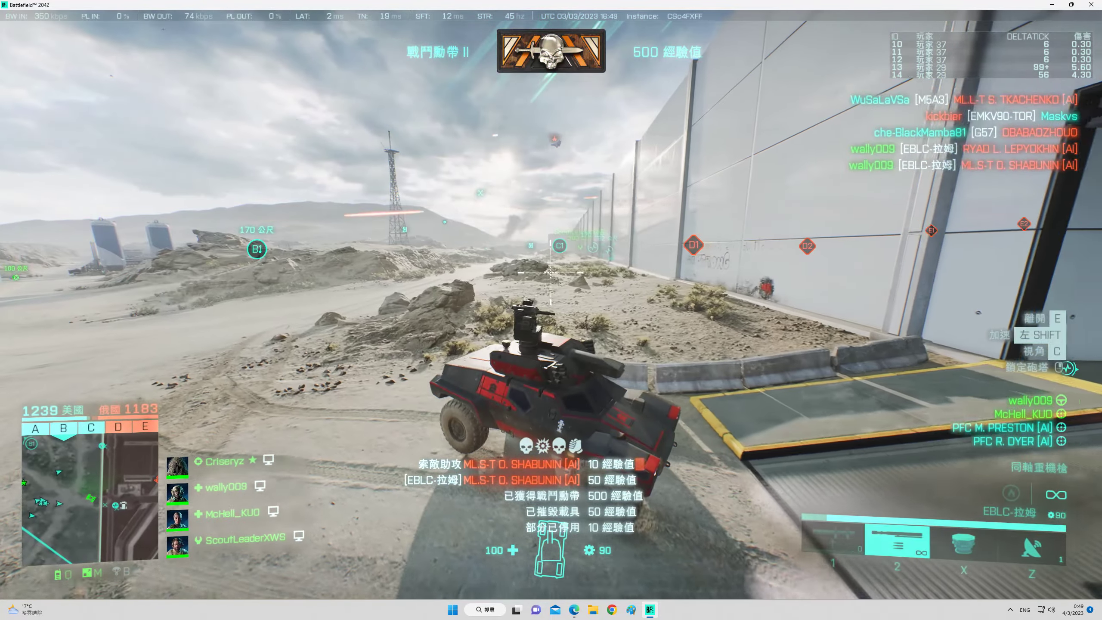
key("2")
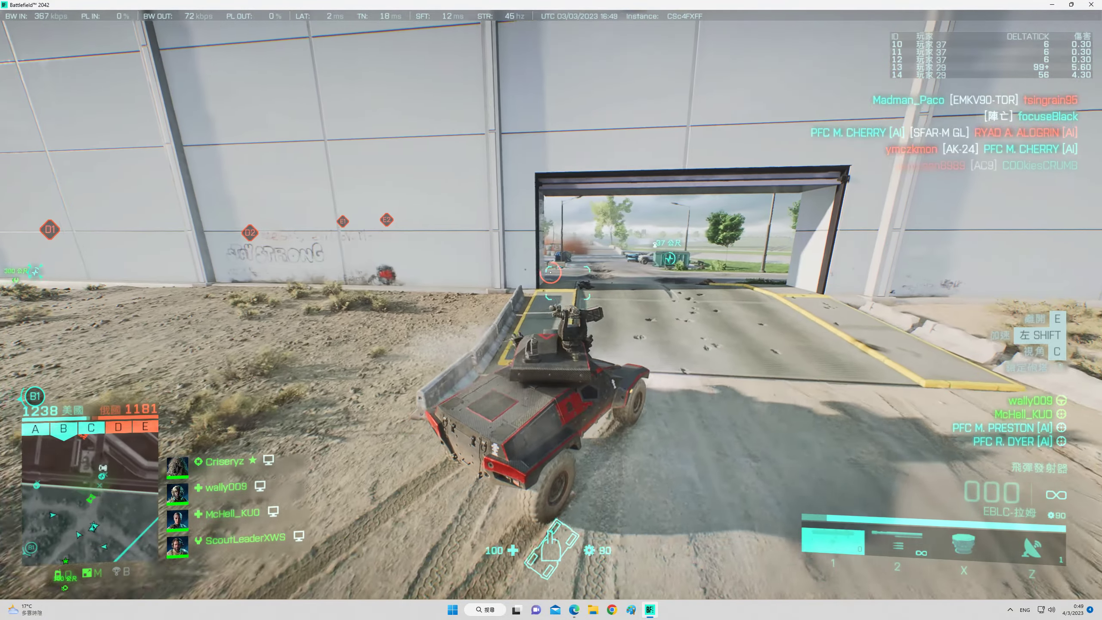
Fire the remaining missiles at the enemy vehicle past the gate.
key("c")
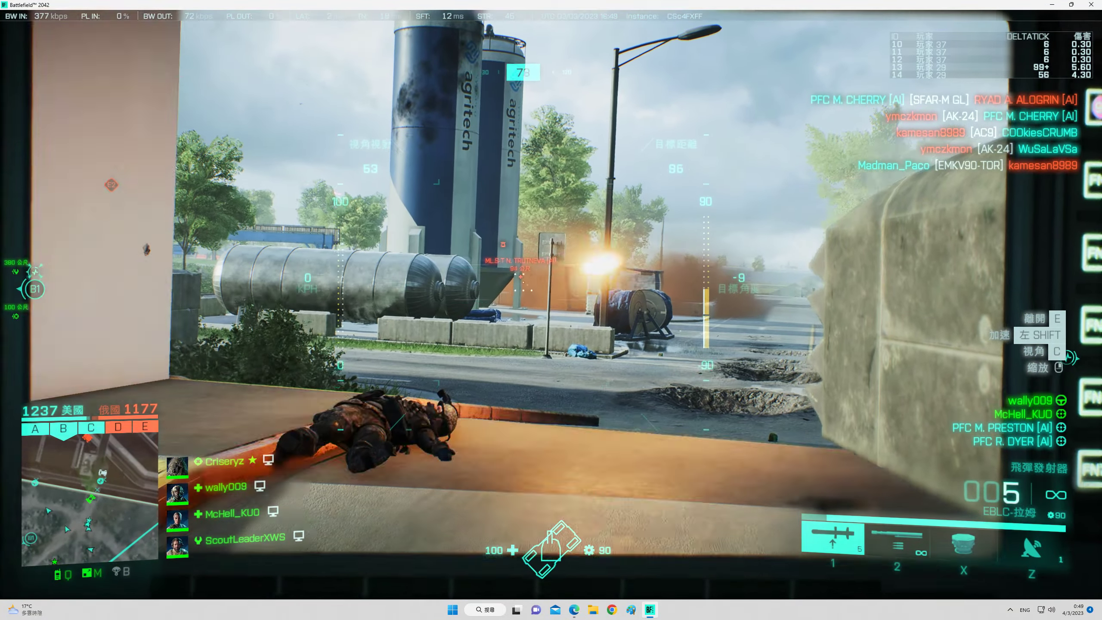
left_click(551, 309)
left_click(551, 310)
key("c")
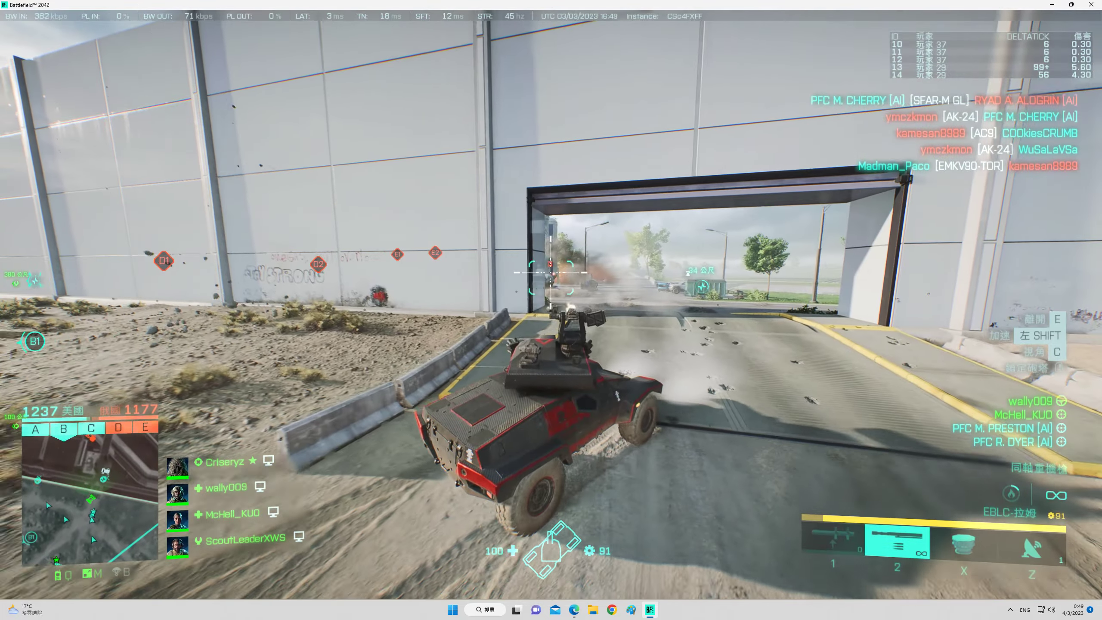
Shoot enemy soldiers near the crosshair and beyond the gate.
key("c")
key("2")
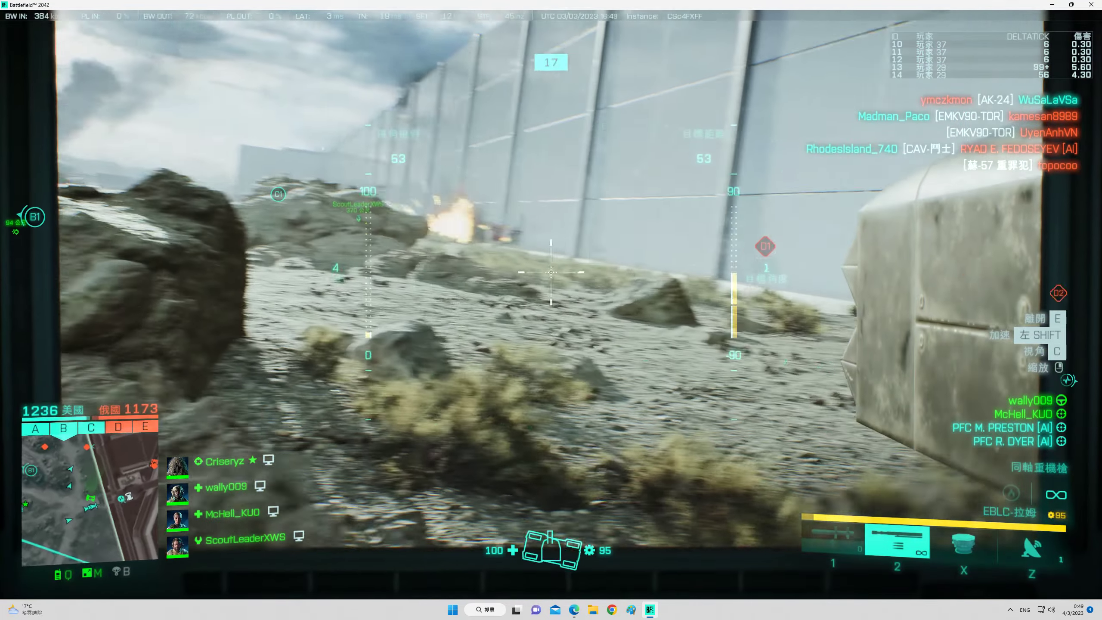
left_click(551, 310)
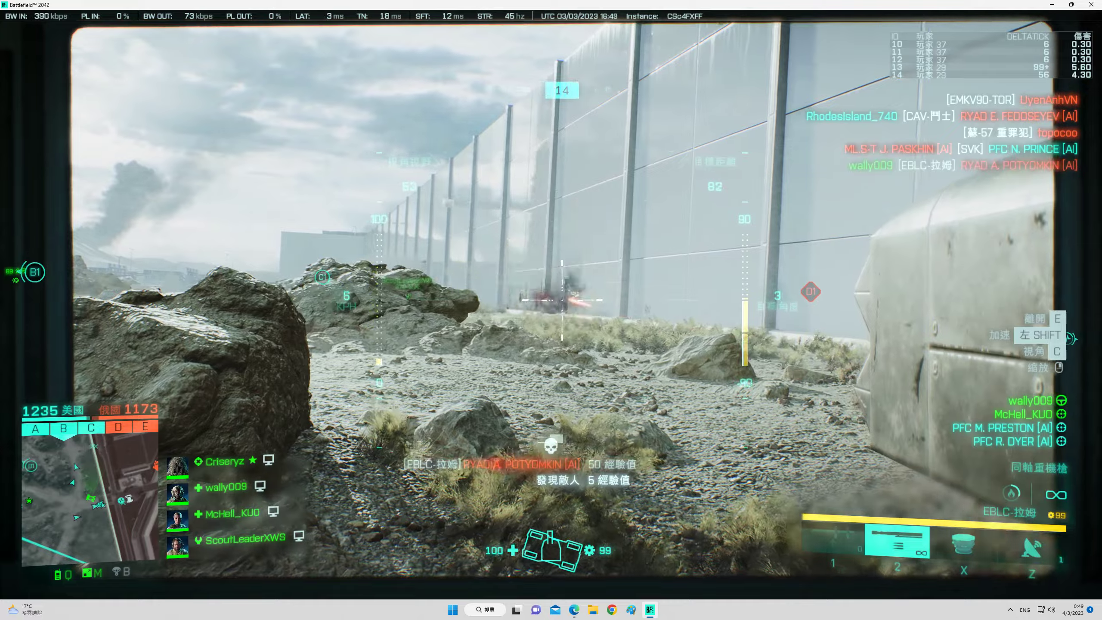
key("c")
key("1")
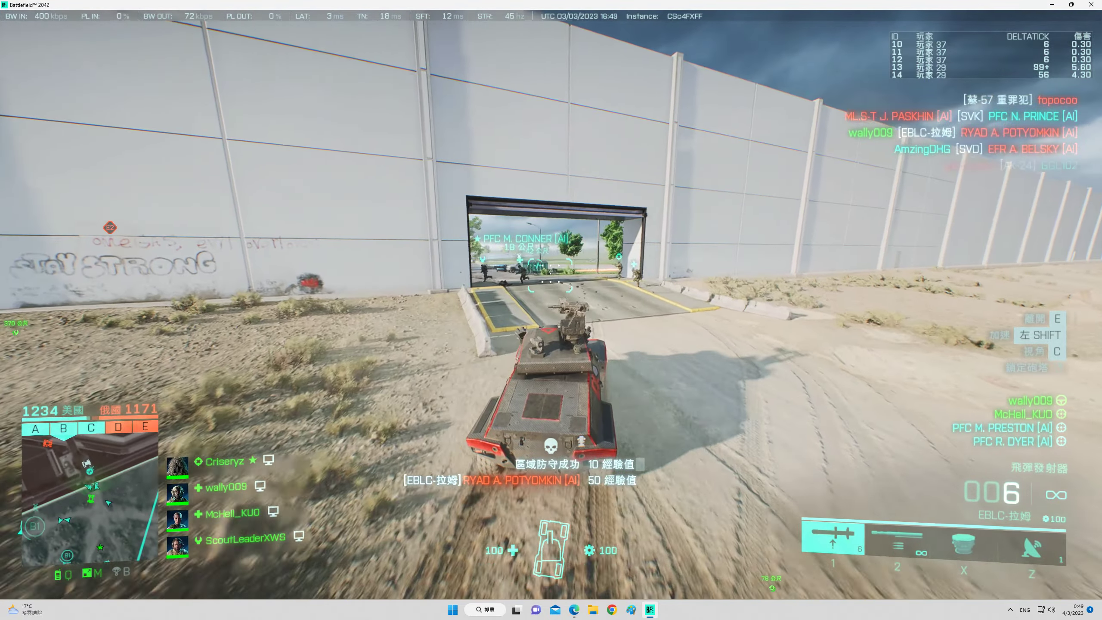
key("c")
left_click(551, 310)
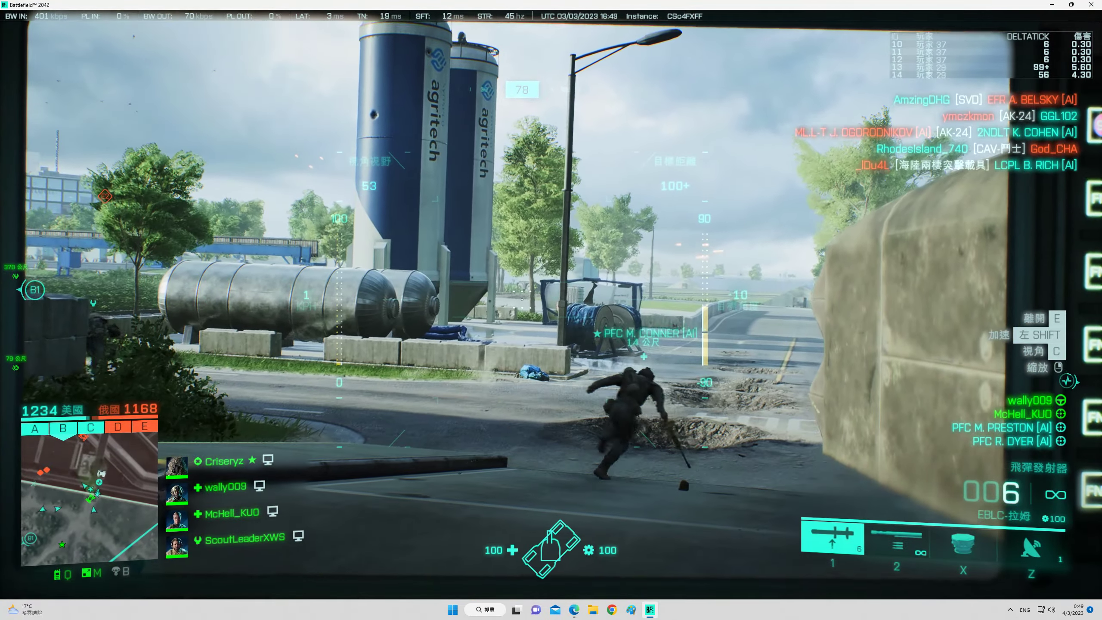
key("c")
key("c")
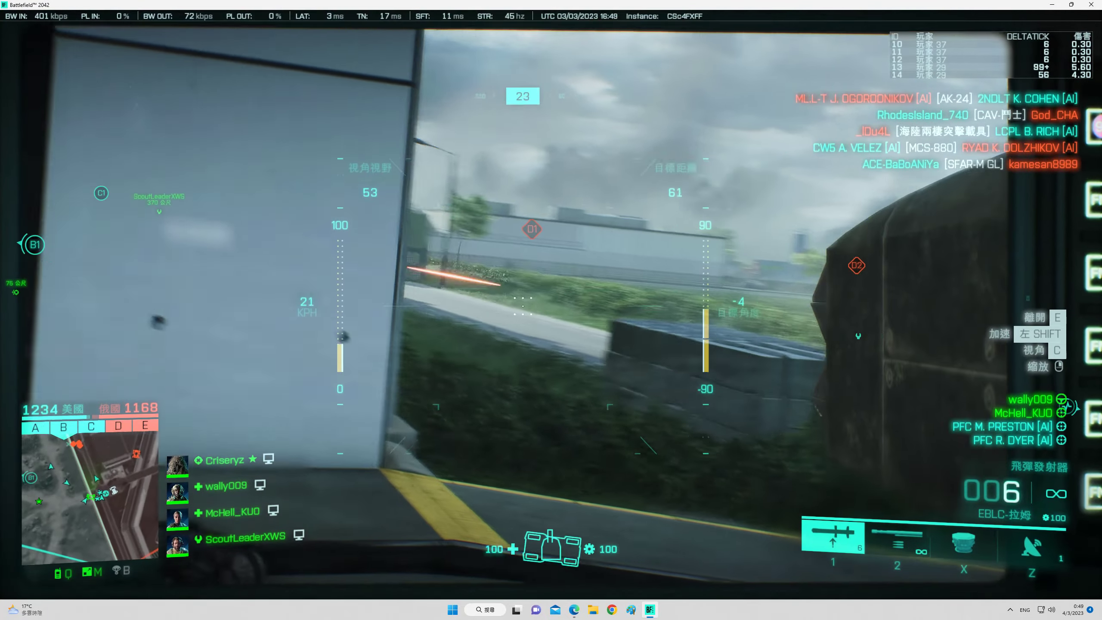
Fire missiles at enemies beyond the wall and near the tanks.
left_click(551, 310)
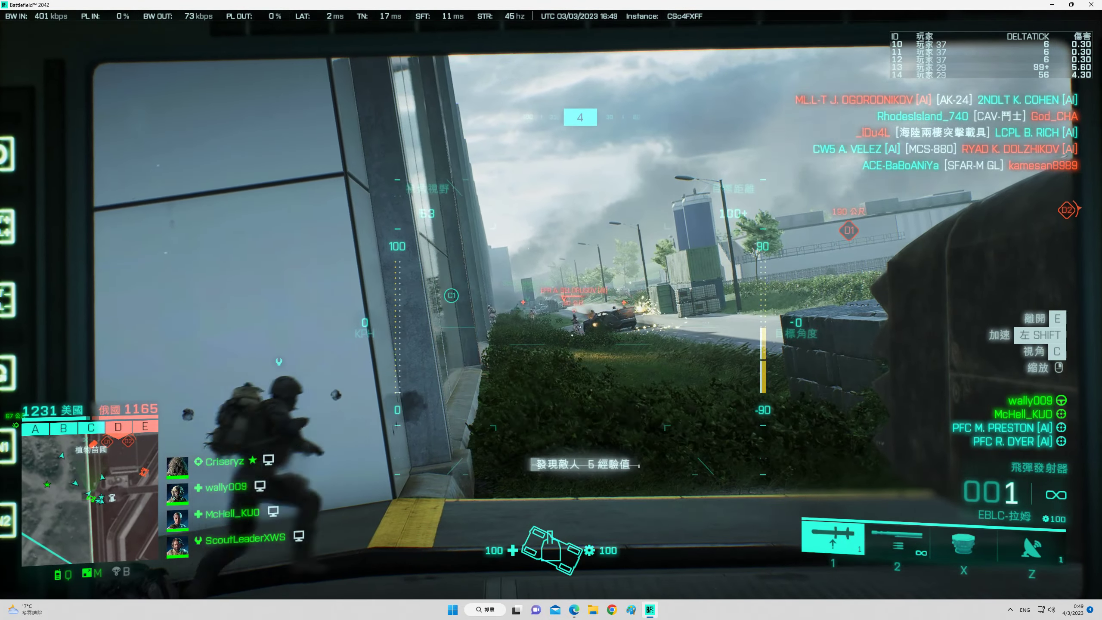
key("c")
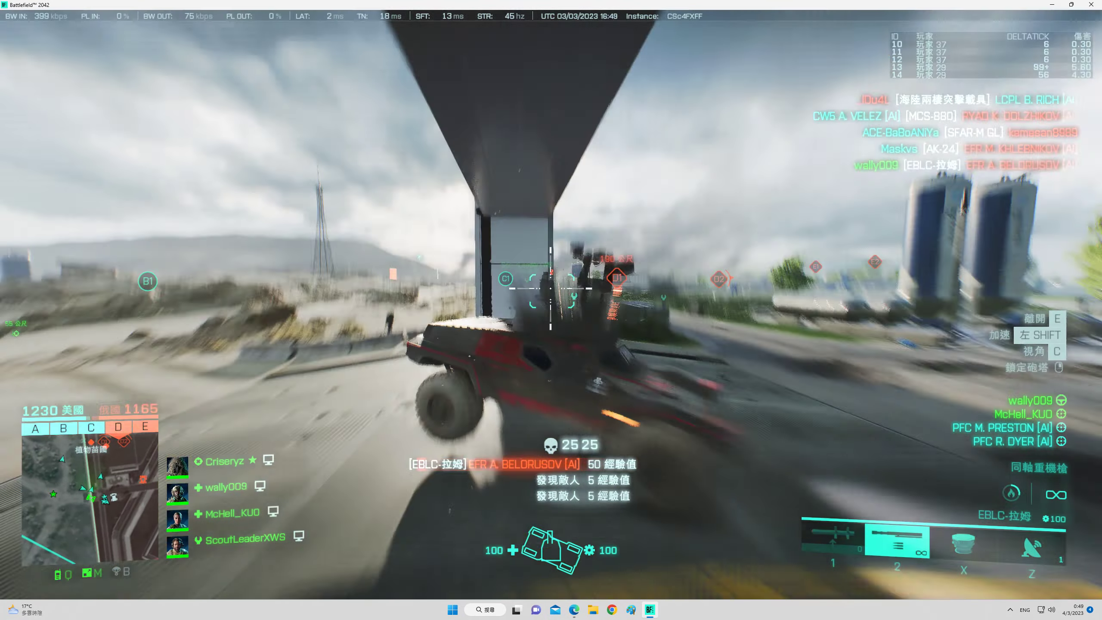
key("1")
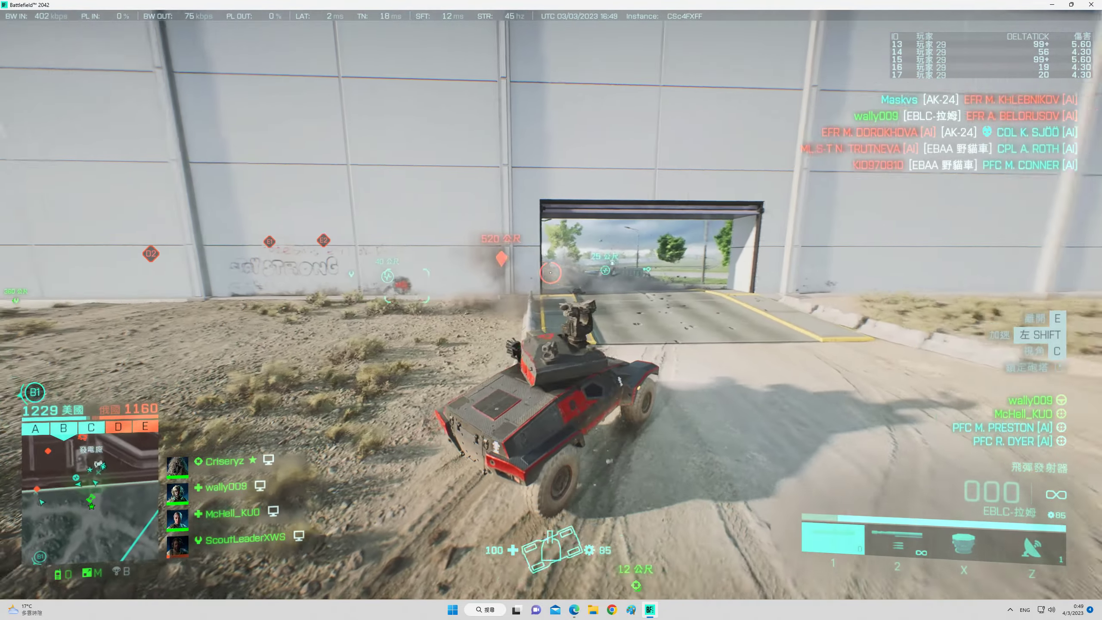
key("c")
left_click(551, 310)
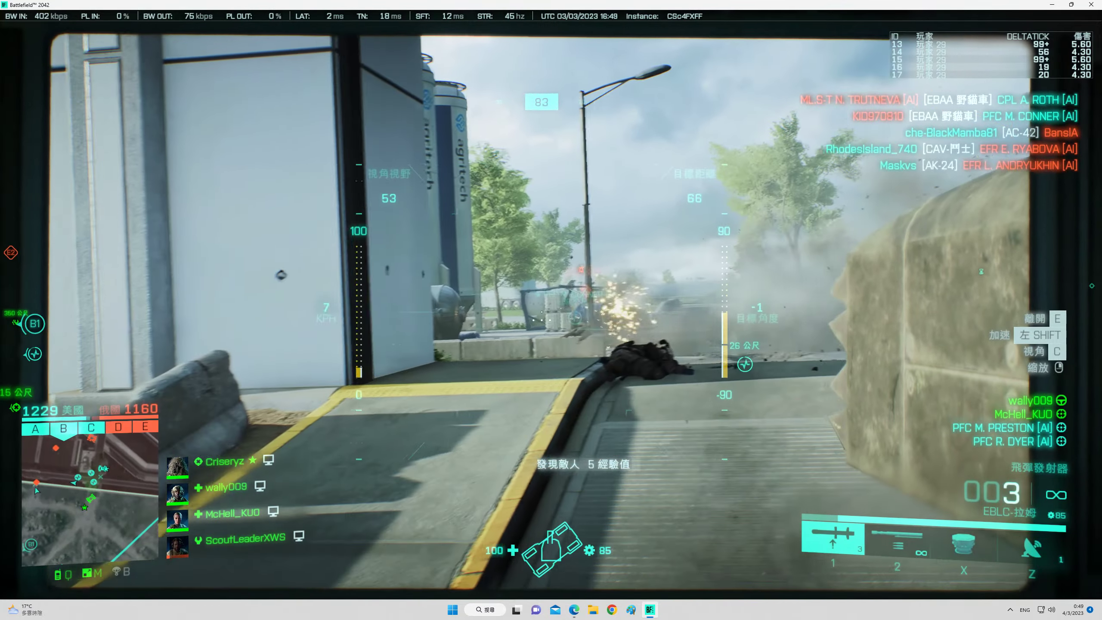
left_click(552, 310)
key("c")
Aim along the wall and fire missiles at the enemy near D1.
key("2")
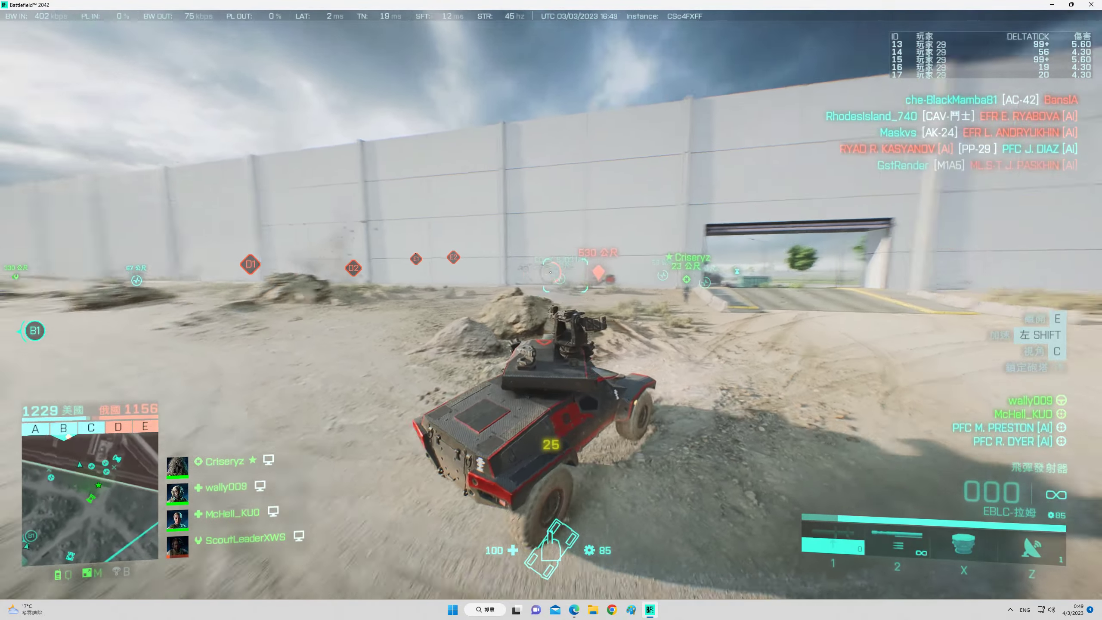
key("c")
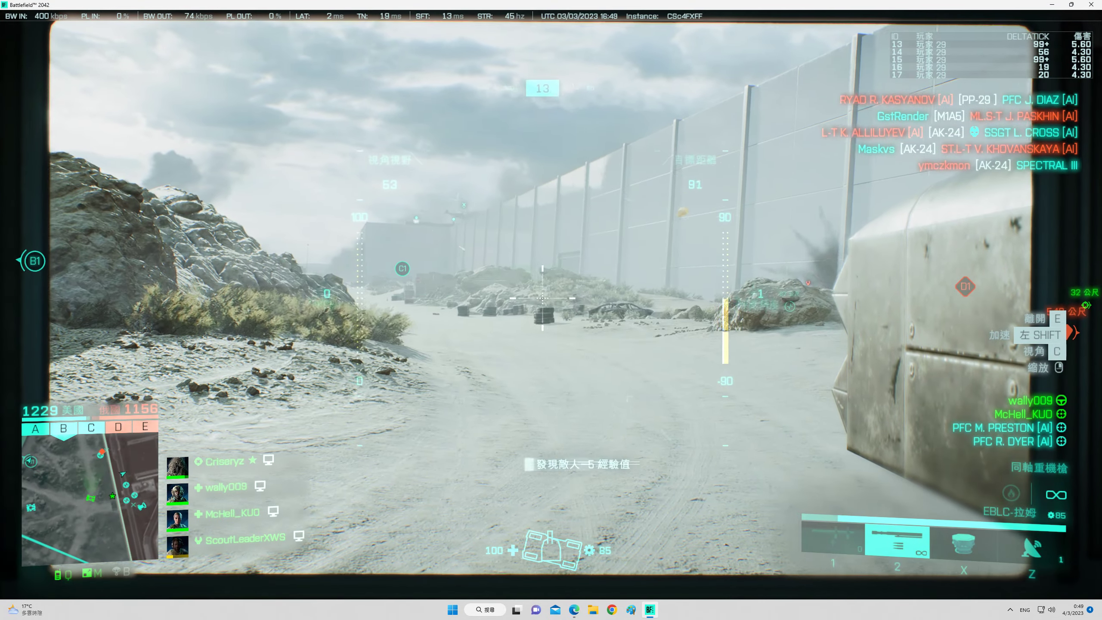
key("1")
key("c")
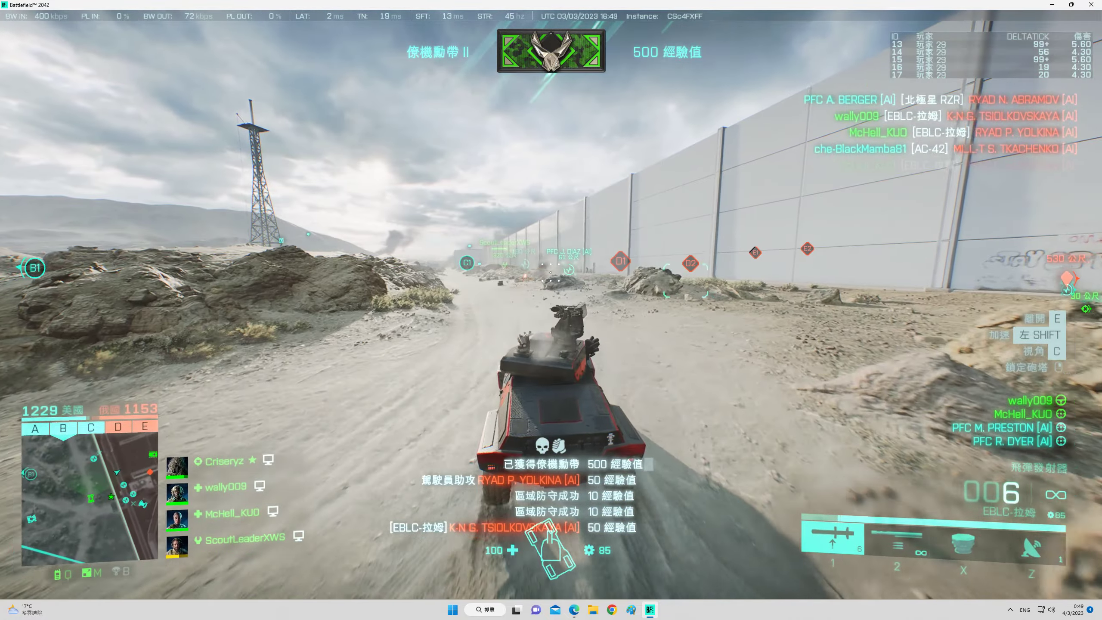
key("c")
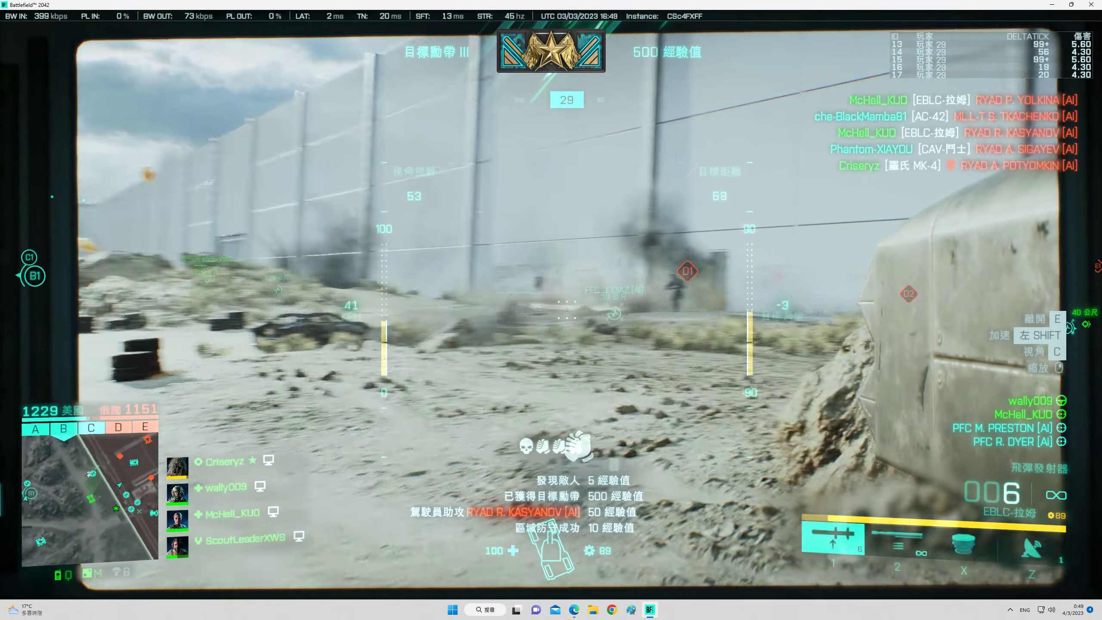
left_click(551, 309)
key("c")
Check the gunner sight, ready the missile launcher, and drive toward C1.
key("2")
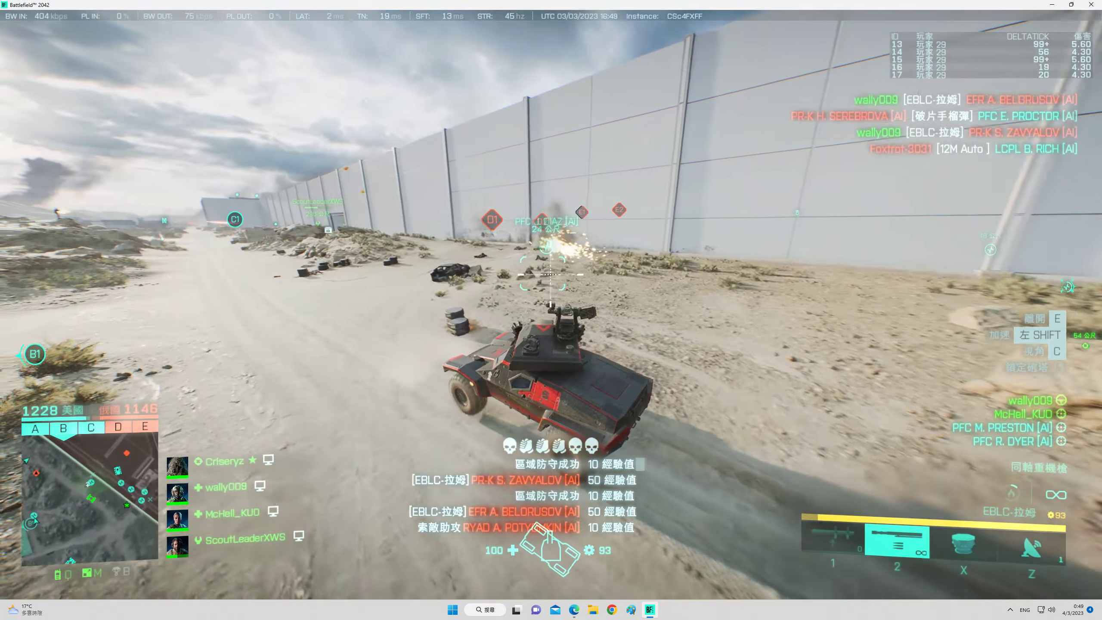
key("c")
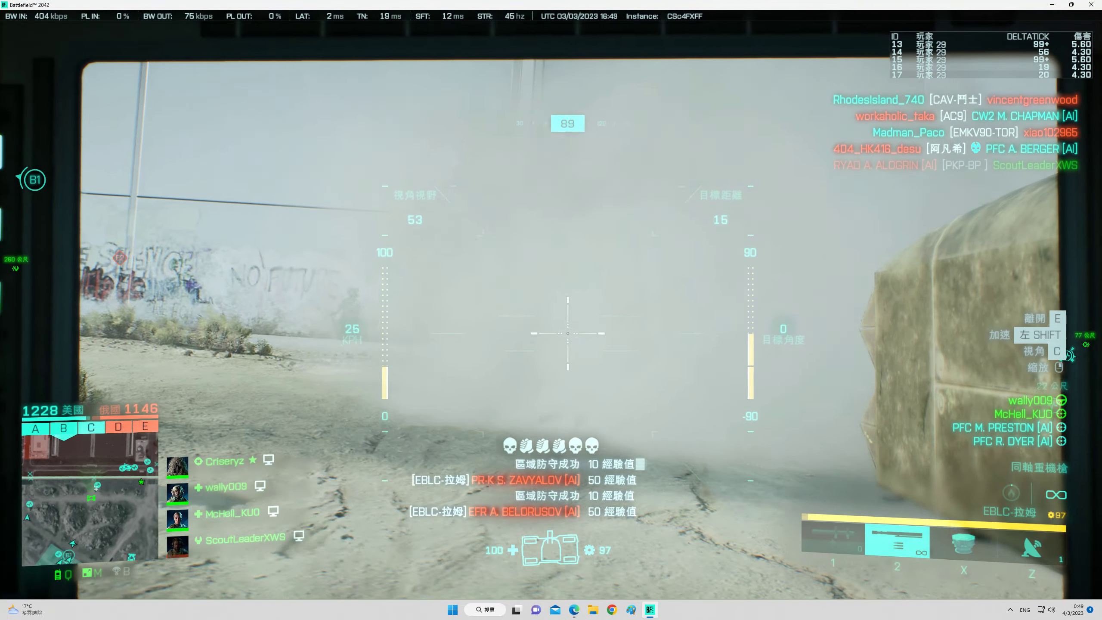
key("c")
key("1")
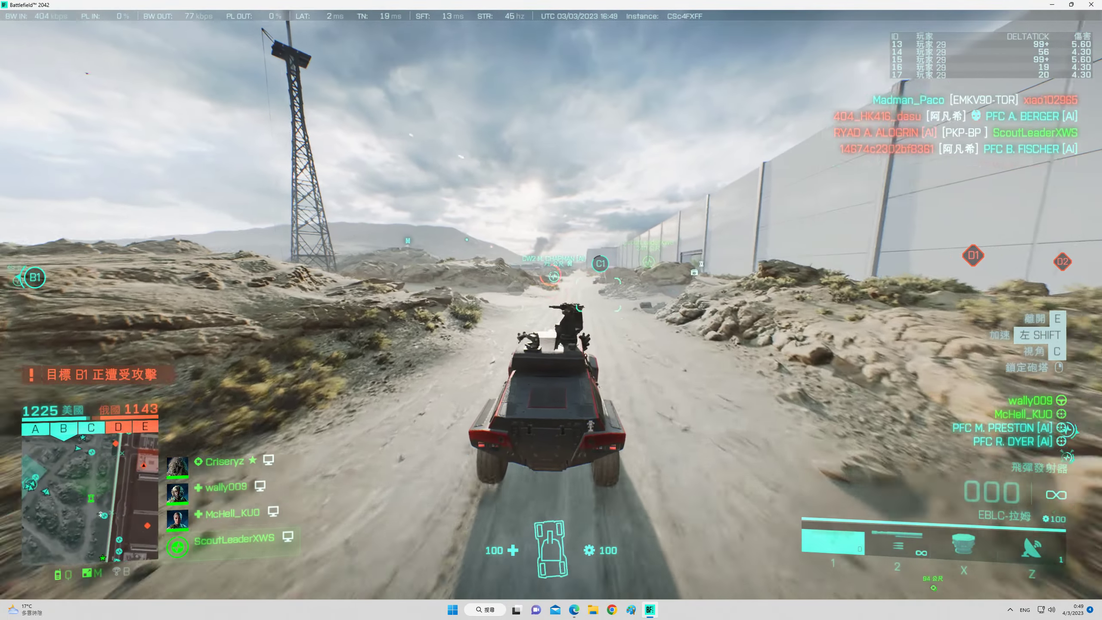
key("1")
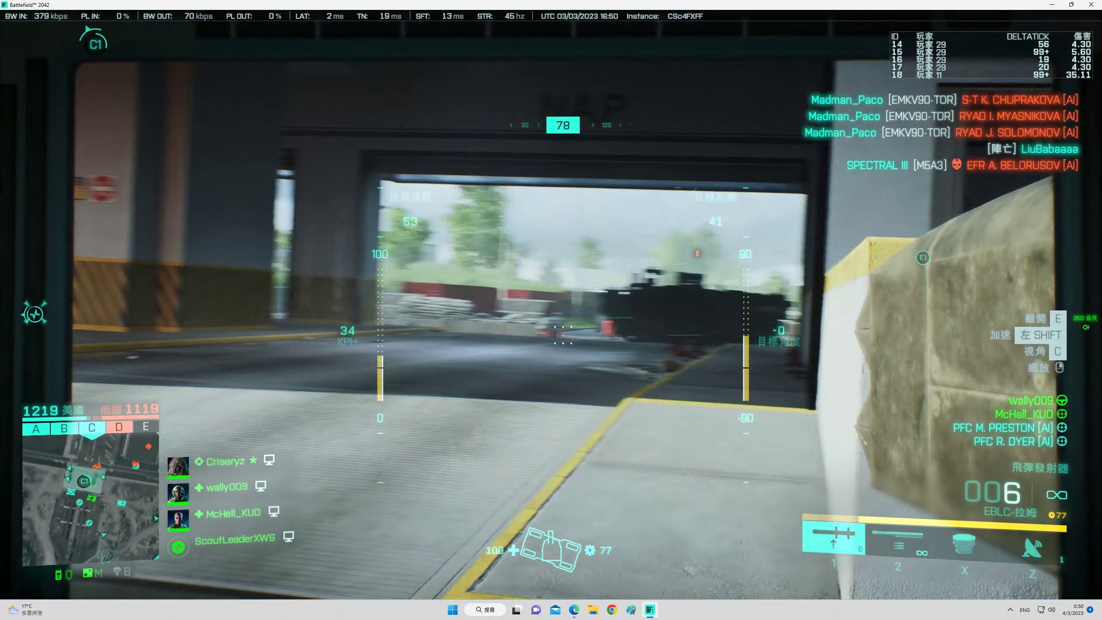
Fire missiles at the enemy tank in the hangar.
left_click(551, 306)
key("c")
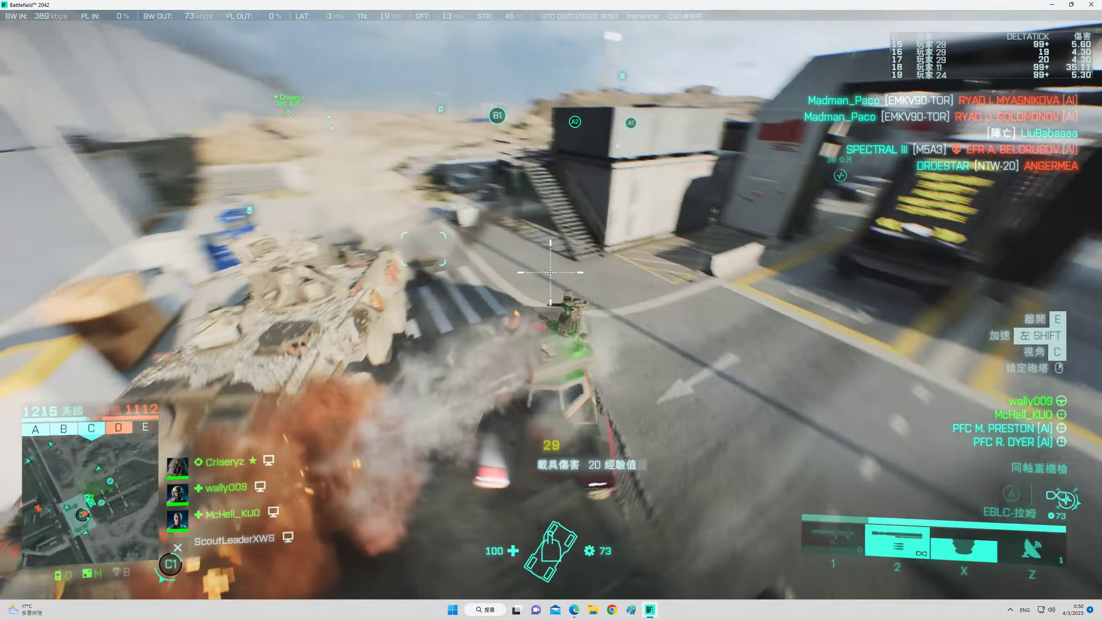
left_click(551, 272)
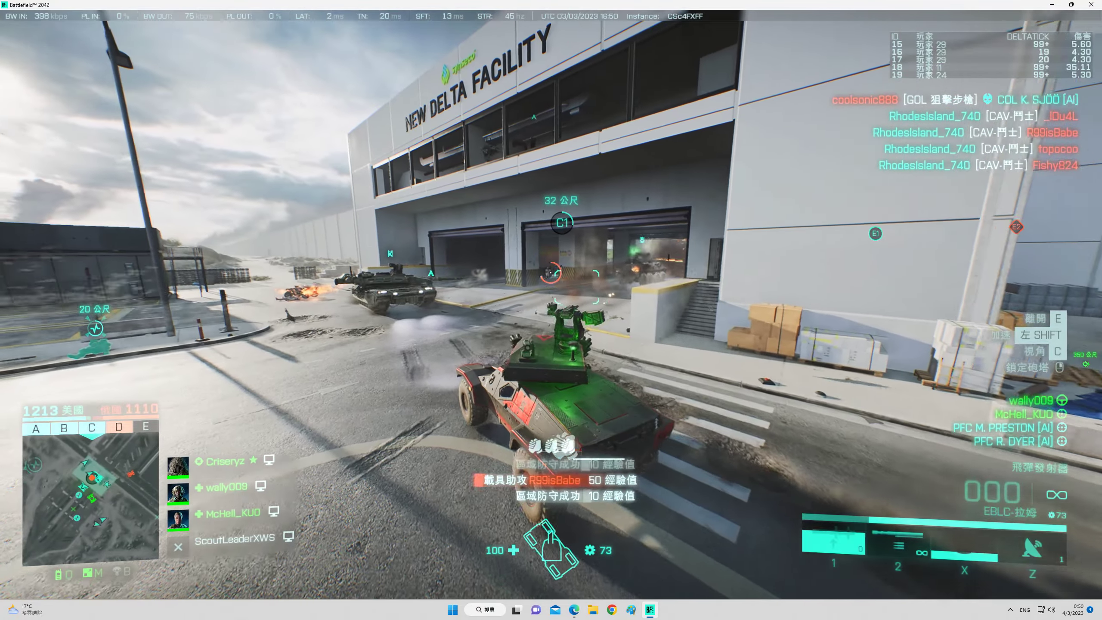
Drive deep into the C1 building and fire missiles at targets down the road.
key("1")
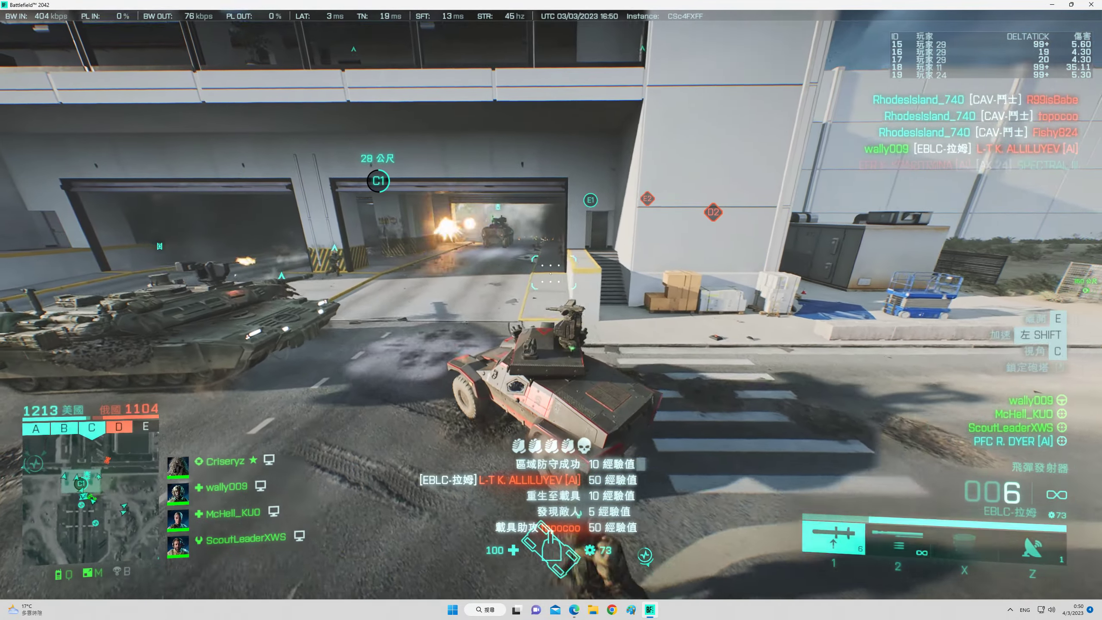
key("w")
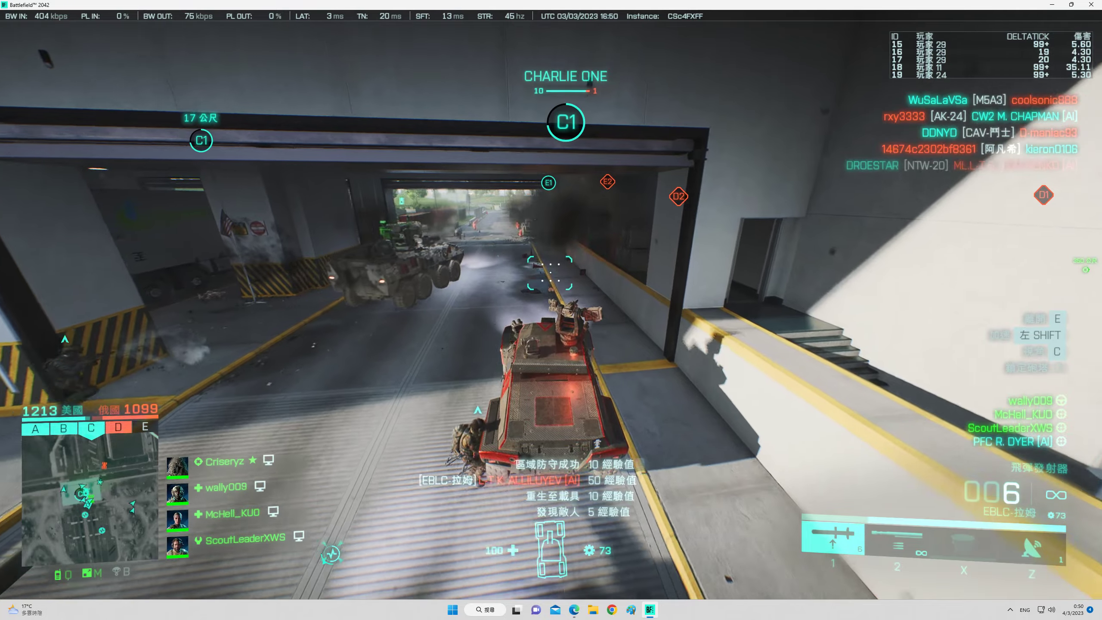
key("w")
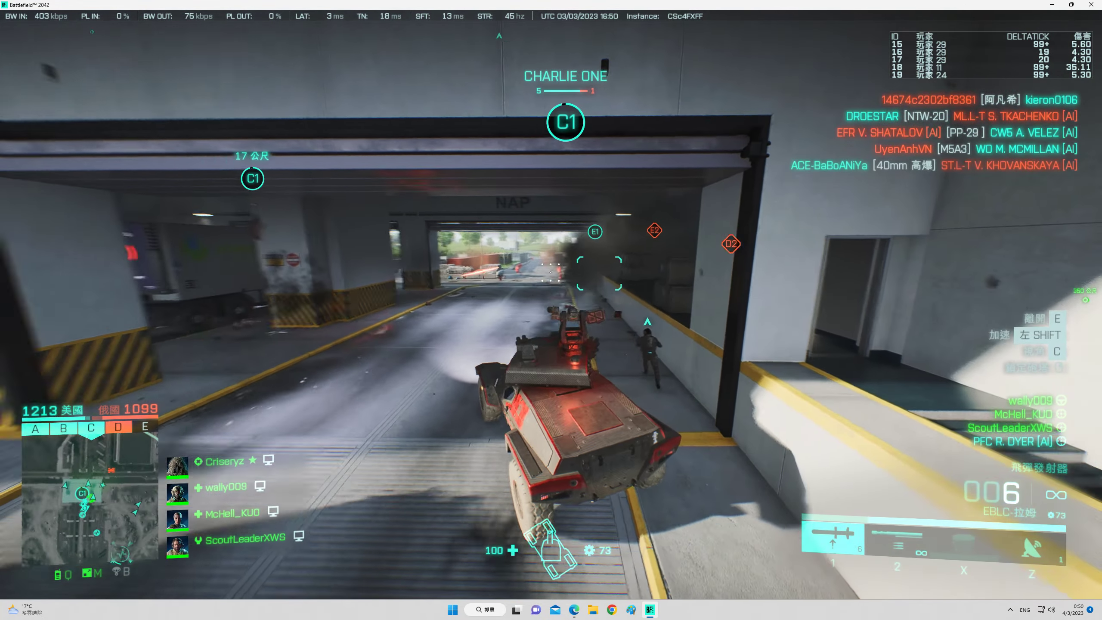
key("c")
left_click(566, 285)
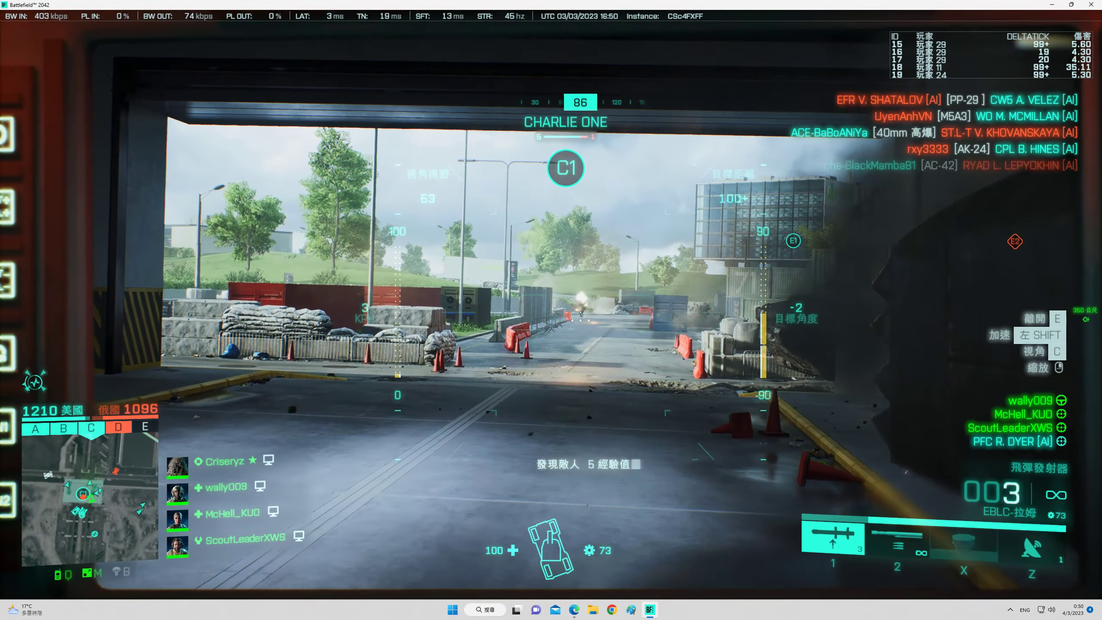
key("c")
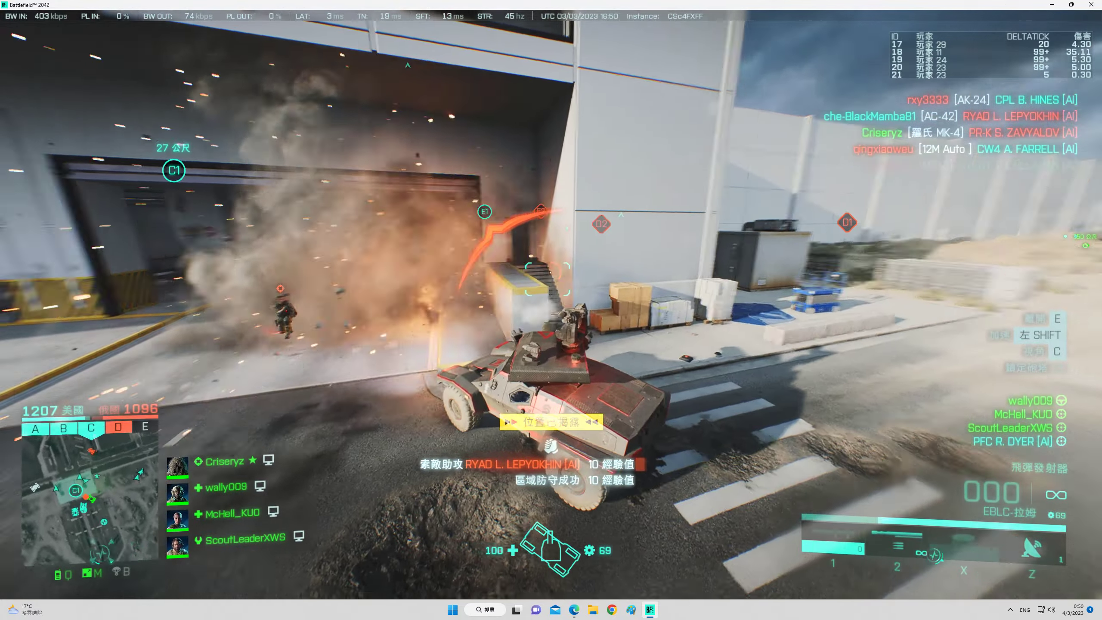
Fire a missile at nearby enemies, swap weapons, and view the scoreboard.
key("1")
left_click(551, 271)
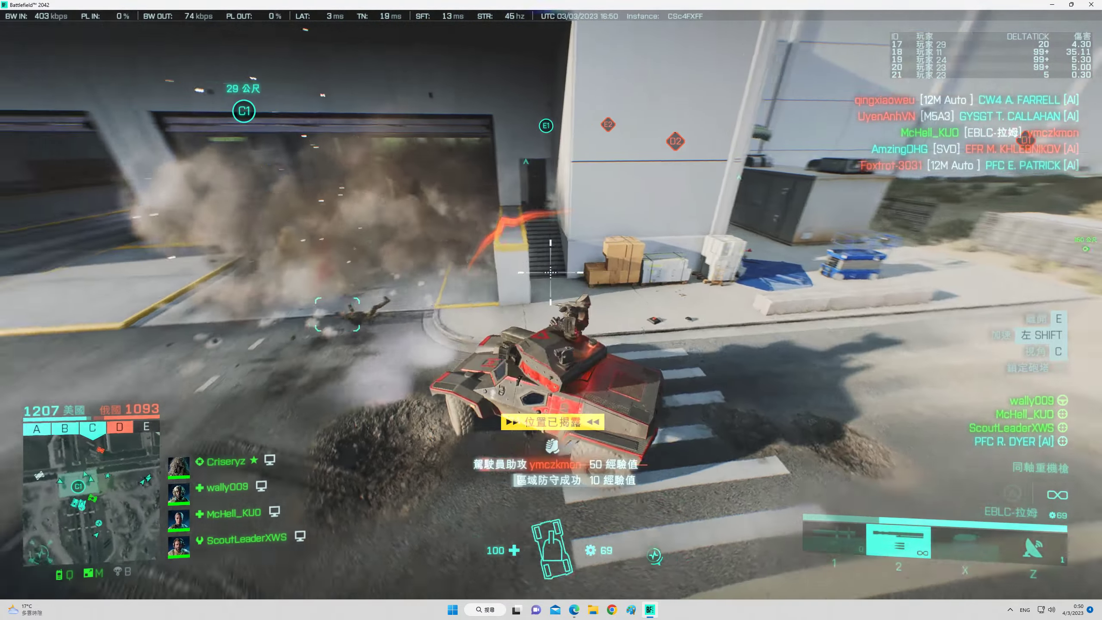
key("2")
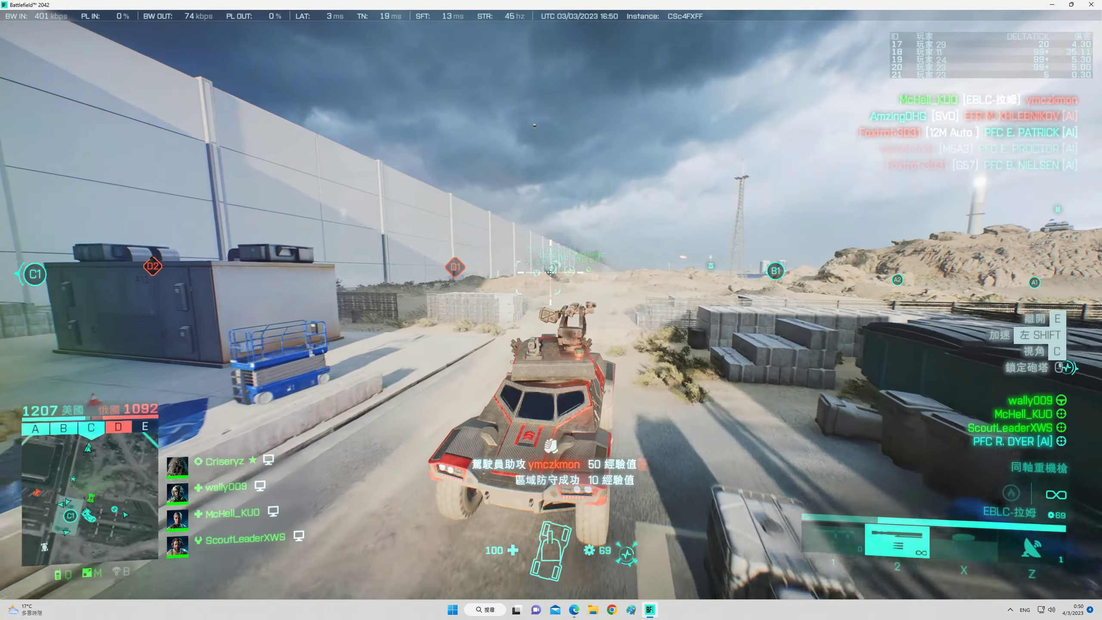
key("1")
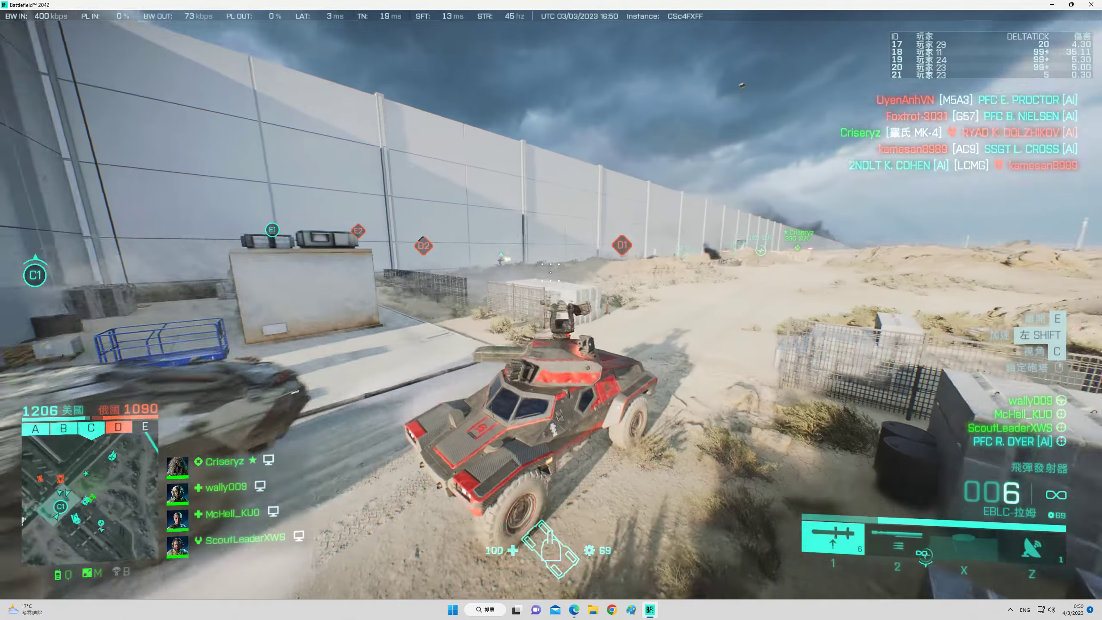
key("Tab")
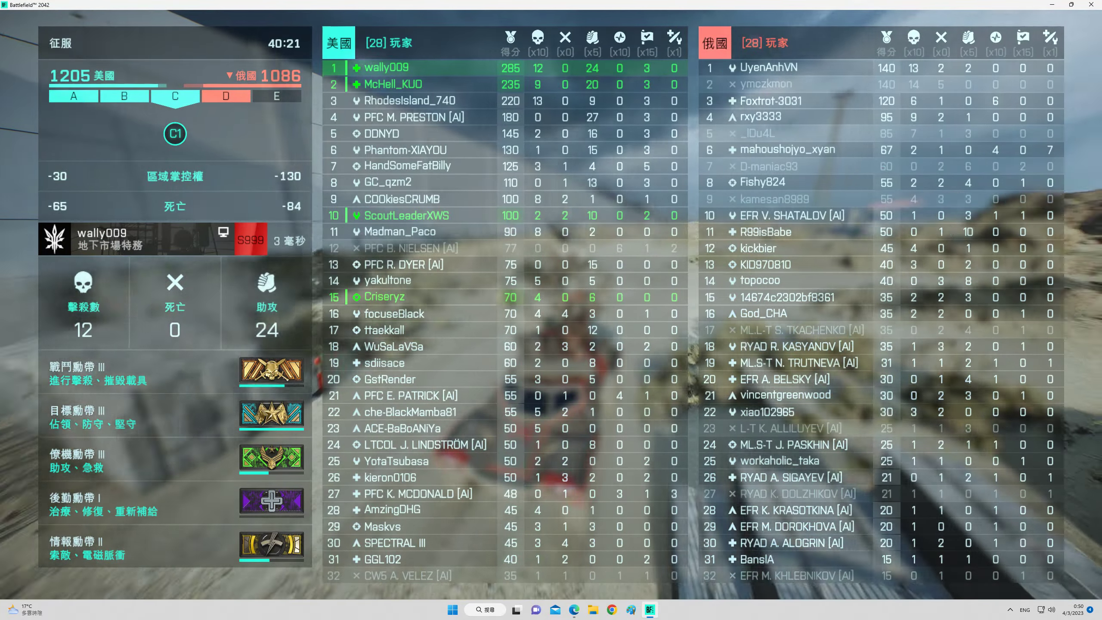
Close the scoreboard and resume driving along the perimeter wall.
key("Tab")
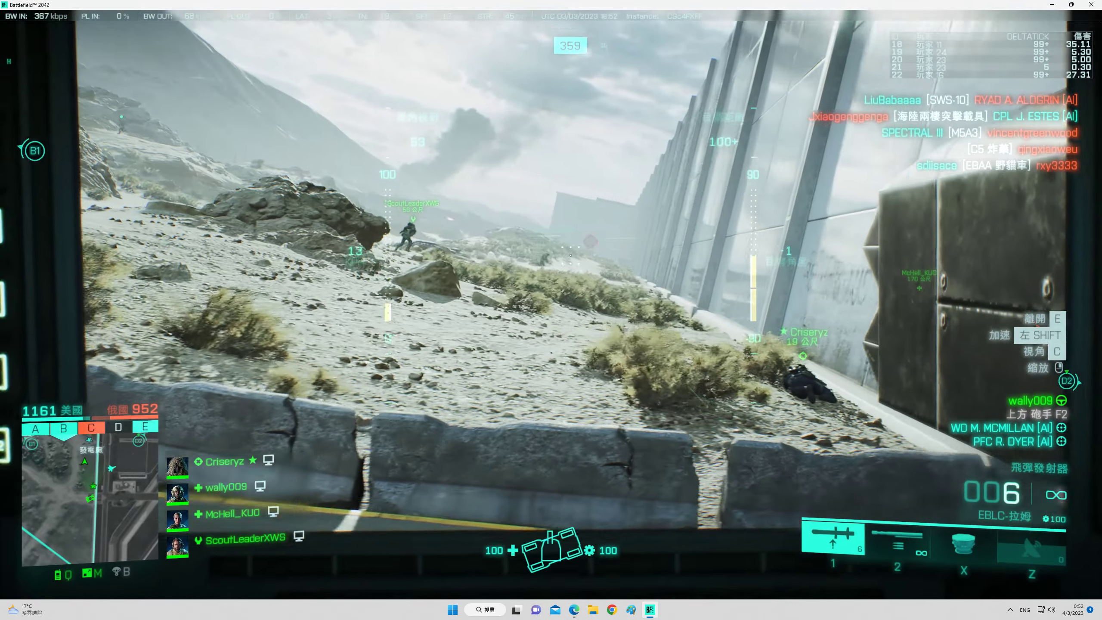
Fire missiles through the gunner sight at the enemy near the gantry.
key("c")
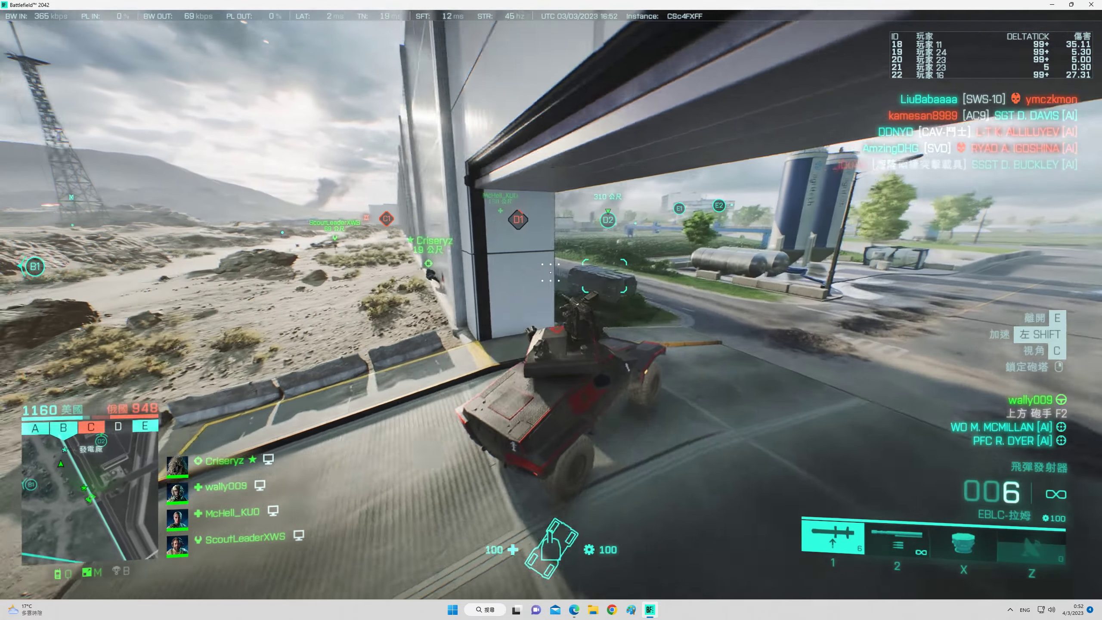
key("c")
key("c")
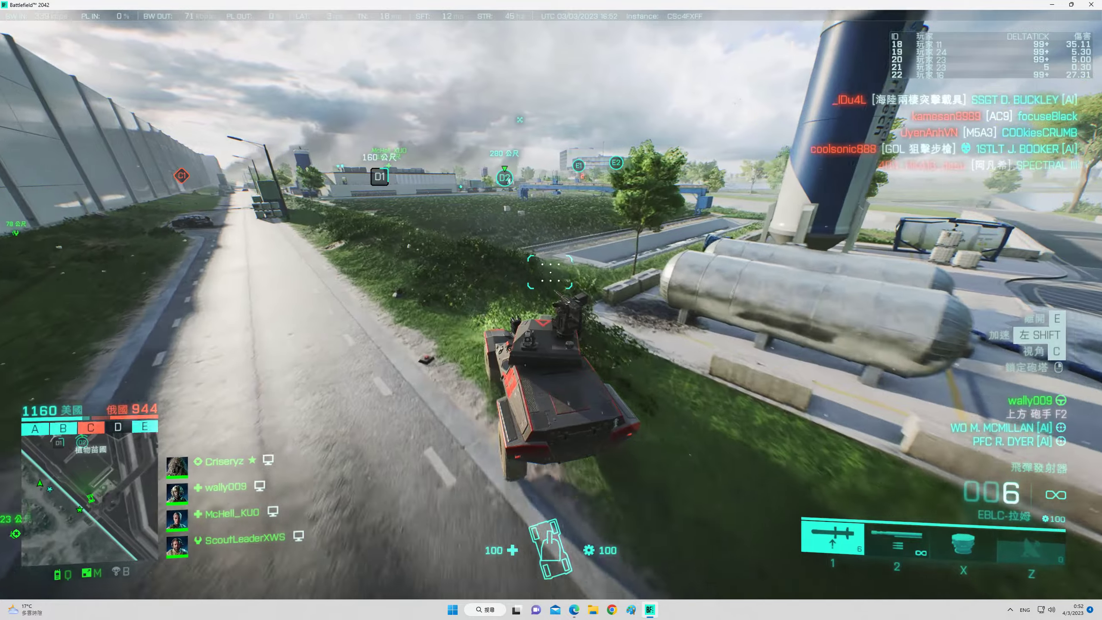
key("c")
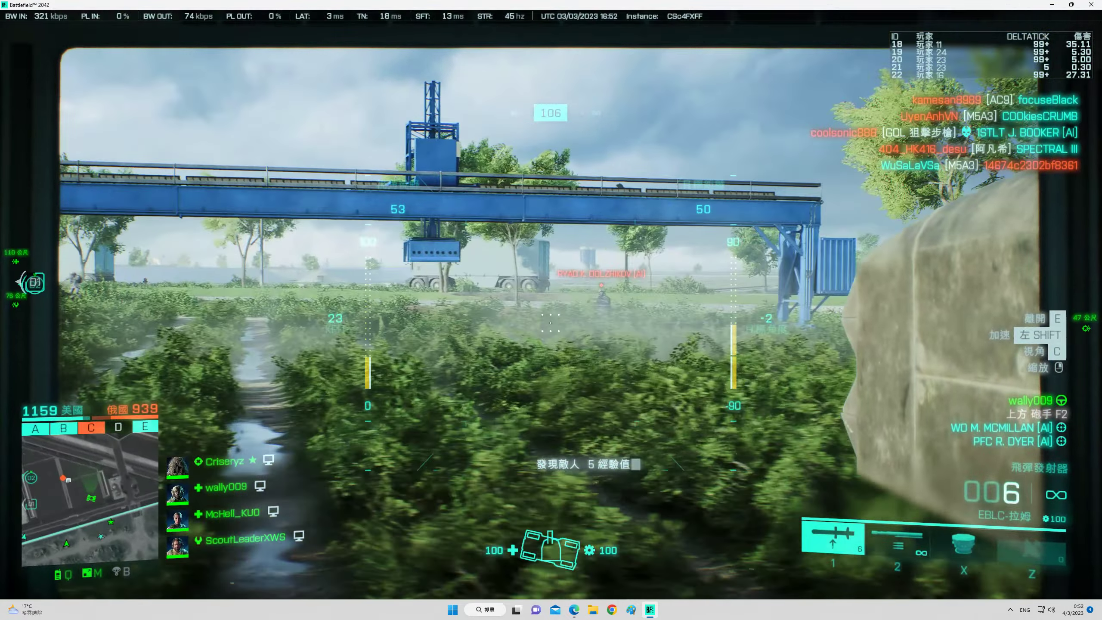
left_click(551, 310)
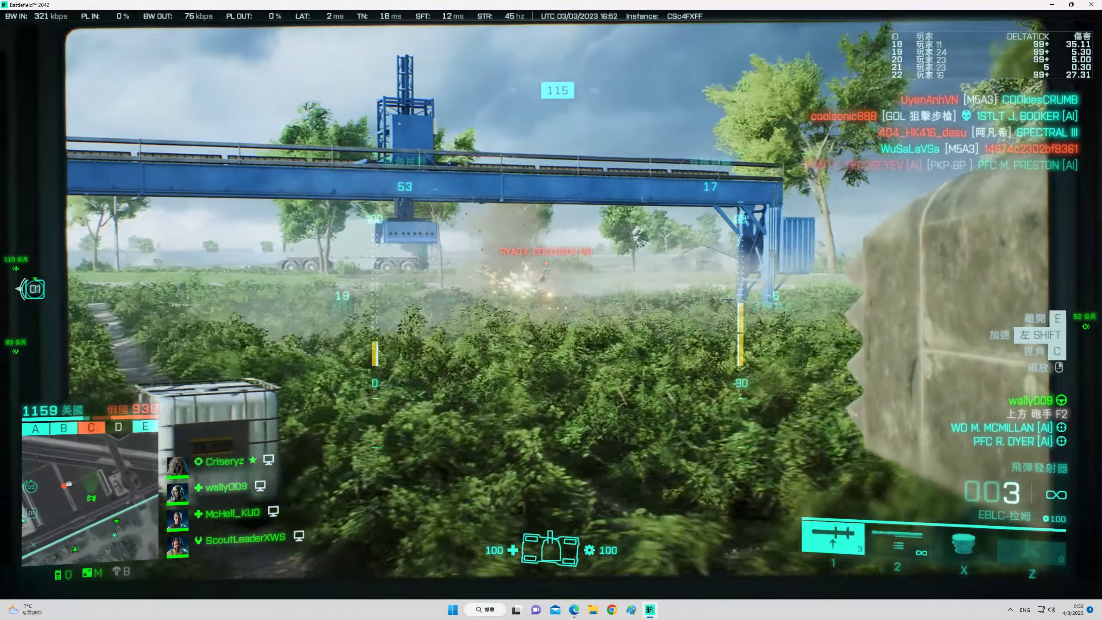
left_click(551, 310)
key("2")
key("c")
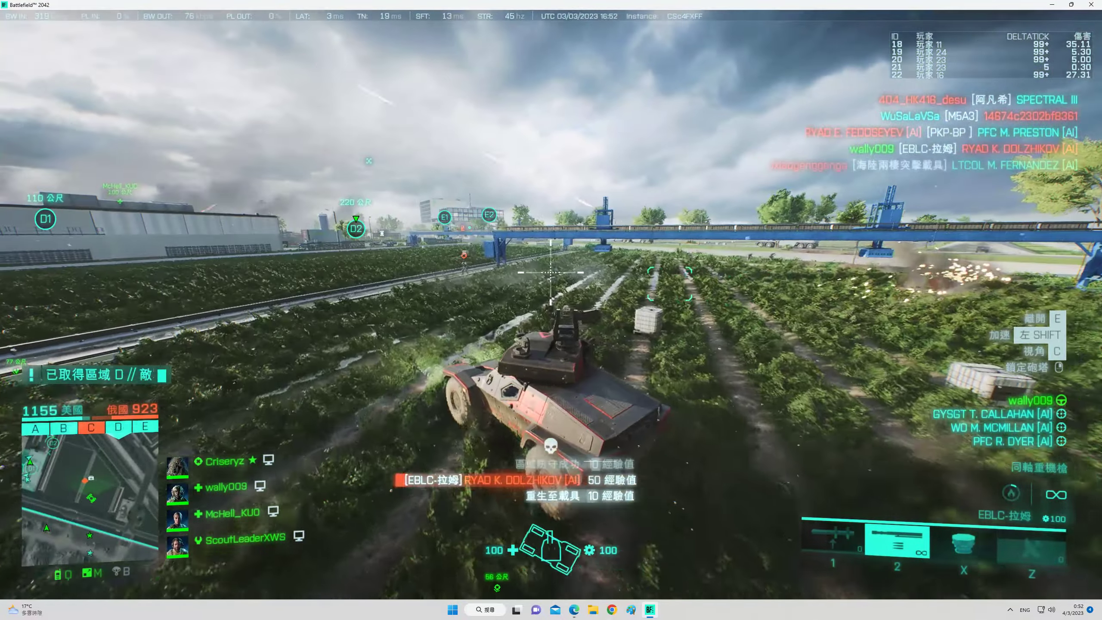
Drive through the crop fields shooting the enemy infantry ahead.
key("w")
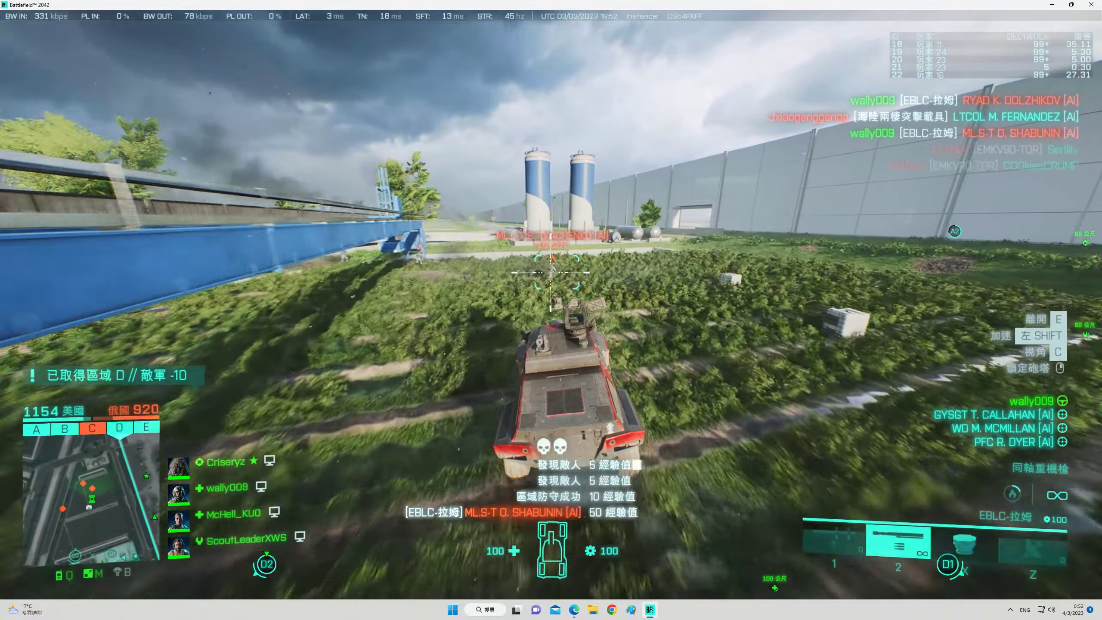
key("w")
left_click(551, 275)
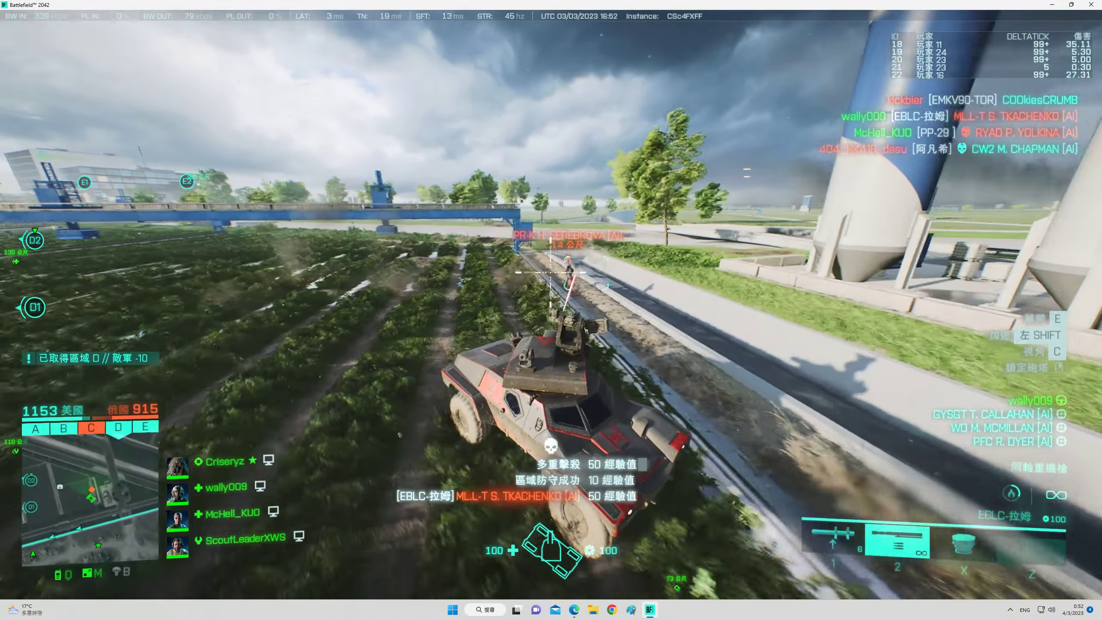
key("w")
left_click(551, 276)
key("1")
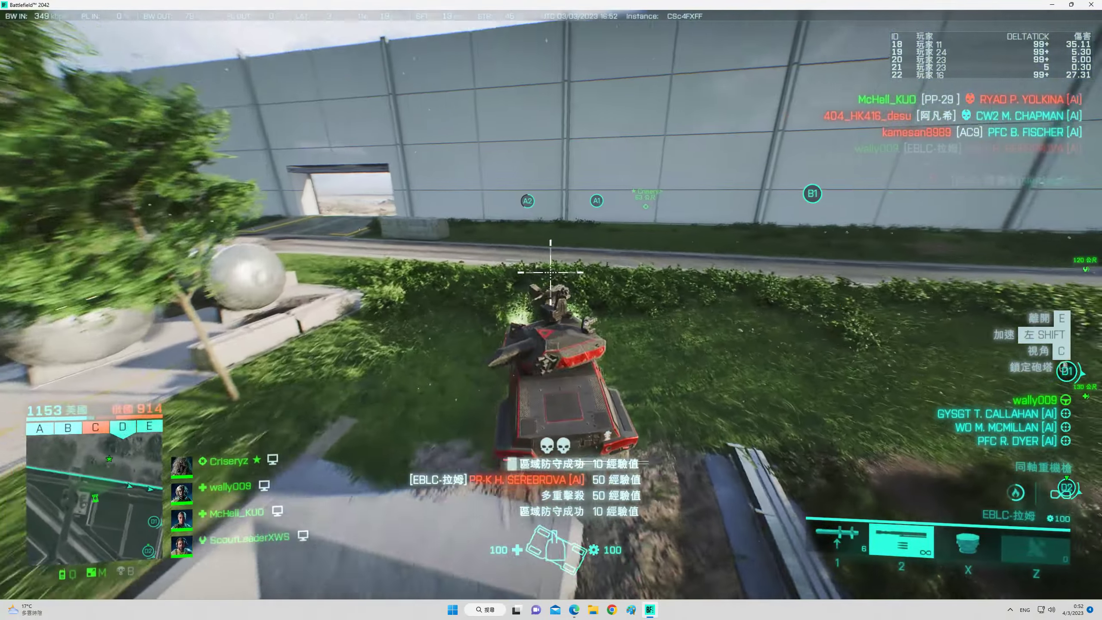
Drive the wall road past the wrecked car and between the containers.
key("w")
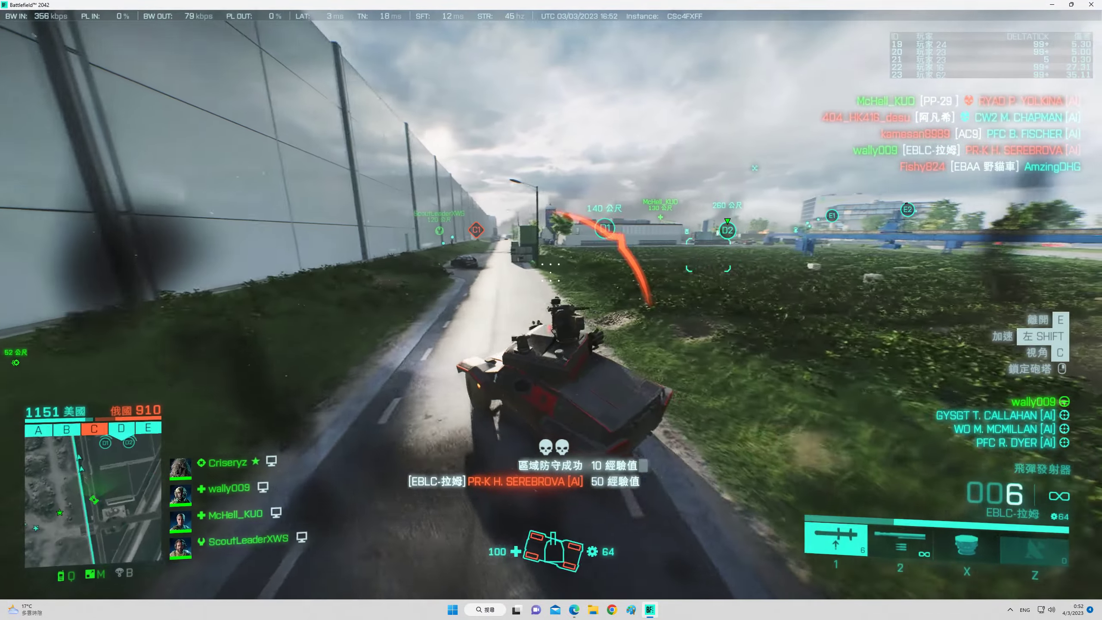
key("w")
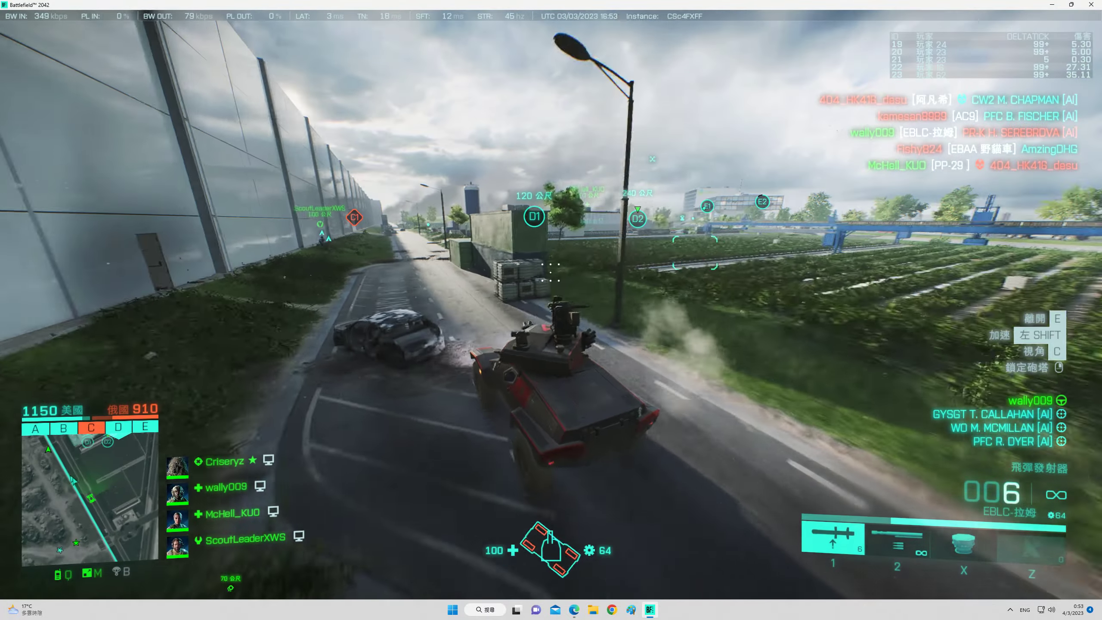
key("w")
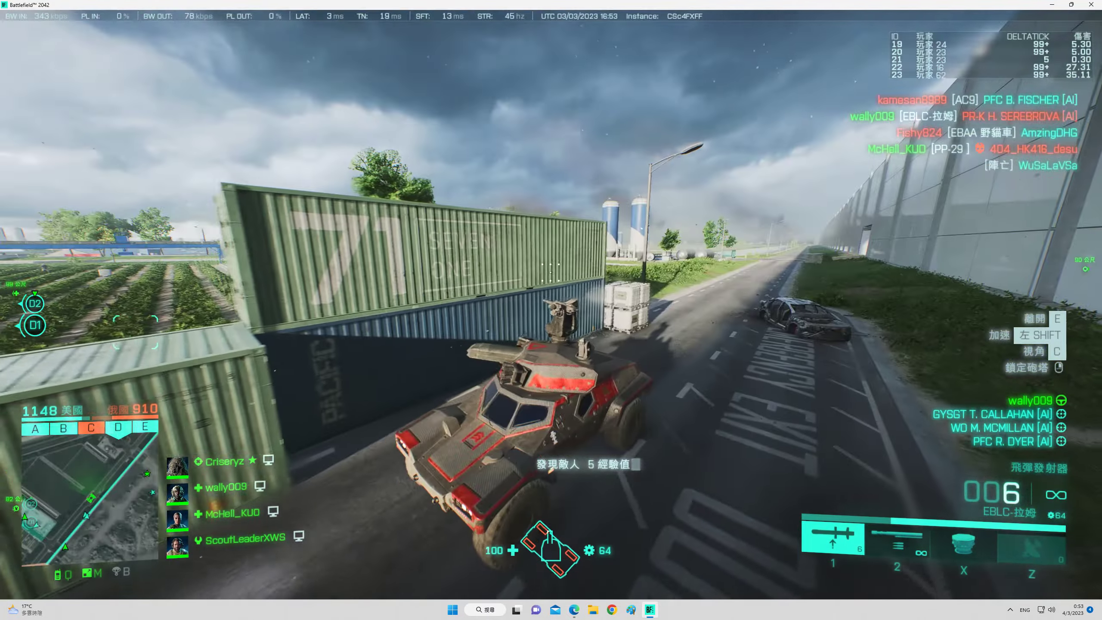
key("w")
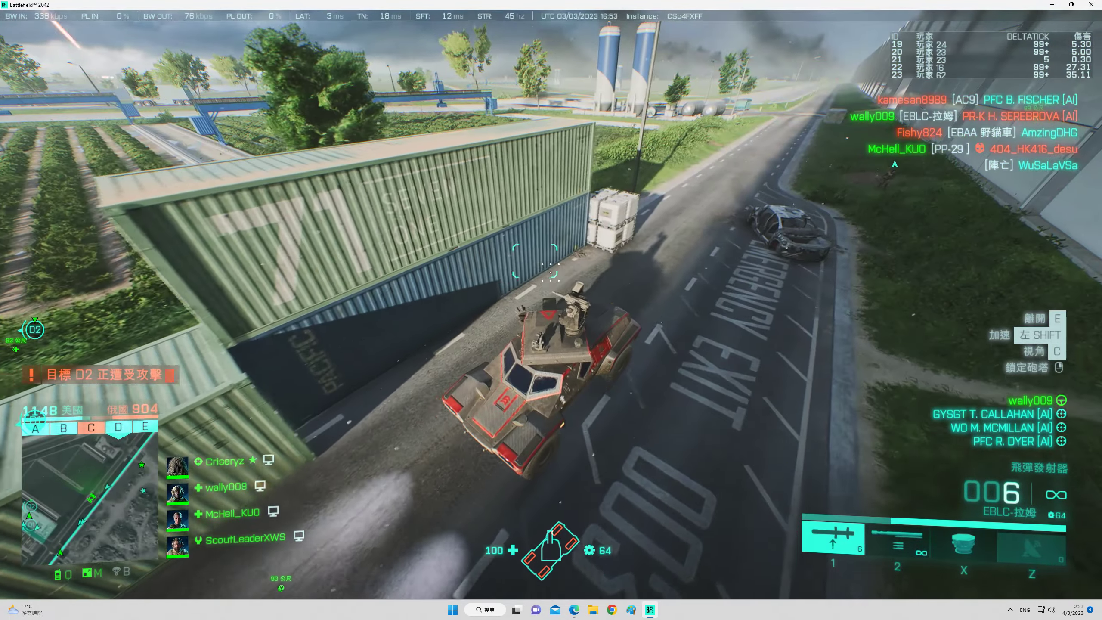
key("w")
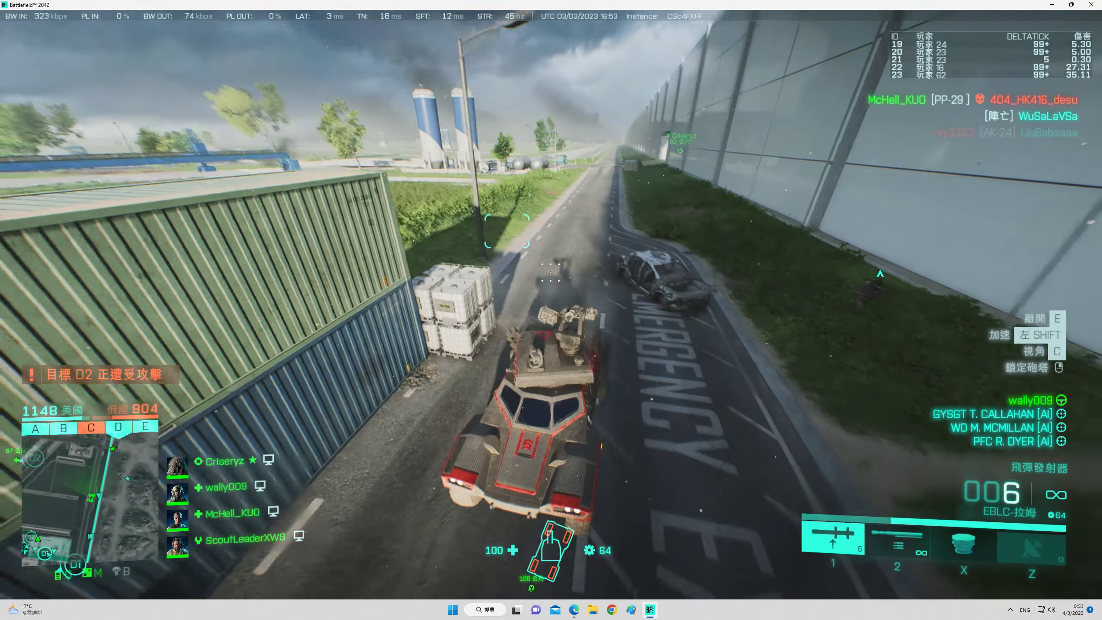
key("w")
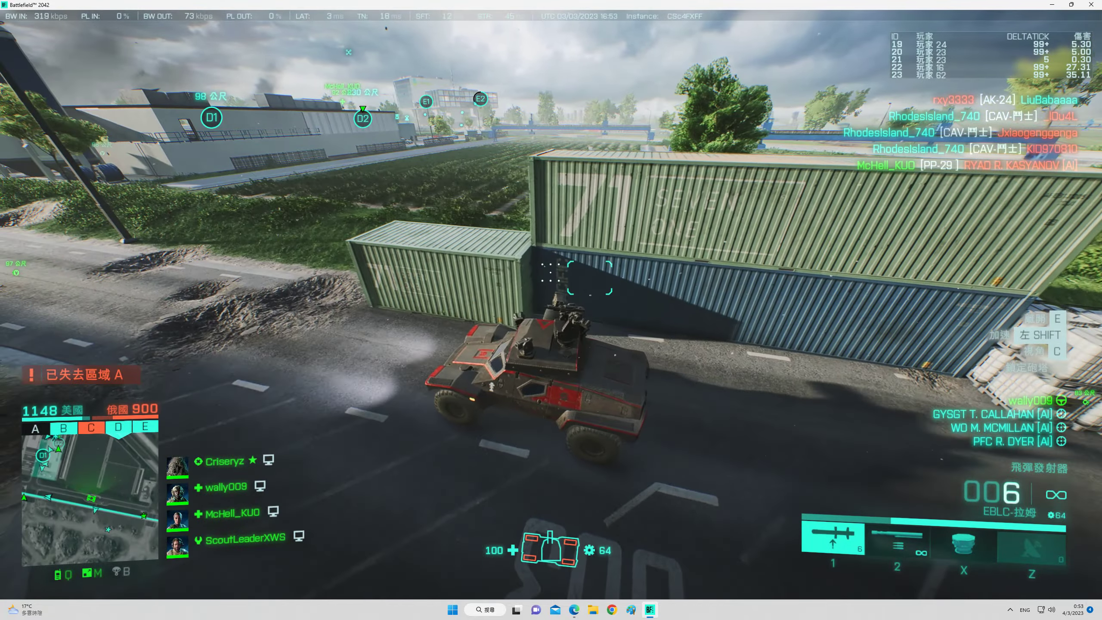
Look toward the blue gantry bridge through the gunner sight and drive down the road.
key("c")
key("w")
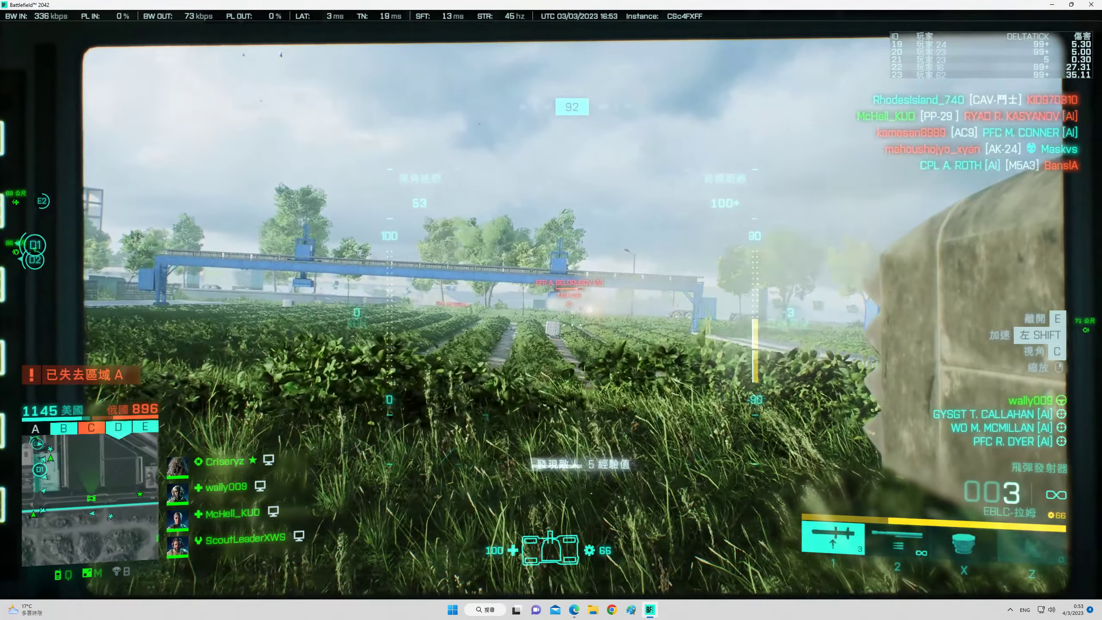
key("c")
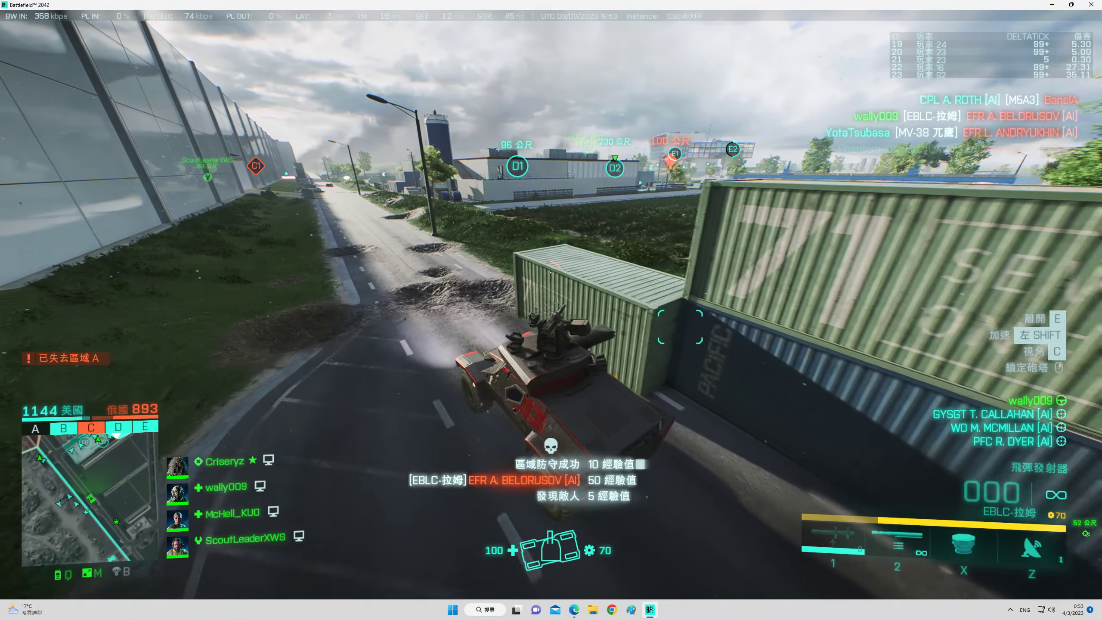
key("c")
key("w")
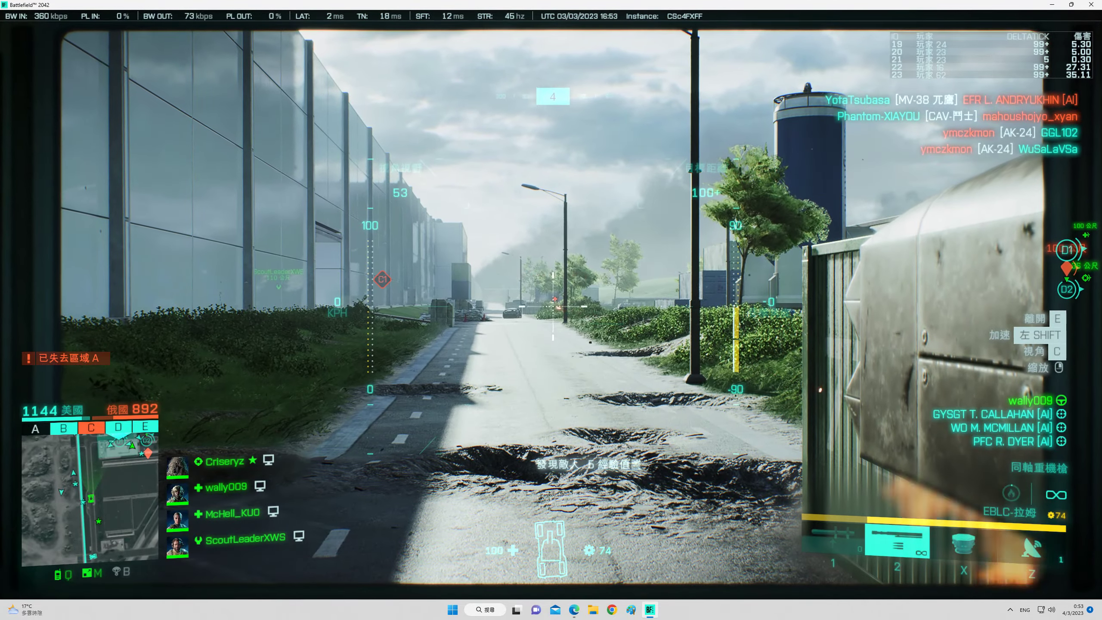
Arm the missile launcher and destroy the enemy car ahead from the gunner sight.
key("c")
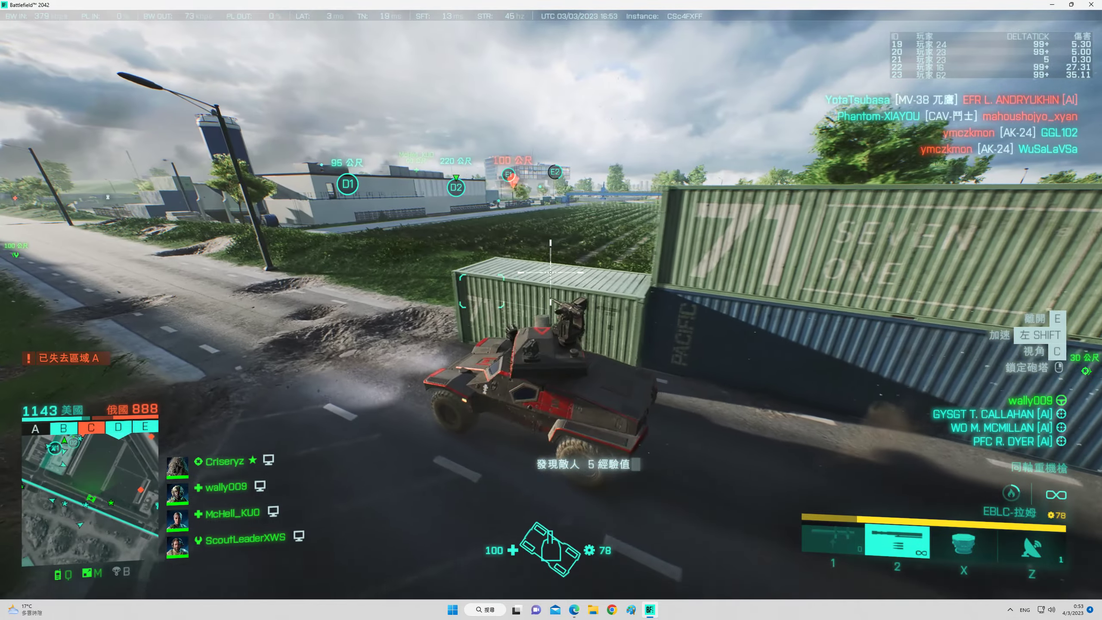
key("c")
key("c")
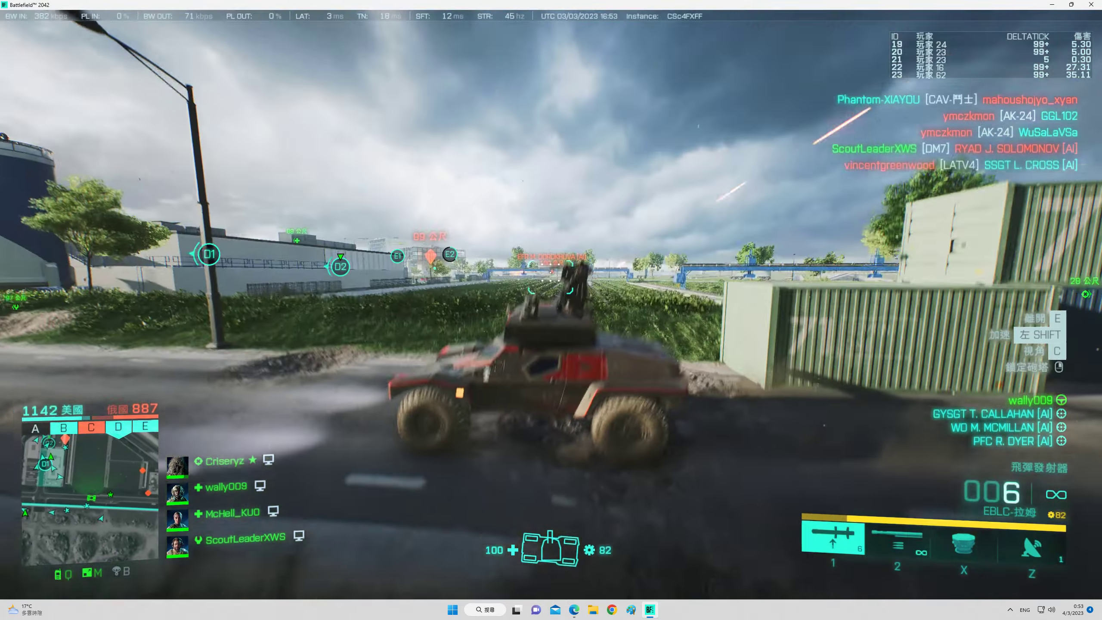
key("1")
key("c")
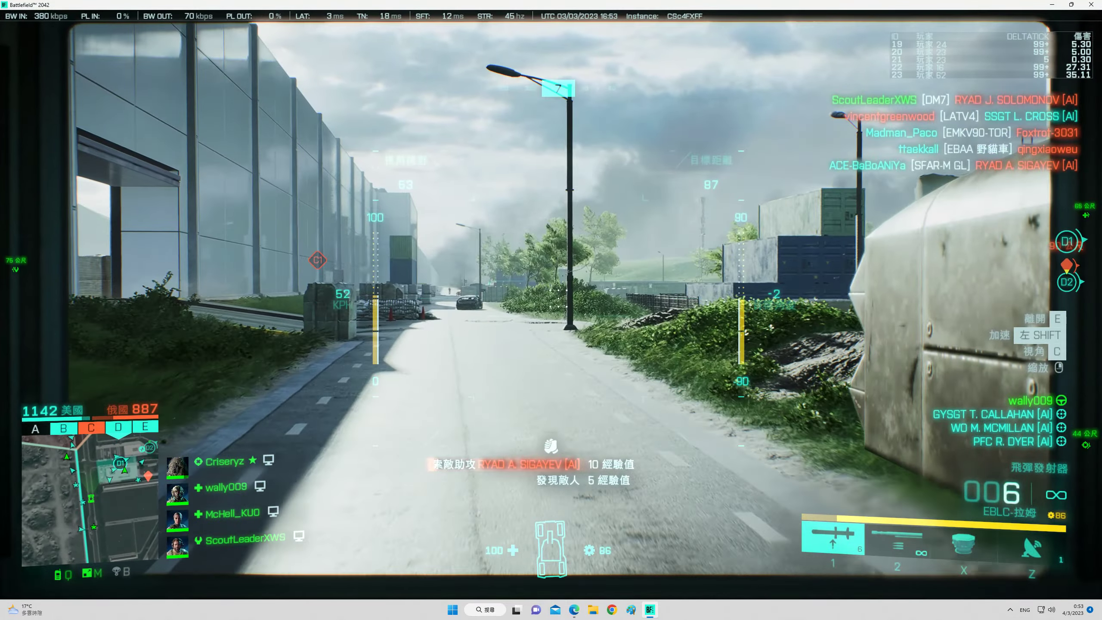
key("c")
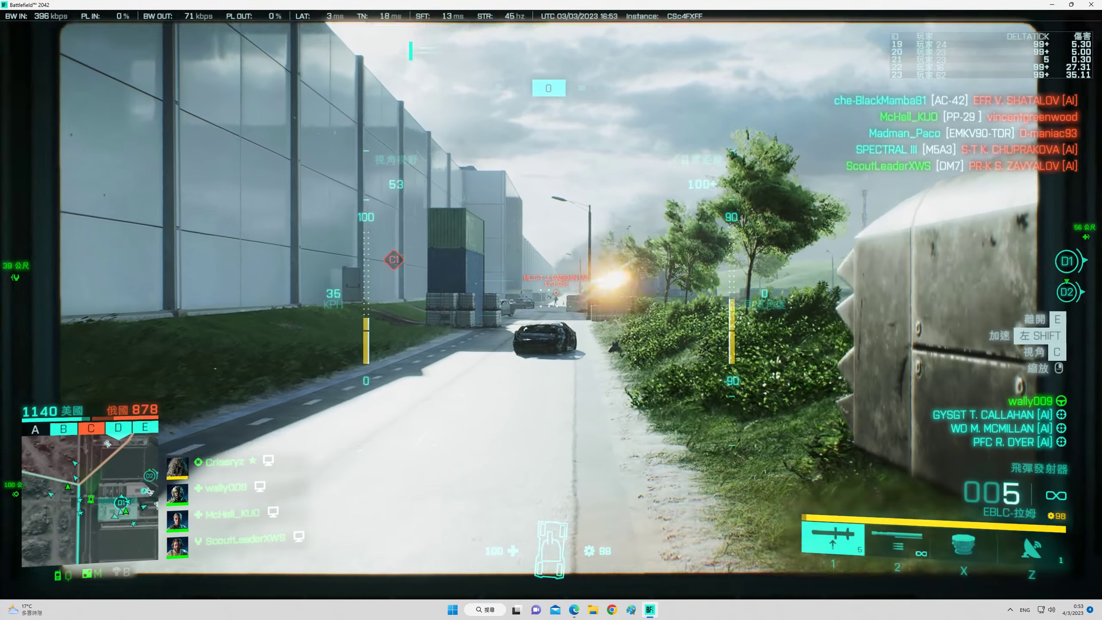
left_click(550, 298)
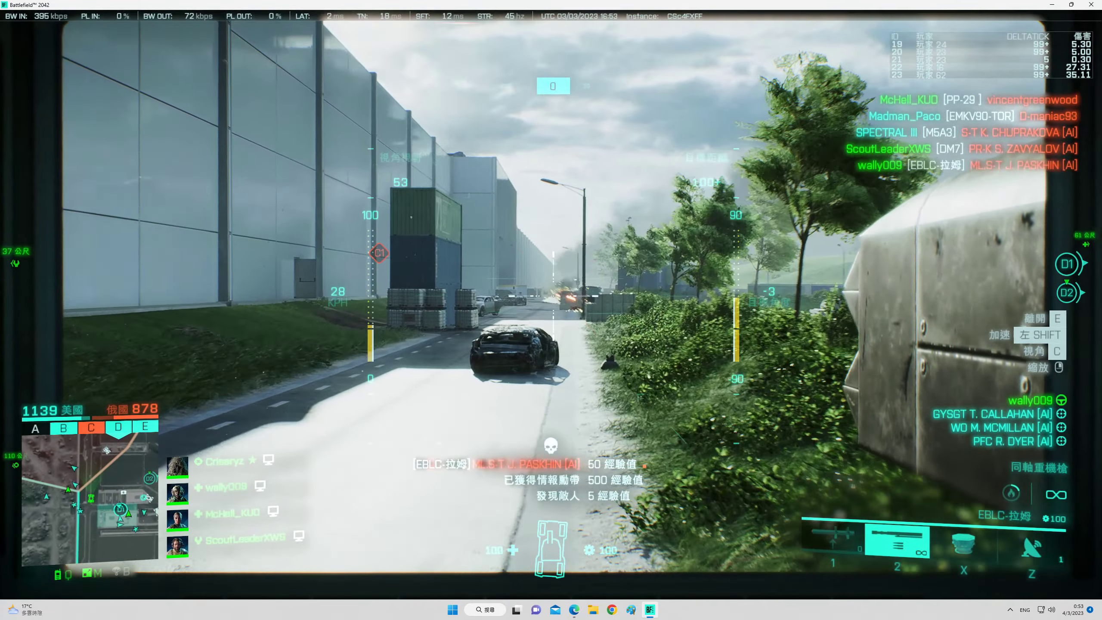
Drive the EBLC-Ram off the road onto the grass, checking outside and gunner views.
key("c")
key("w")
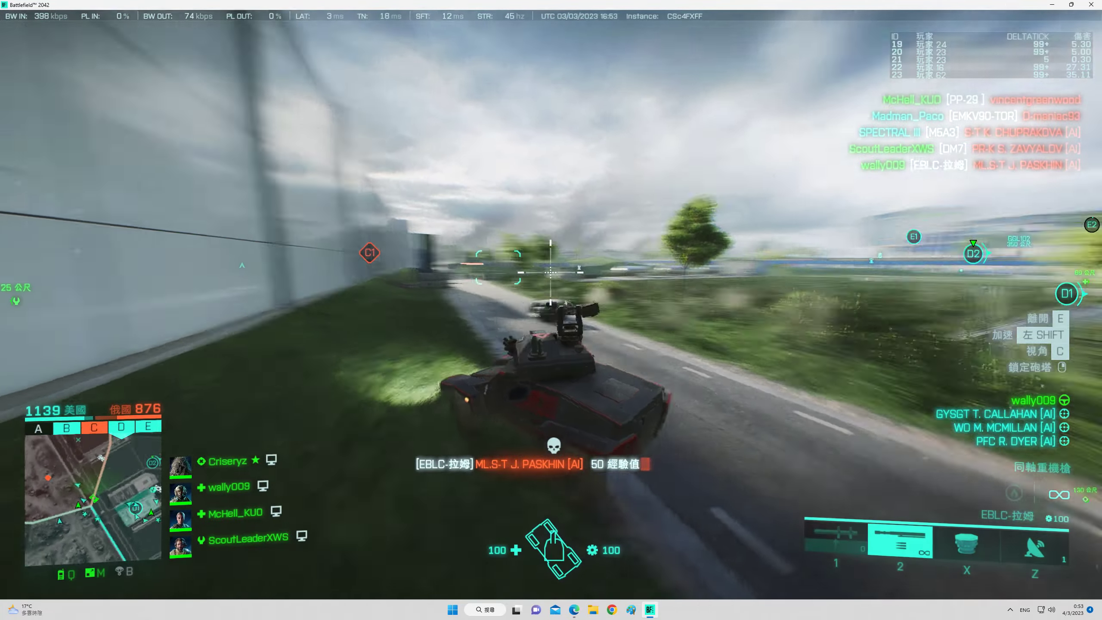
key("c")
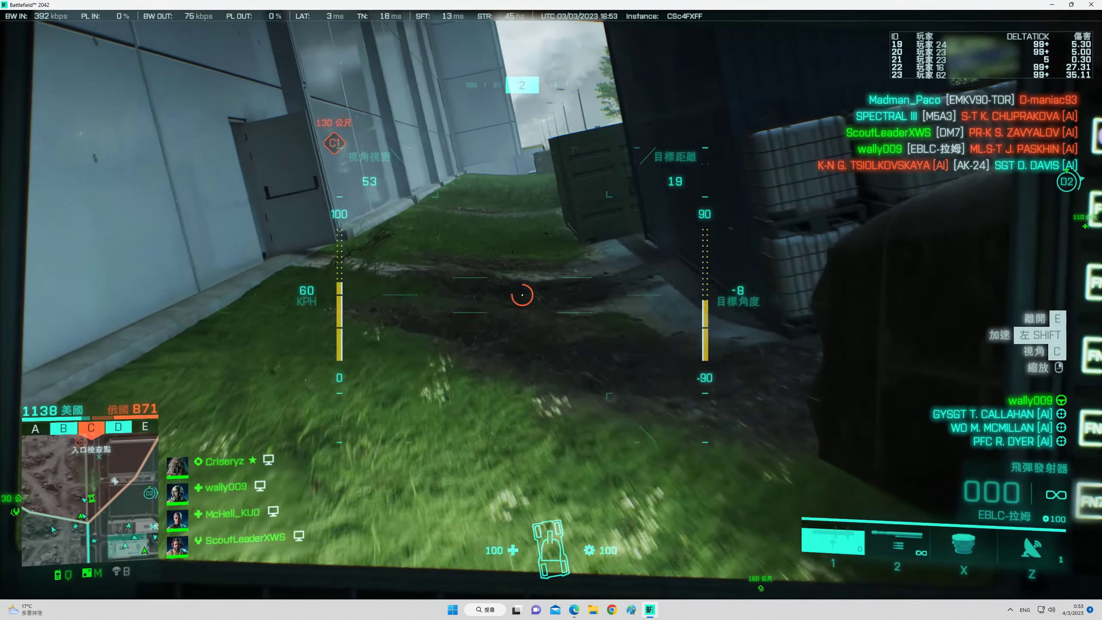
key("c")
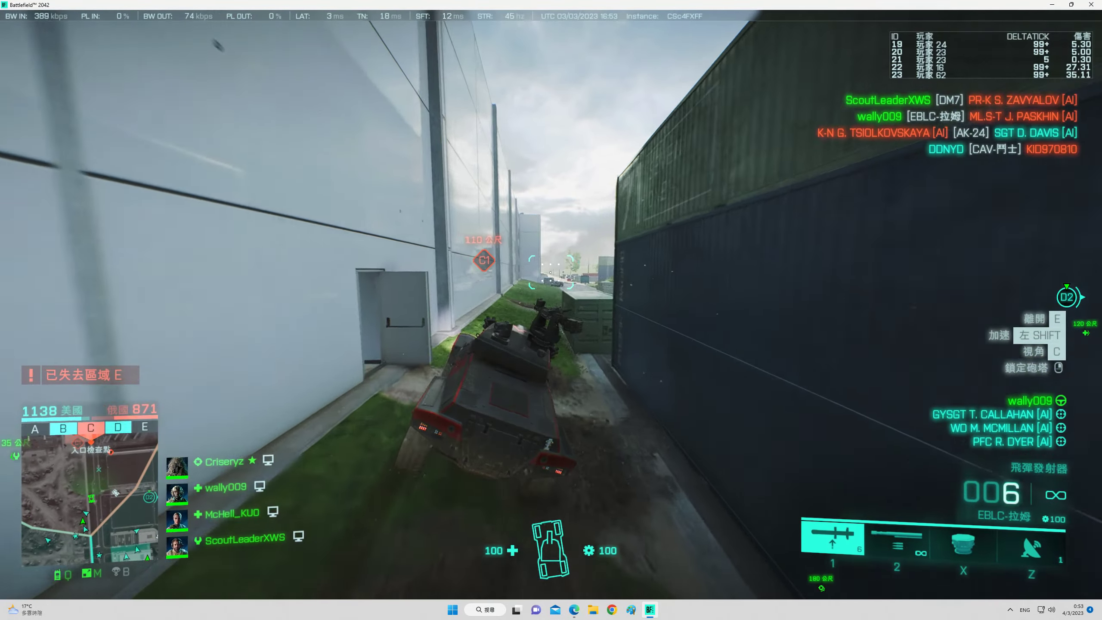
key("c")
Select the coaxial machine gun, then the special equipment, while heading toward C1.
key("2")
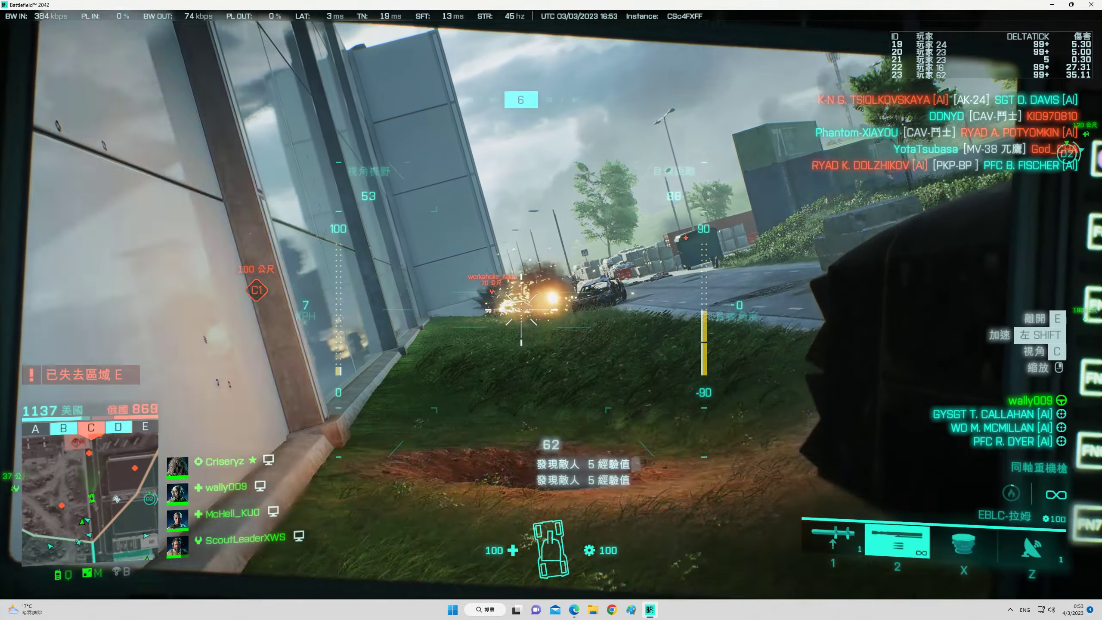
key("c")
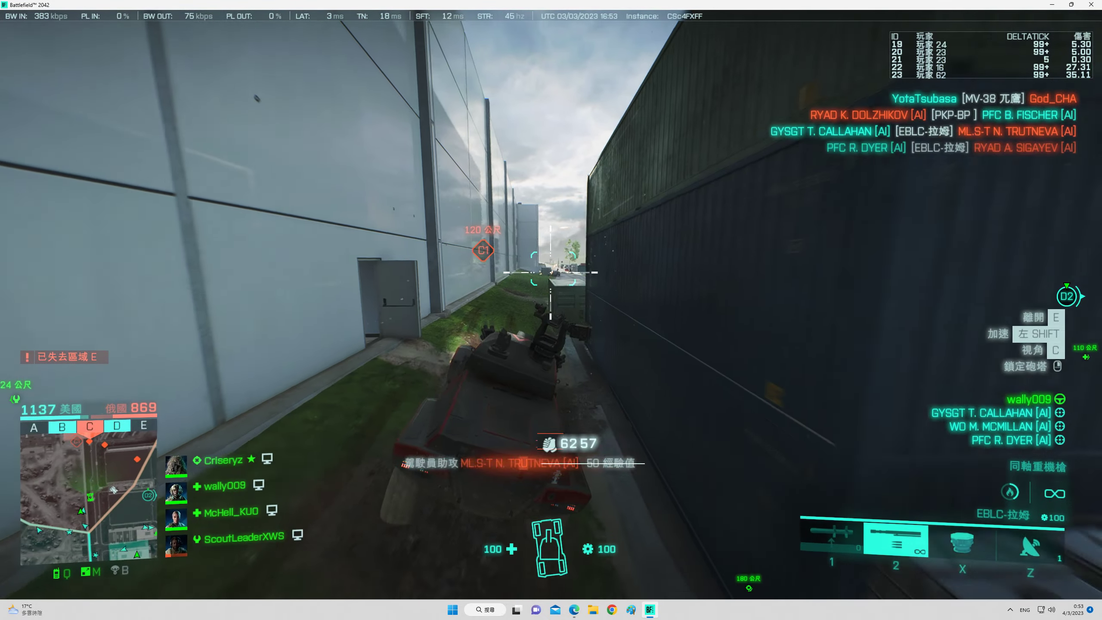
key("z")
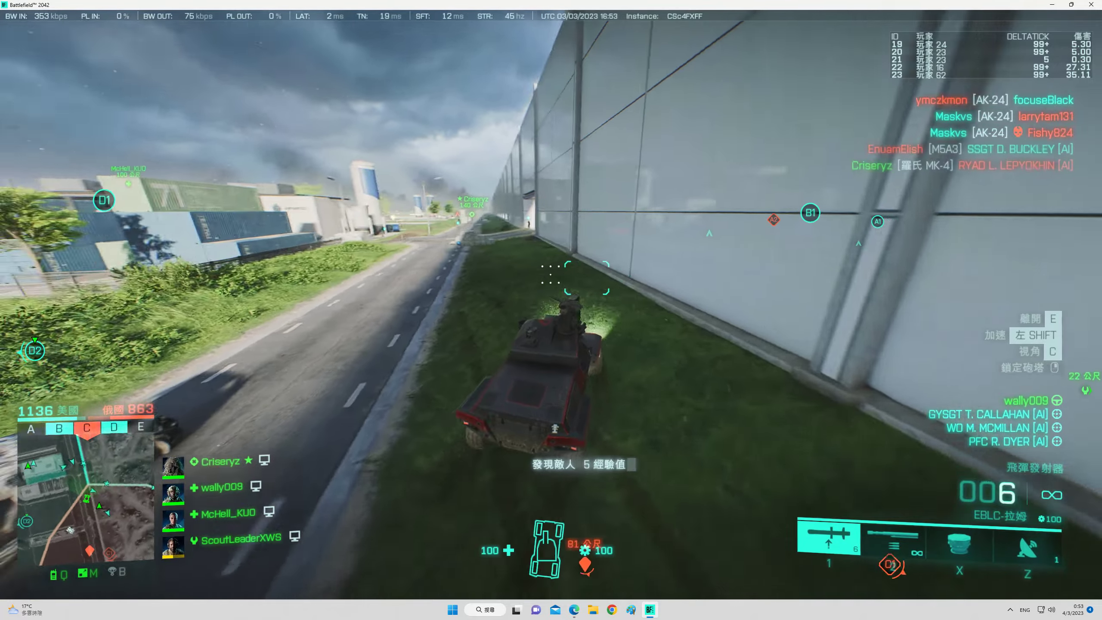
key("c")
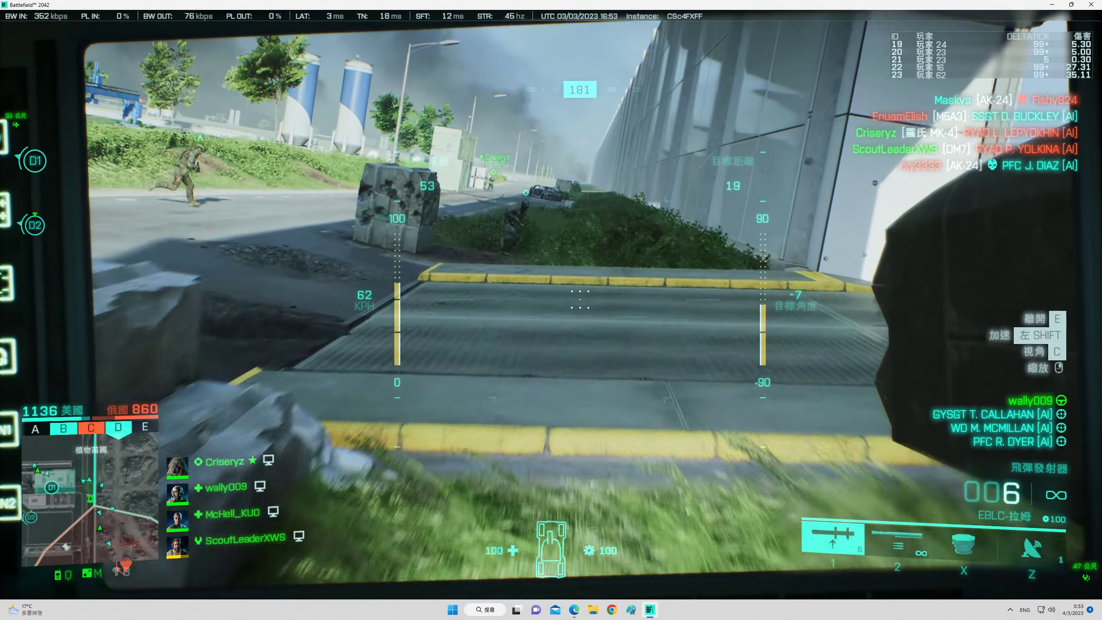
key("c")
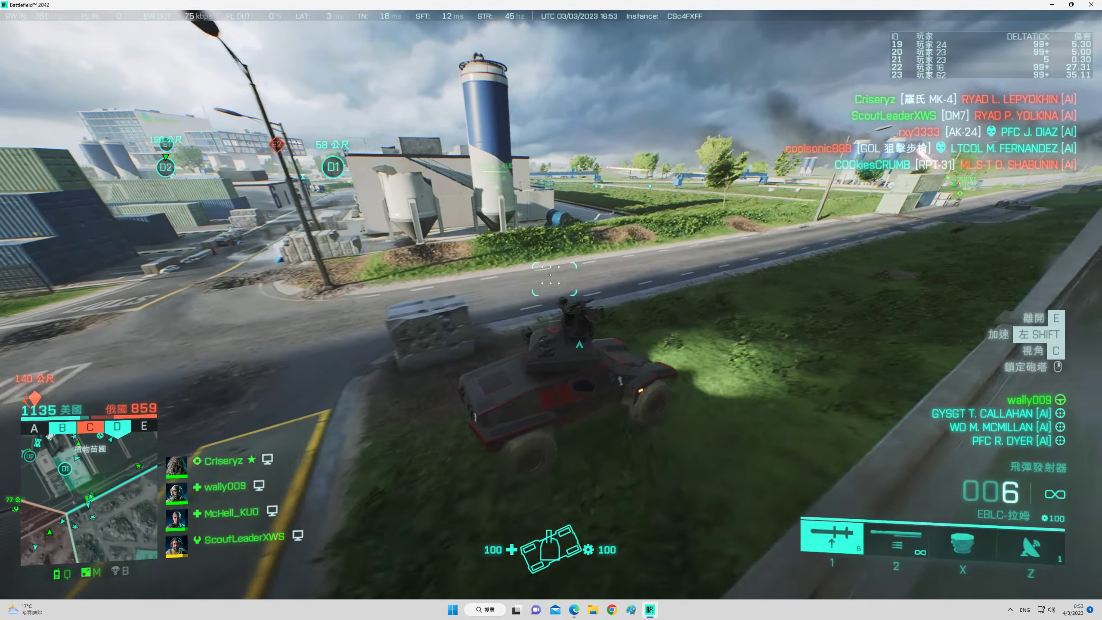
Fire ahead, then follow the desert wall road to the C1 hangar, alternating missiles and coaxial gun.
left_click(551, 275)
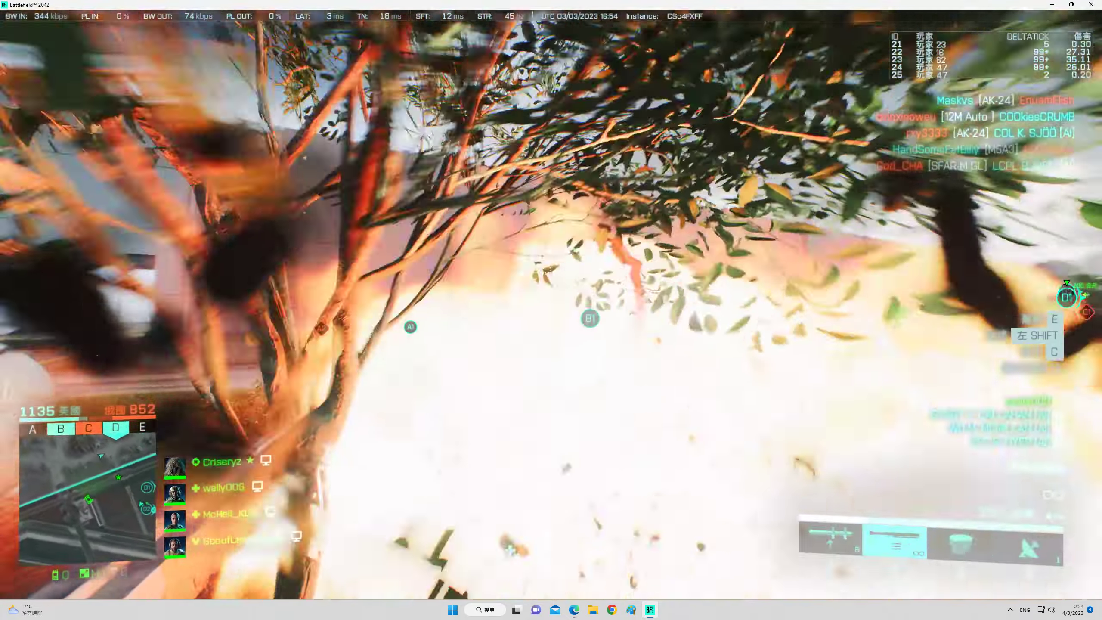
key("2")
key("1")
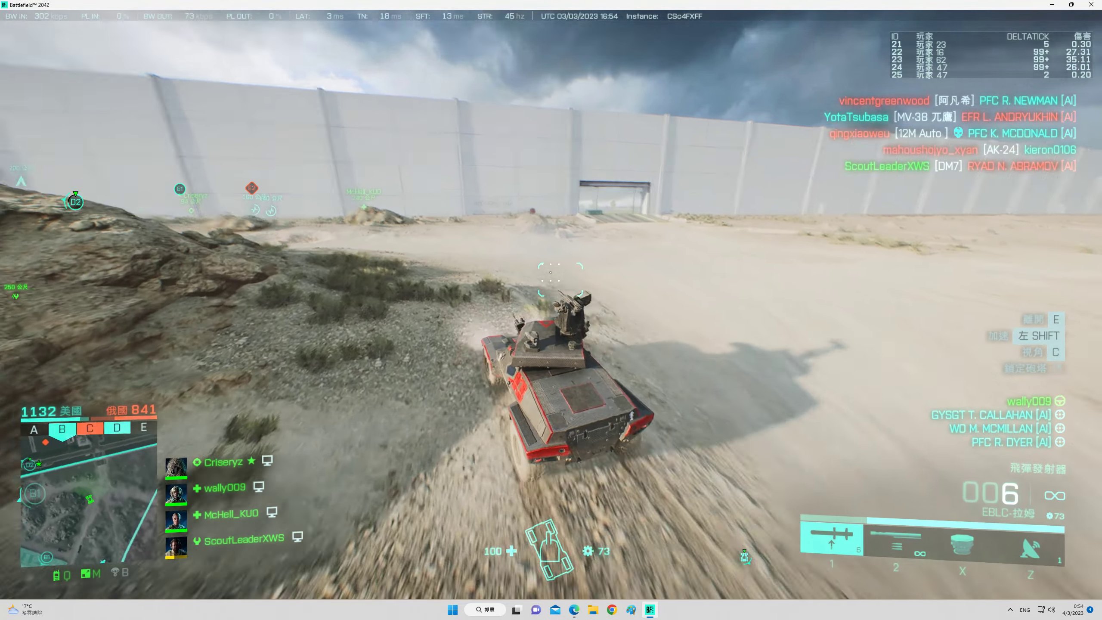
key("2")
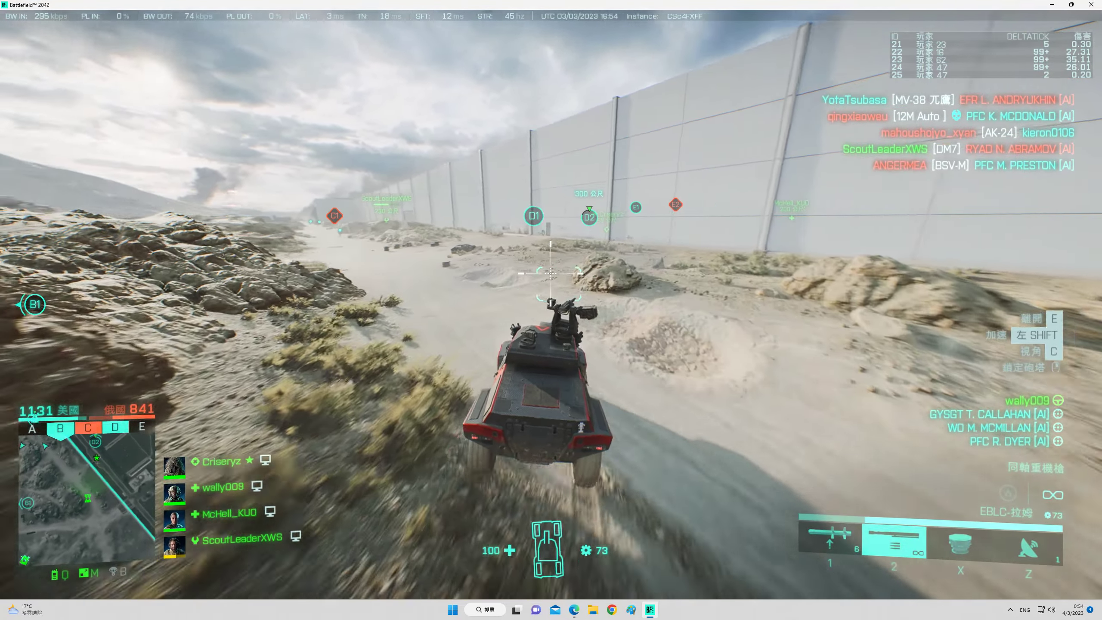
key("c")
key("1")
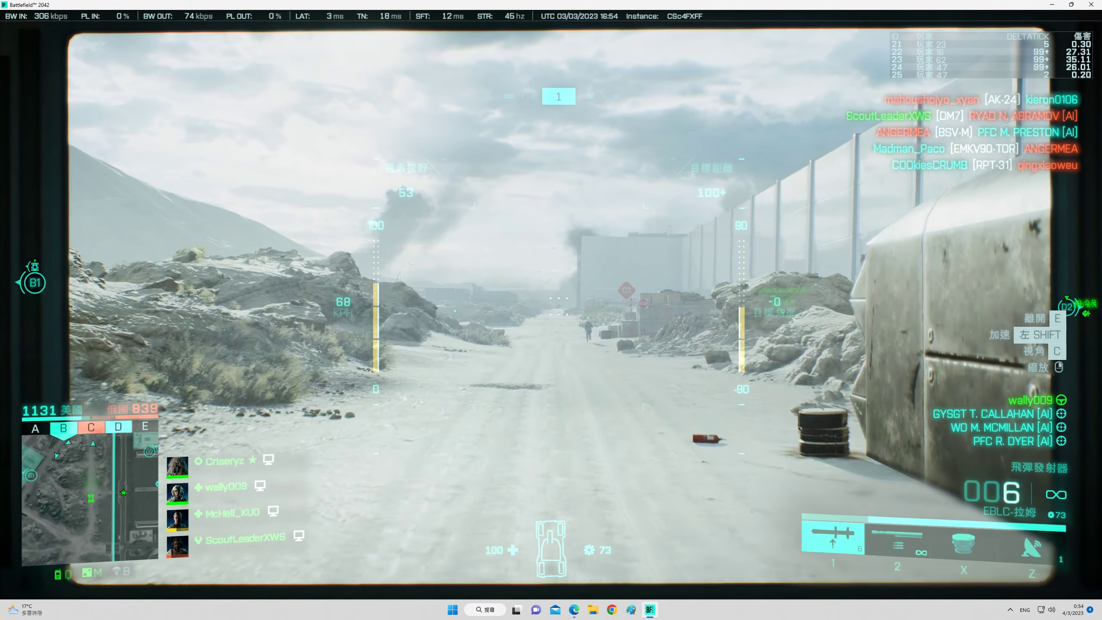
key("c")
key("c")
key("c")
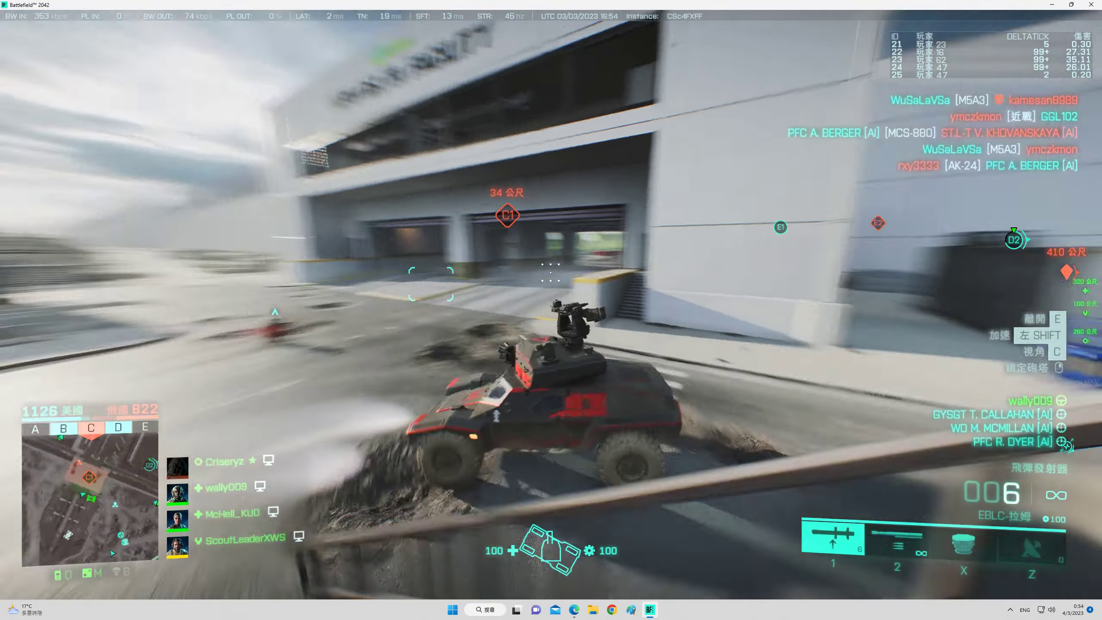
Fire rockets into the New Delta Facility garage from the gunner sight.
key("c")
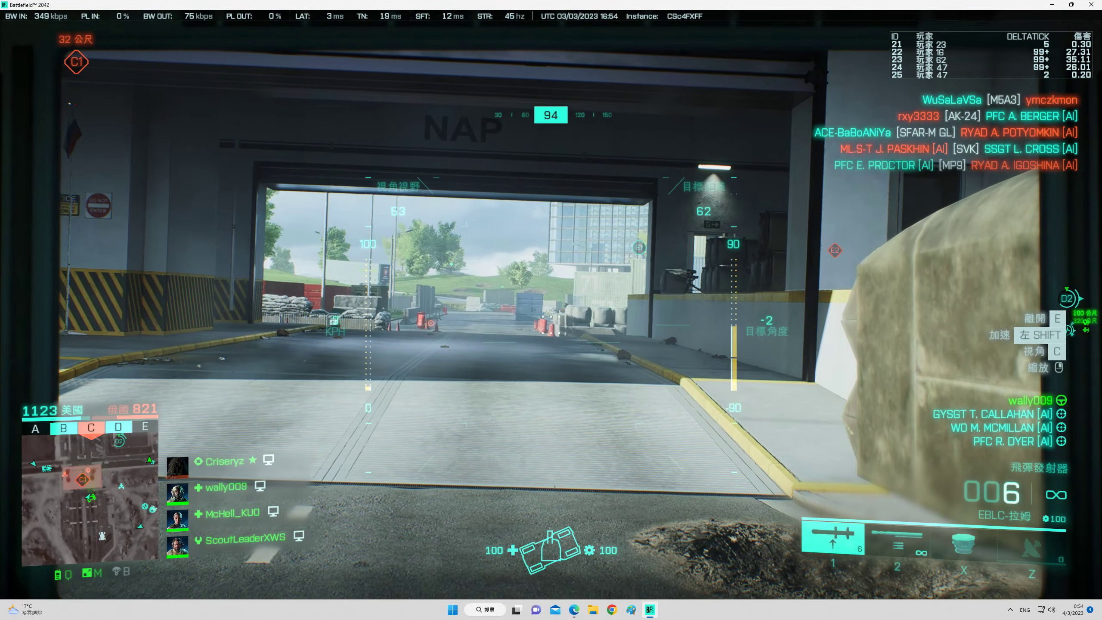
left_click(550, 310)
key("c")
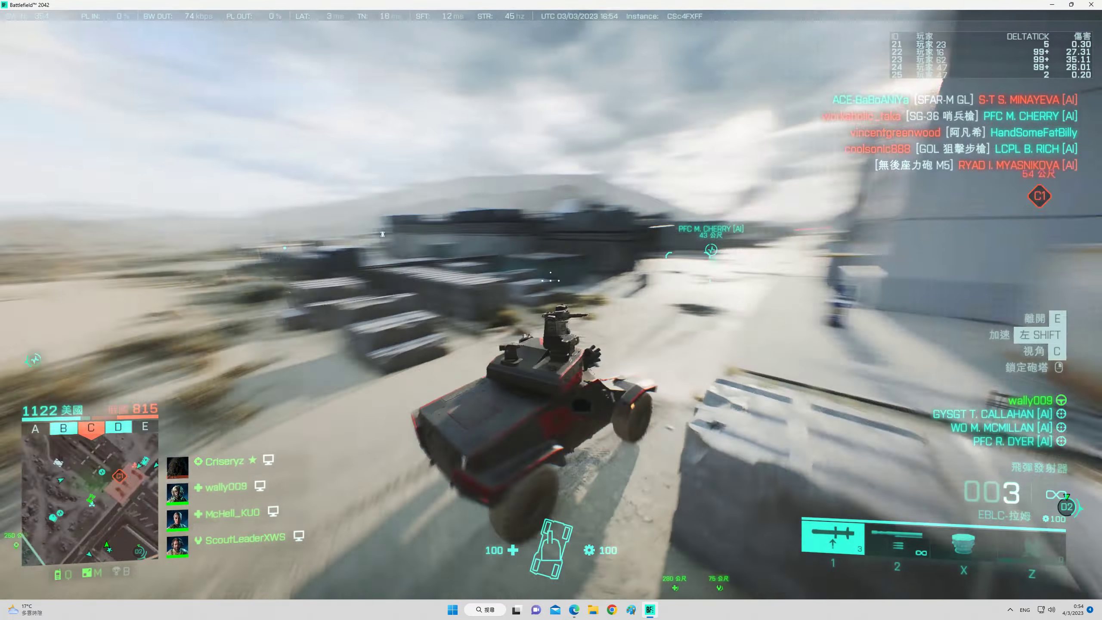
key("c")
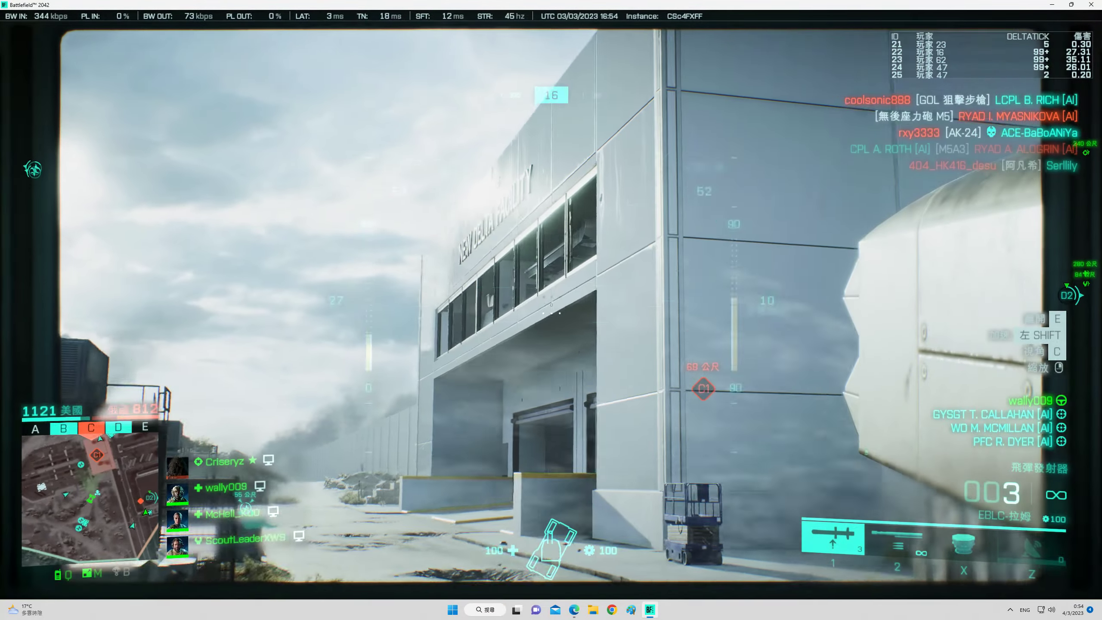
key("c")
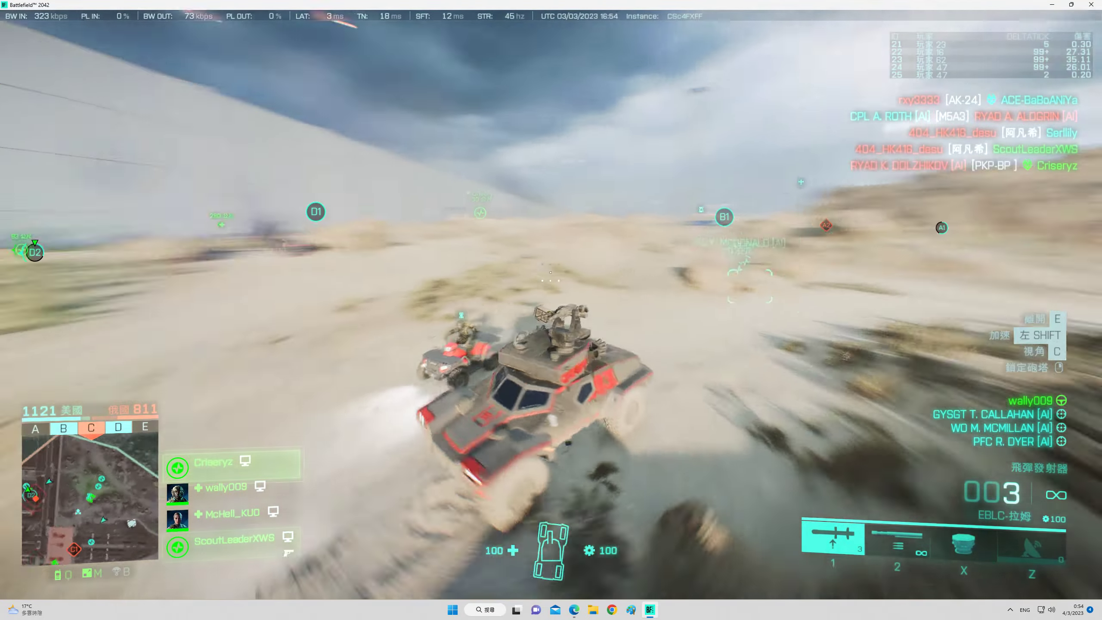
Rocket the enemies near the facility, glance at the scoreboard, and swap between missiles and coaxial gun.
key("c")
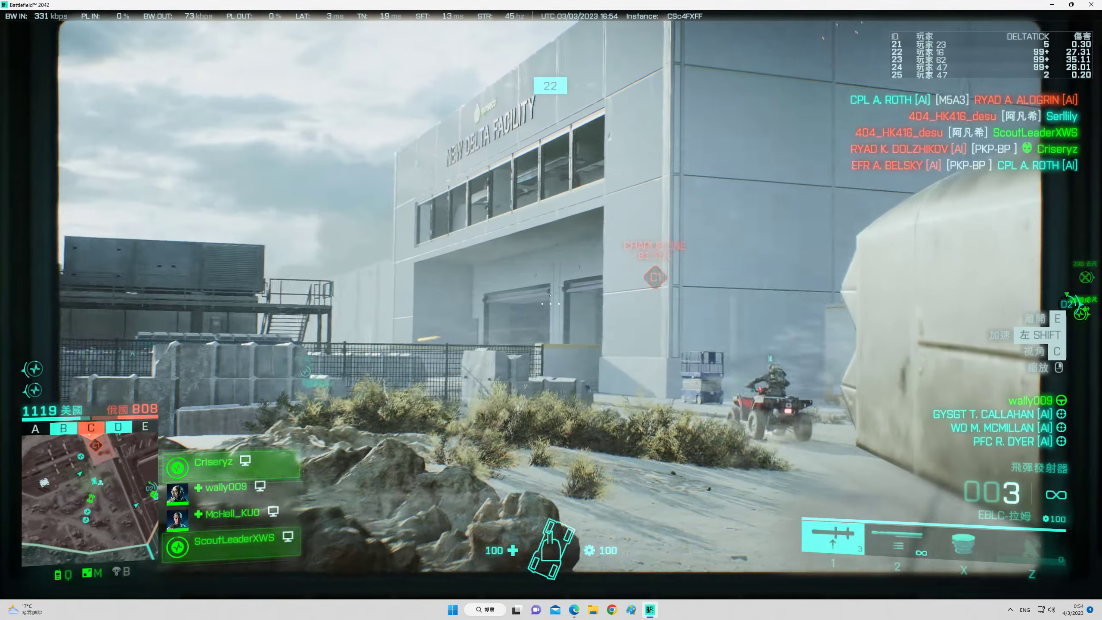
key("Tab")
left_click(551, 310)
key("c")
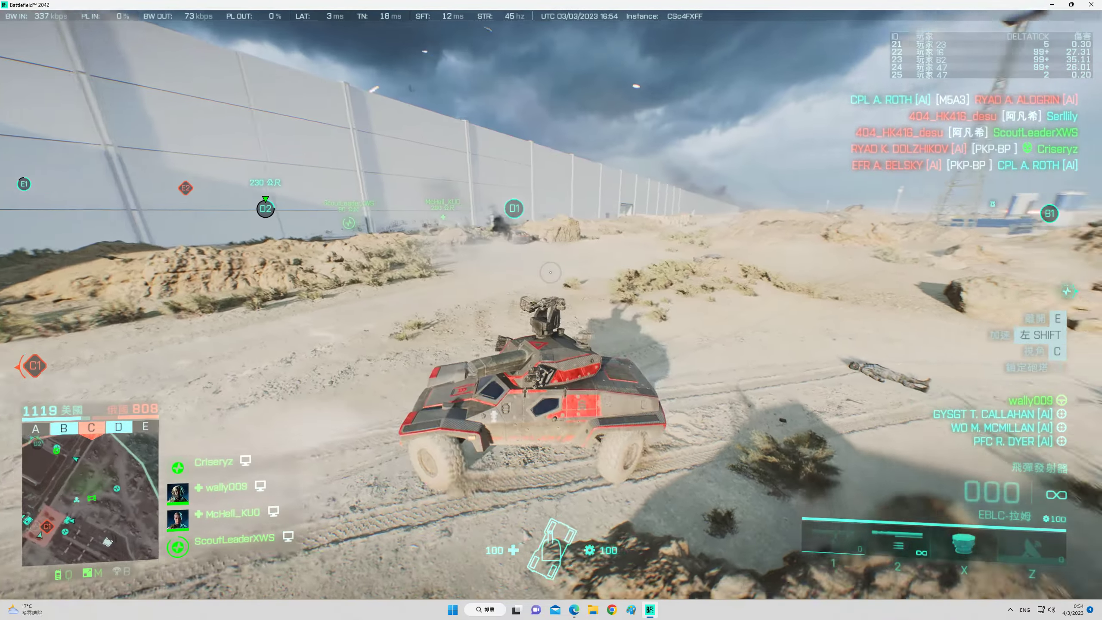
key("2")
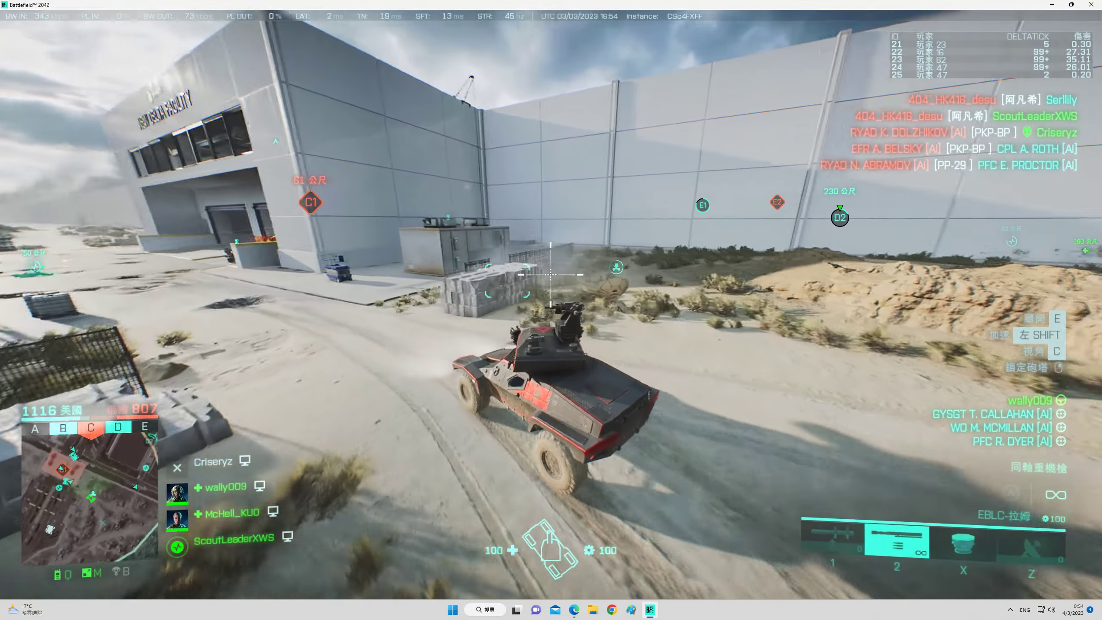
key("1")
key("2")
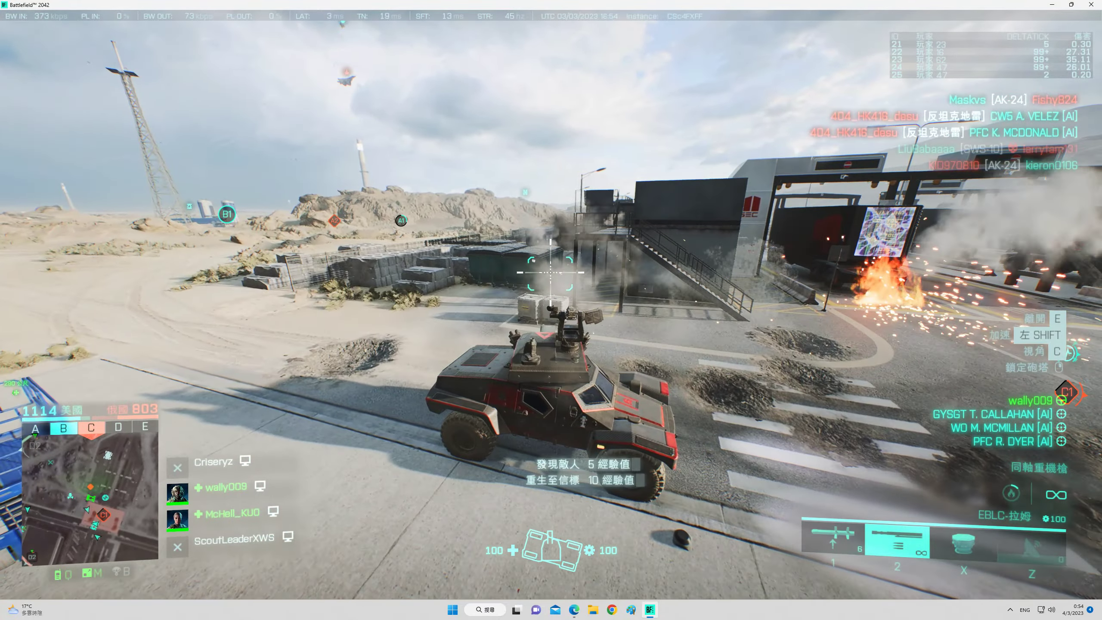
Drive the EBLC-Ram into the C1 garage and machine-gun enemies at the checkpoint.
key("1")
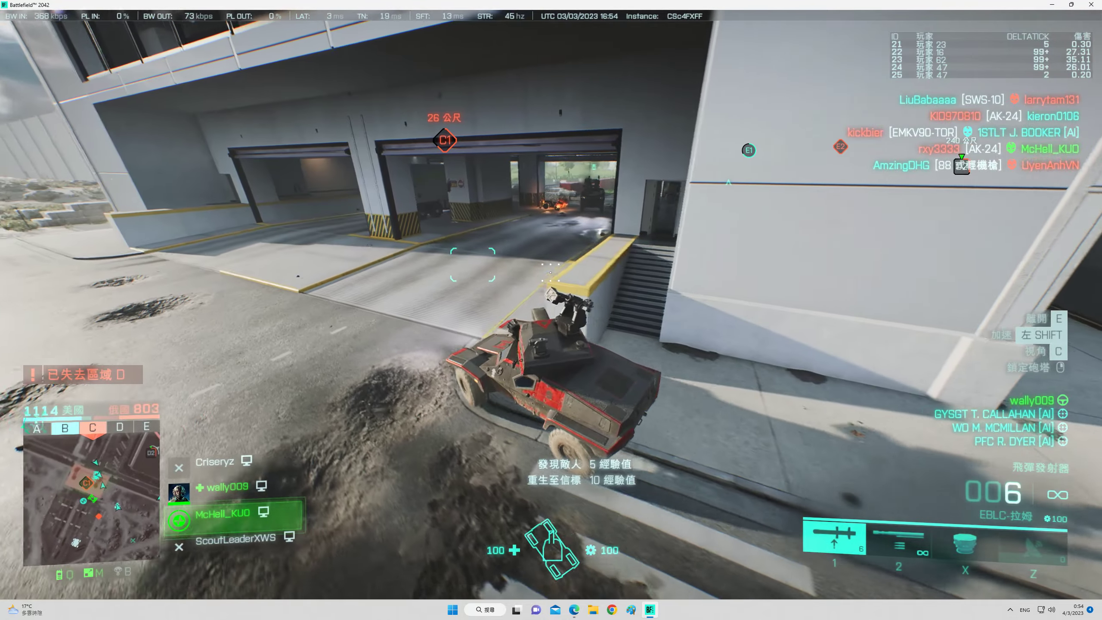
key("w")
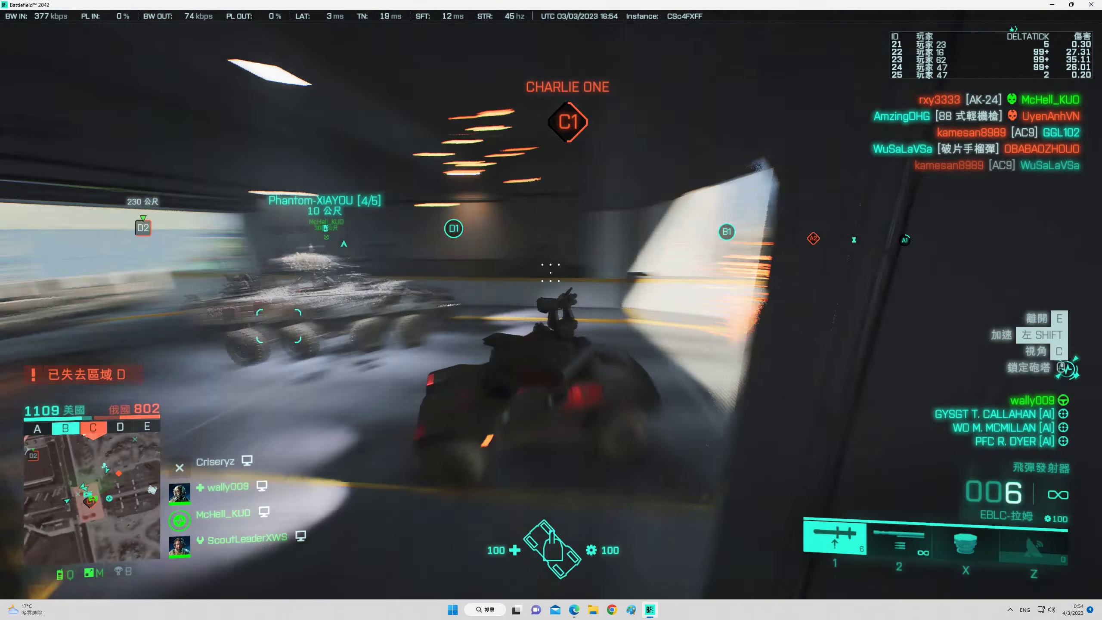
key("w")
key("c")
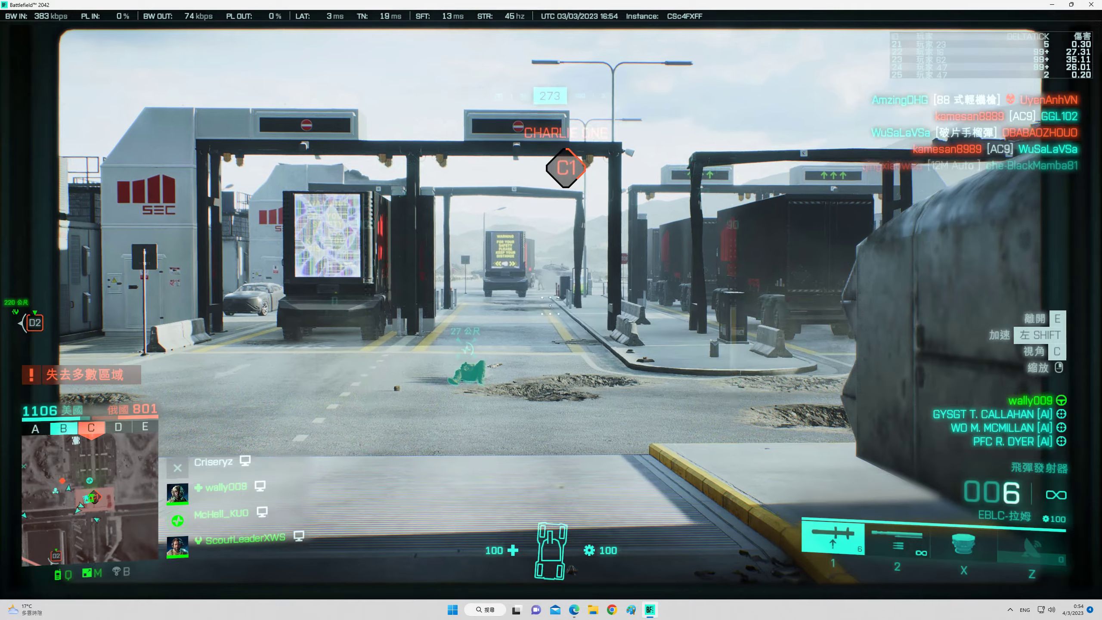
key("2")
left_click(552, 327)
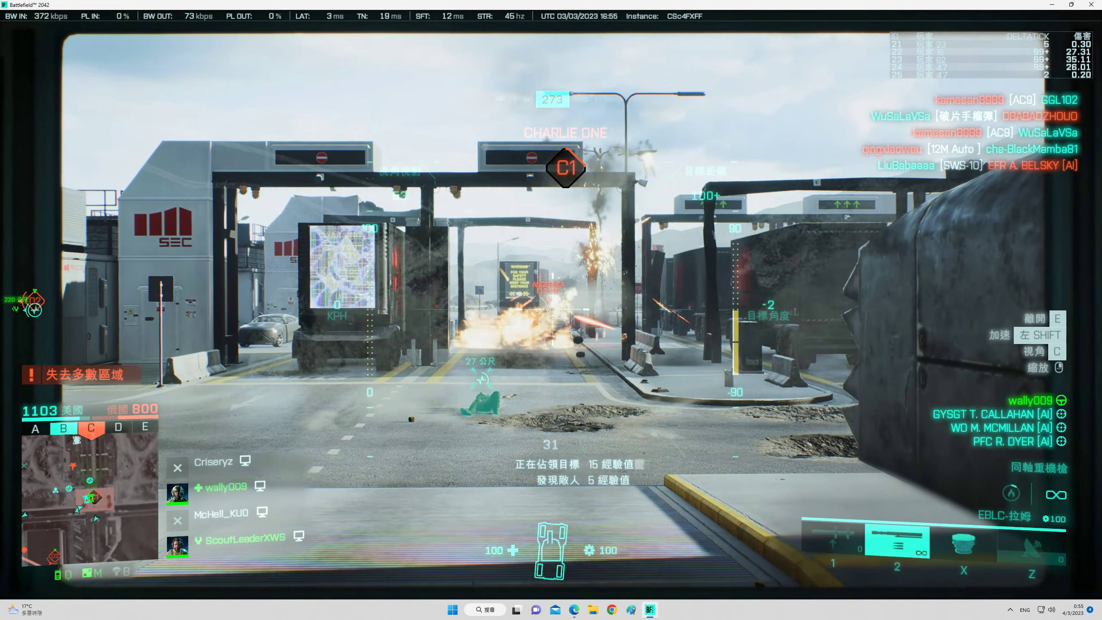
Hold position in the garage with missiles armed, watching the street until C1 is captured.
key("c")
key("1")
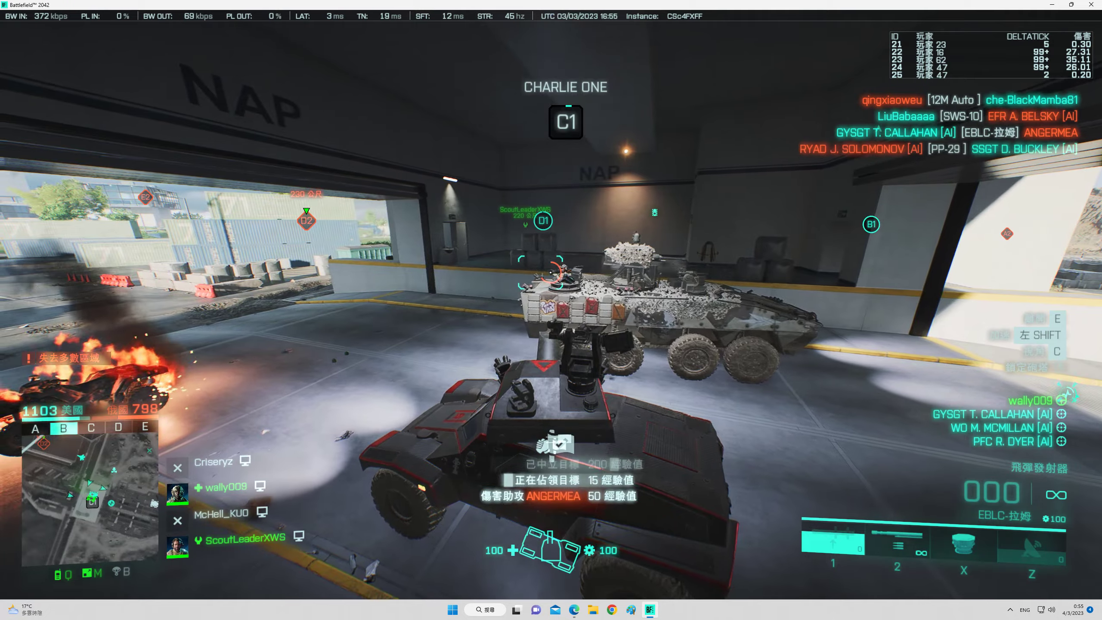
key("c")
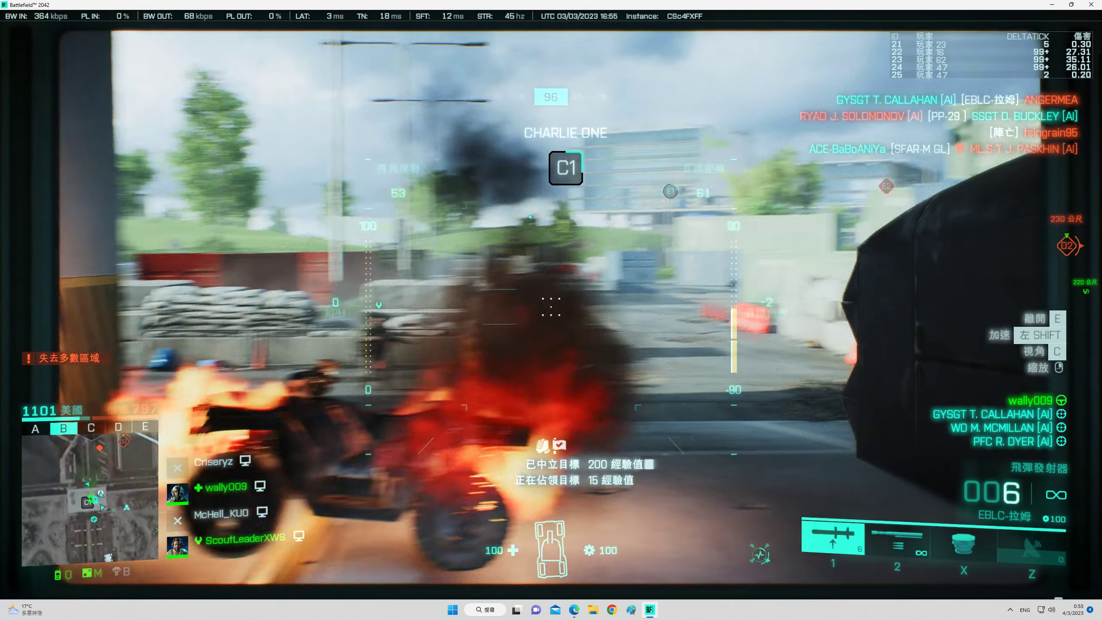
key("c")
key("c")
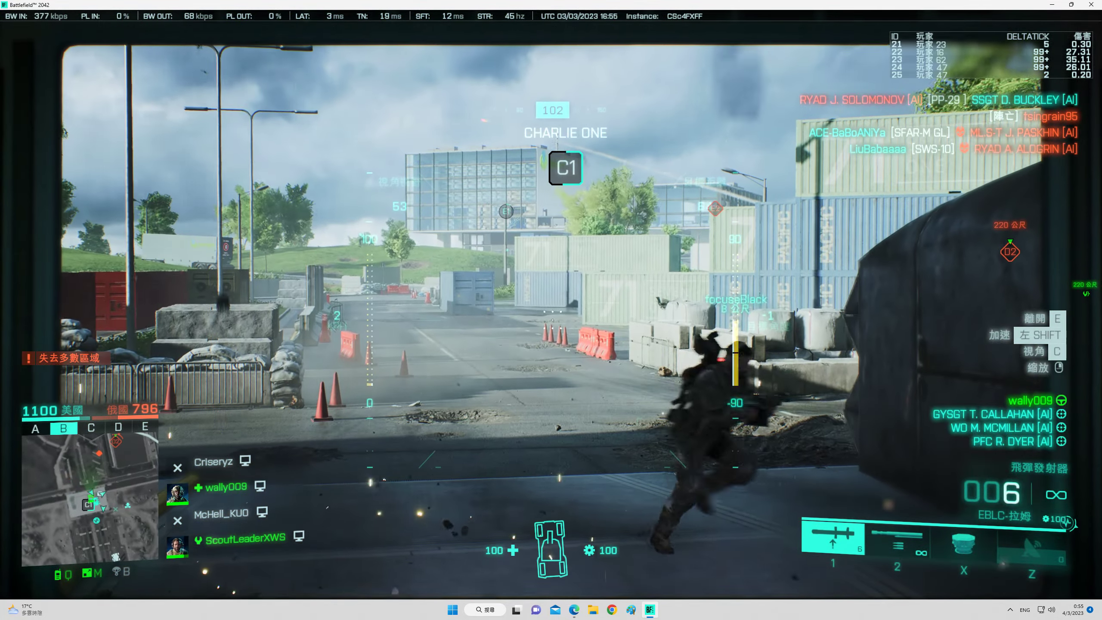
key("c")
key("c")
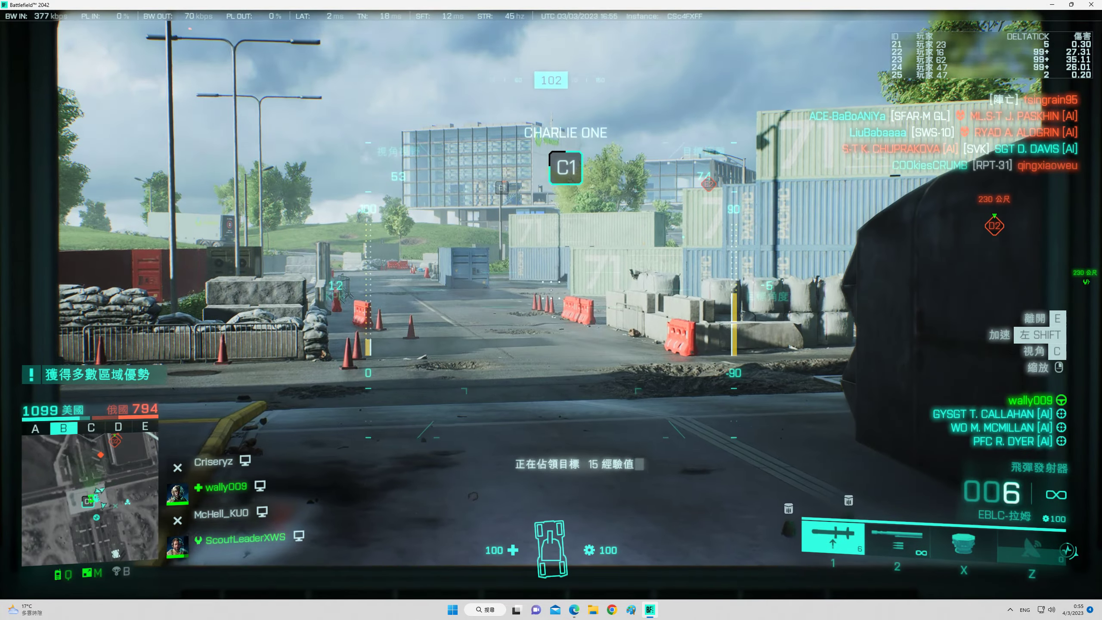
key("c")
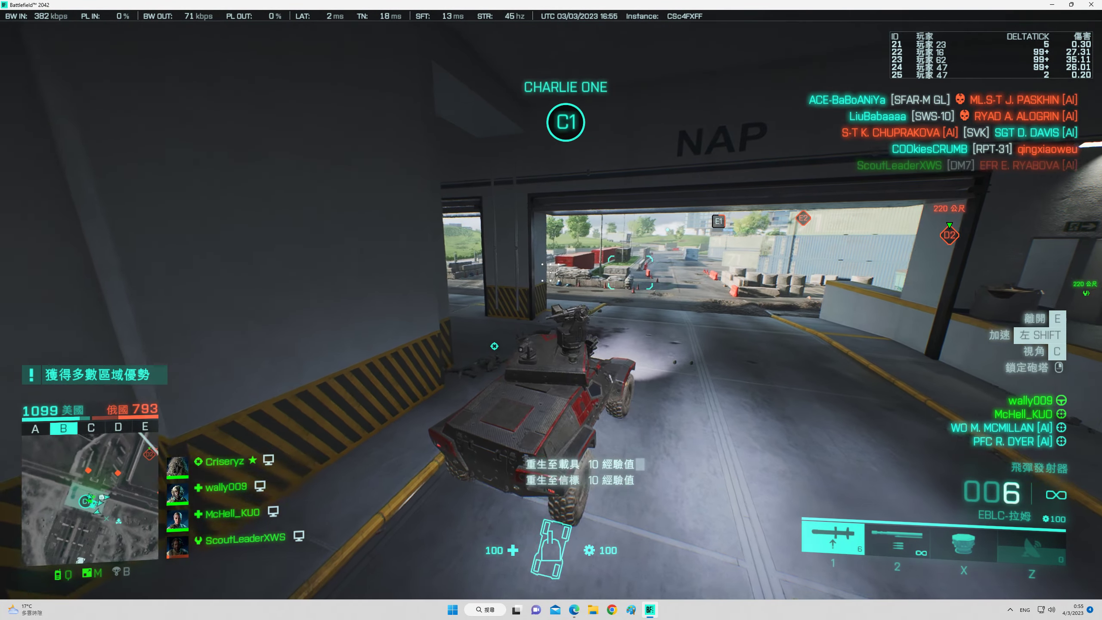
key("c")
key("c")
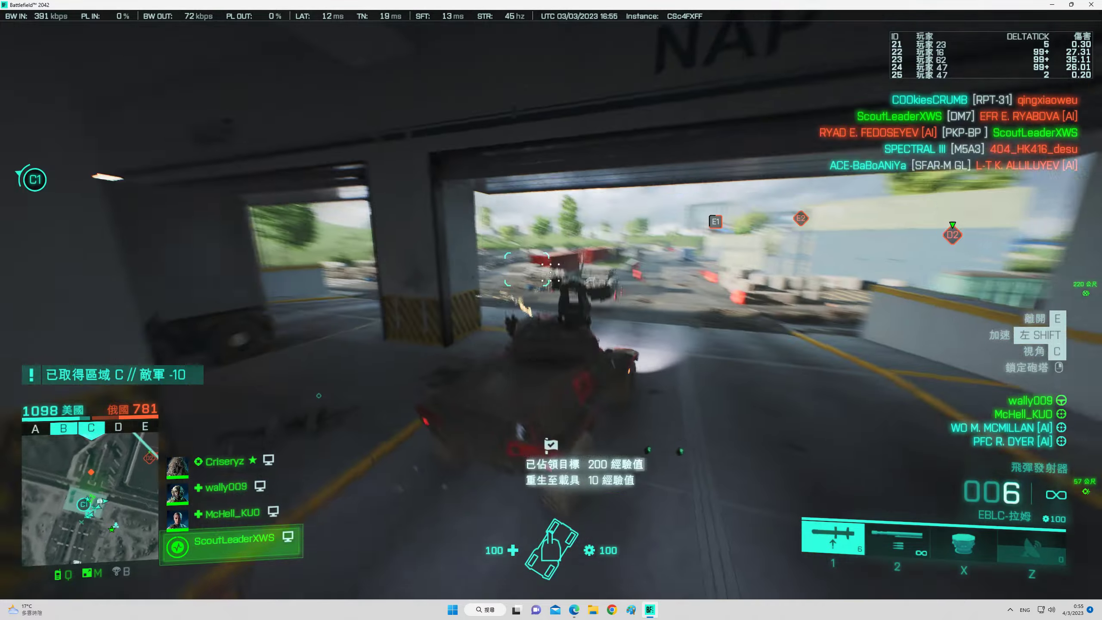
Kill the enemy attacking C1 with grenades fired from the gunner sight.
key("w")
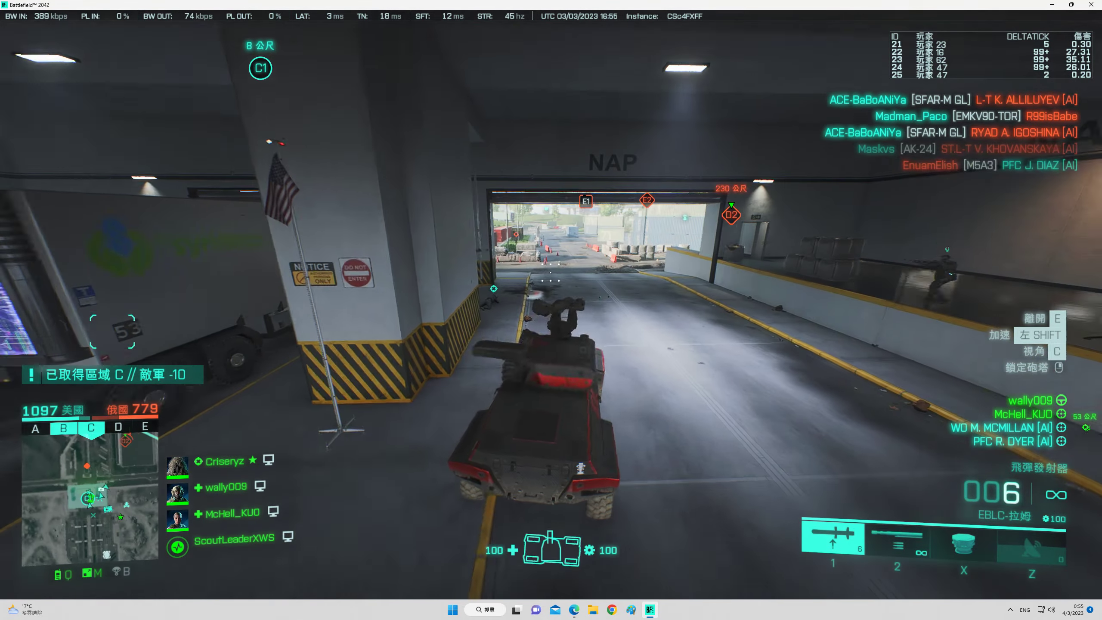
key("c")
left_click(551, 310)
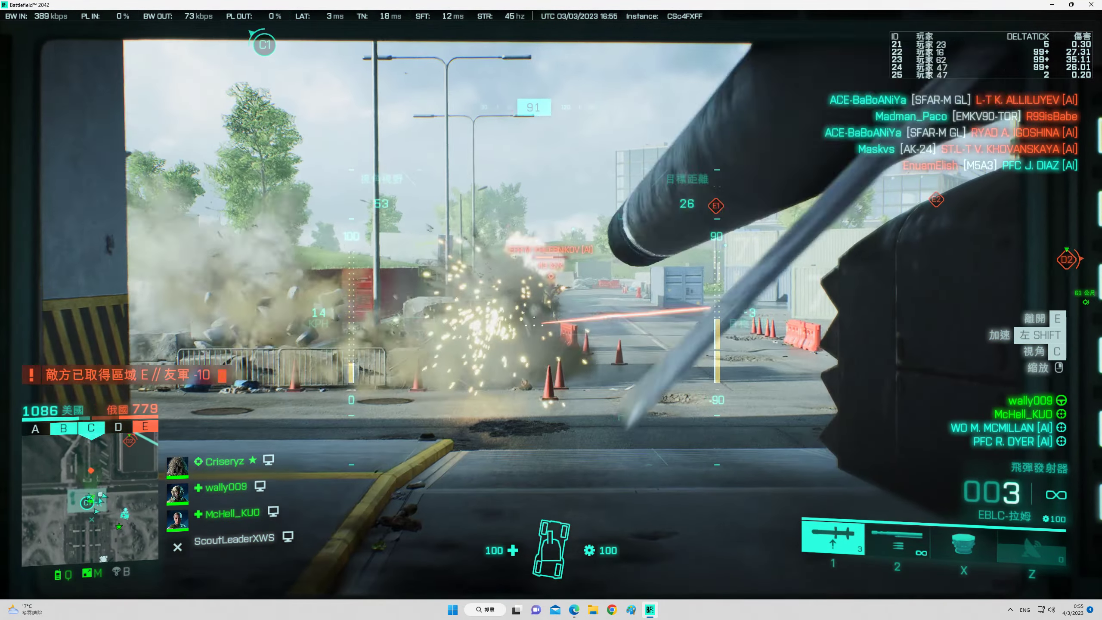
key("c")
key("2")
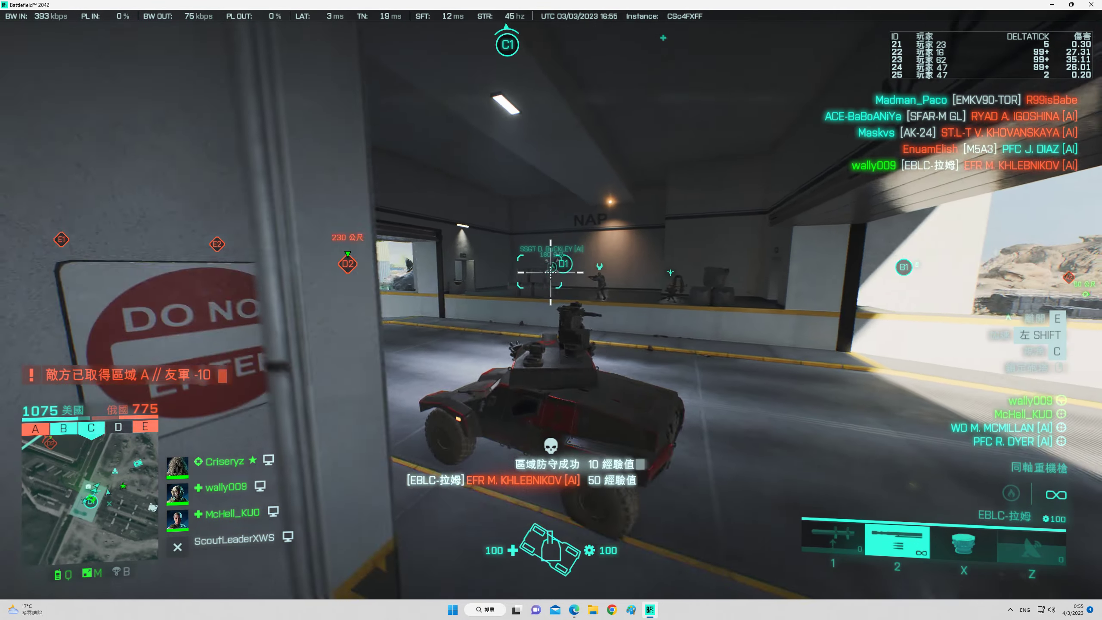
key("1")
Turn inside the garage and drive out onto the desert road with the missile launcher selected.
key("w")
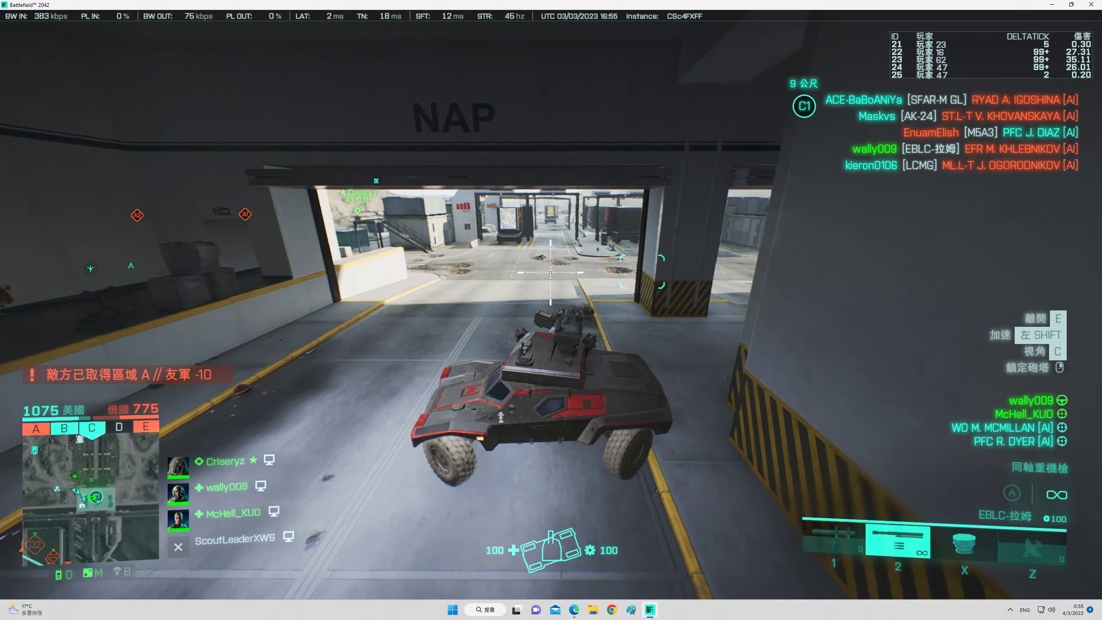
key("w")
key("1")
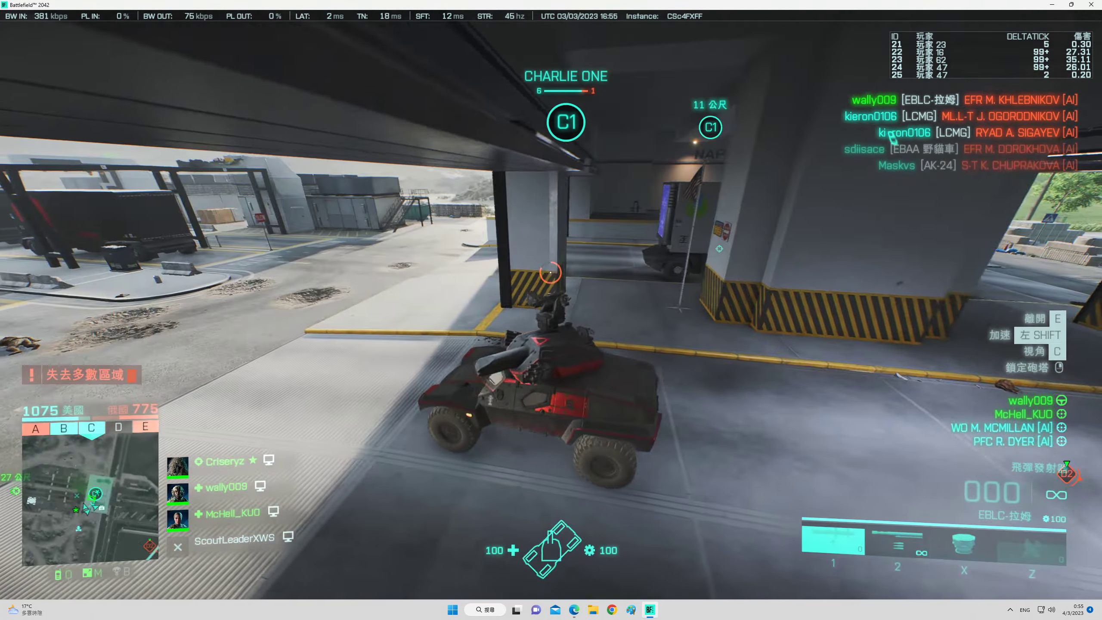
key("w")
key("1")
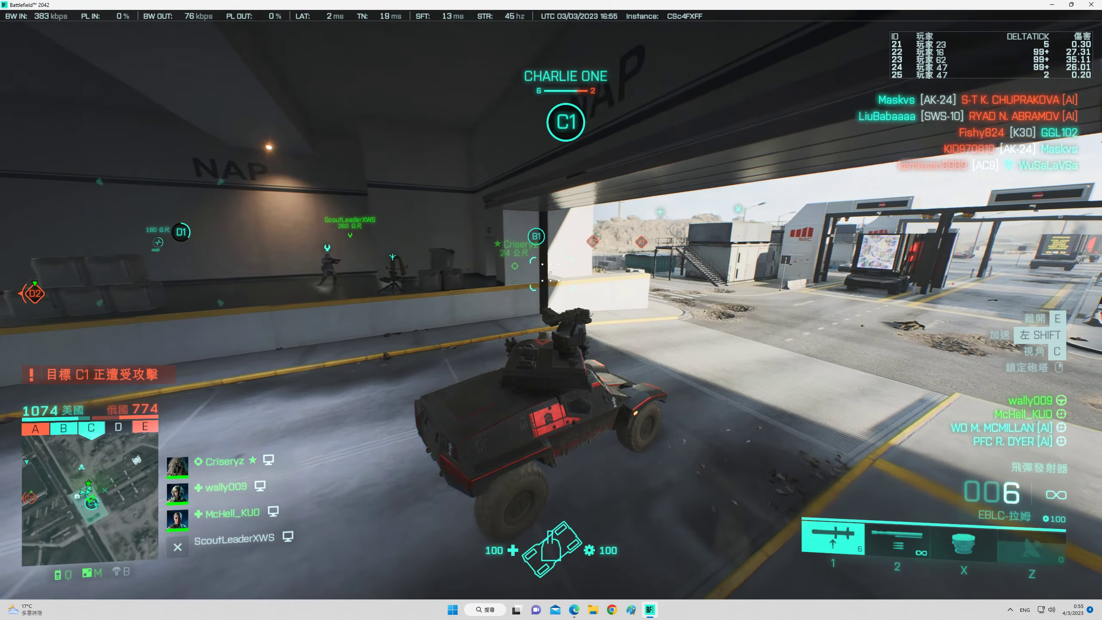
key("w")
key("w")
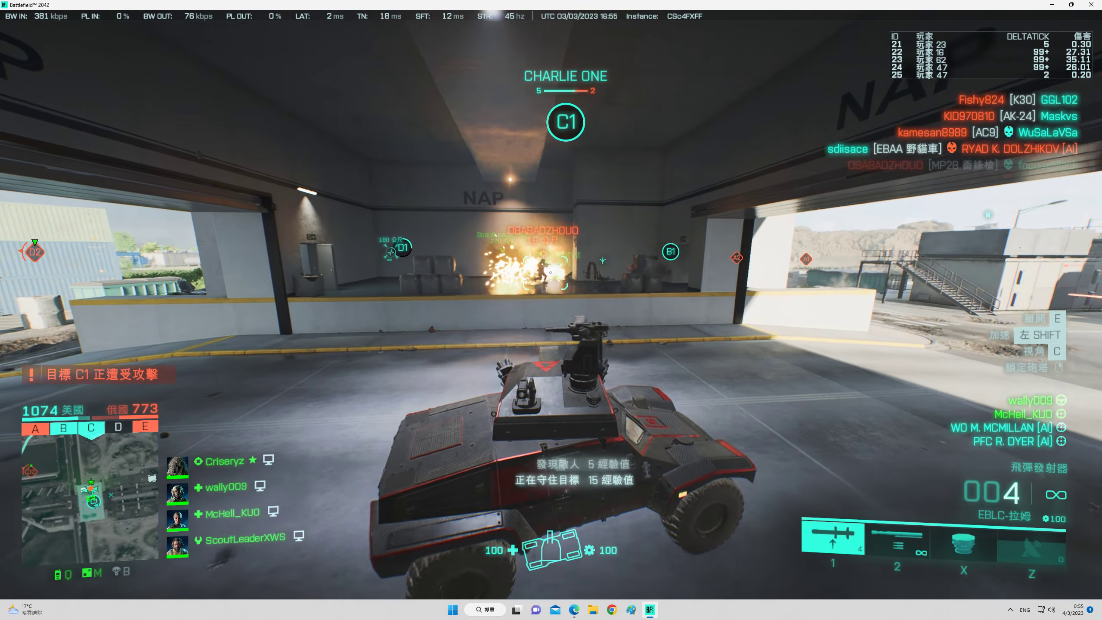
key("w")
key("1")
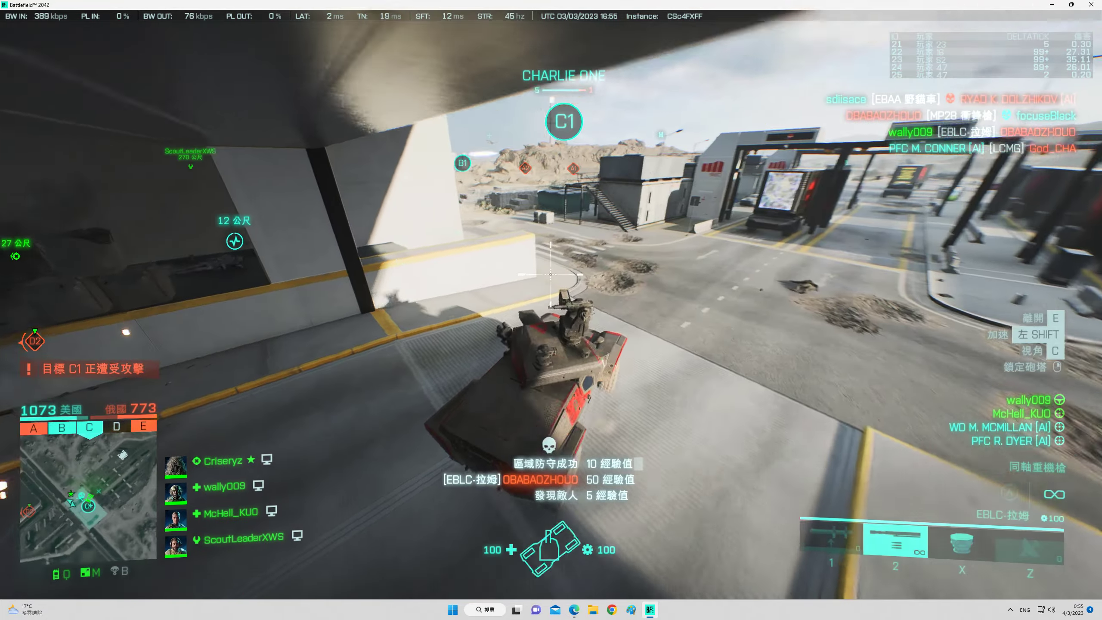
key("w")
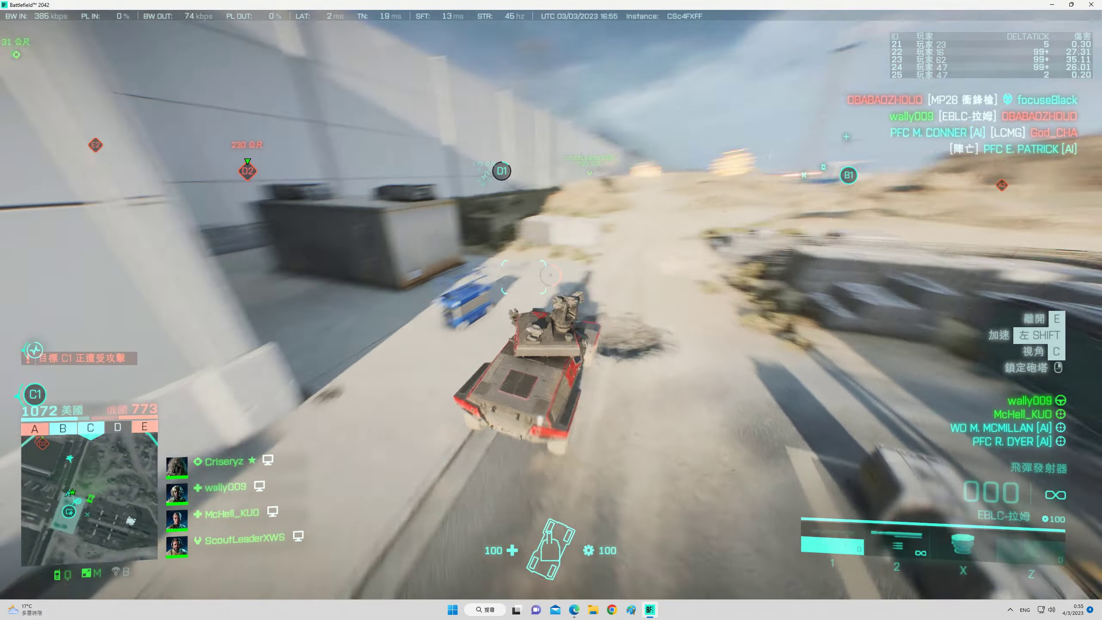
Race along the desert wall road toward D1, alternating between missile launcher and coaxial gun.
key("w")
key("2")
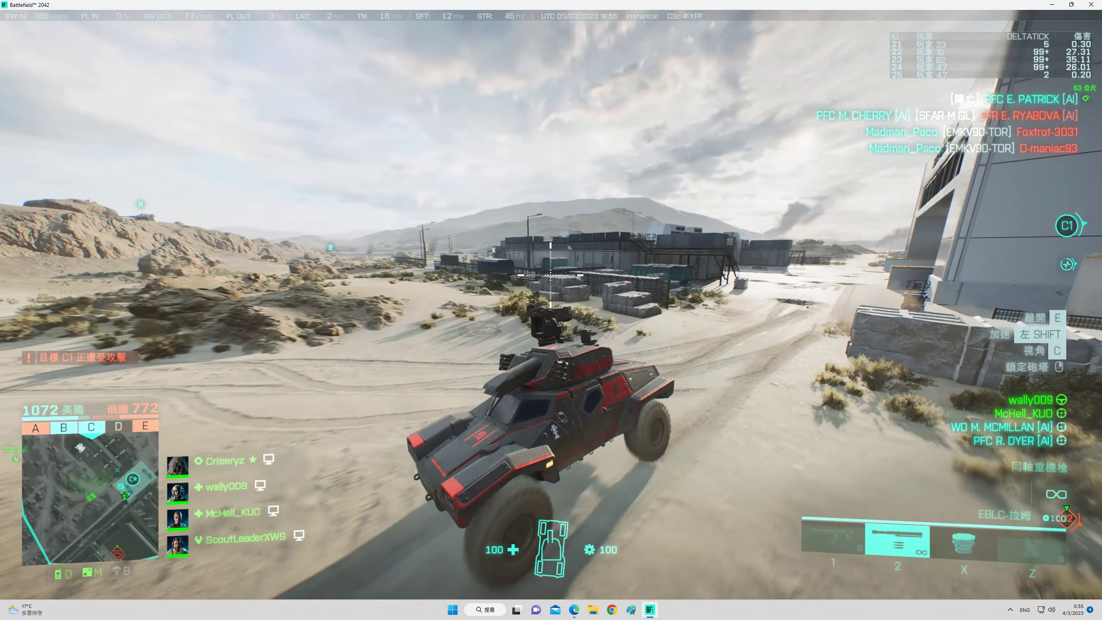
key("w")
key("1")
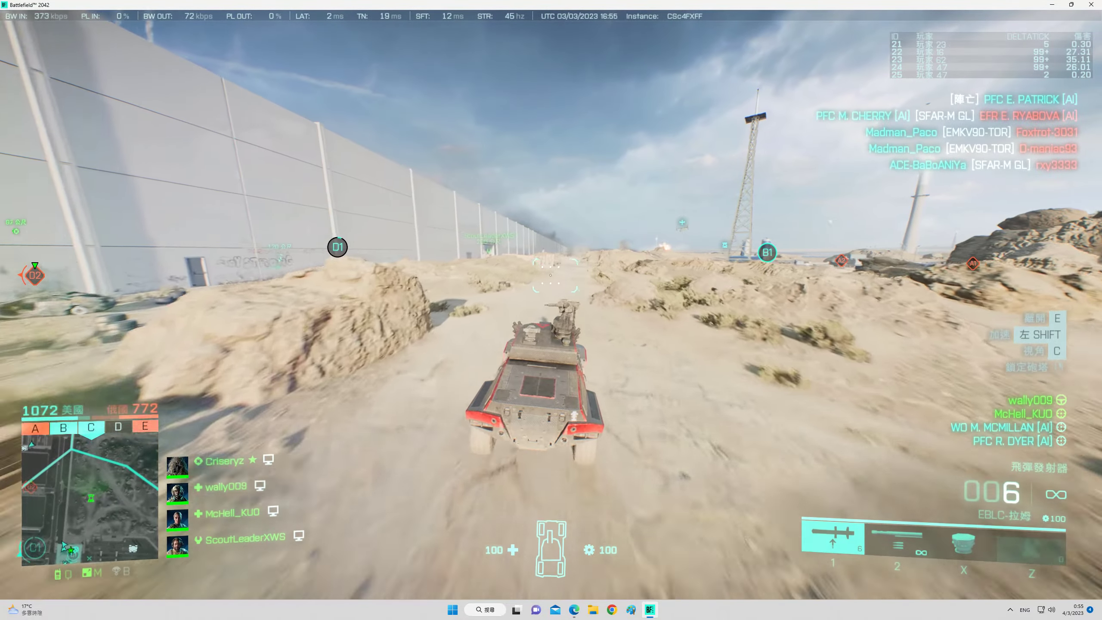
key("w")
key("2")
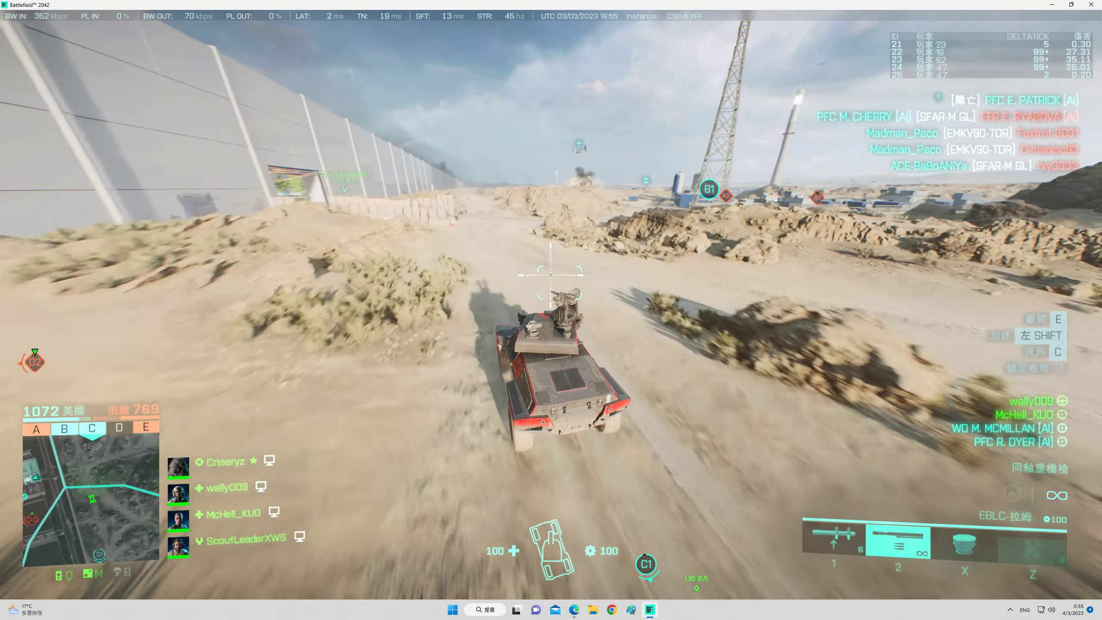
key("w")
key("1")
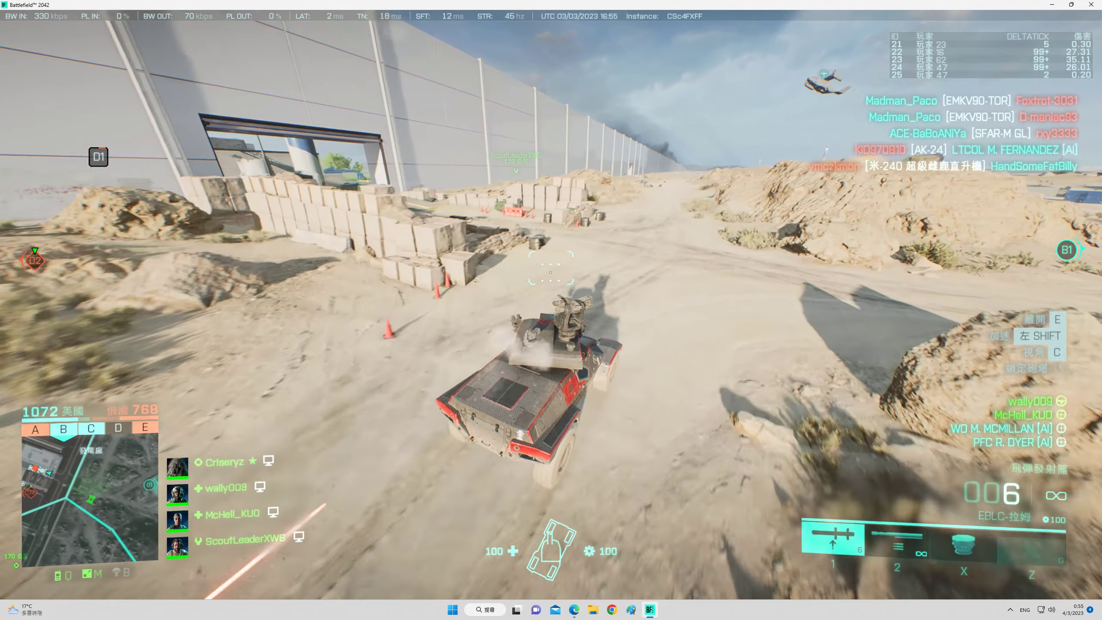
Drive toward D1 and hit the enemies ahead with the coaxial machine gun.
key("w")
key("w")
key("c")
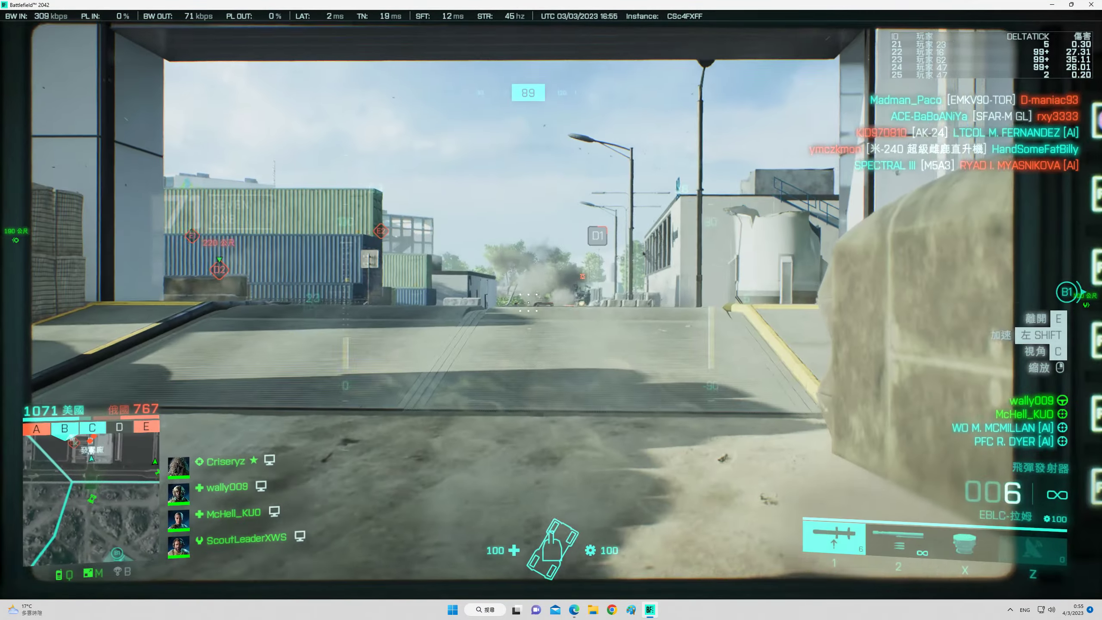
key("2")
key("w")
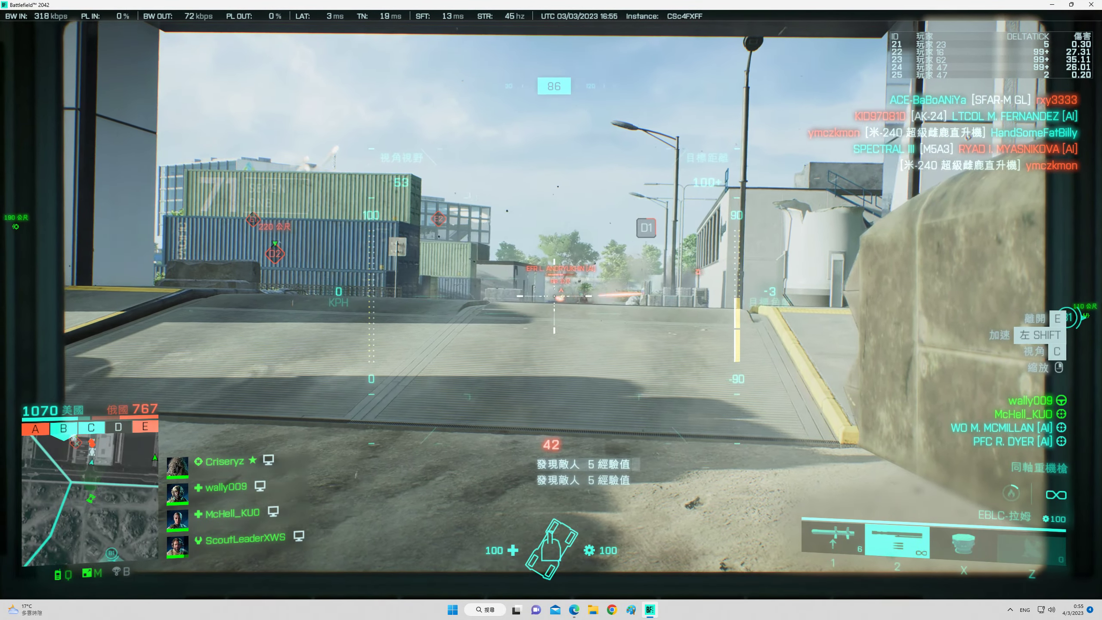
left_click(553, 298)
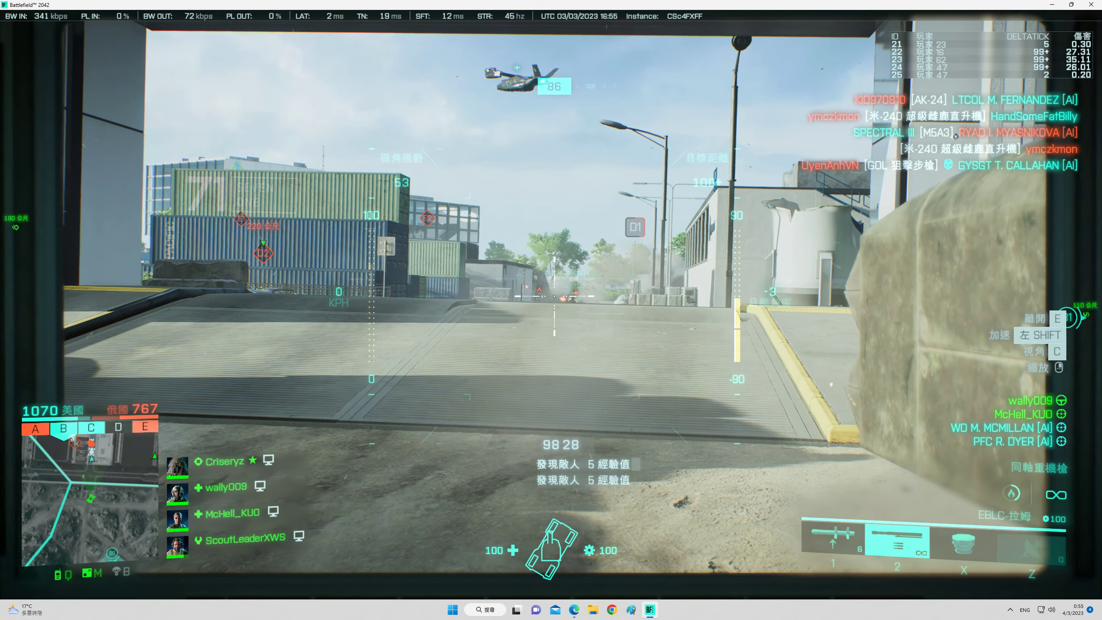
left_click(554, 298)
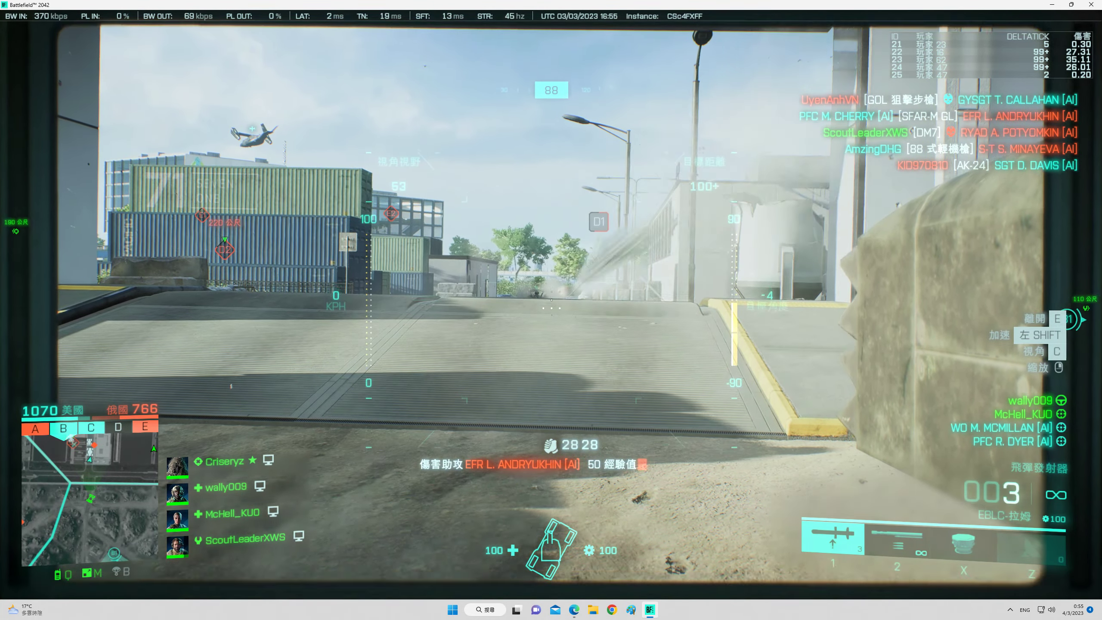
Drive through the gateway back into the desert, switching views and rearming missiles.
key("c")
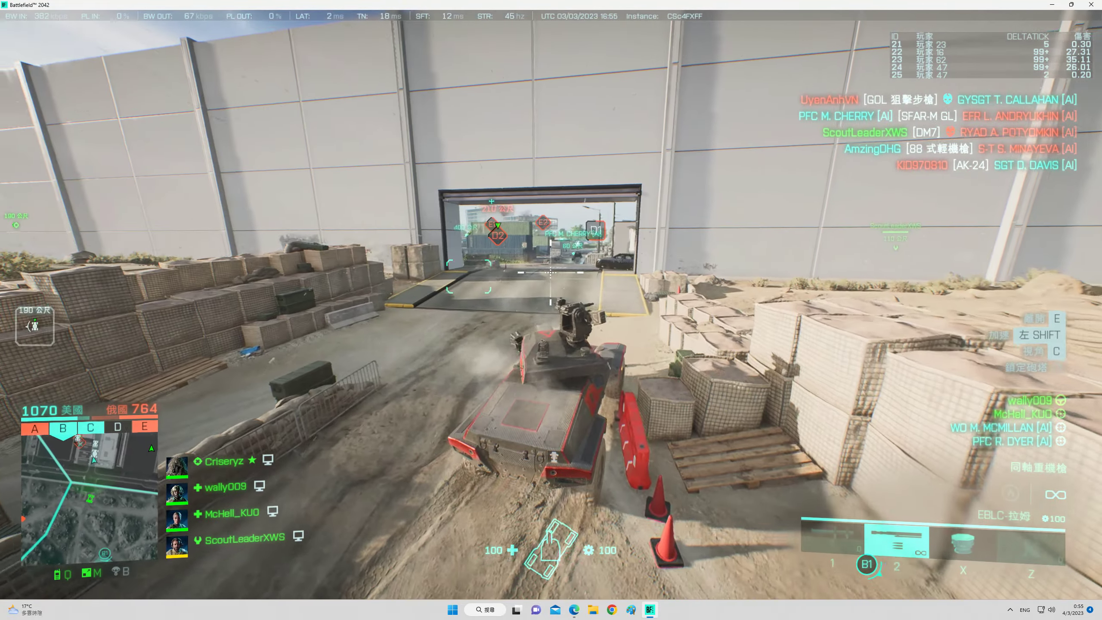
key("c")
key("c")
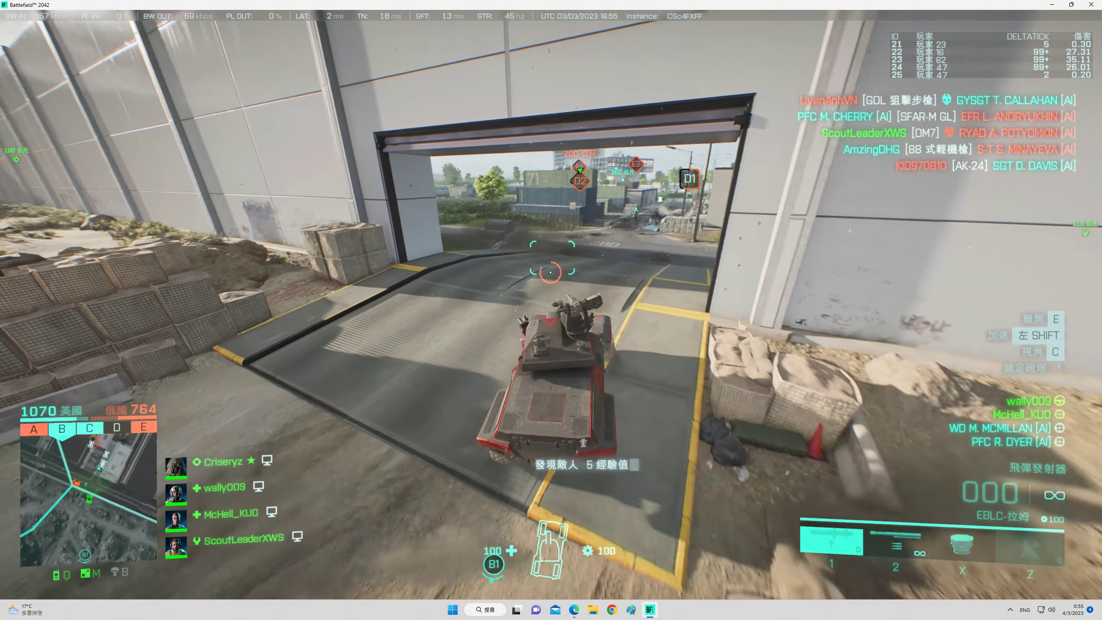
key("w")
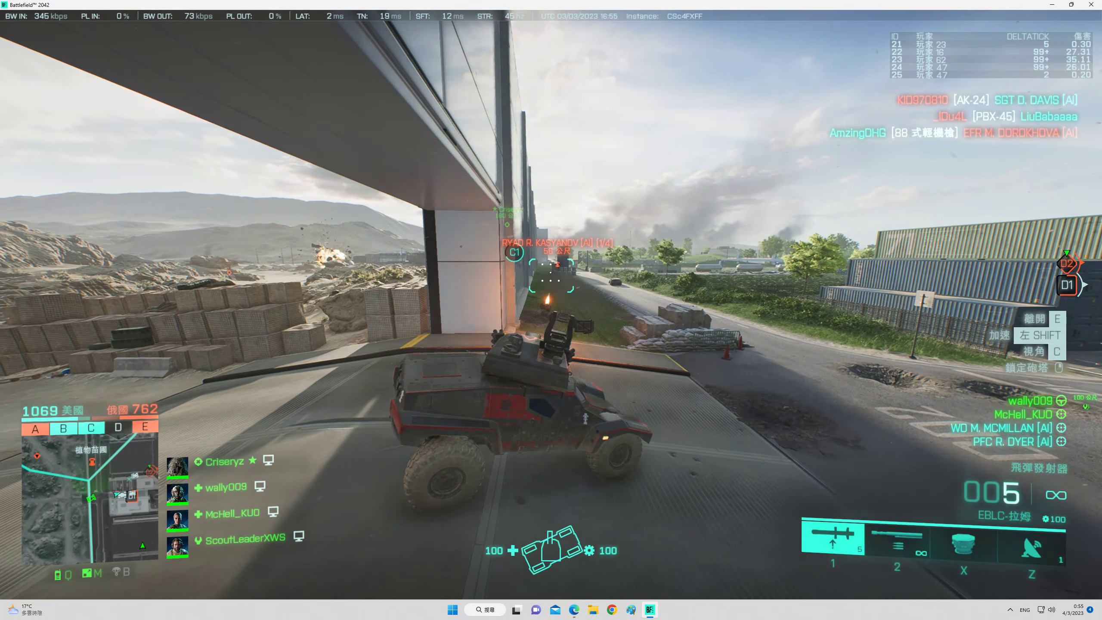
key("c")
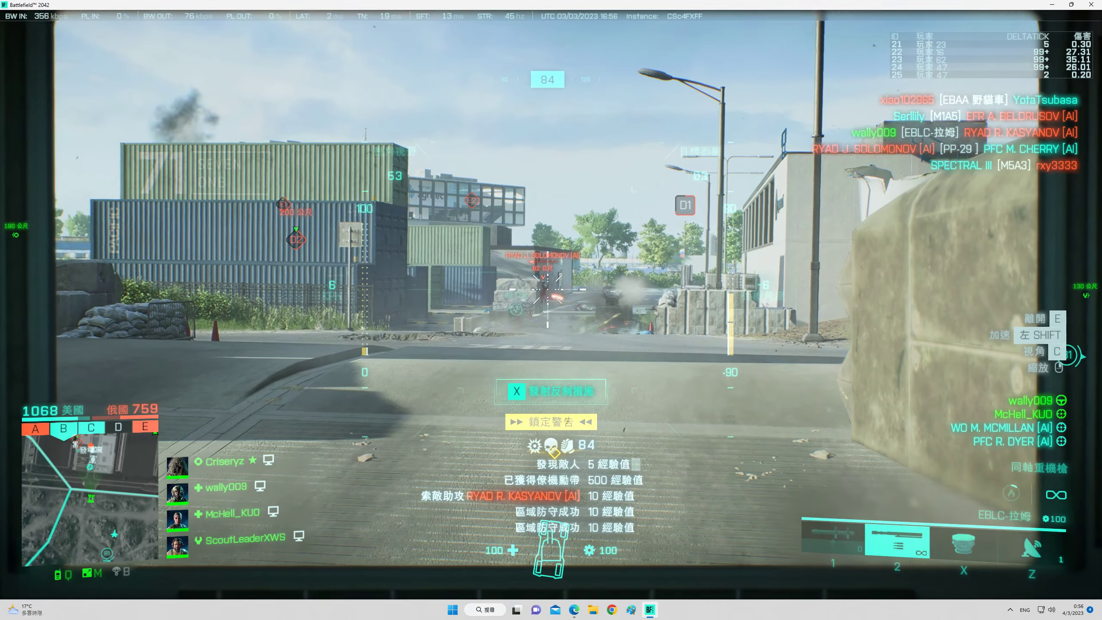
key("c")
key("1")
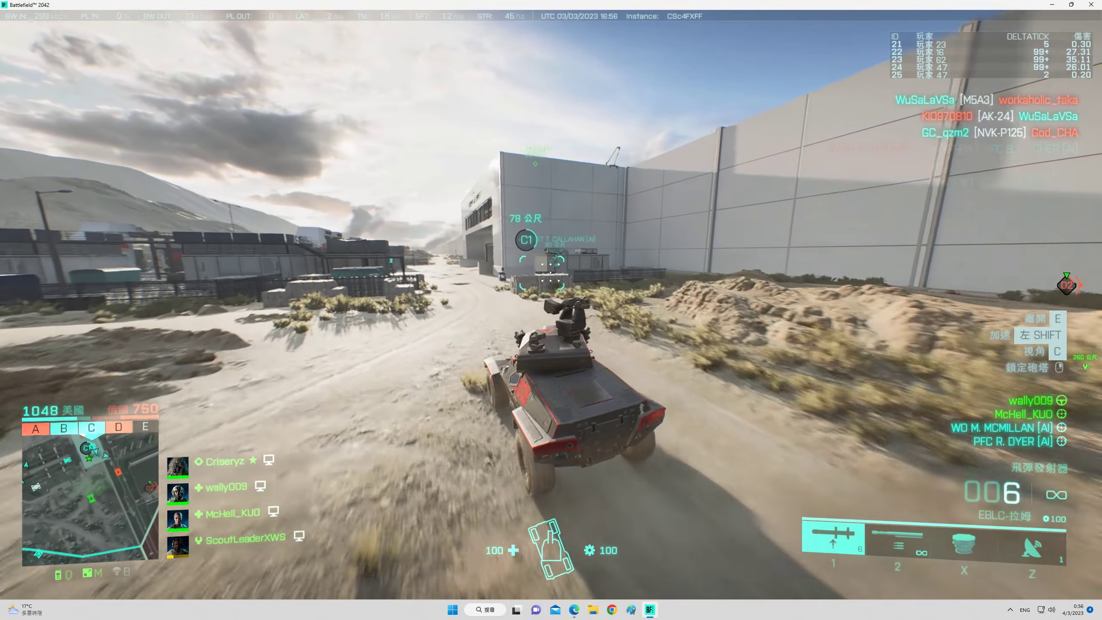
Drive past the building into the Charlie One garage, checking the gunner view.
key("1")
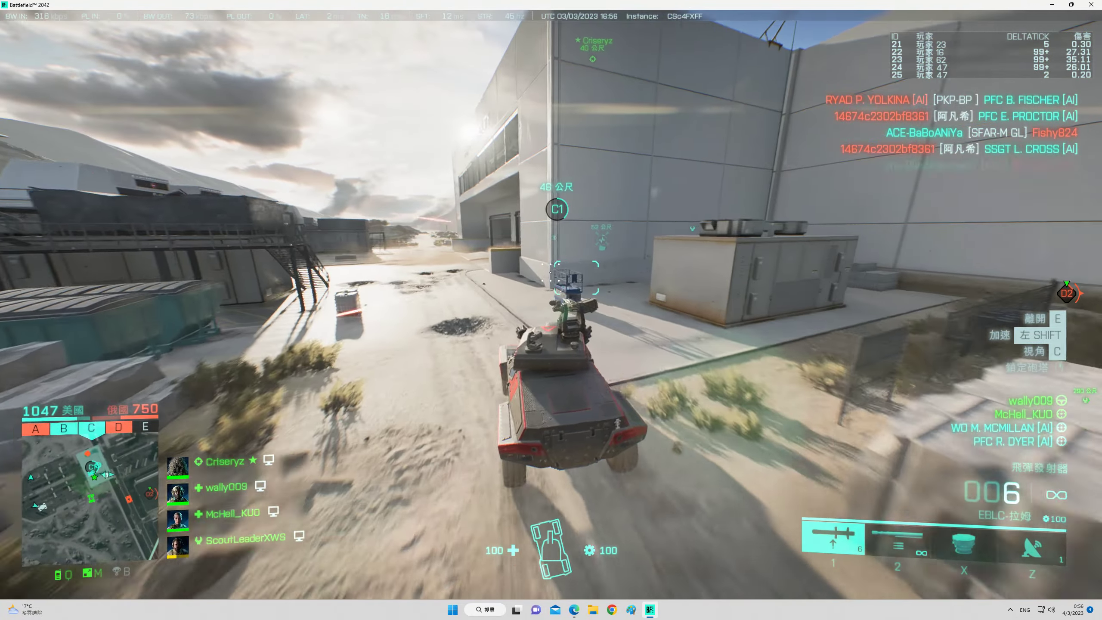
key("c")
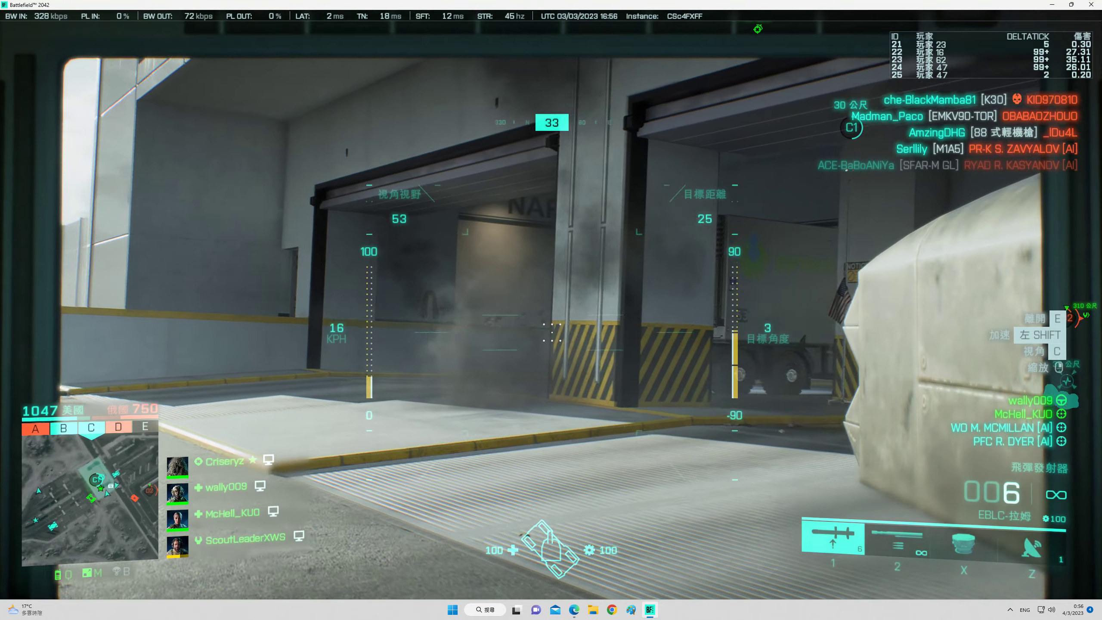
key("c")
key("w")
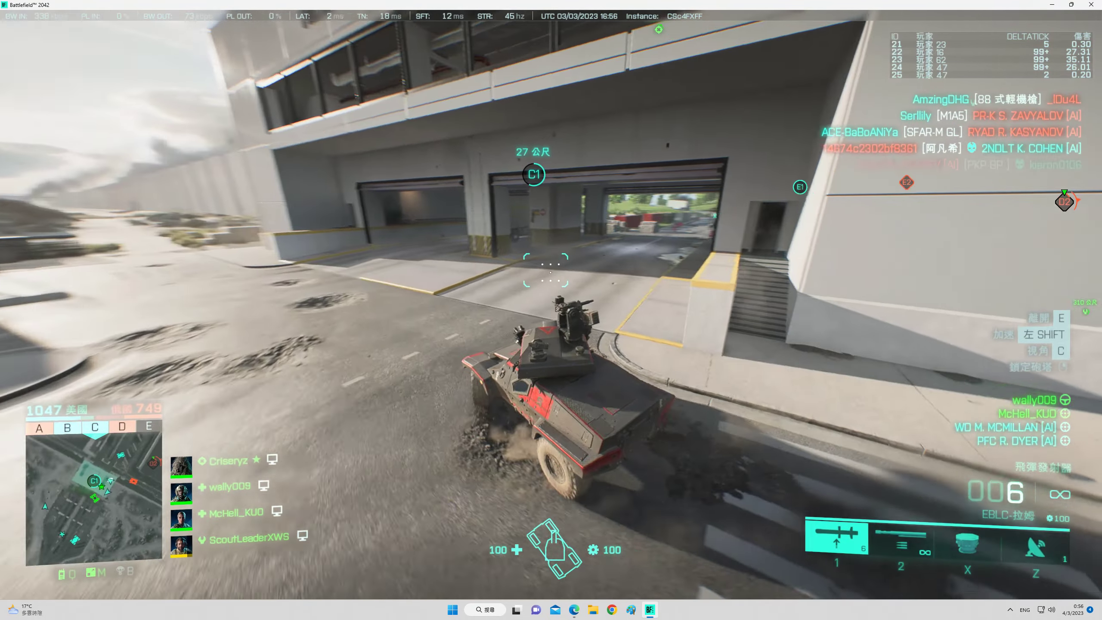
key("w")
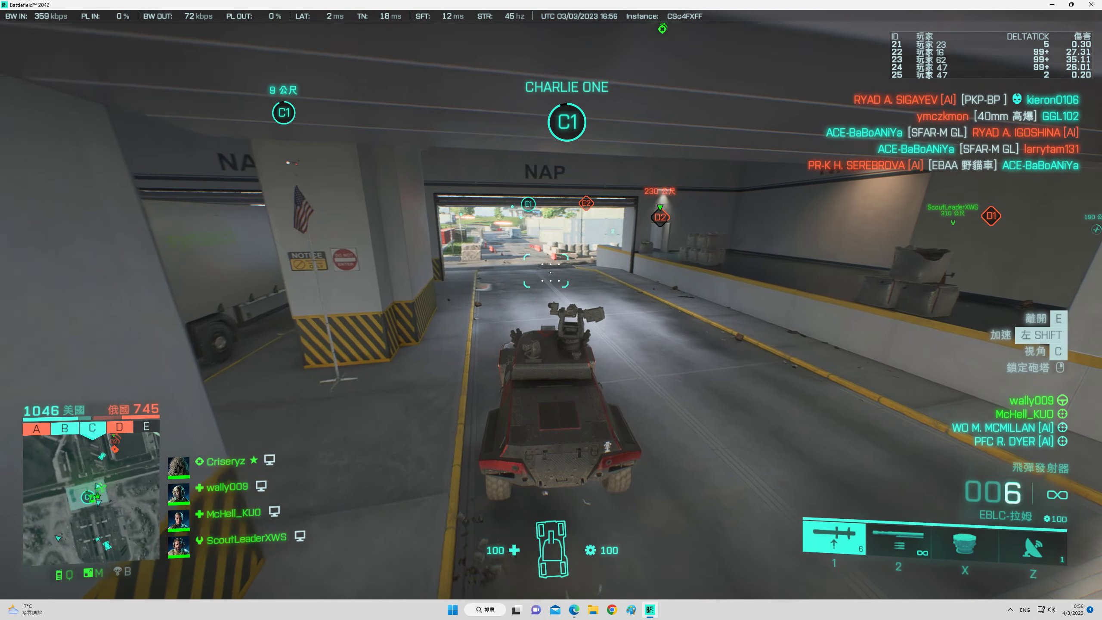
key("c")
key("c")
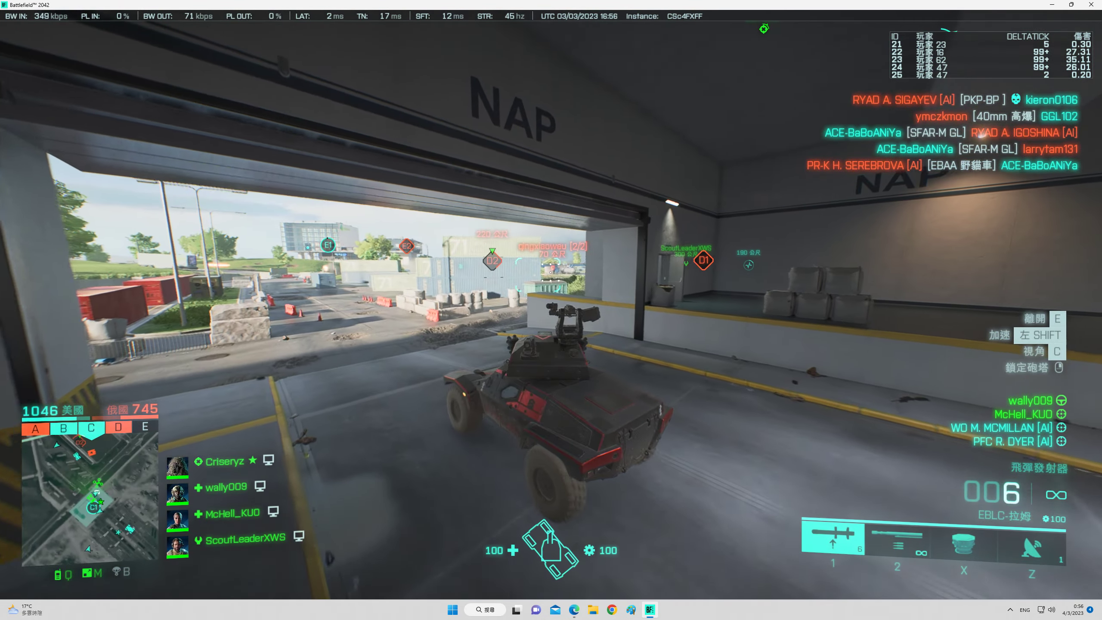
Turn under the garage overhang, drive back out, and swap between coaxial gun and missiles.
key("w")
key("c")
key("c")
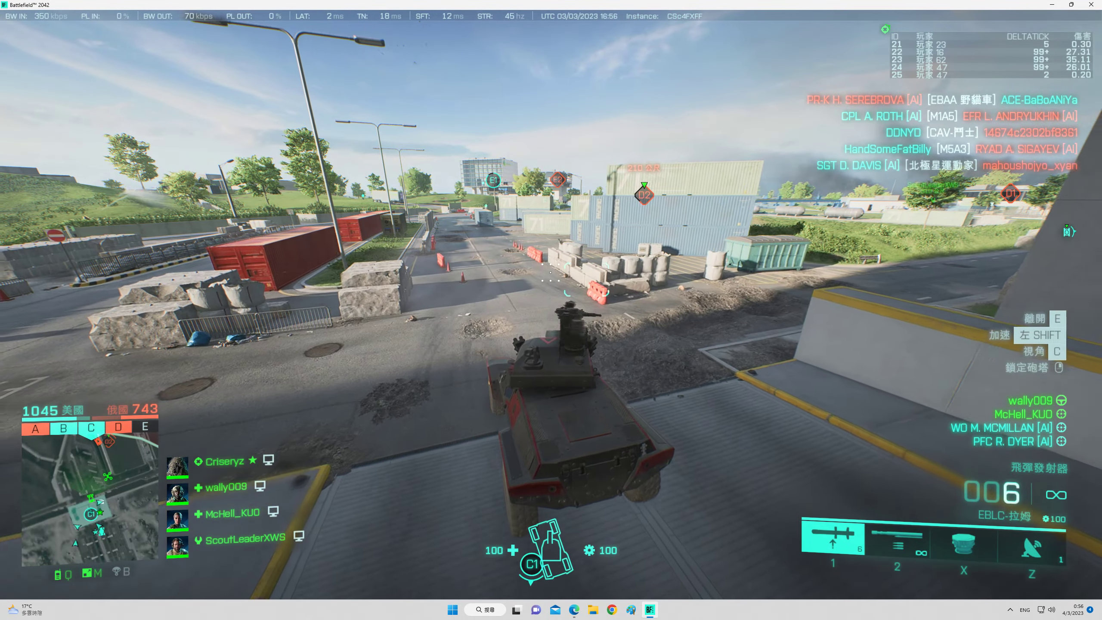
key("w")
key("w")
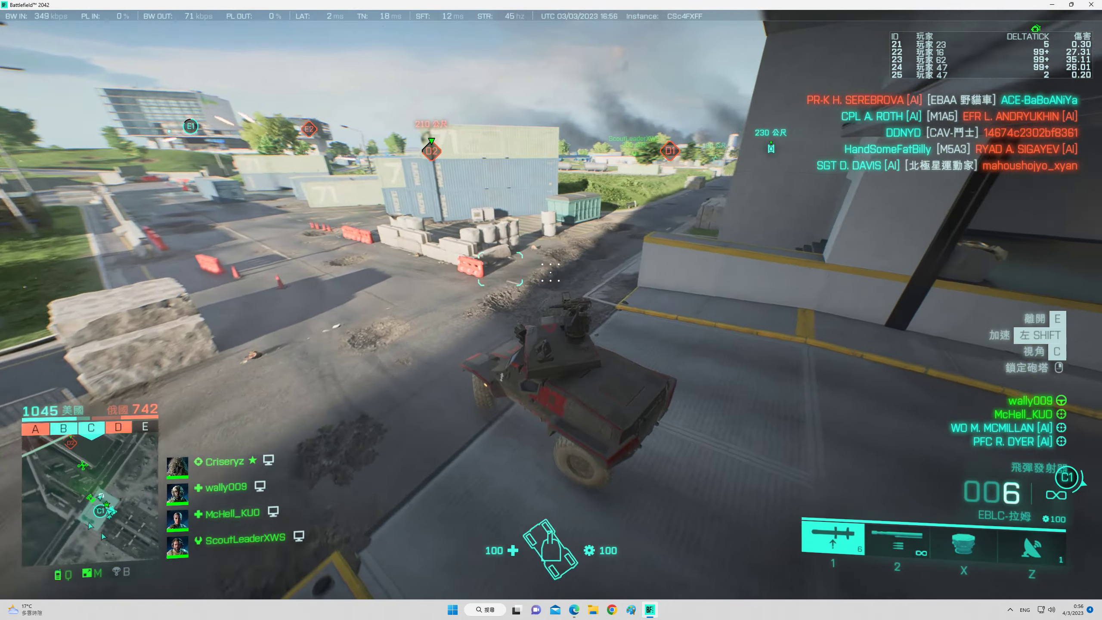
key("w")
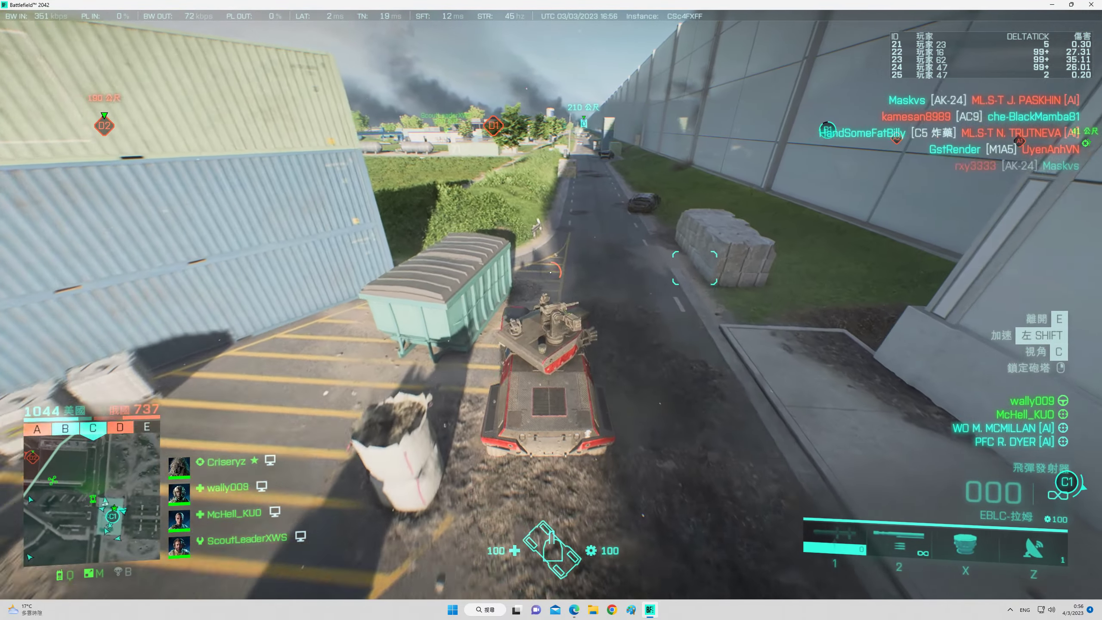
key("2")
key("1")
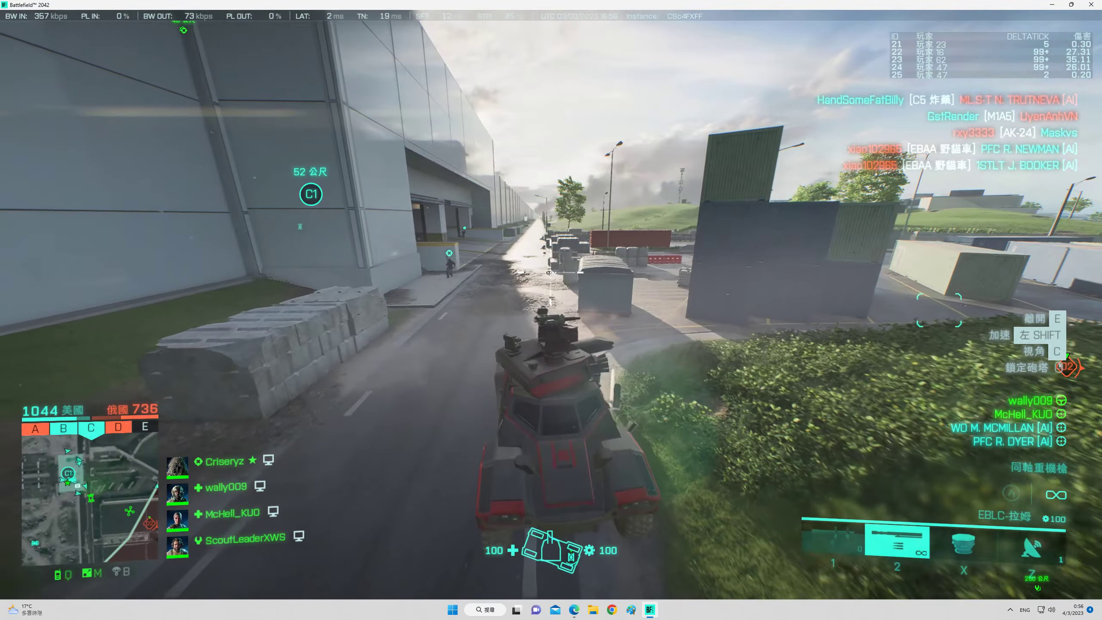
key("Tab")
Fire at enemies across the field, swapping weapons and toggling between gunner and outside views.
key("e")
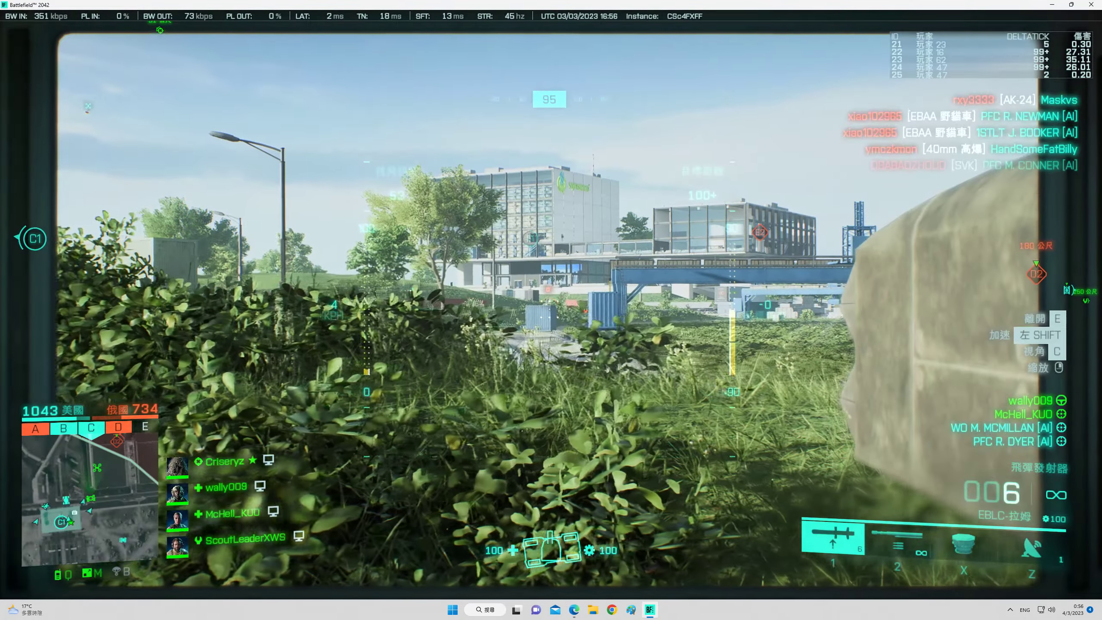
left_click(551, 310)
key("c")
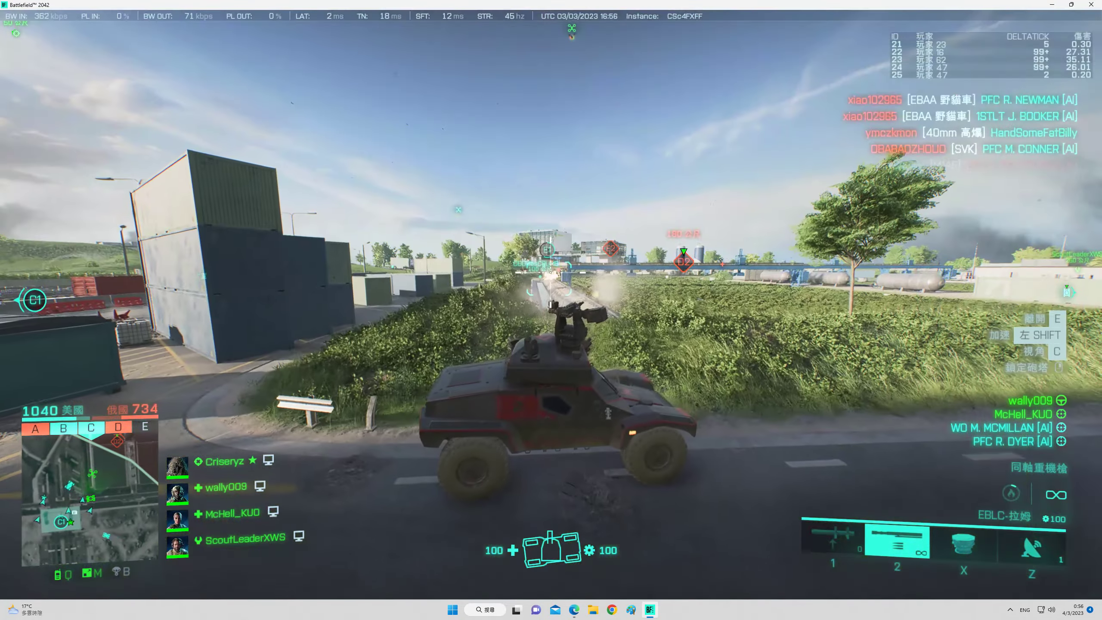
key("2")
key("1")
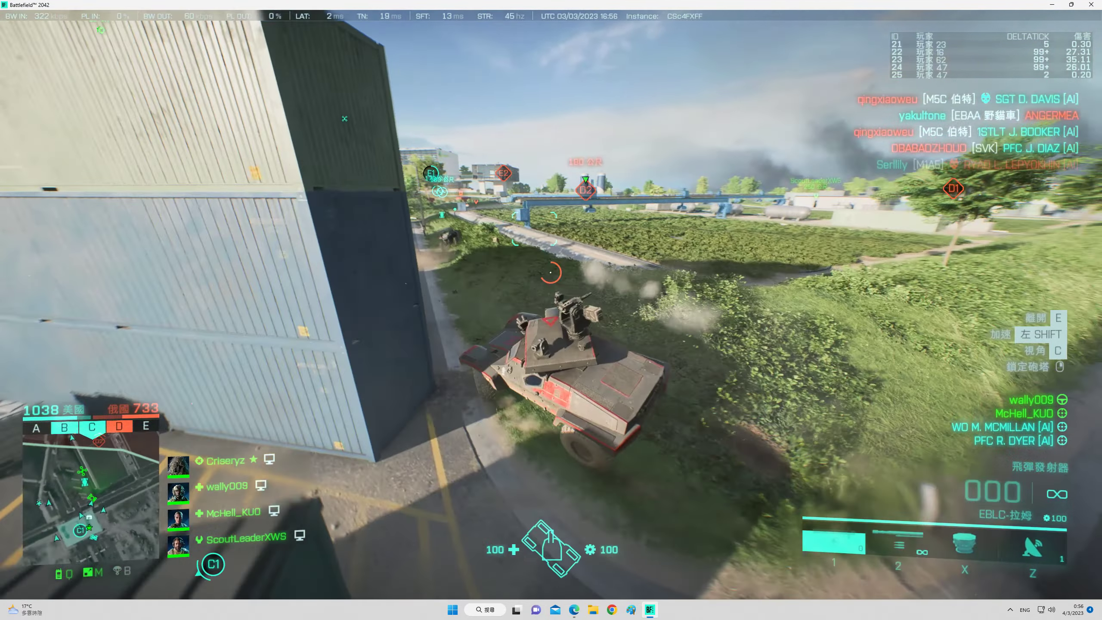
key("c")
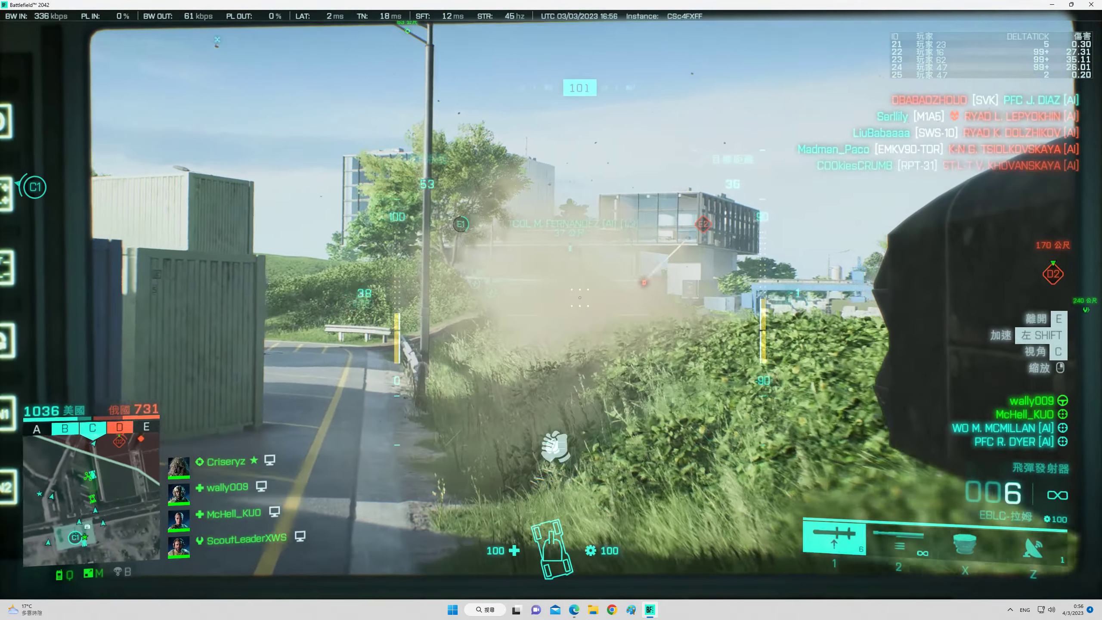
key("c")
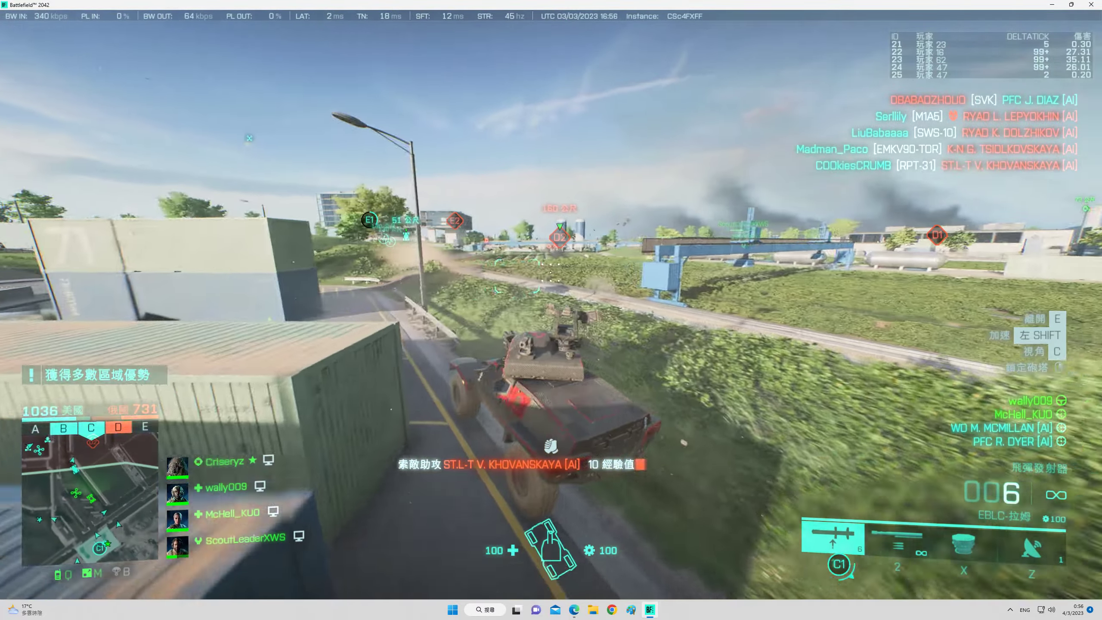
key("c")
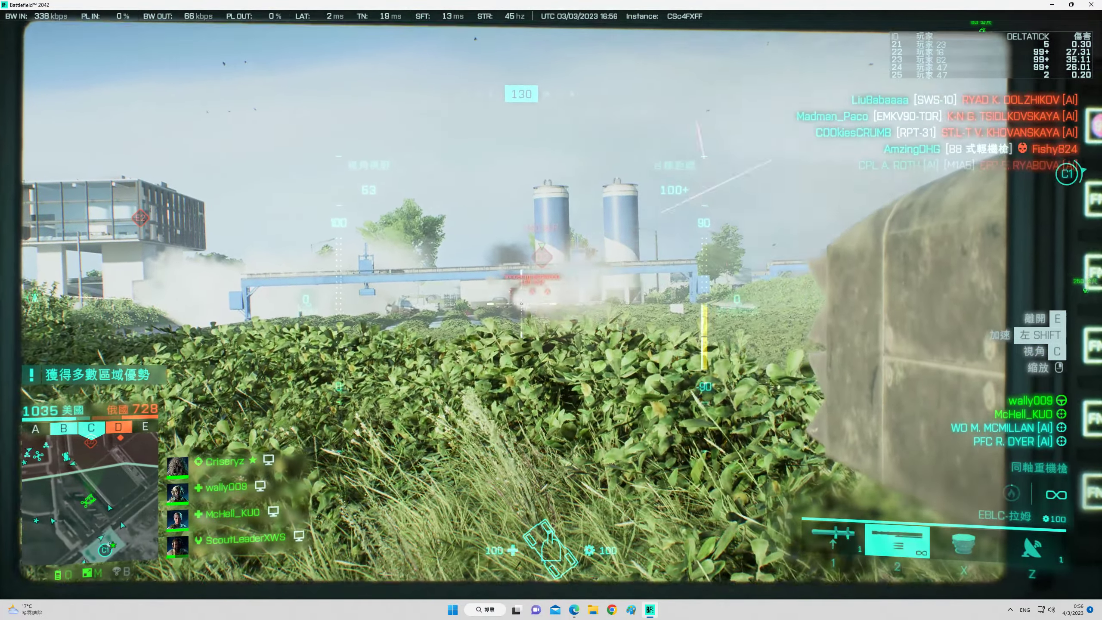
key("c")
key("c")
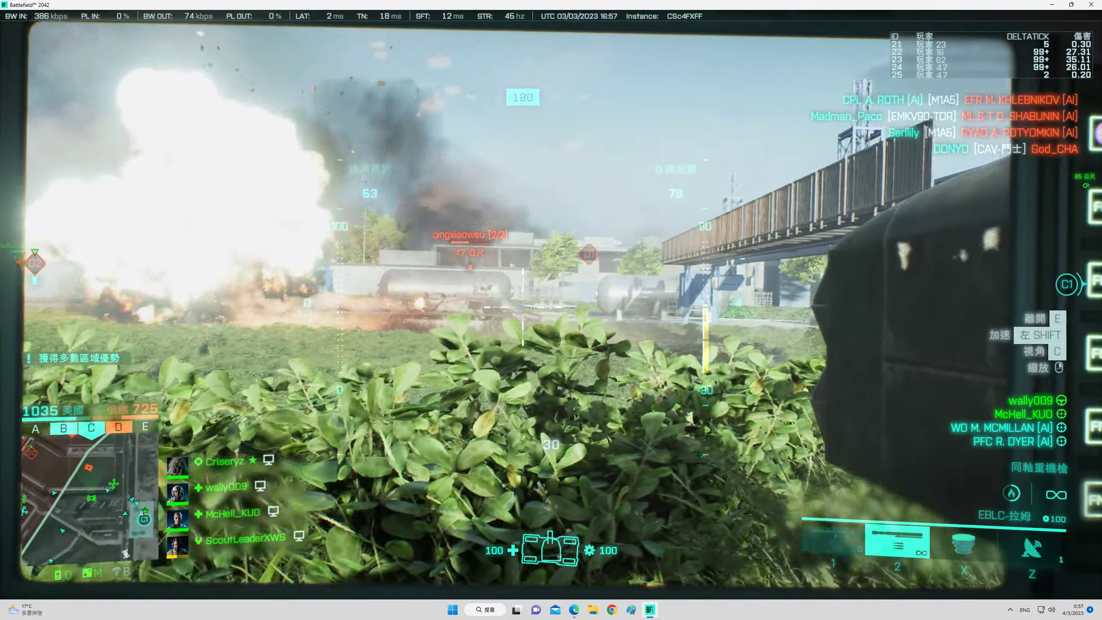
Destroy the enemy EBLC-Ram with missiles, then use the coaxial gun heading back to the containers.
key("1")
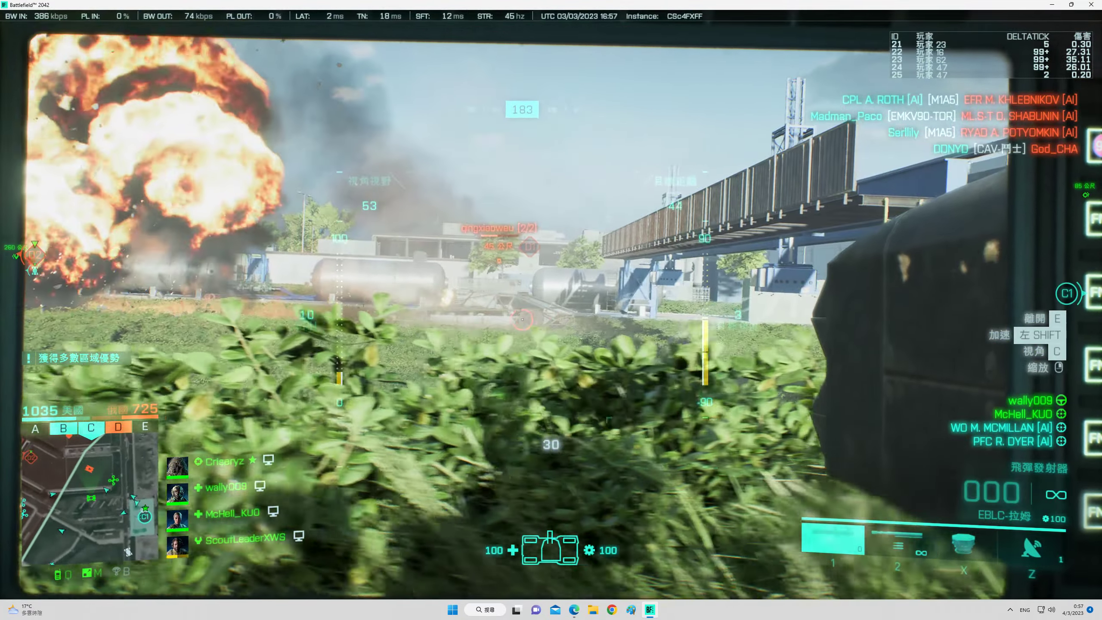
left_click(552, 310)
key("c")
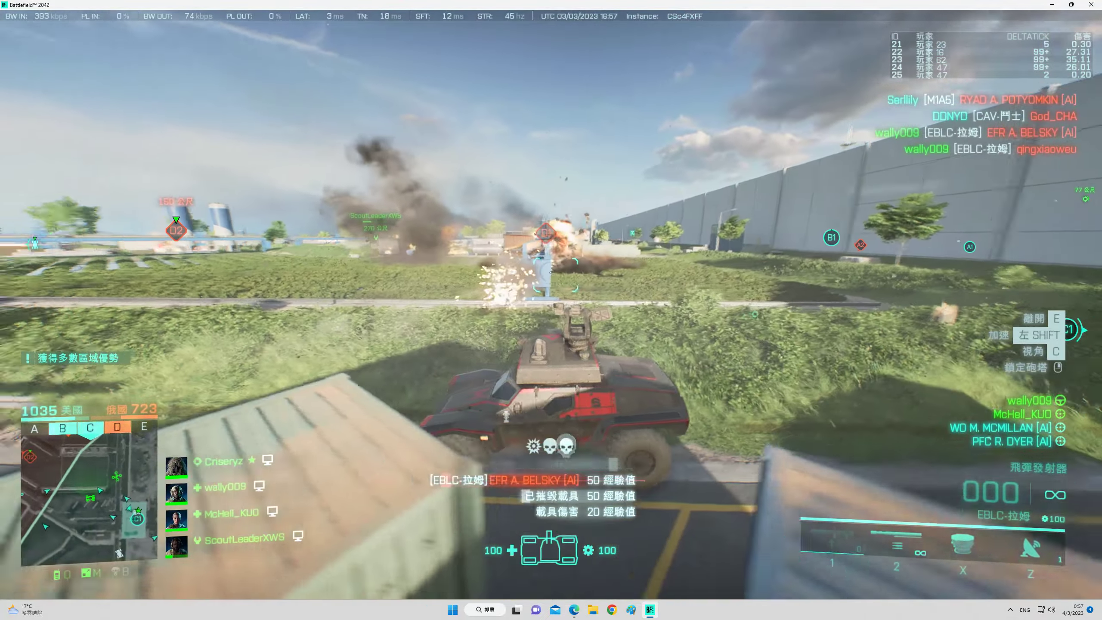
key("2")
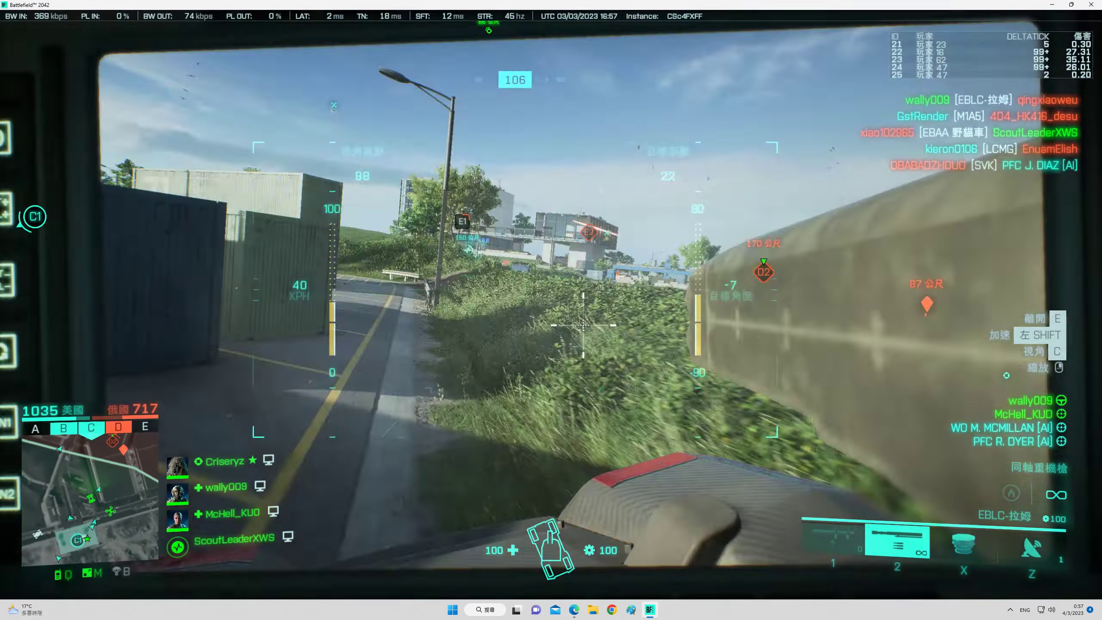
key("c")
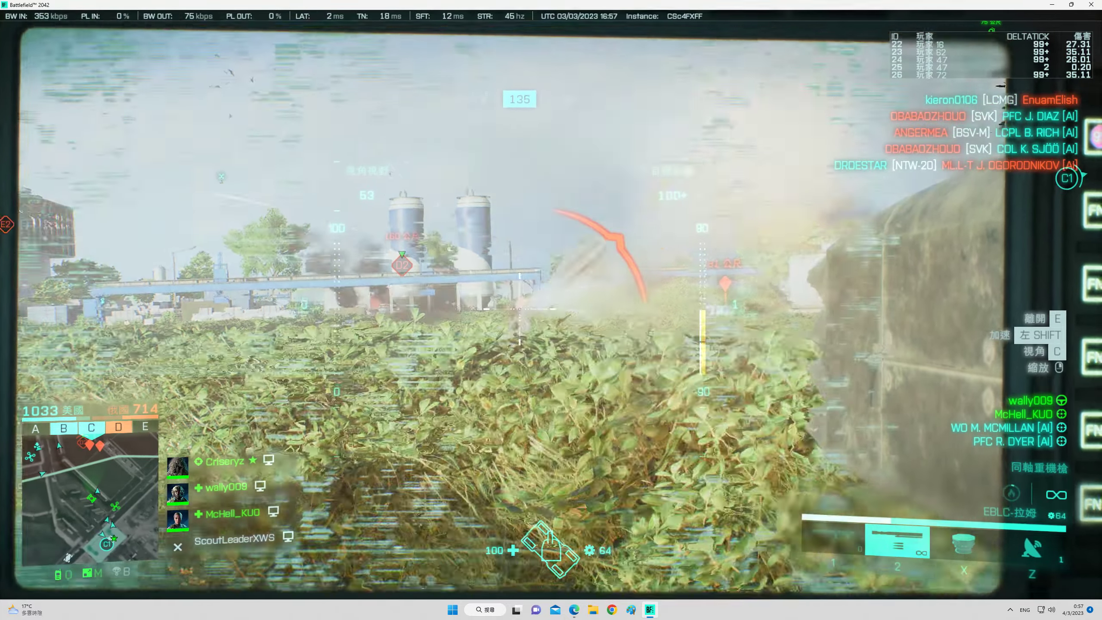
key("c")
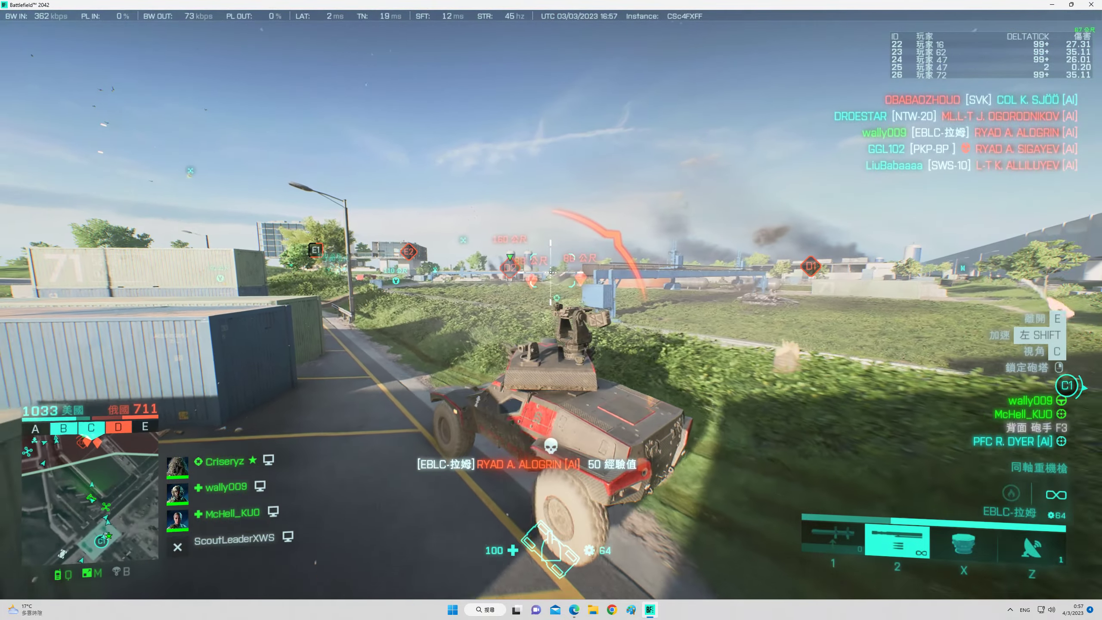
key("1")
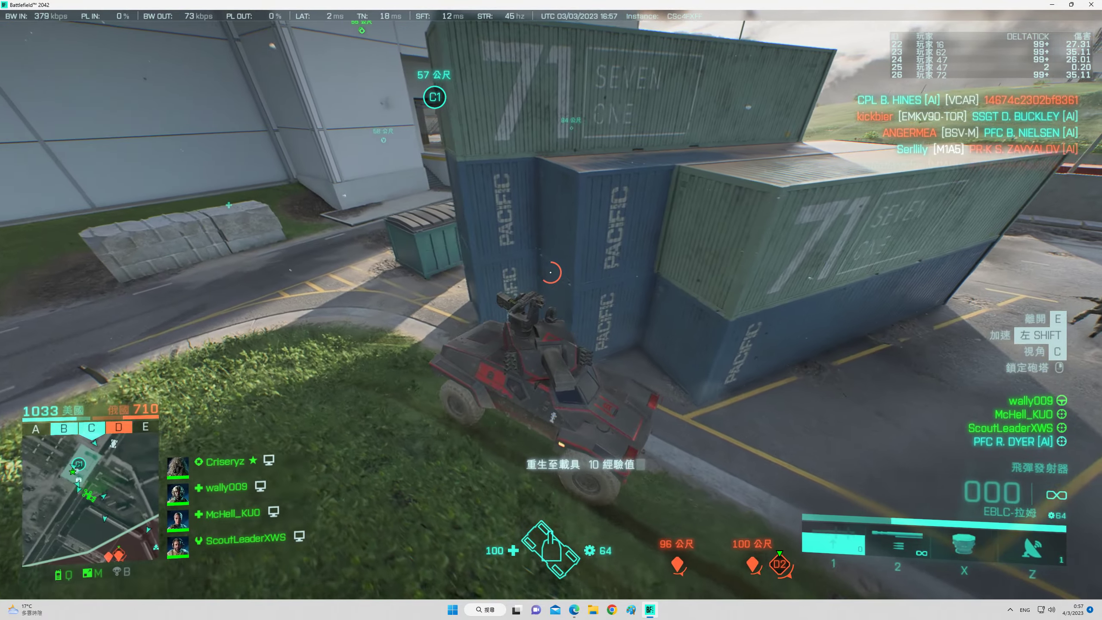
Drive down the road to the C1 building, aiming from the gunner sight, and enter its garage.
key("w")
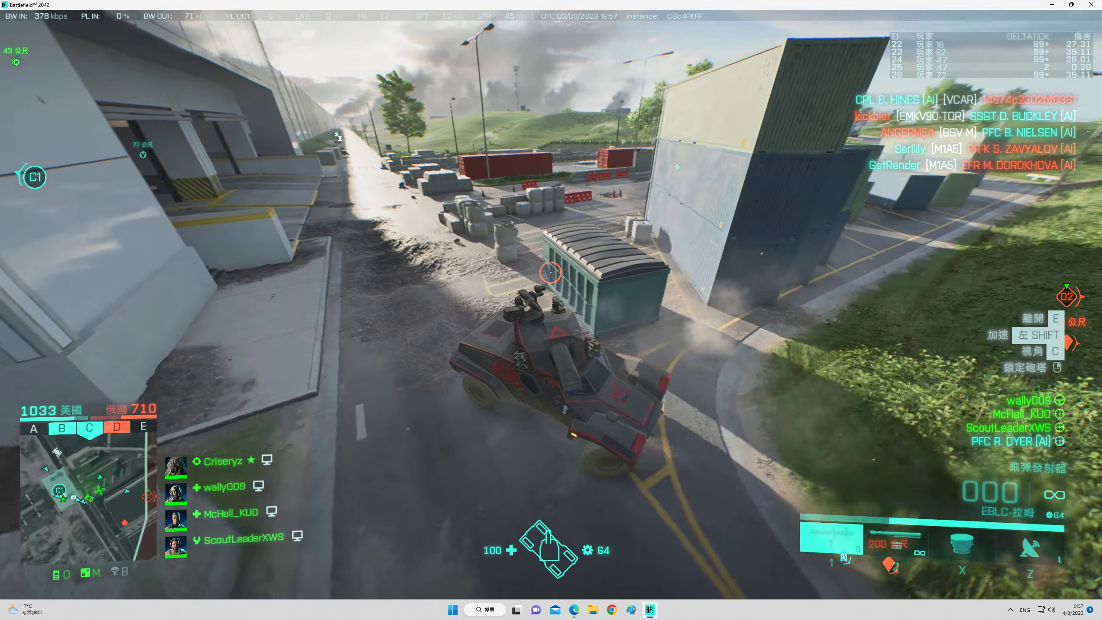
key("w")
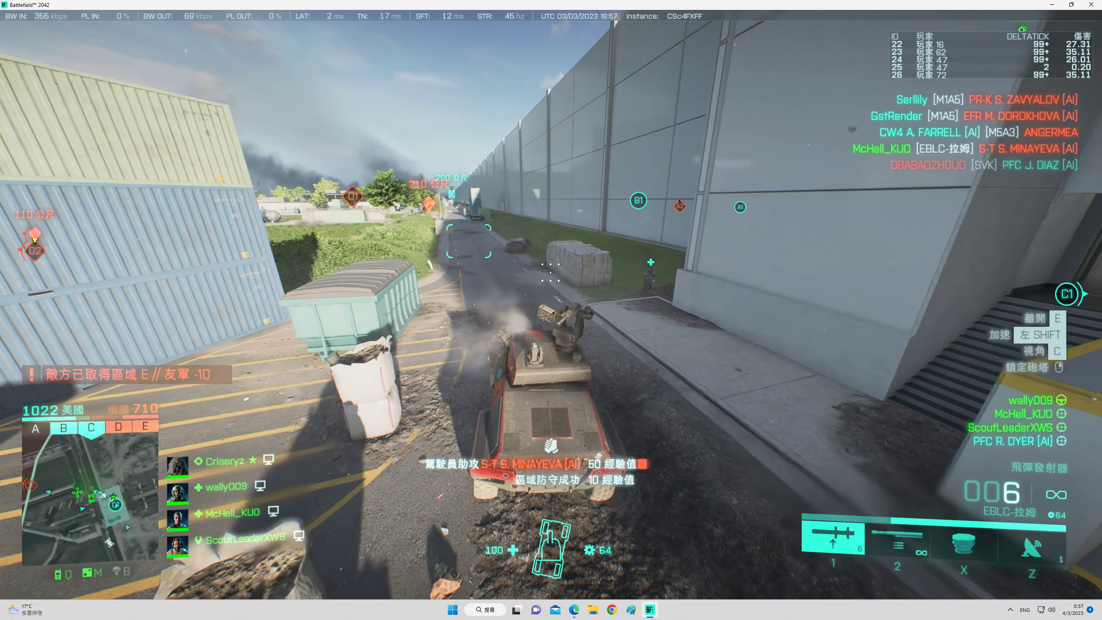
key("c")
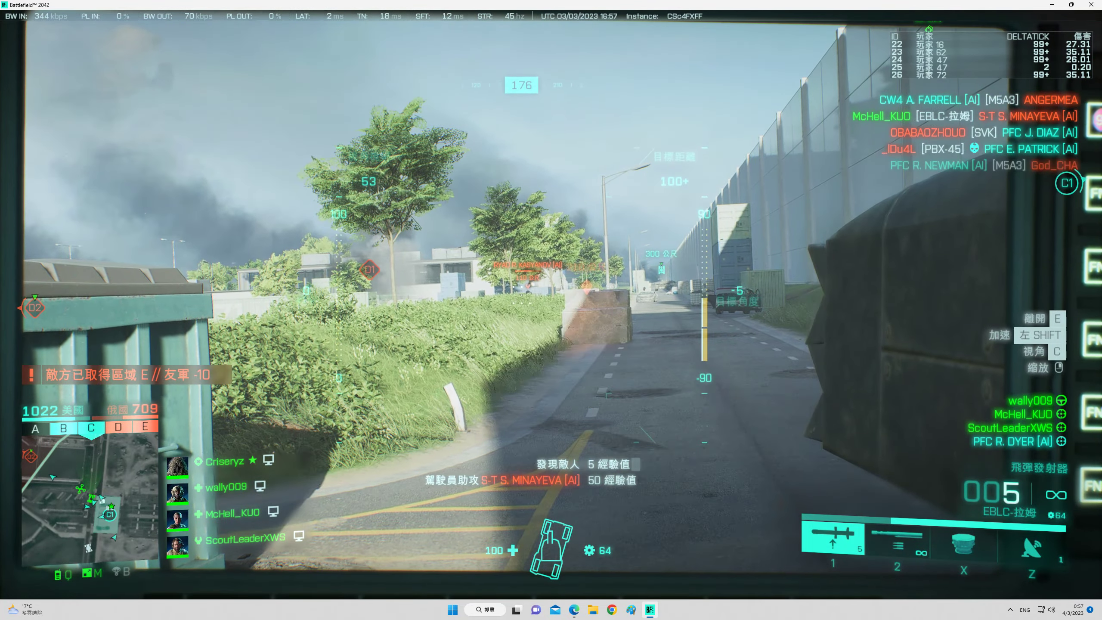
key("c")
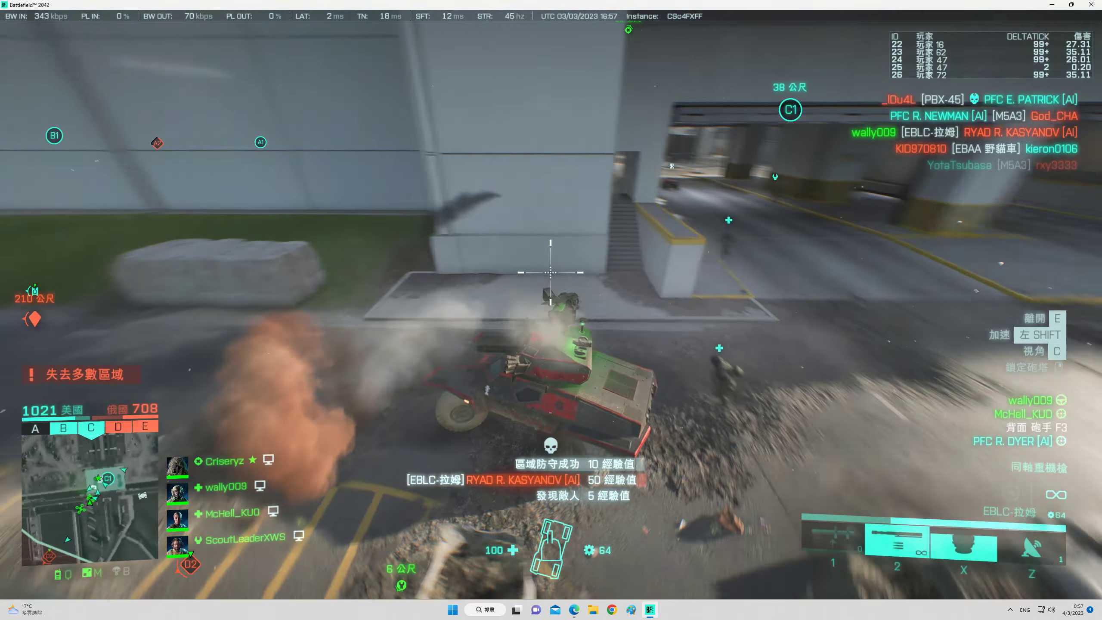
key("w")
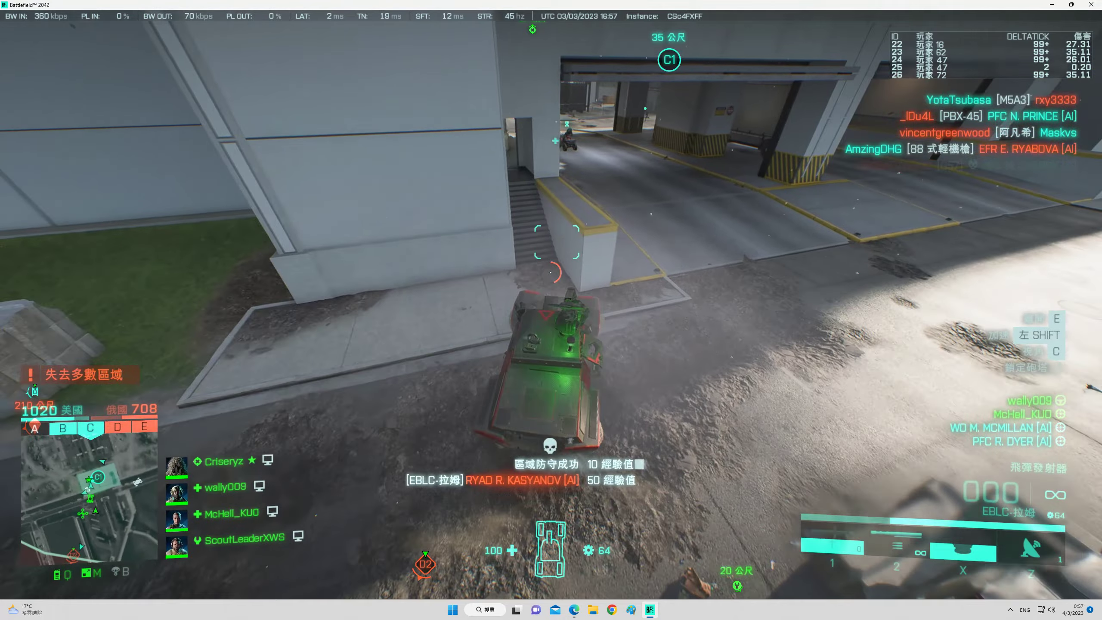
key("w")
key("2")
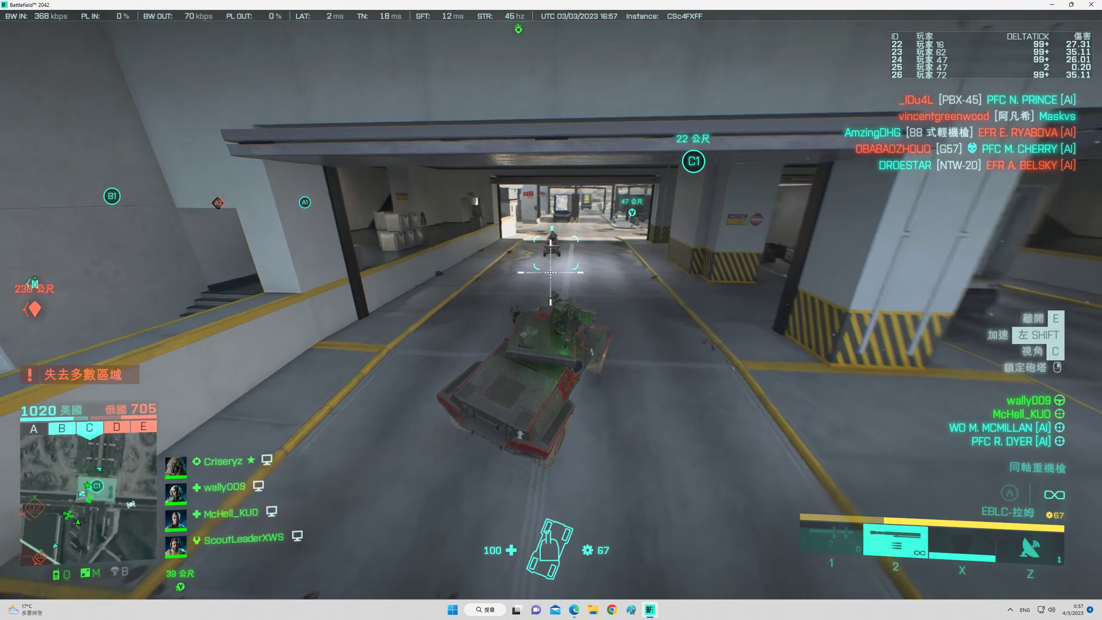
Drive the EBLC-Ram out of the garage and along the concrete wall, swapping weapons.
key("w")
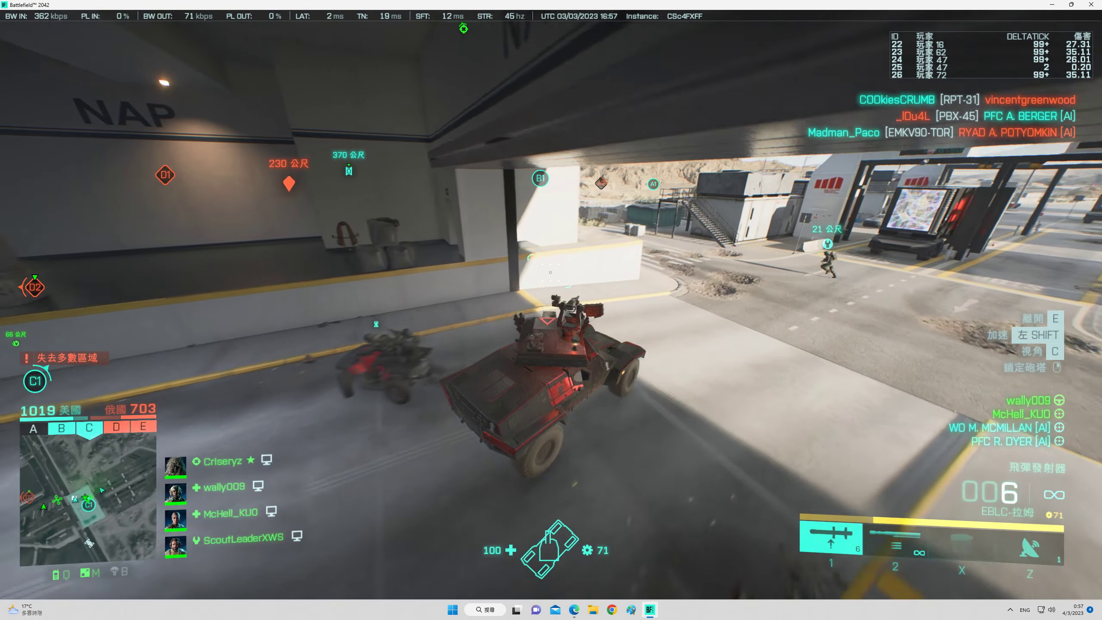
key("2")
key("w")
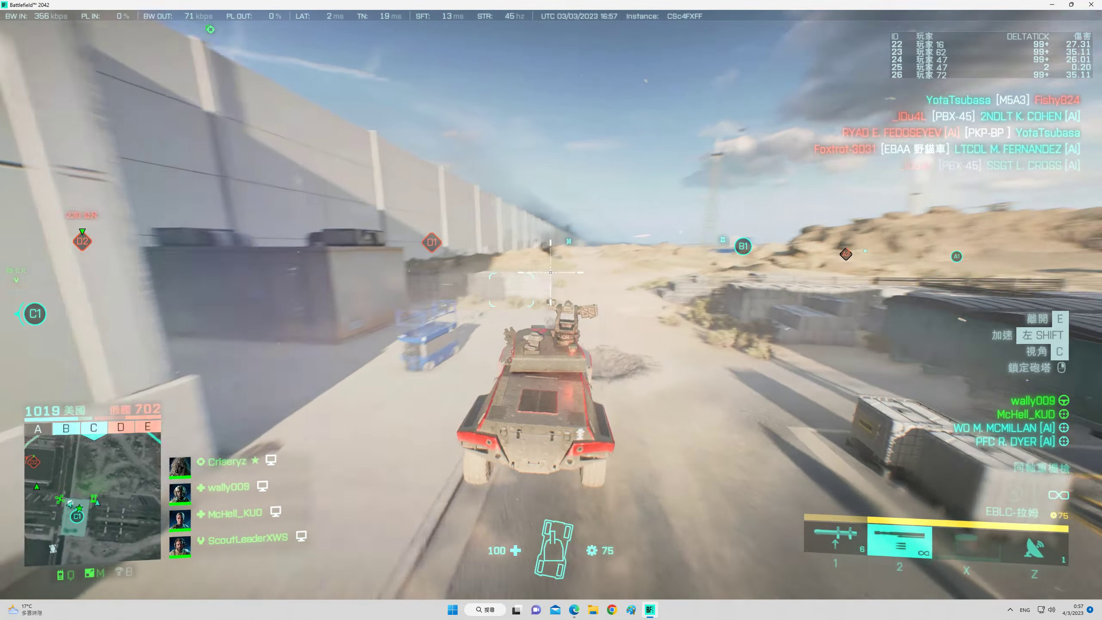
key("w")
key("1")
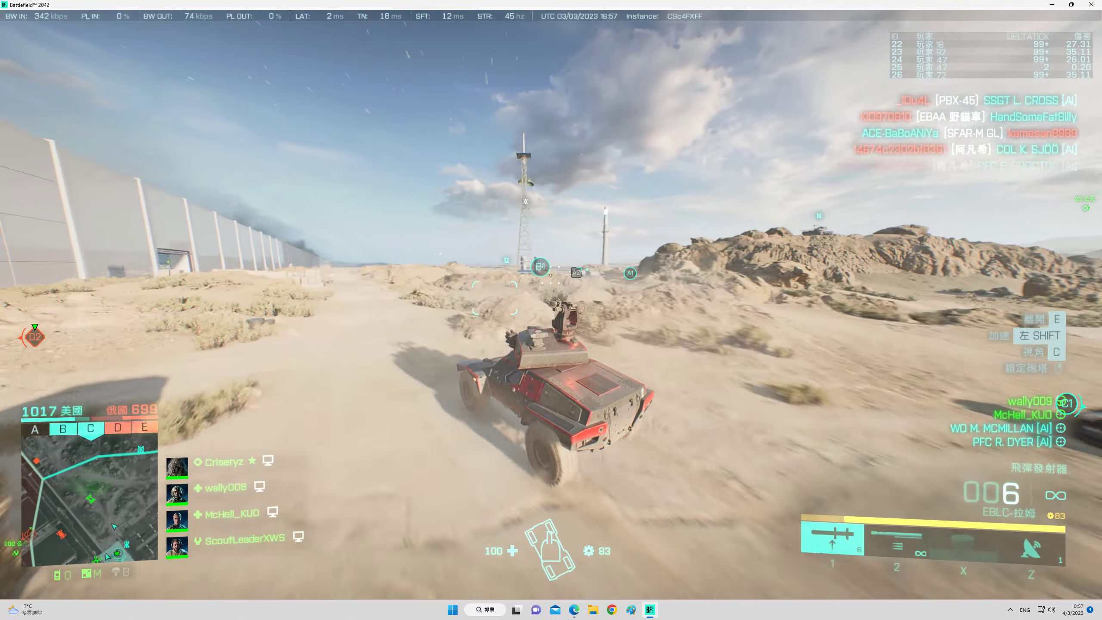
key("w")
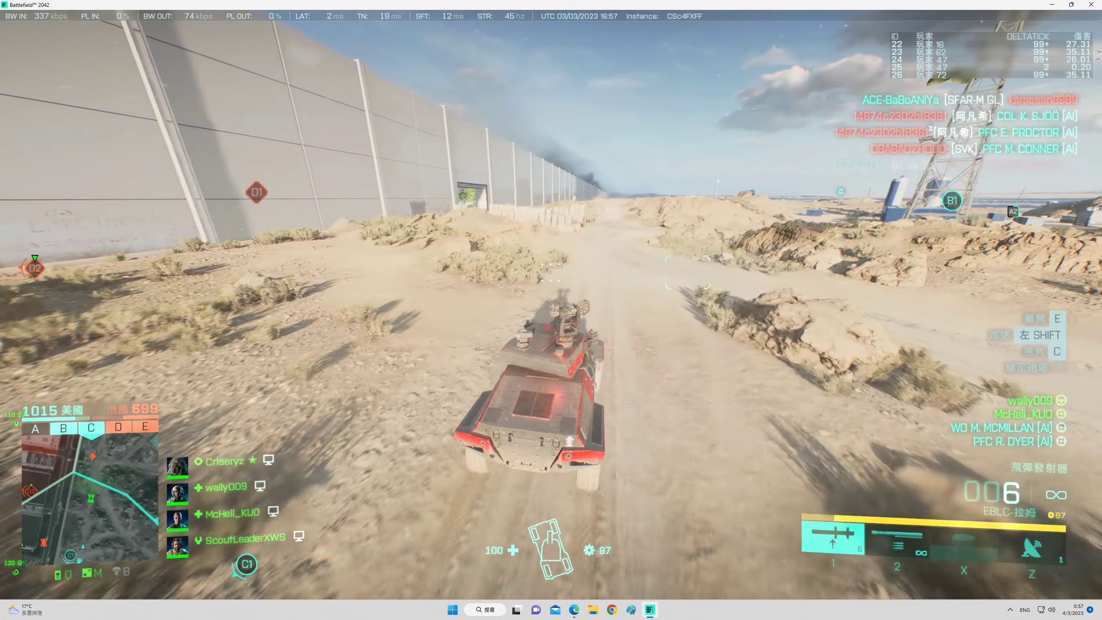
Fire missiles through the gunner sight at enemies ahead and near the gate.
right_click(551, 309)
left_click(551, 310)
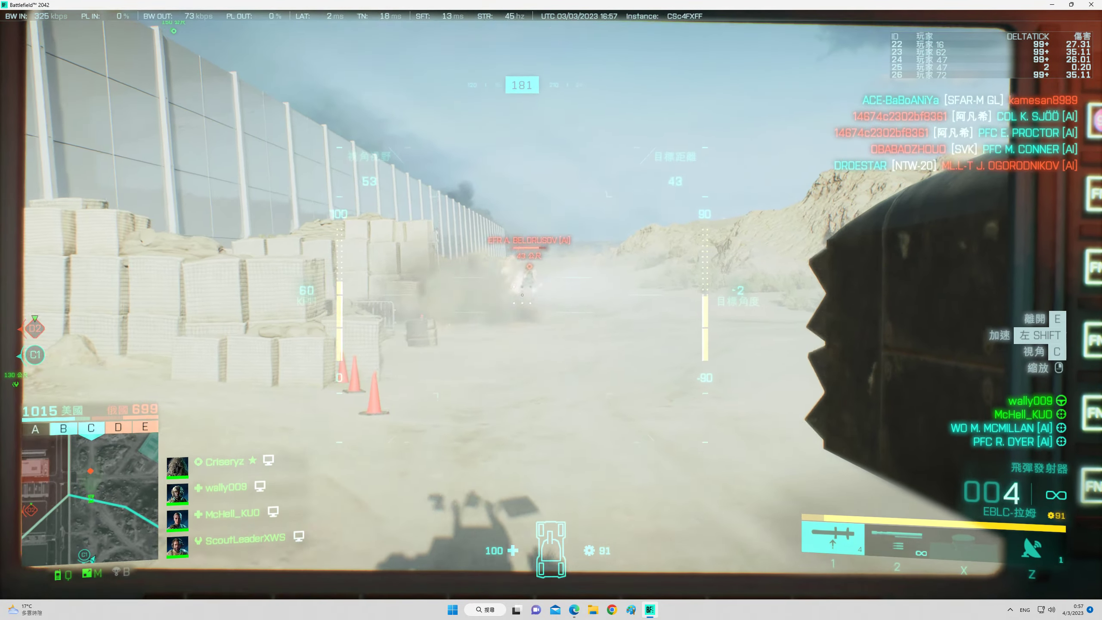
right_click(552, 311)
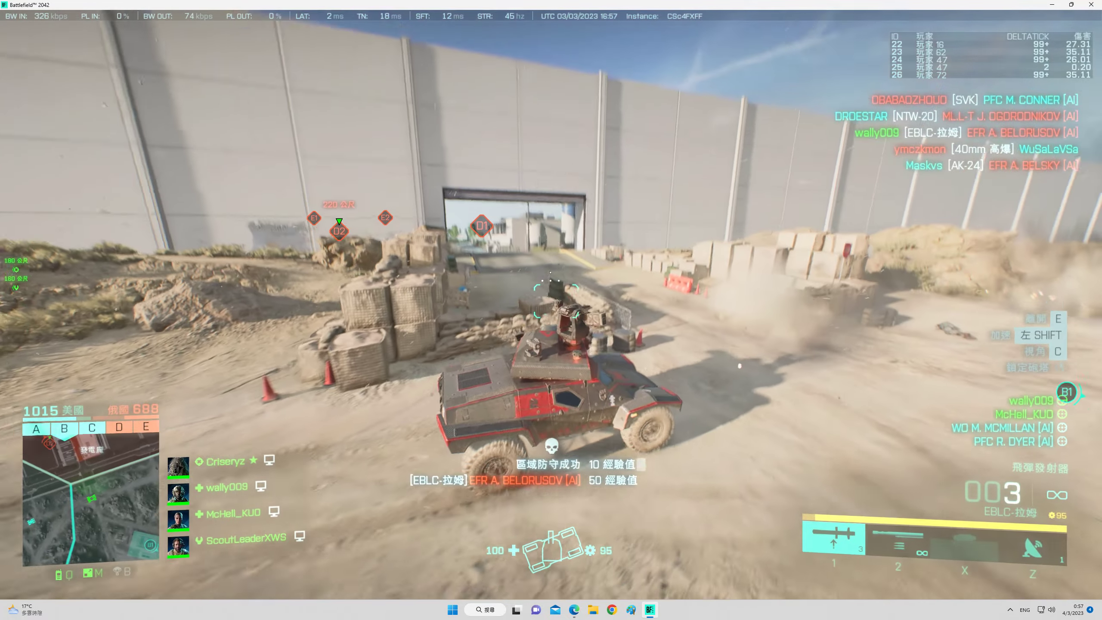
right_click(551, 311)
left_click(551, 309)
key("2")
right_click(550, 309)
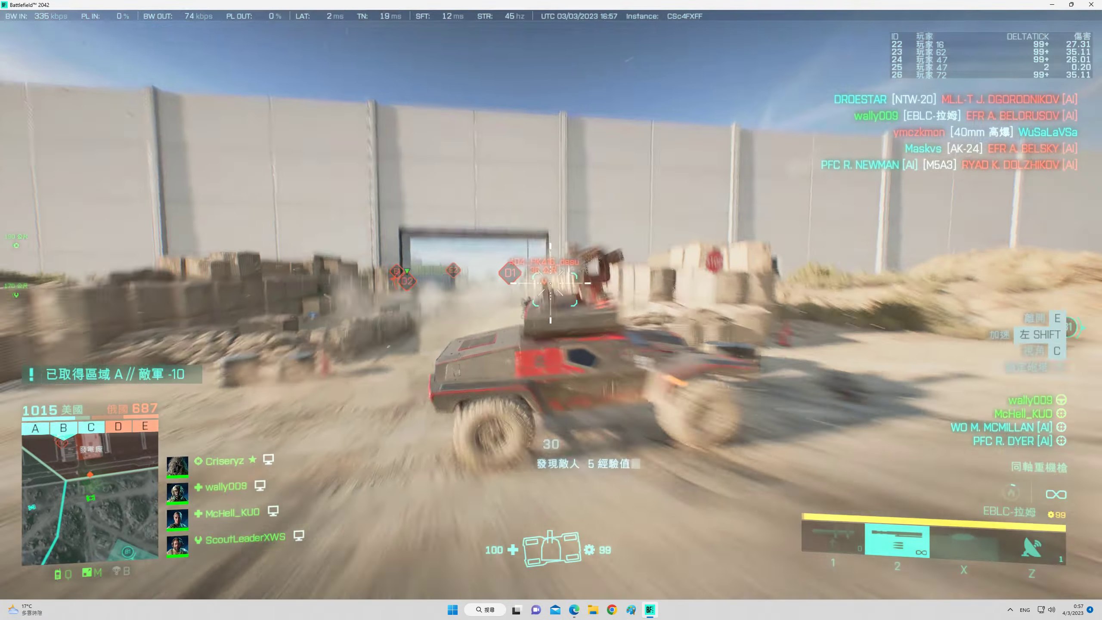
Drive along the desert road toward B1, switching between missiles and coaxial MG.
key("w")
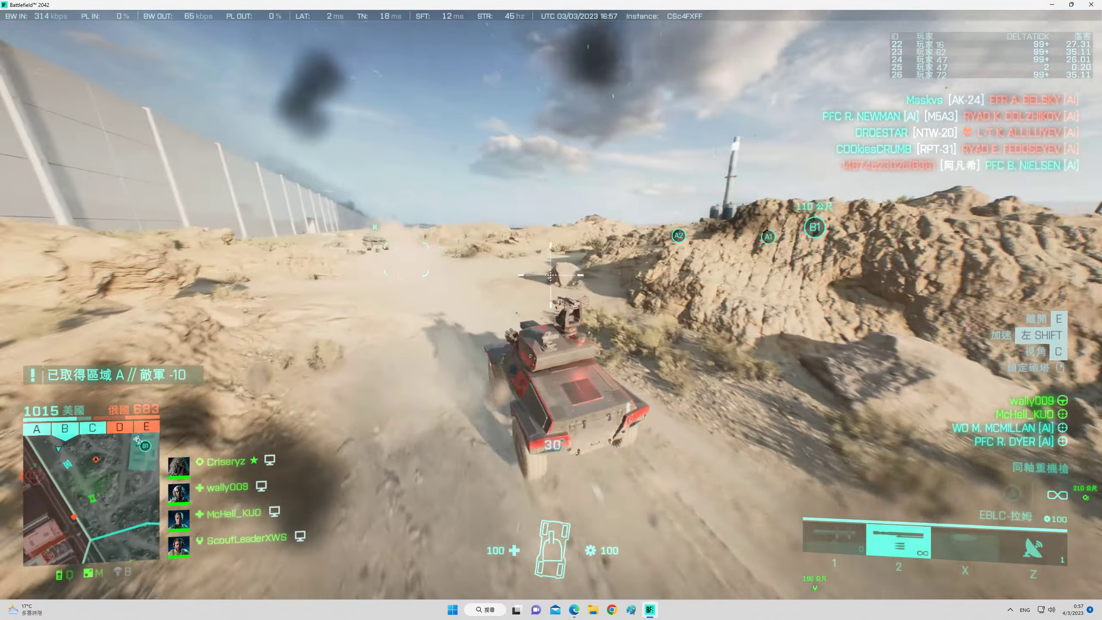
key("1")
key("w")
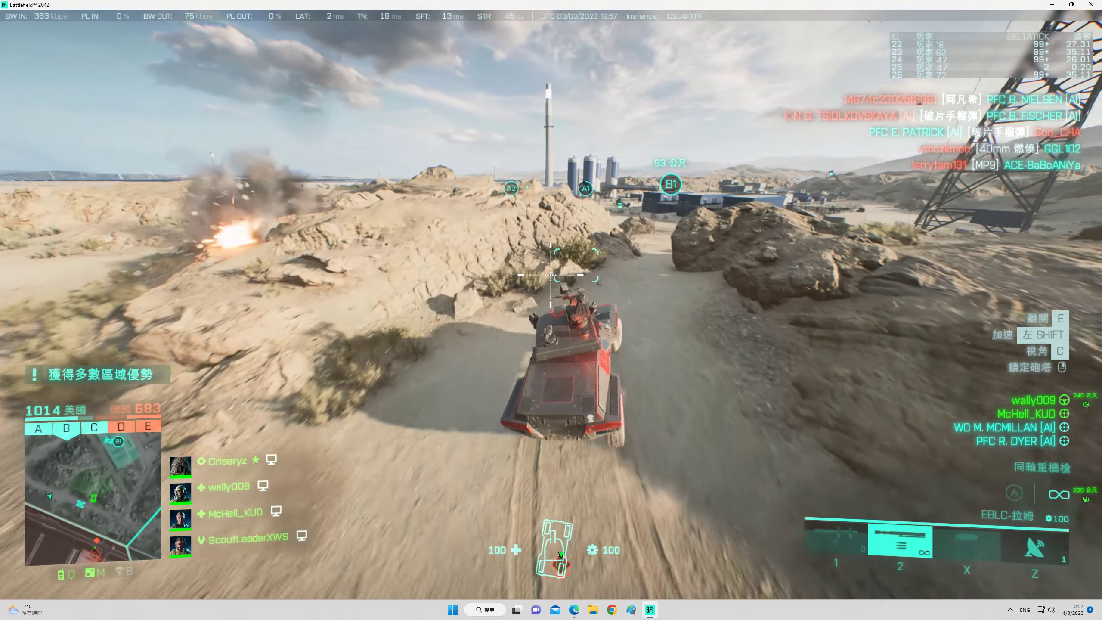
key("w")
key("2")
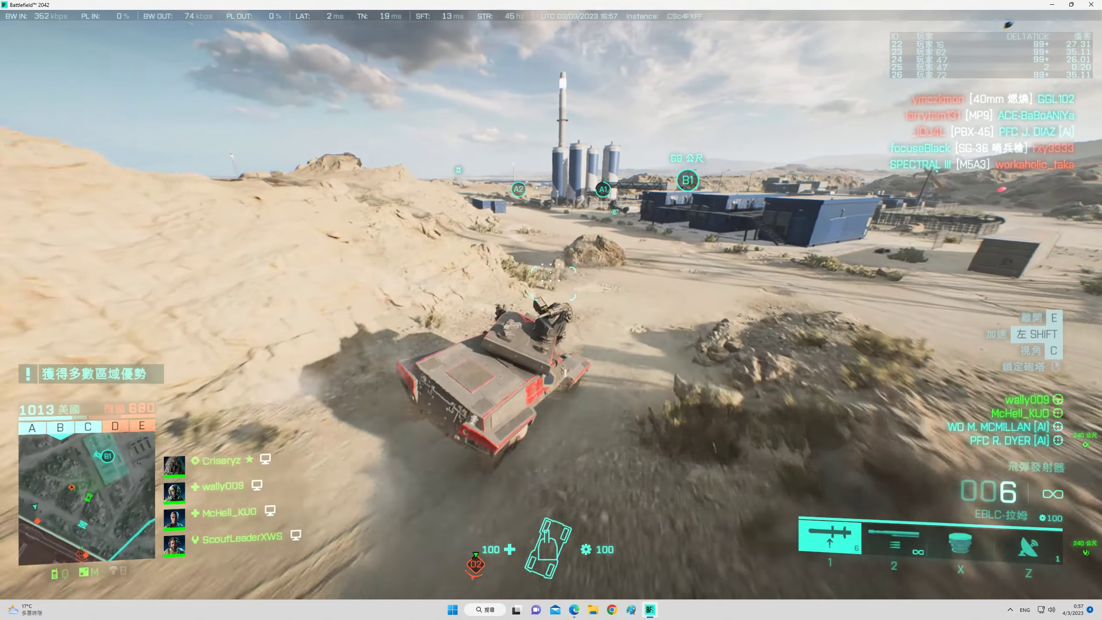
key("w")
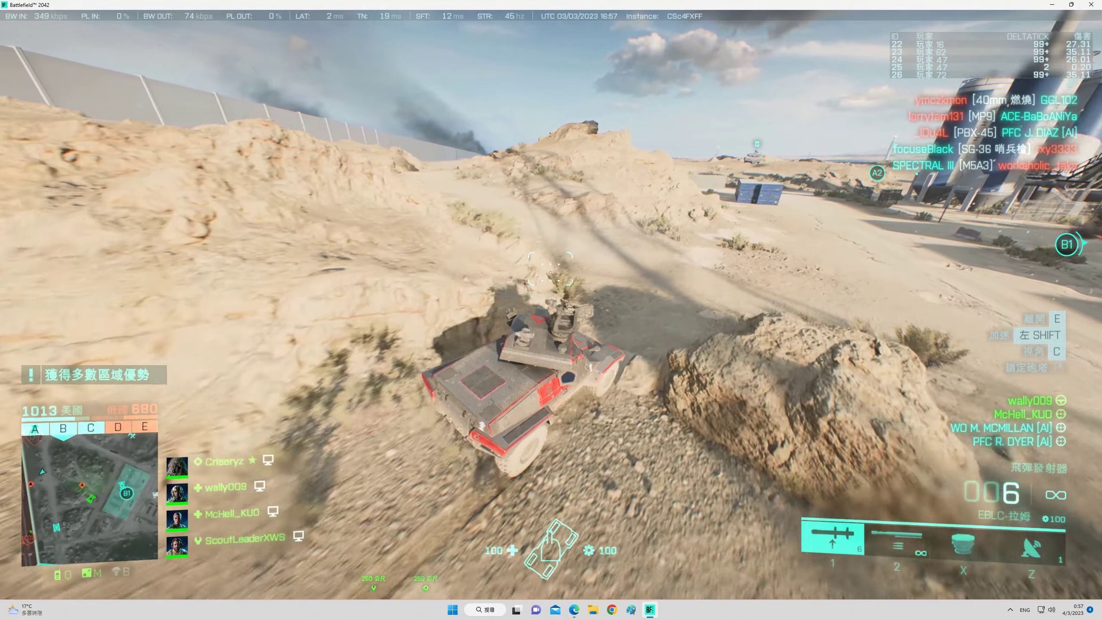
key("w")
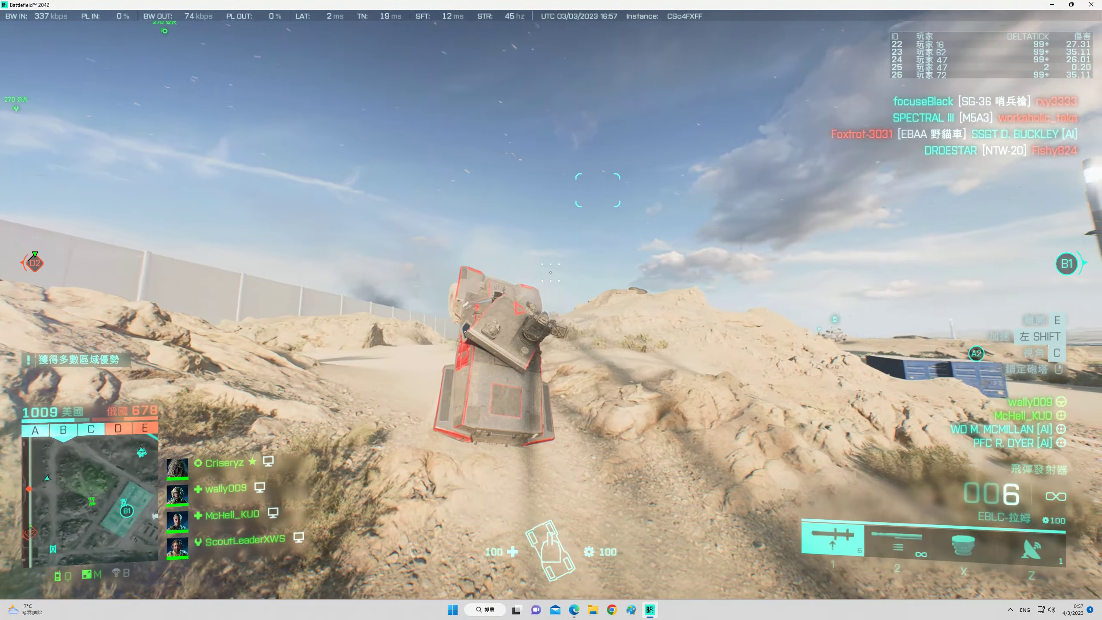
key("w")
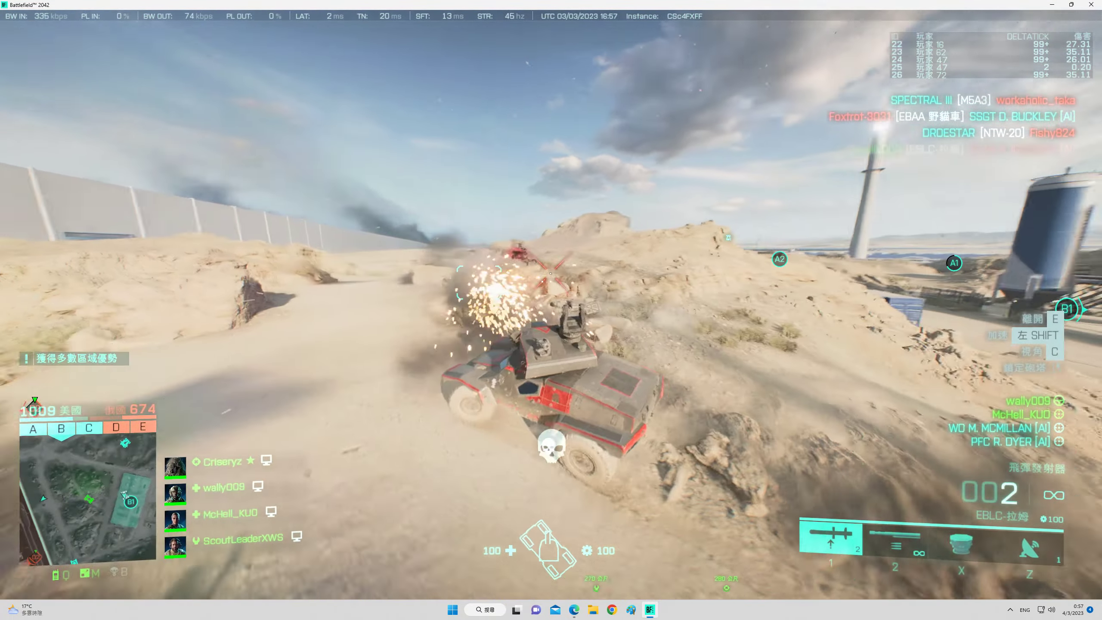
Fire at the enemy vehicle, check the scoreboard, and steer toward the wall gate.
key("2")
left_click(551, 310)
key("w")
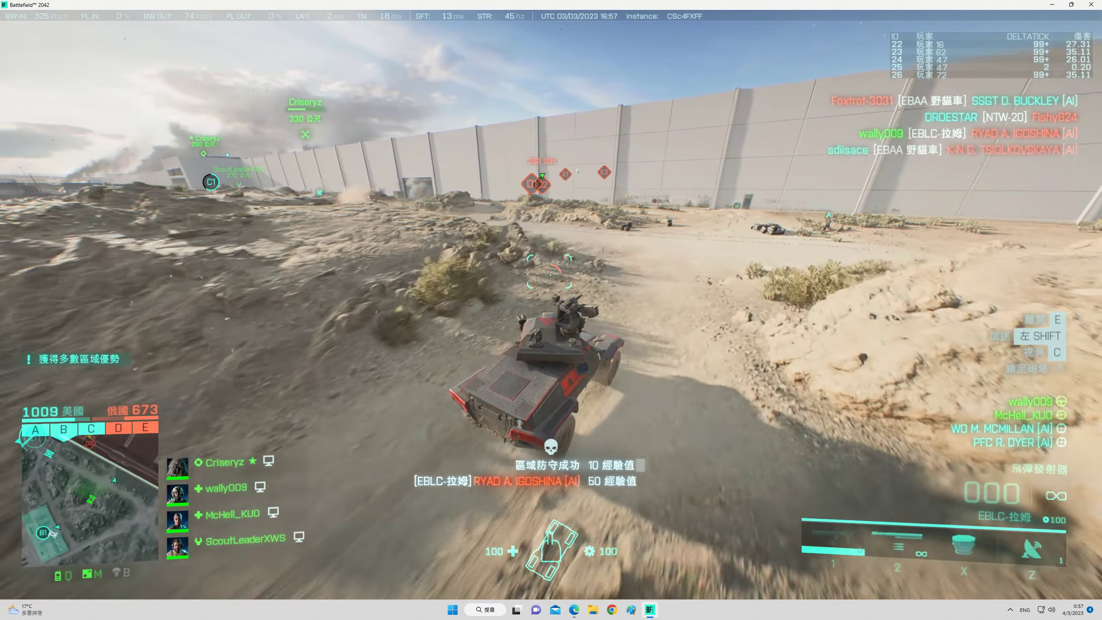
key("w")
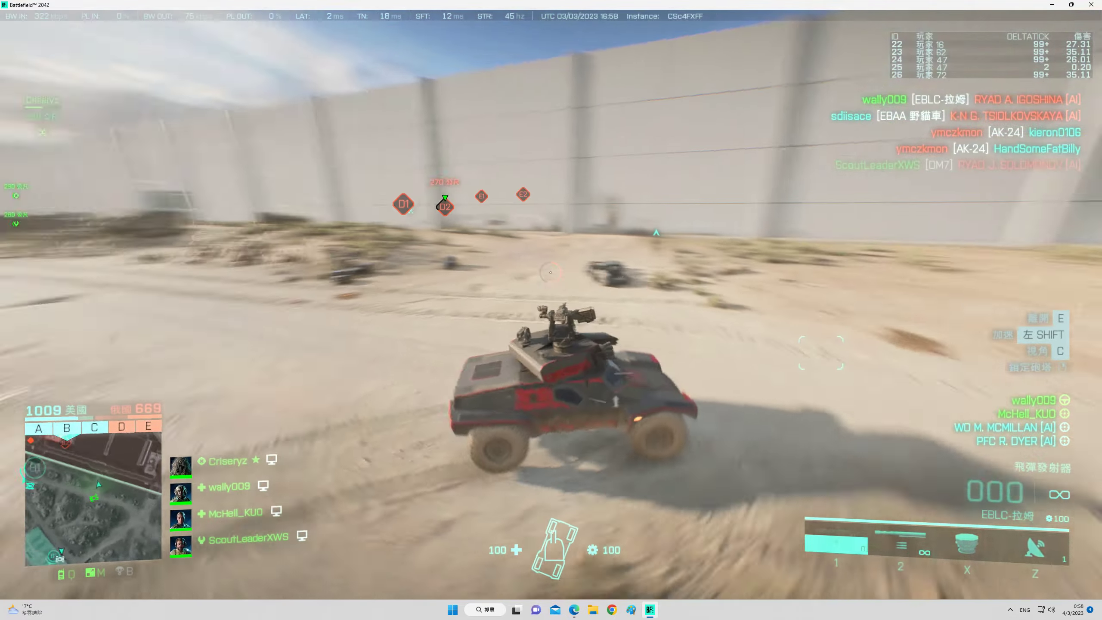
key("F2")
key("Tab")
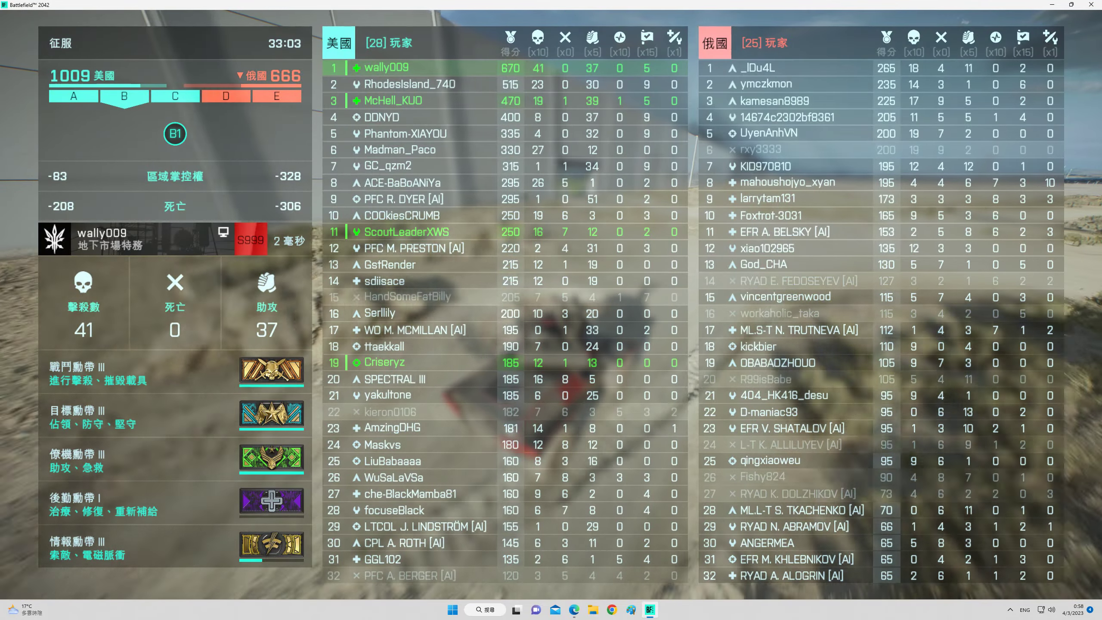
key("Tab")
key("w")
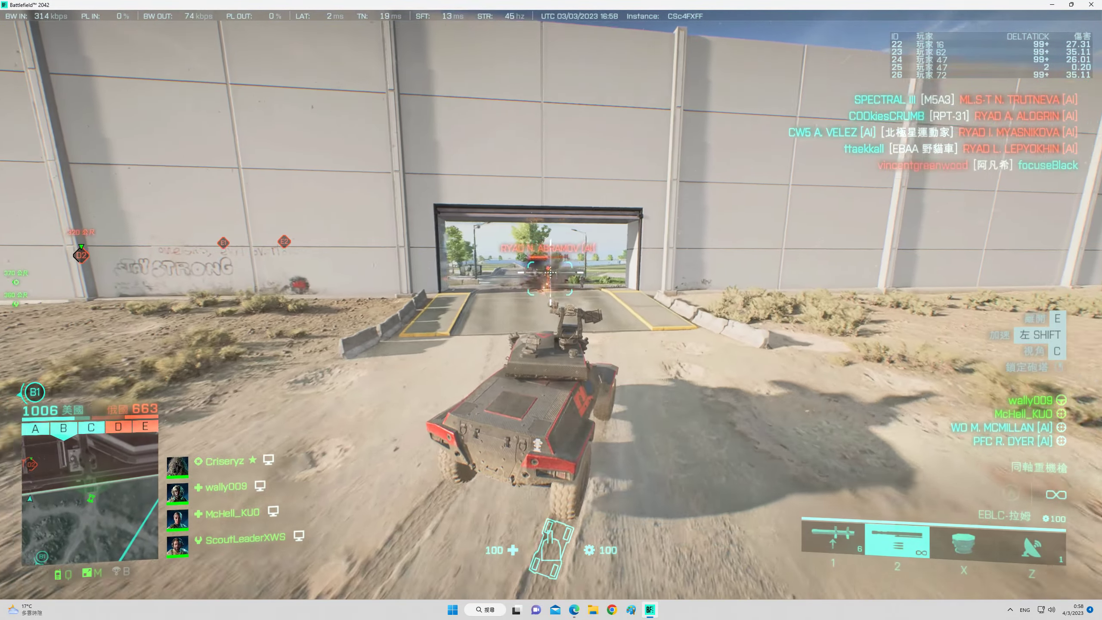
Fire missiles through the gunner sight to shoot down the enemy helicopter.
key("c")
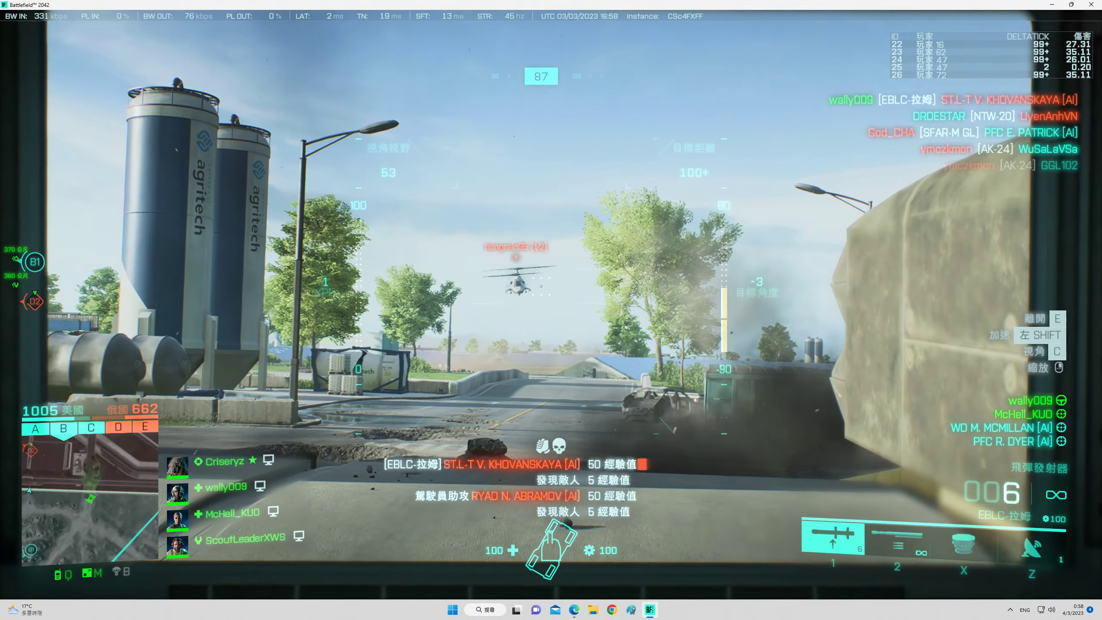
left_click(563, 289)
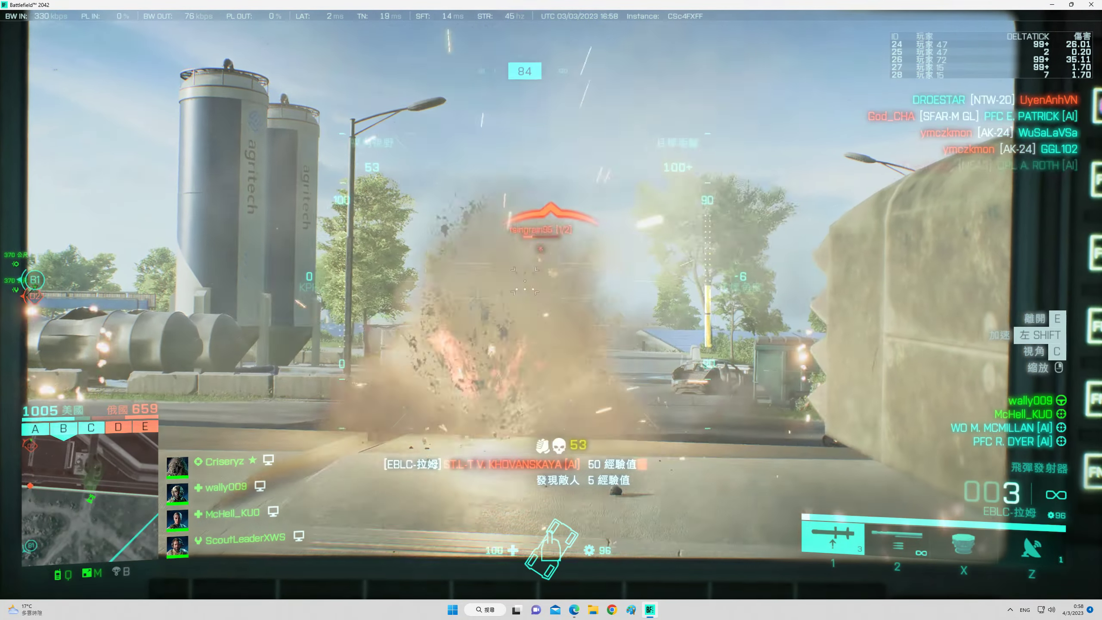
left_click(563, 289)
key("c")
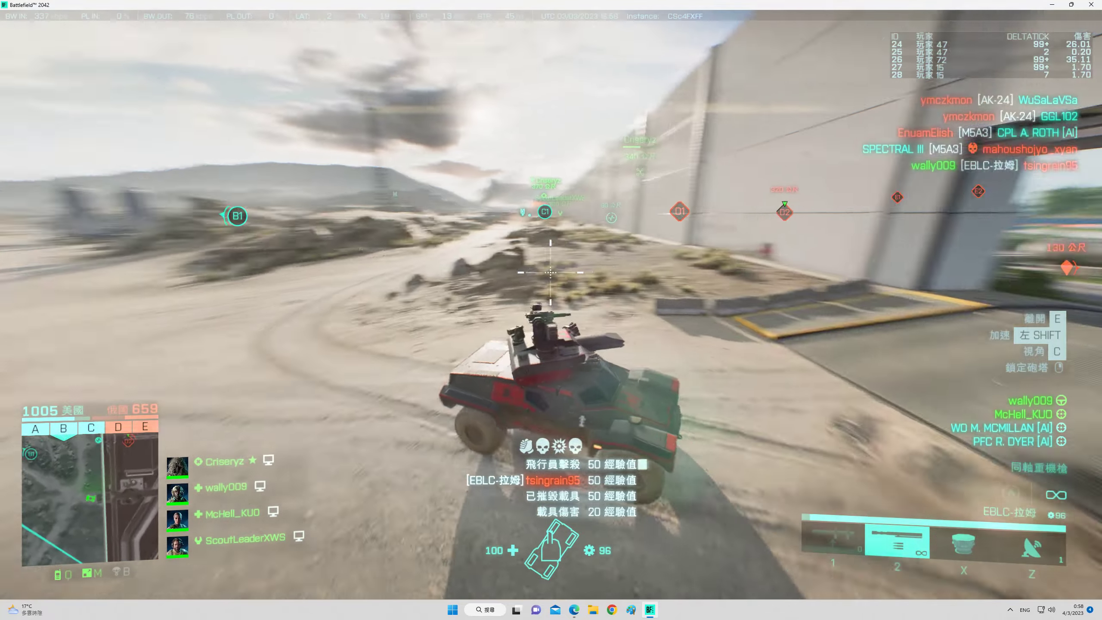
Drive through the wall gate and fire missiles at enemies beyond it.
key("w")
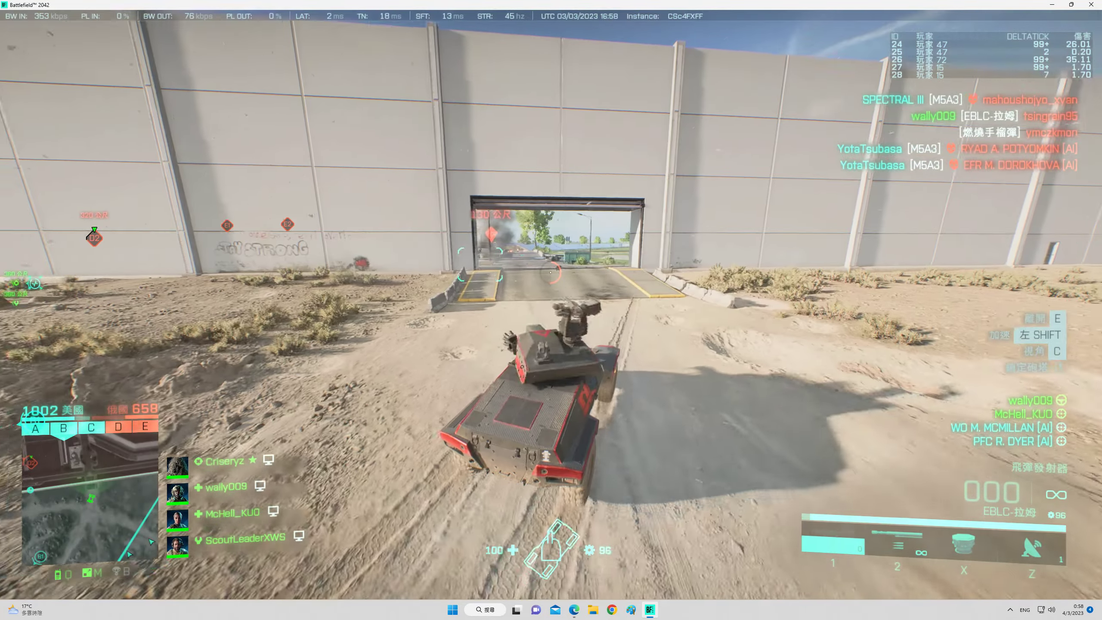
key("c")
key("c")
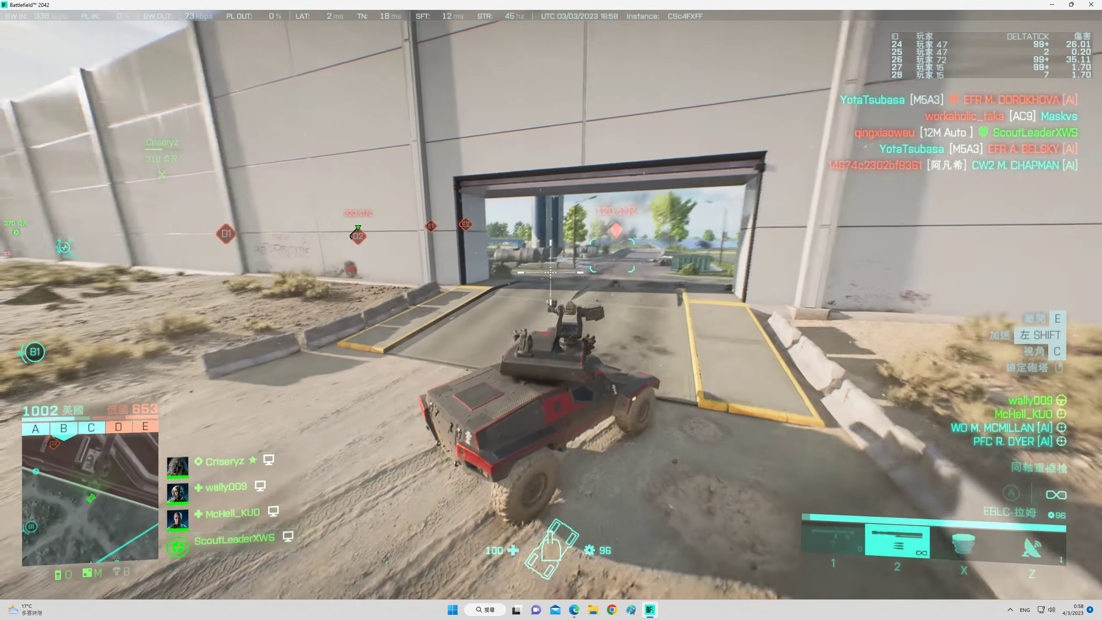
key("w")
key("1")
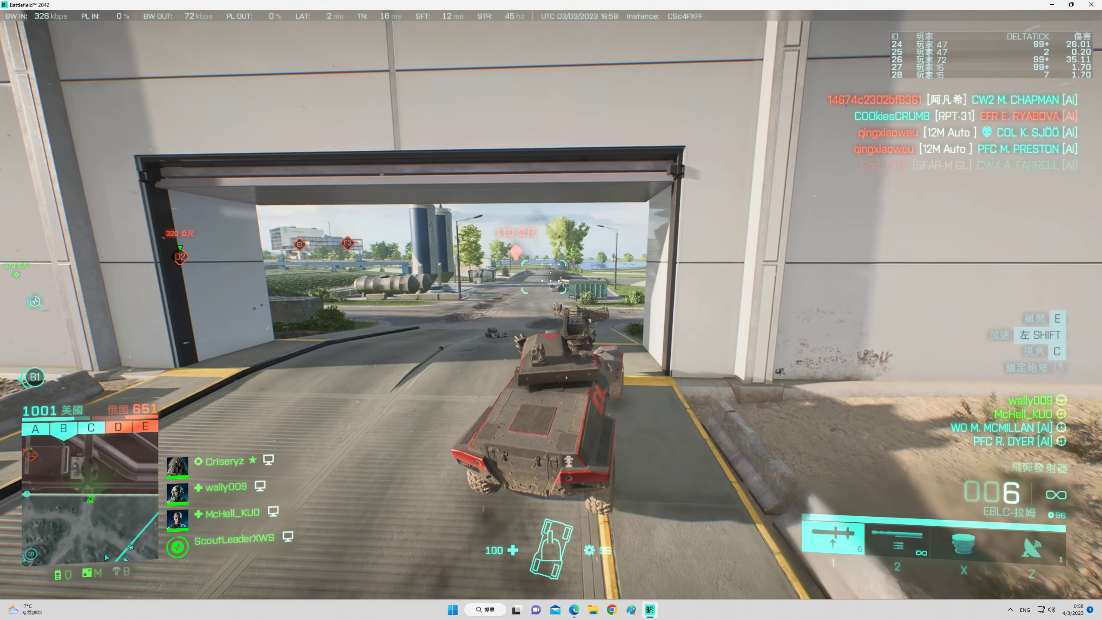
key("c")
left_click(551, 276)
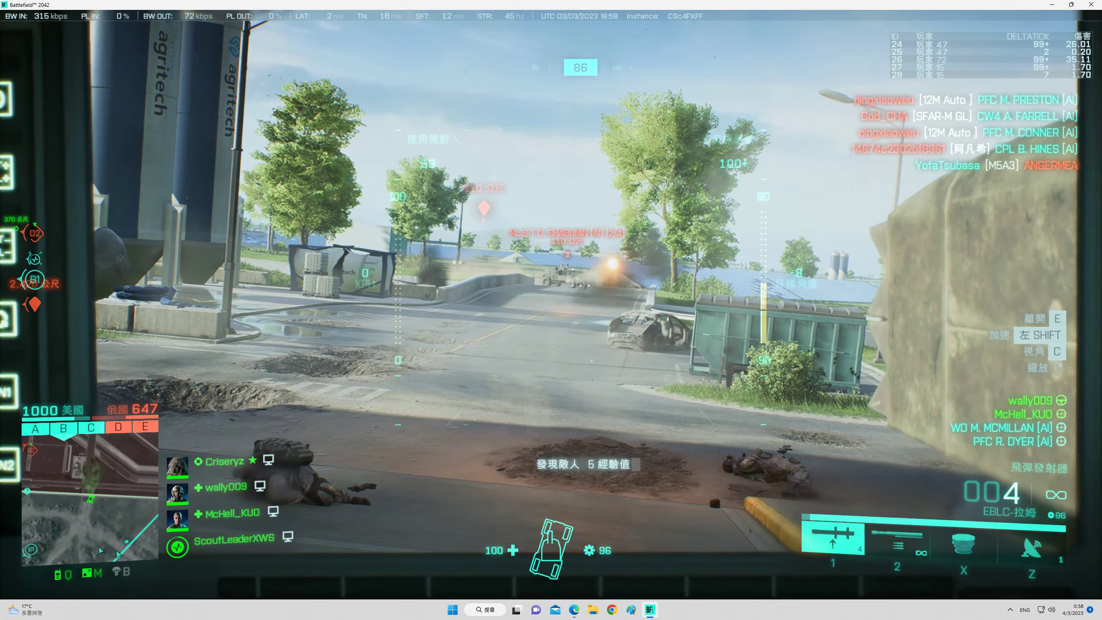
key("c")
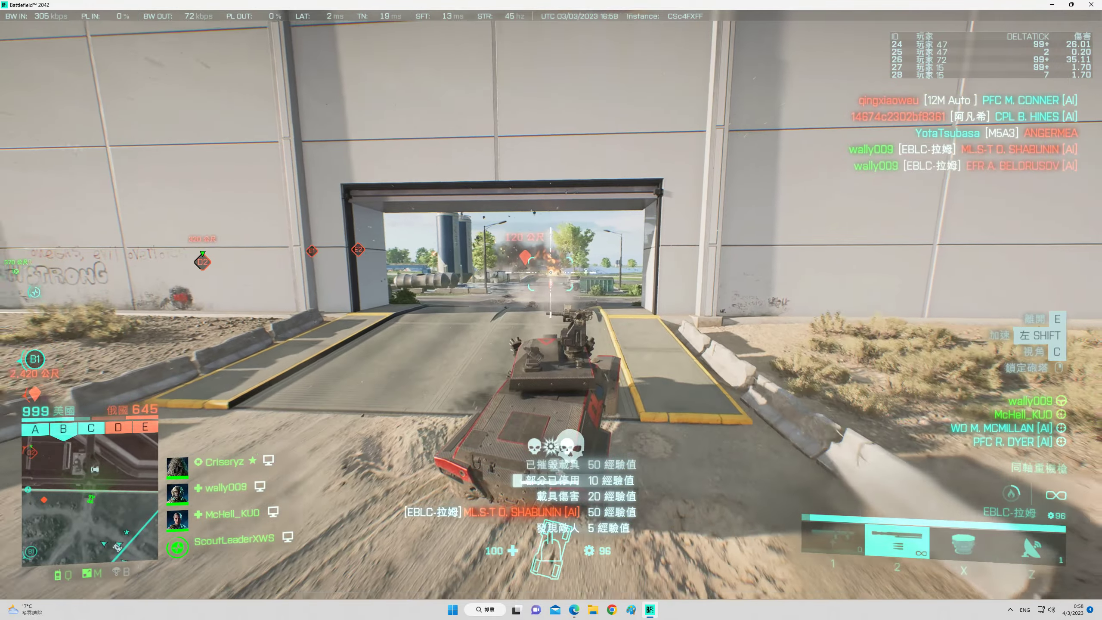
Turn the vehicle around and fire the coaxial machine gun at nearby soldiers.
left_click_drag(551, 310, 775, 309)
key("c")
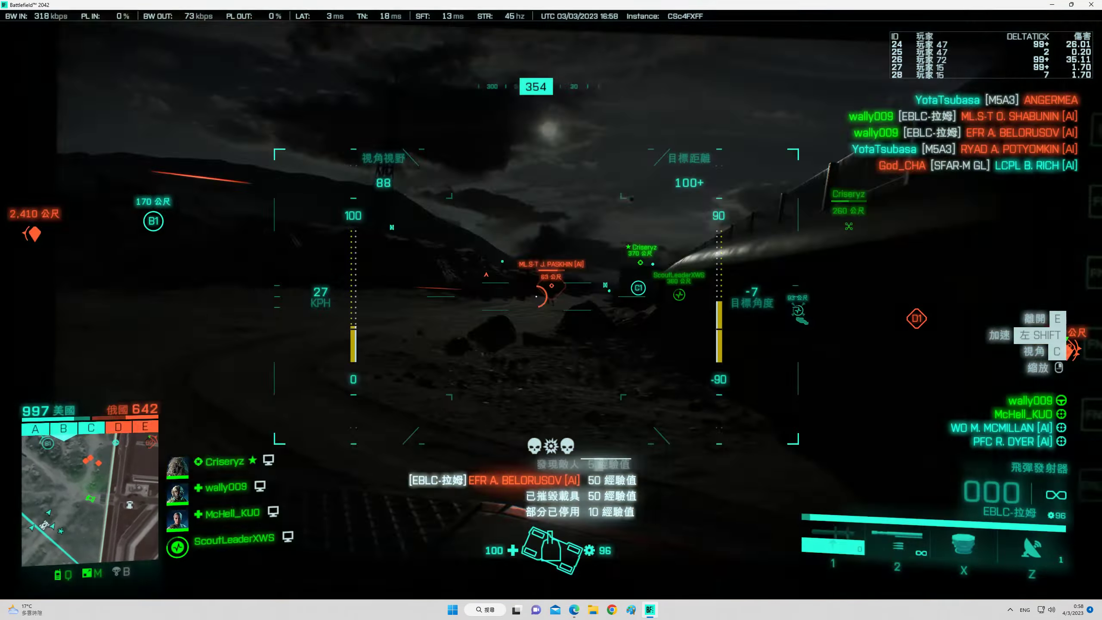
left_click(552, 310)
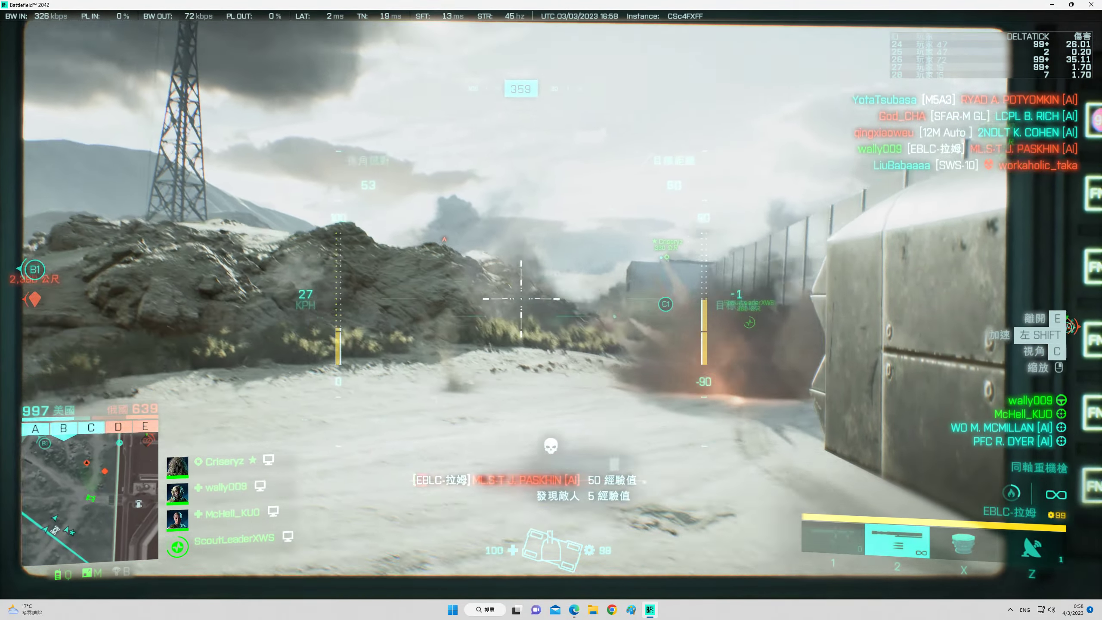
key("c")
Swing right and keep driving across the desert with missiles selected.
left_click_drag(551, 310, 732, 310)
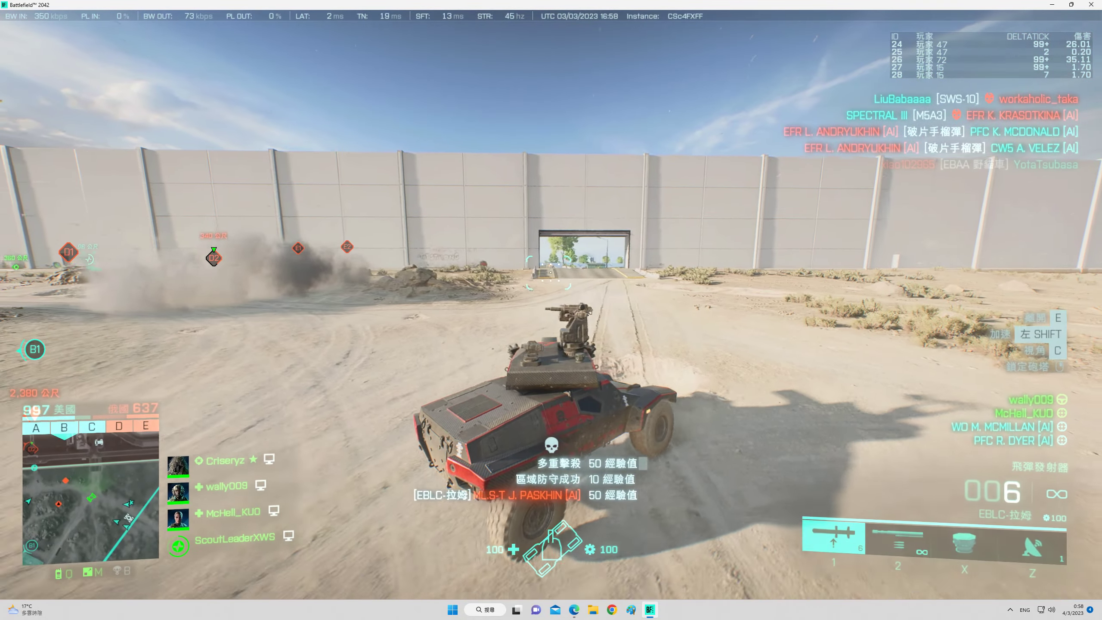
key("w")
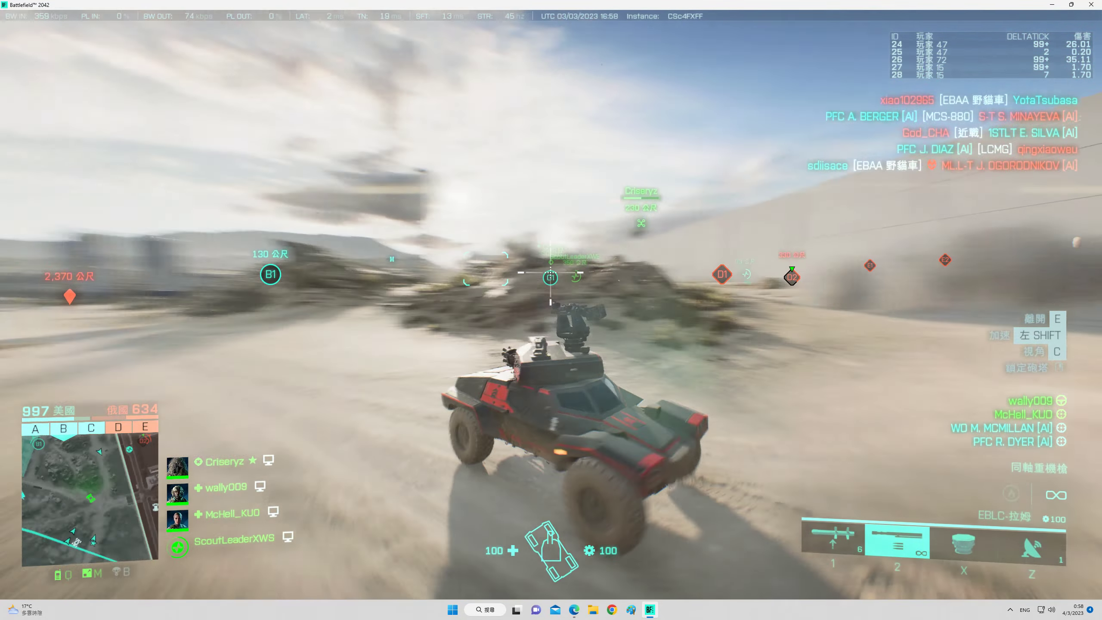
key("c")
key("c")
key("1")
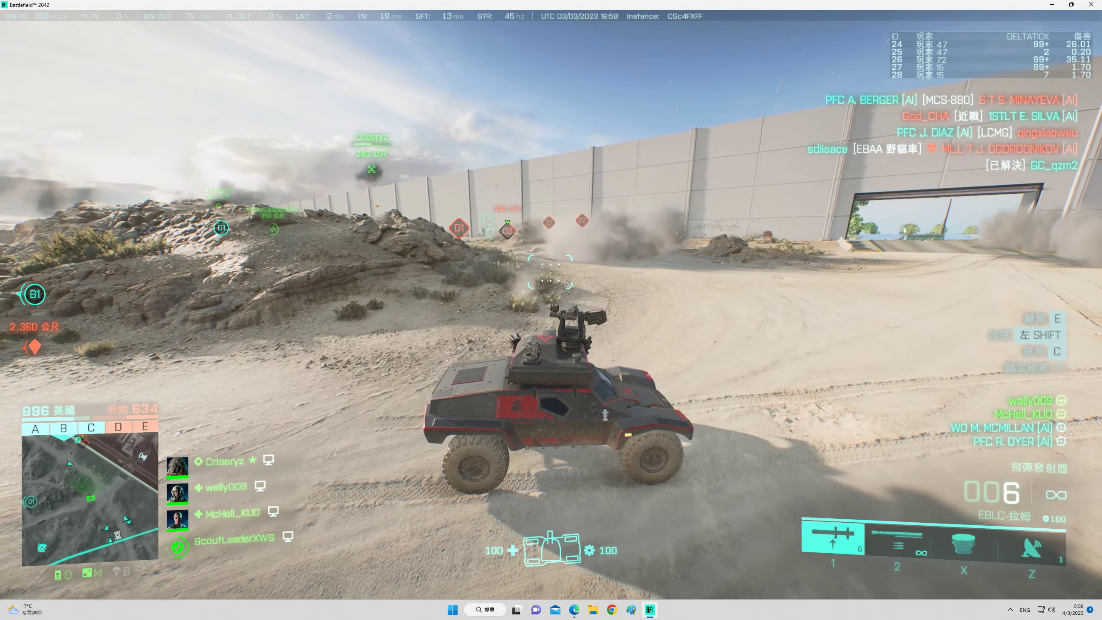
key("w")
key("w")
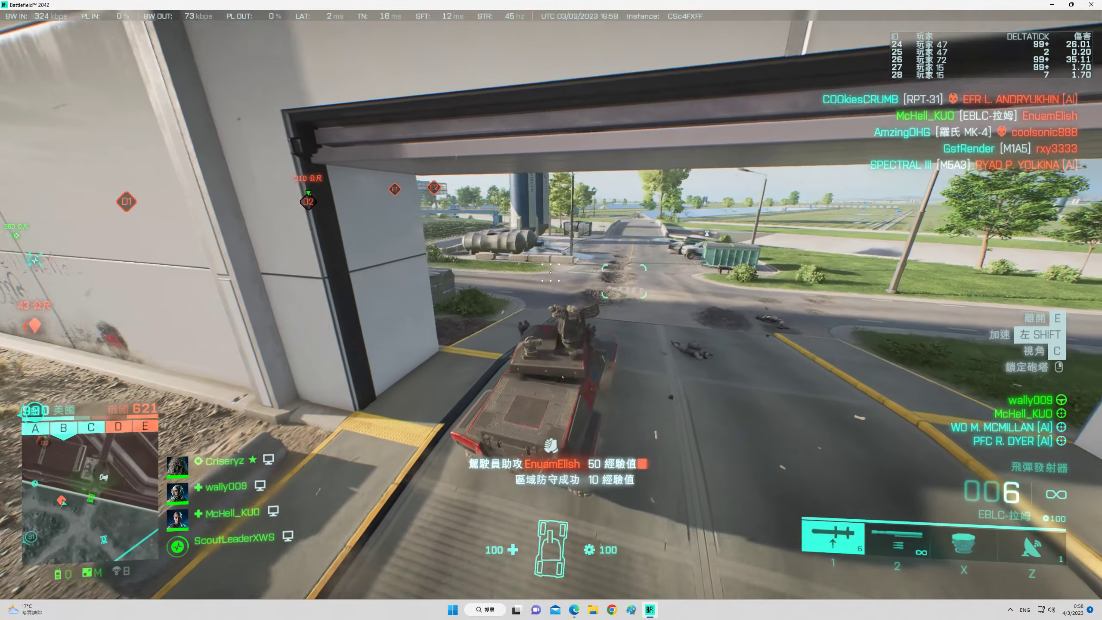
Aim at enemies by the glass building with the coaxial MG, then glance at the scoreboard.
key("c")
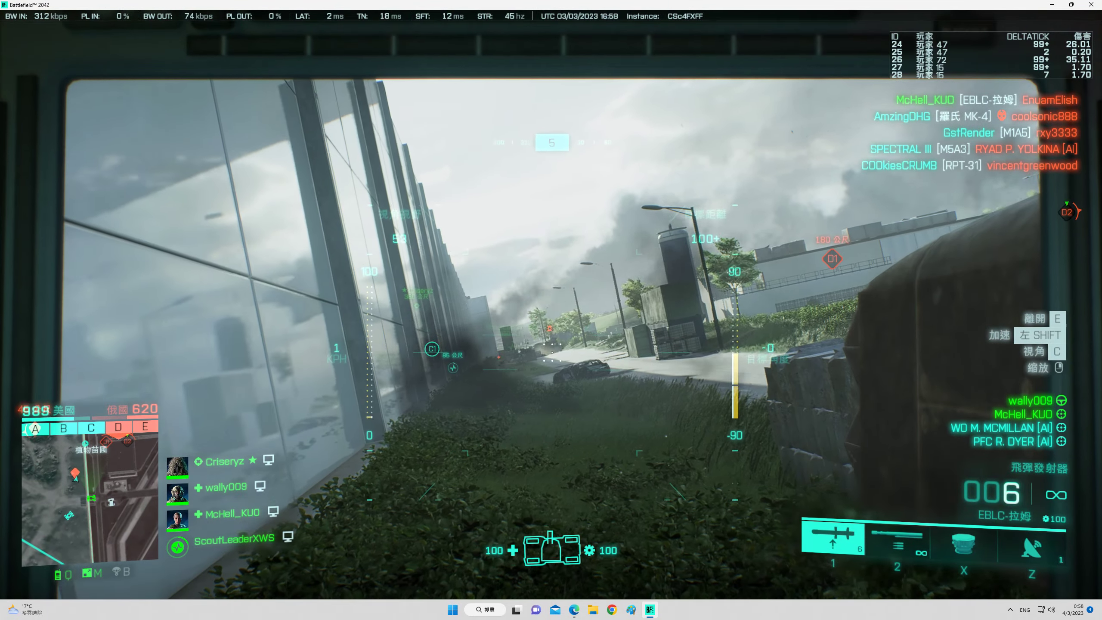
key("2")
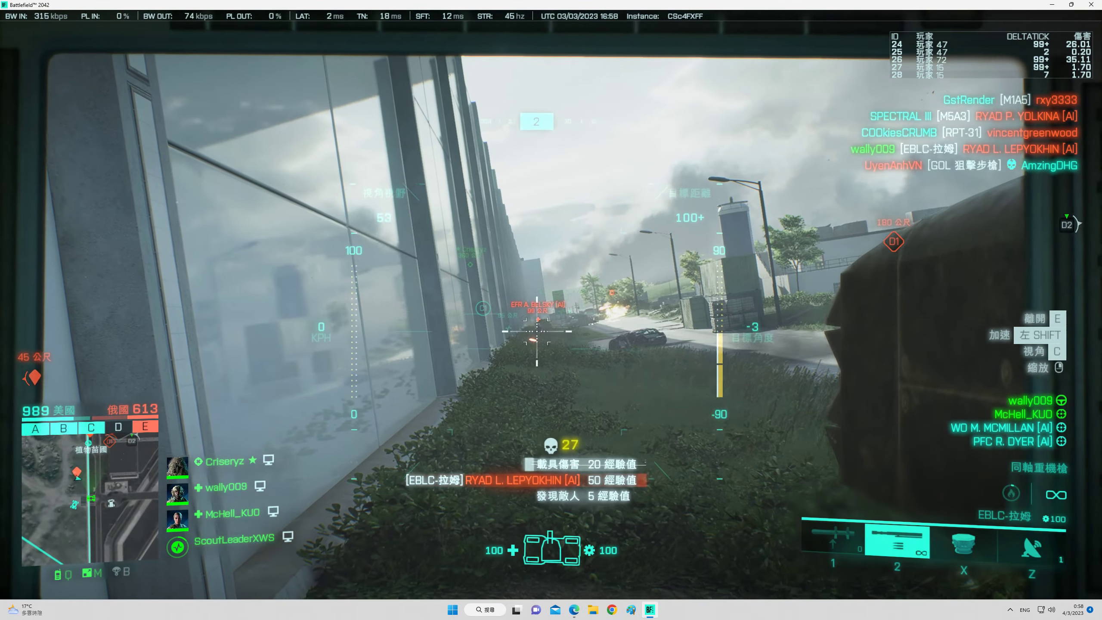
key("c")
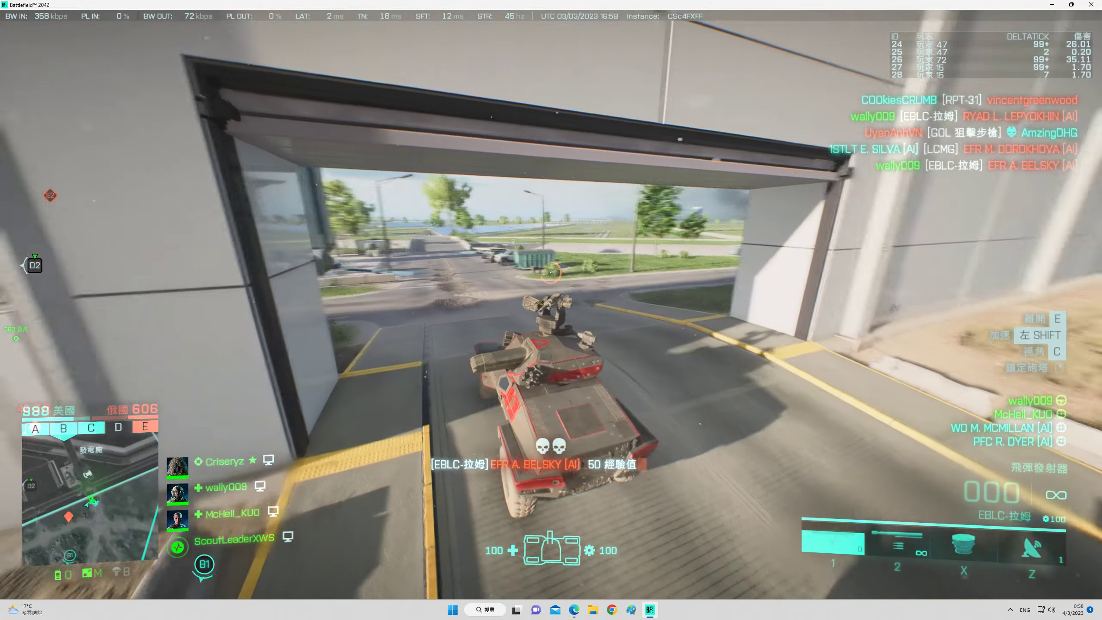
key("Tab")
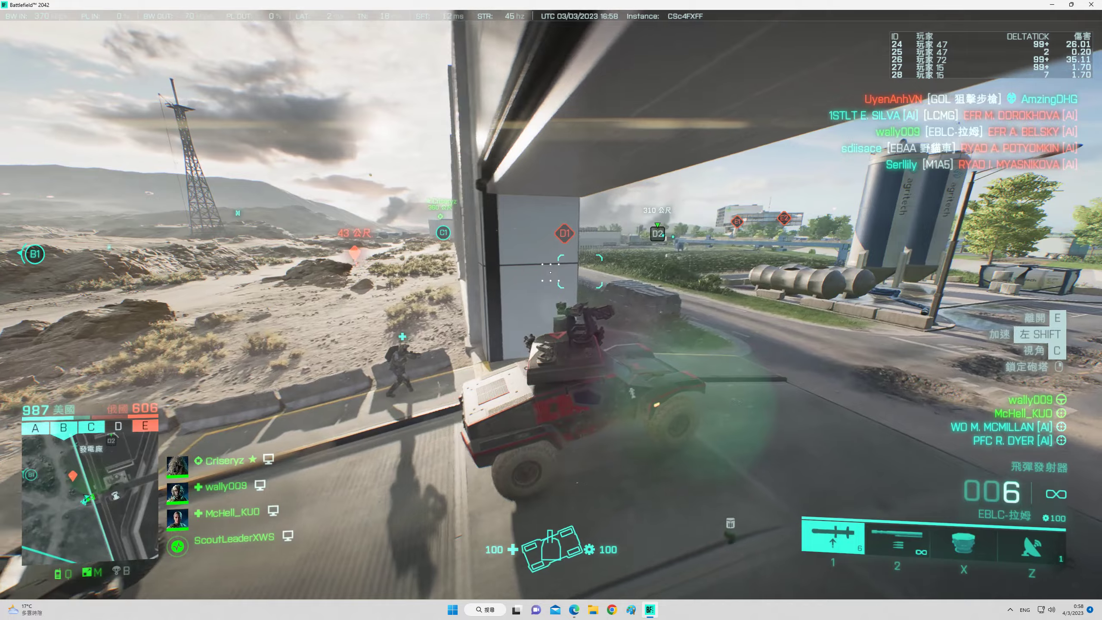
Aim at the glass-building enemies again, check the scoreboard, and pull back.
key("c")
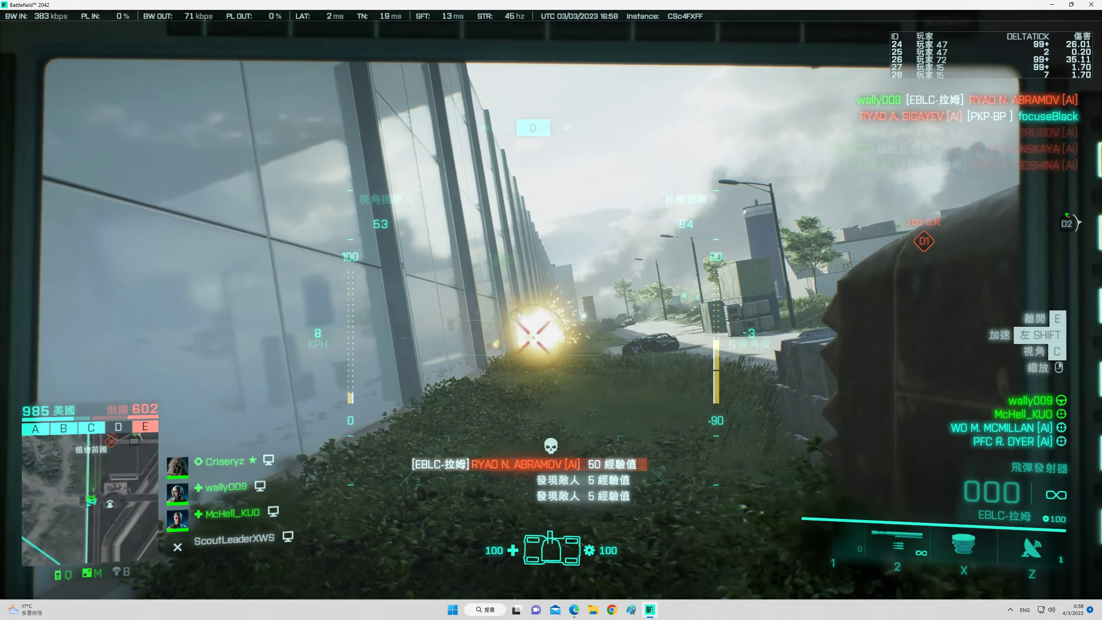
key("c")
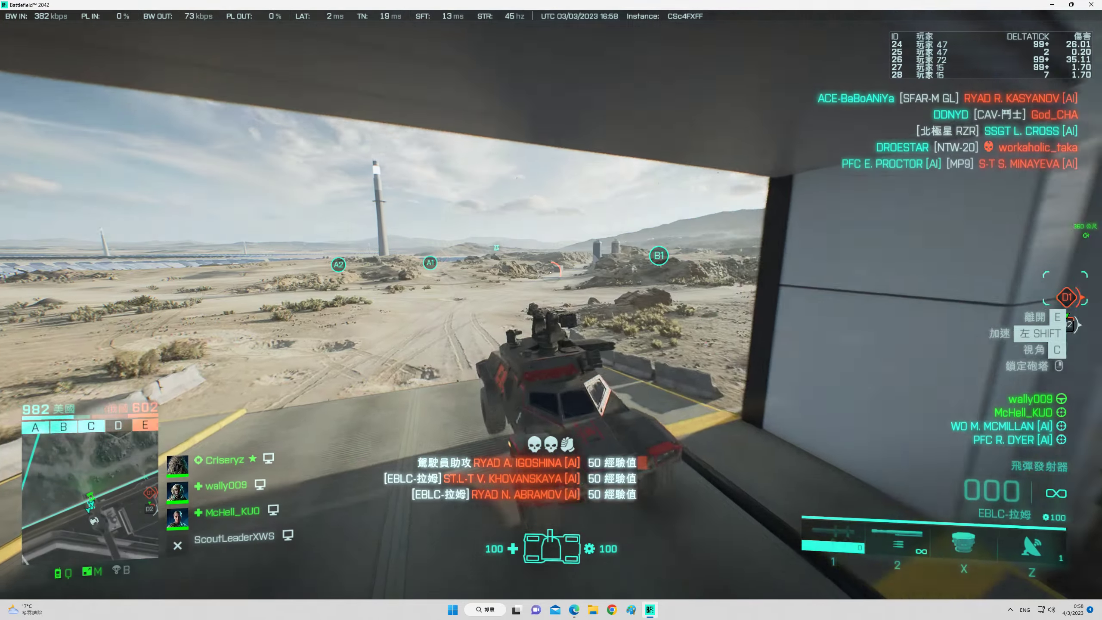
key("Tab")
key("Tab")
key("c")
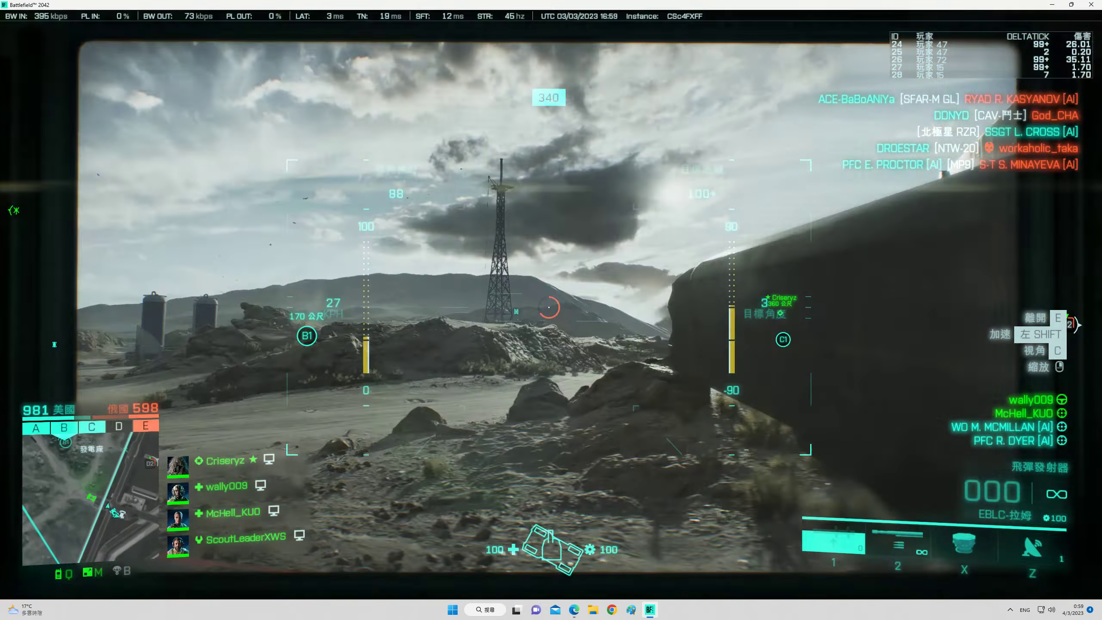
key("c")
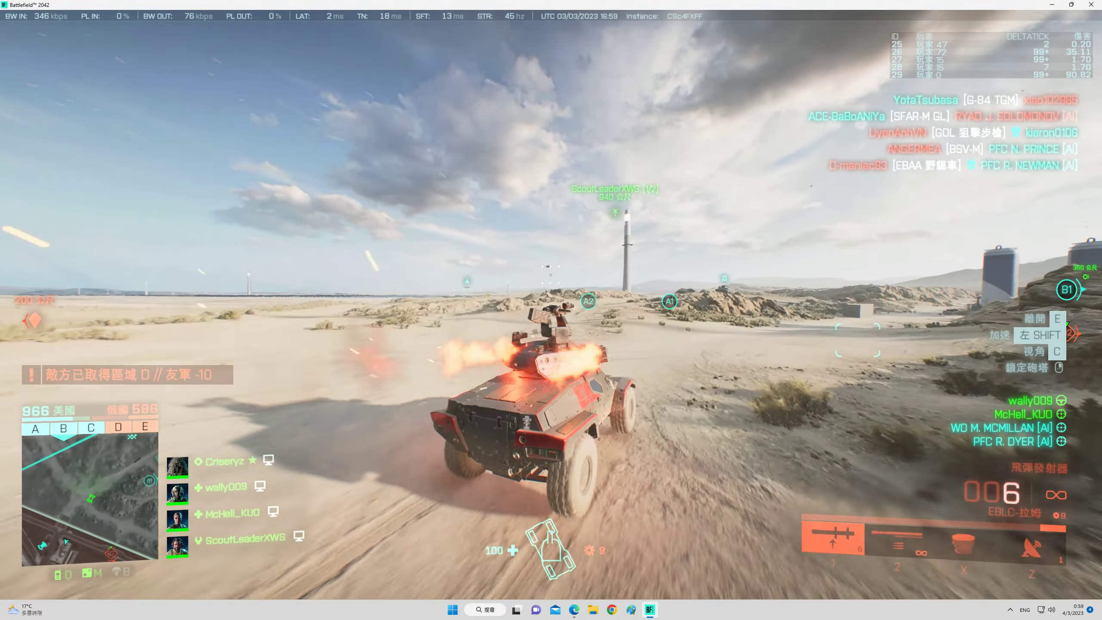
Aim the gunner sight at the enemy helicopter and fire missiles at it.
key("c")
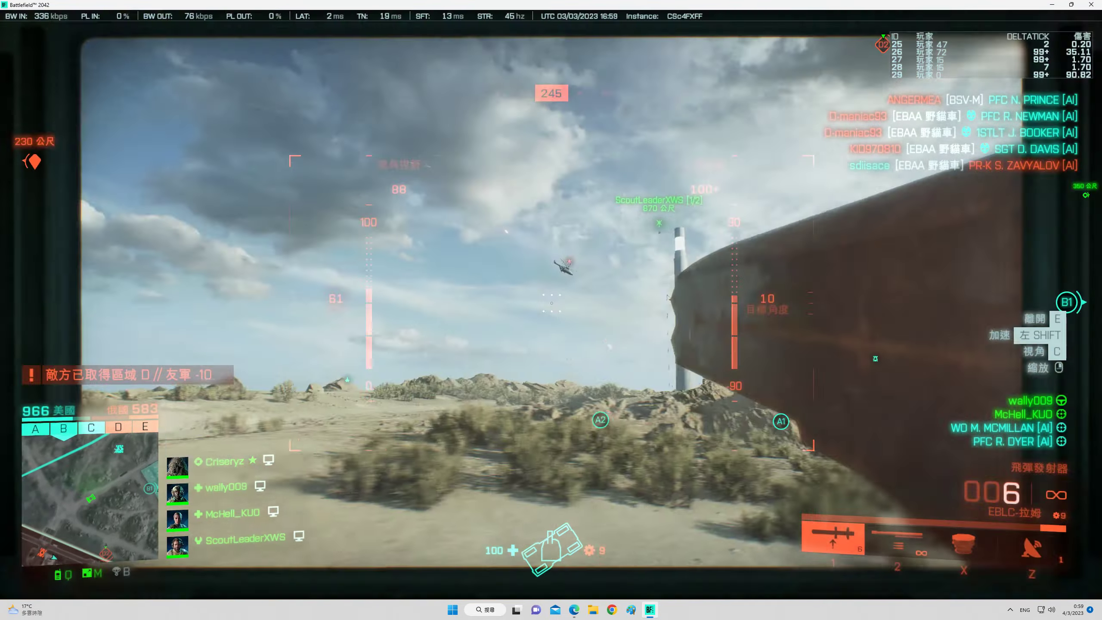
key("c")
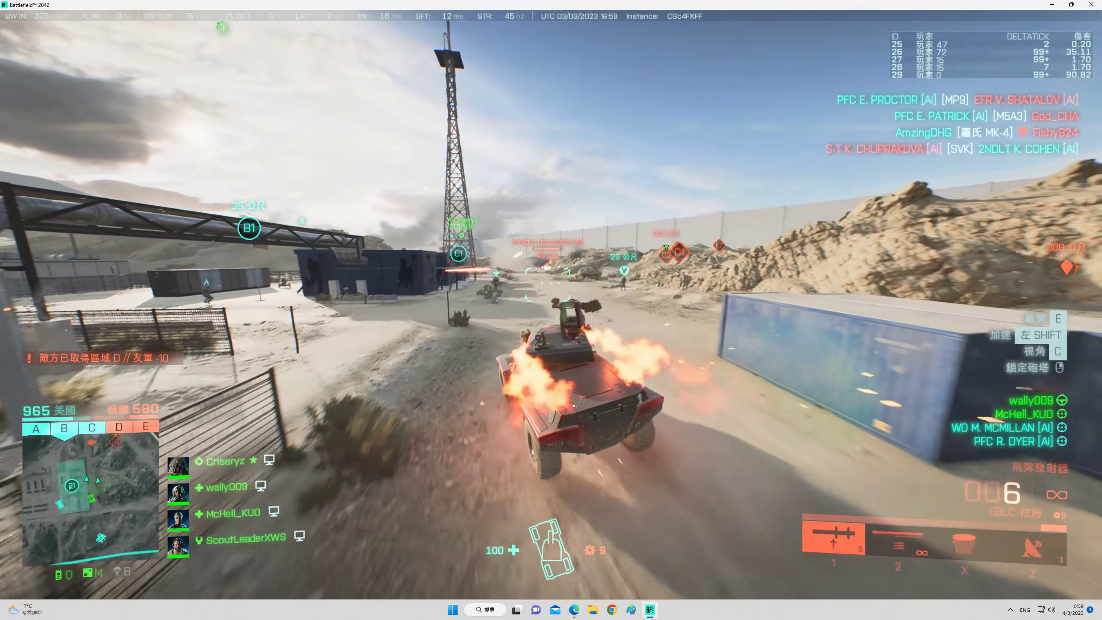
key("c")
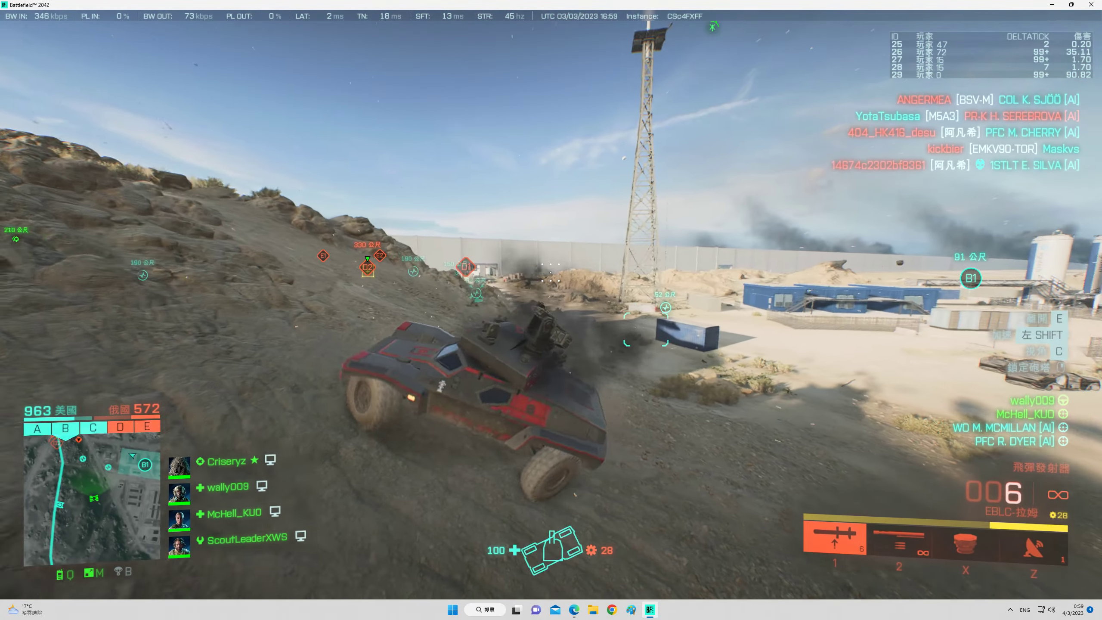
Fire missiles at an enemy and at a soldier on the ridge.
key("c")
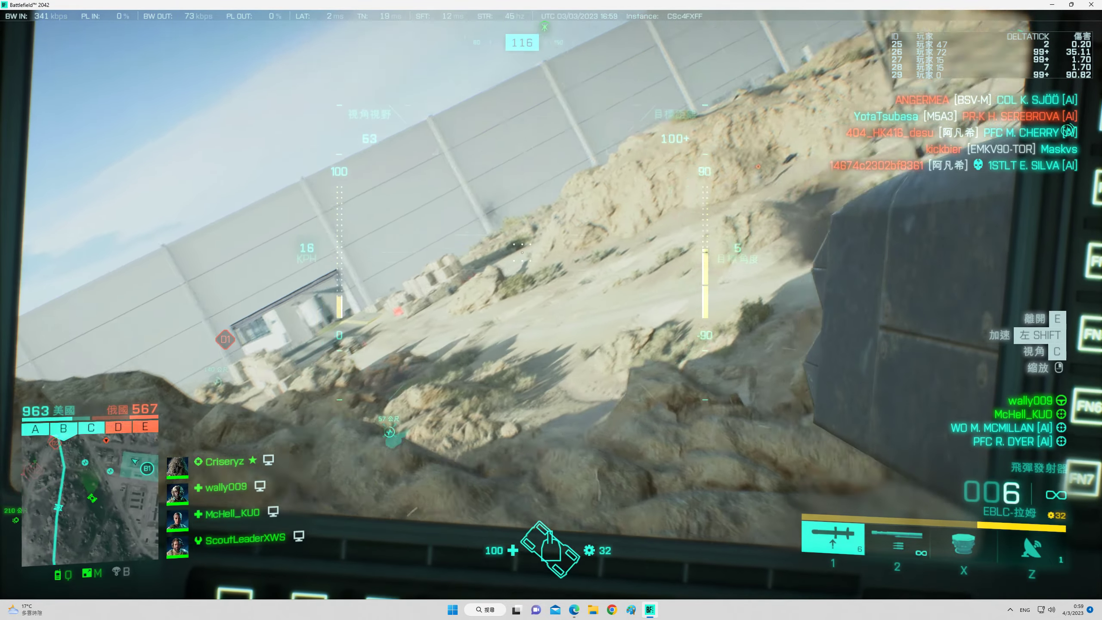
key("c")
left_click(551, 310)
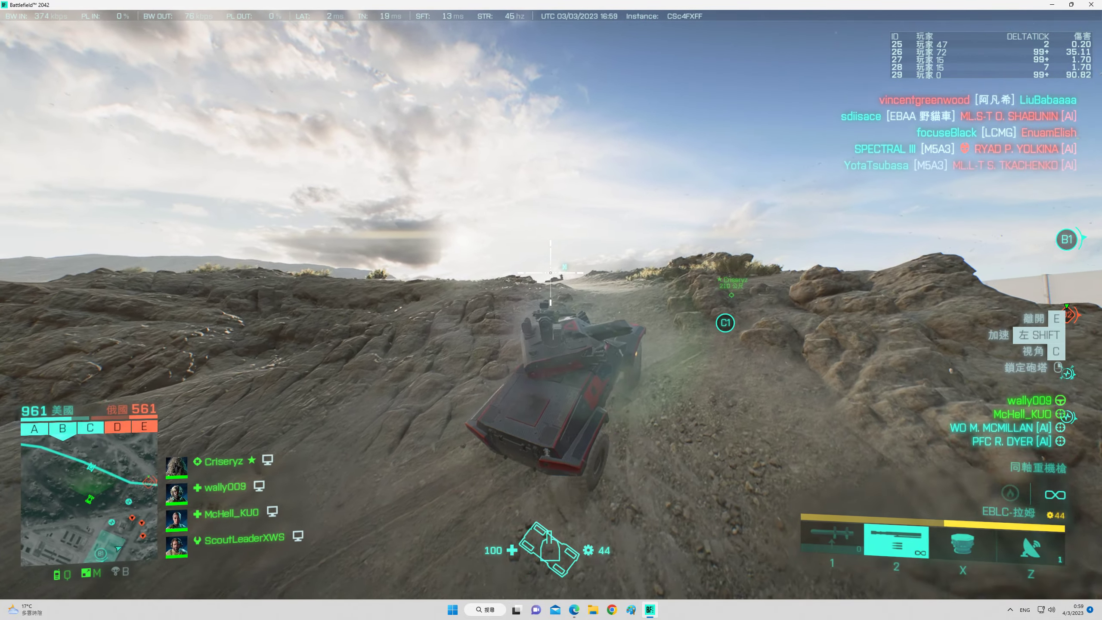
key("c")
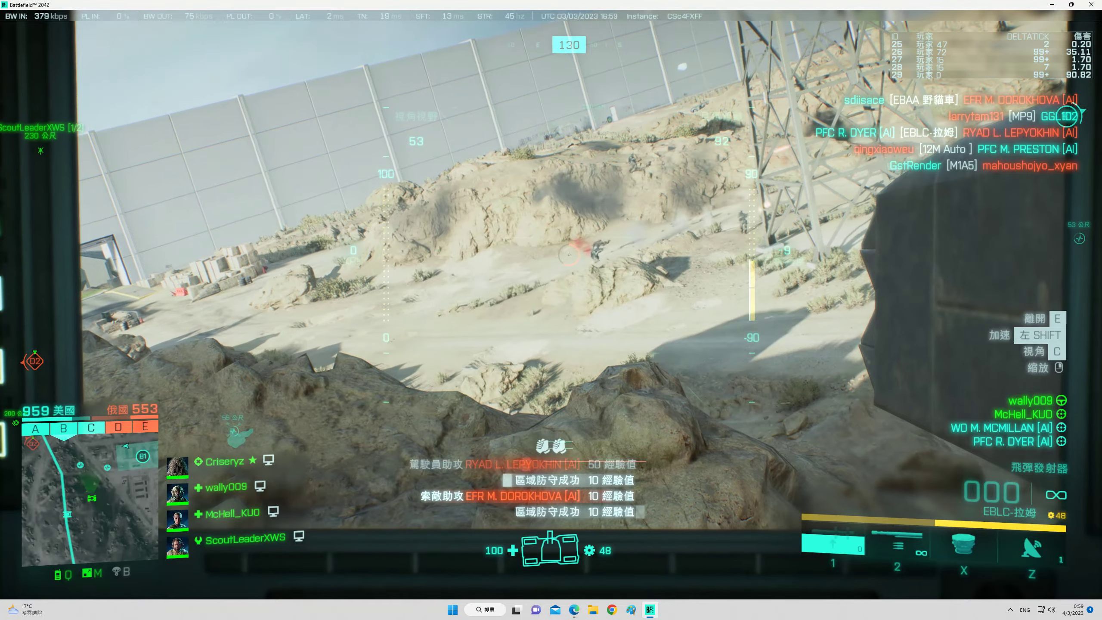
left_click(552, 250)
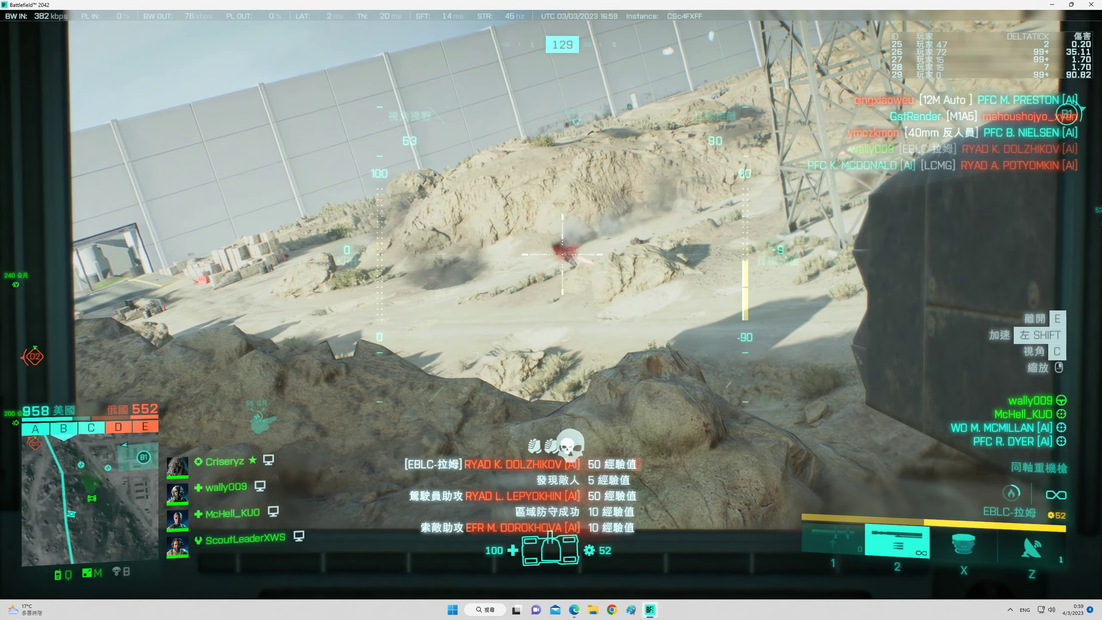
key("c")
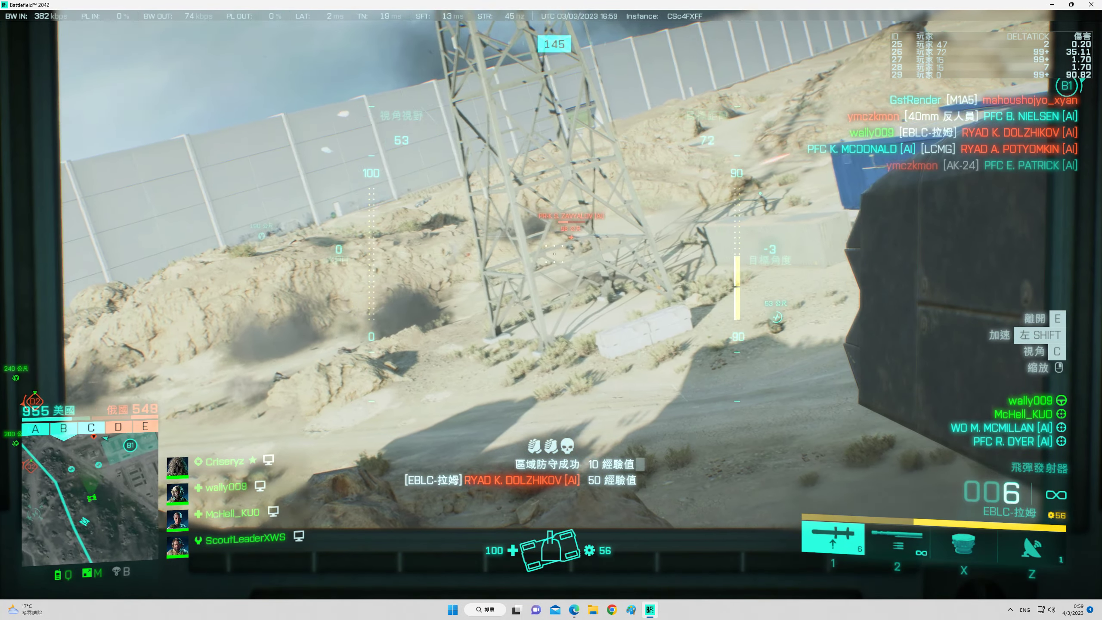
key("c")
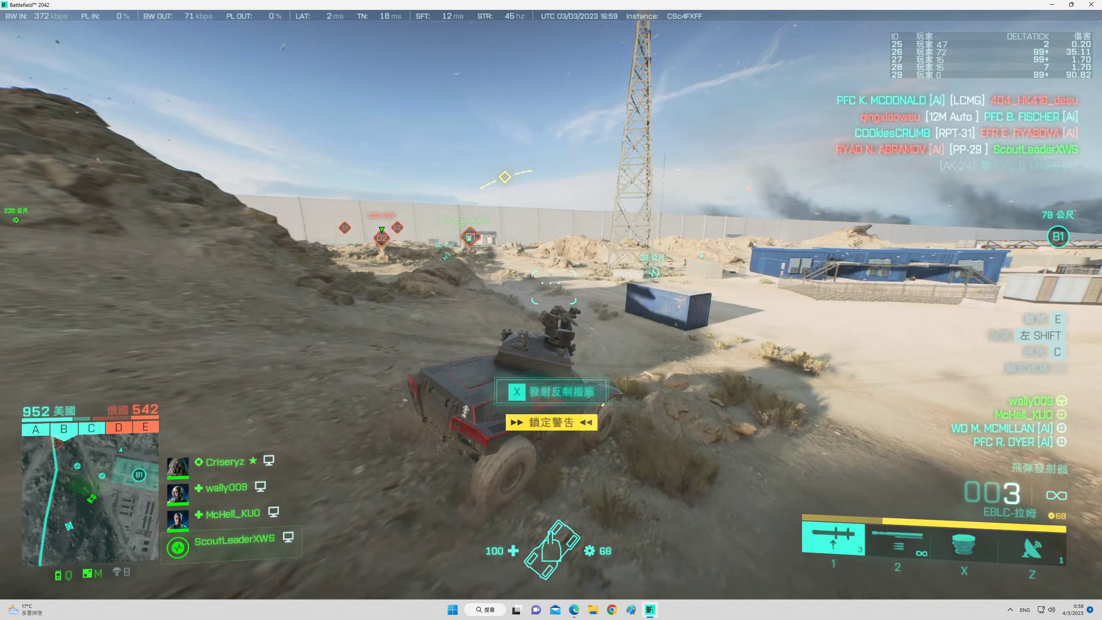
Hop out and back into the vehicle, fire the coaxial MG, then reselect missiles.
key("e")
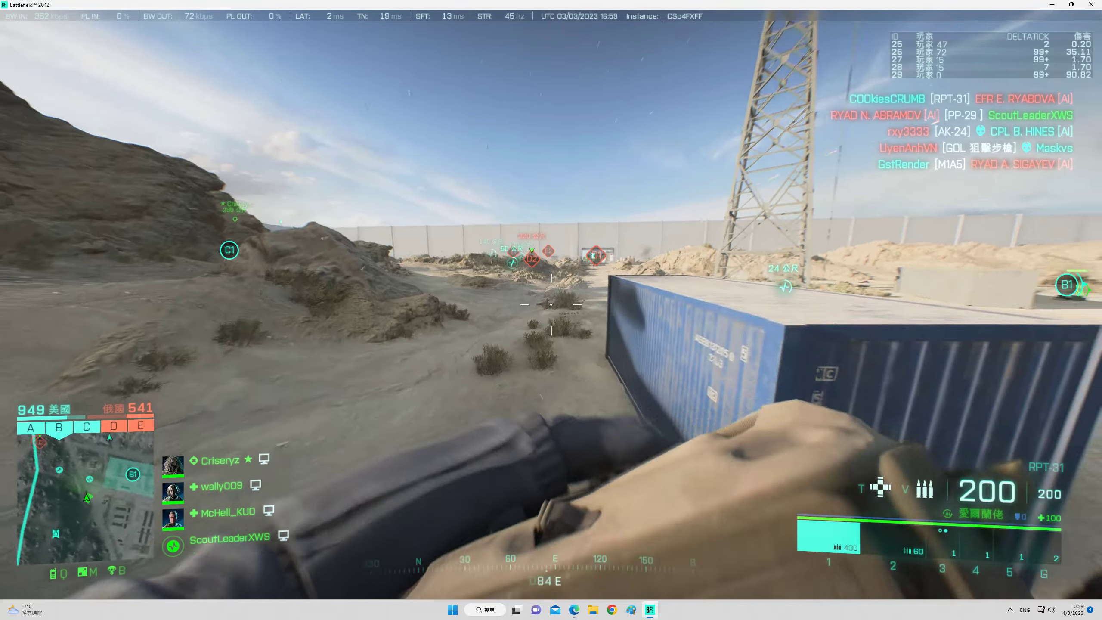
key("e")
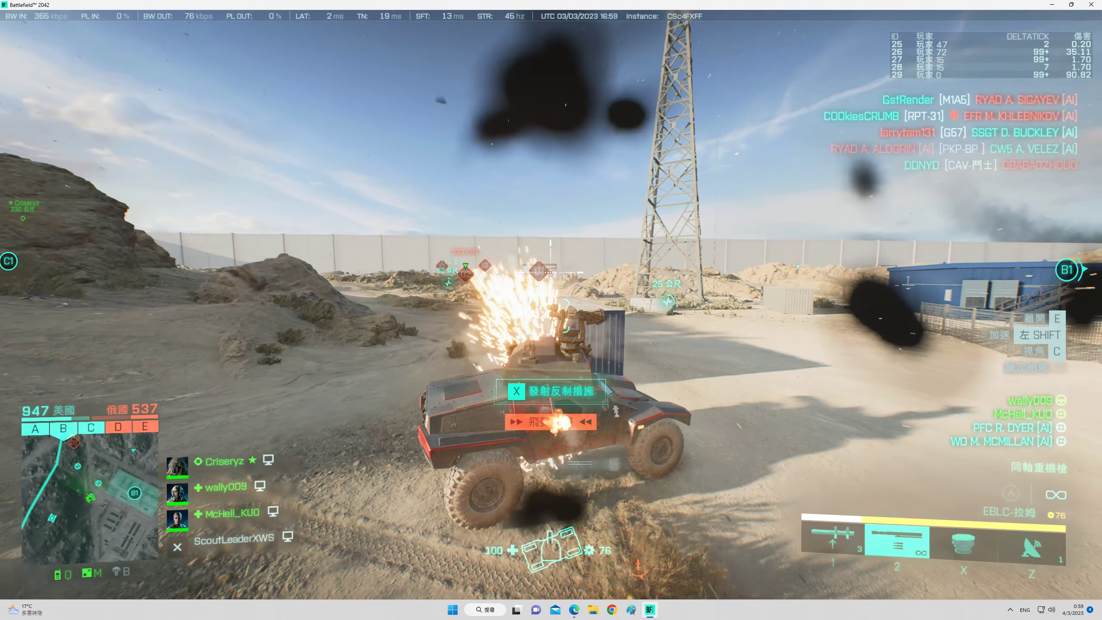
key("c")
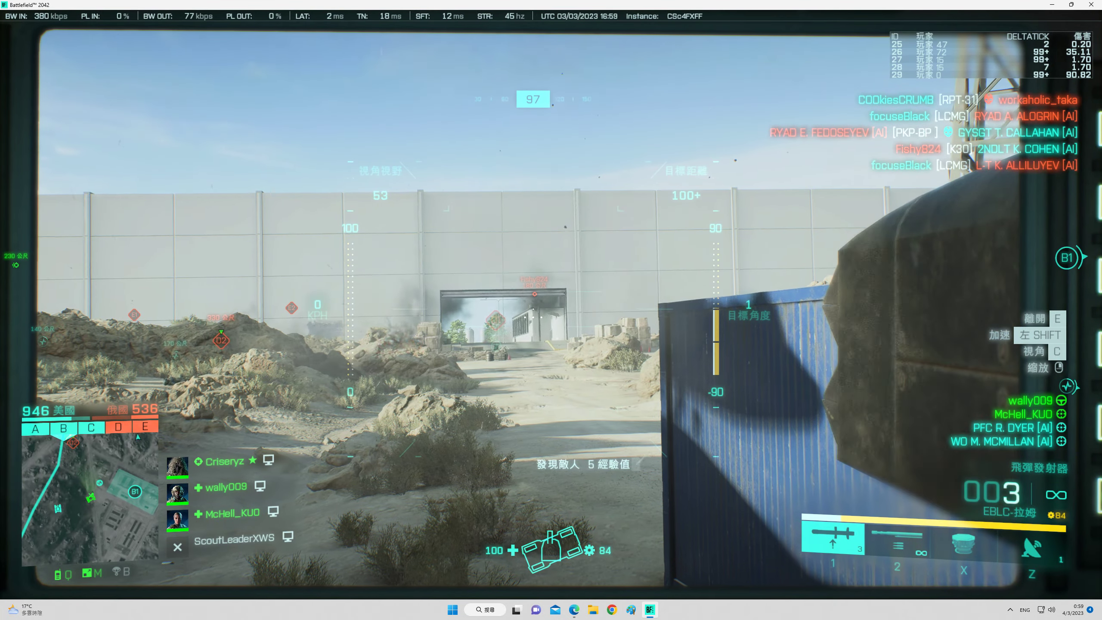
key("2")
key("c")
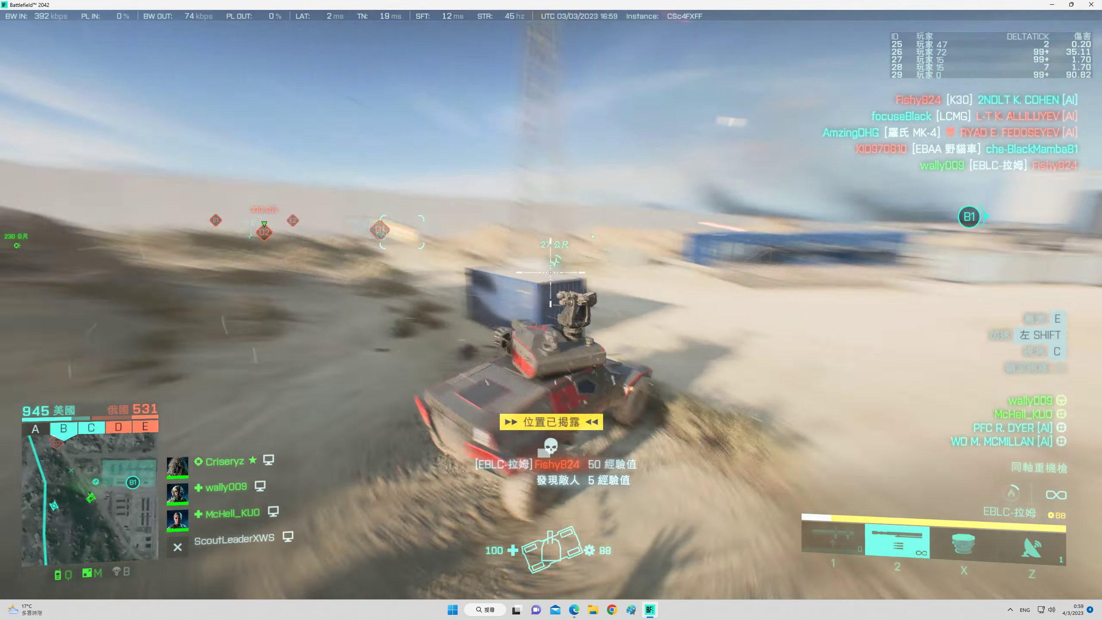
key("c")
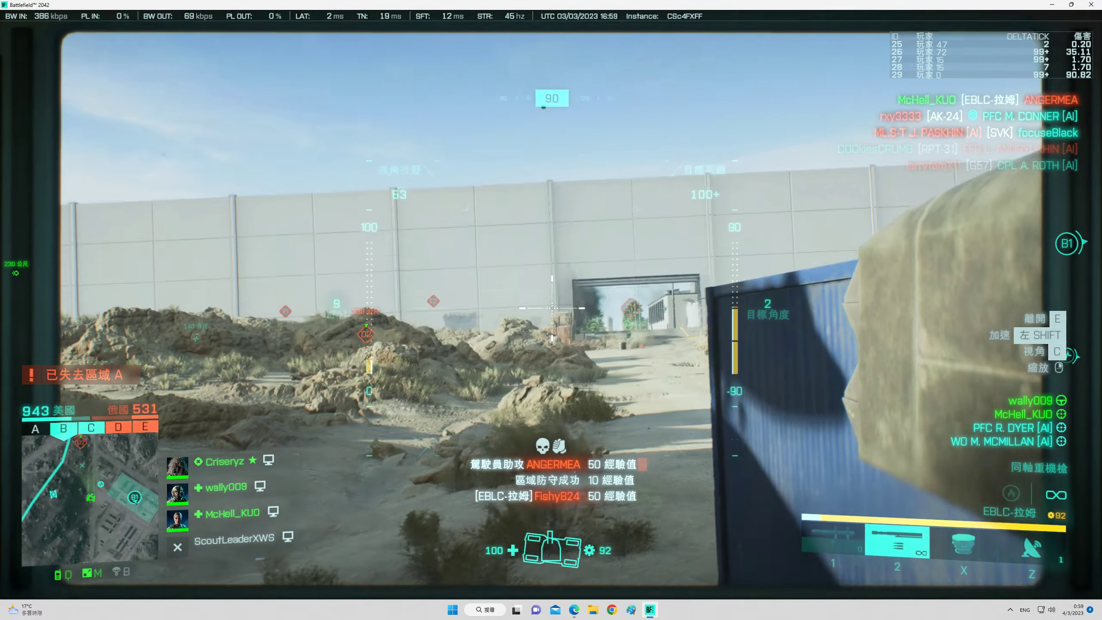
key("c")
key("1")
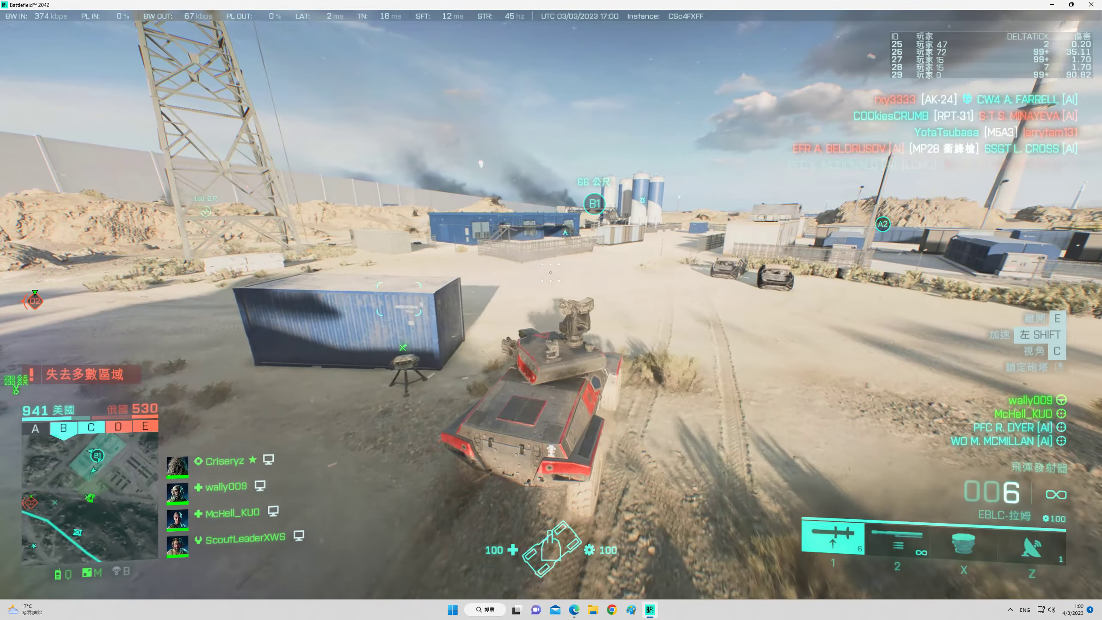
Check the scoreboard, then drive past C1 down the perimeter wall road.
key("Tab")
key("Tab")
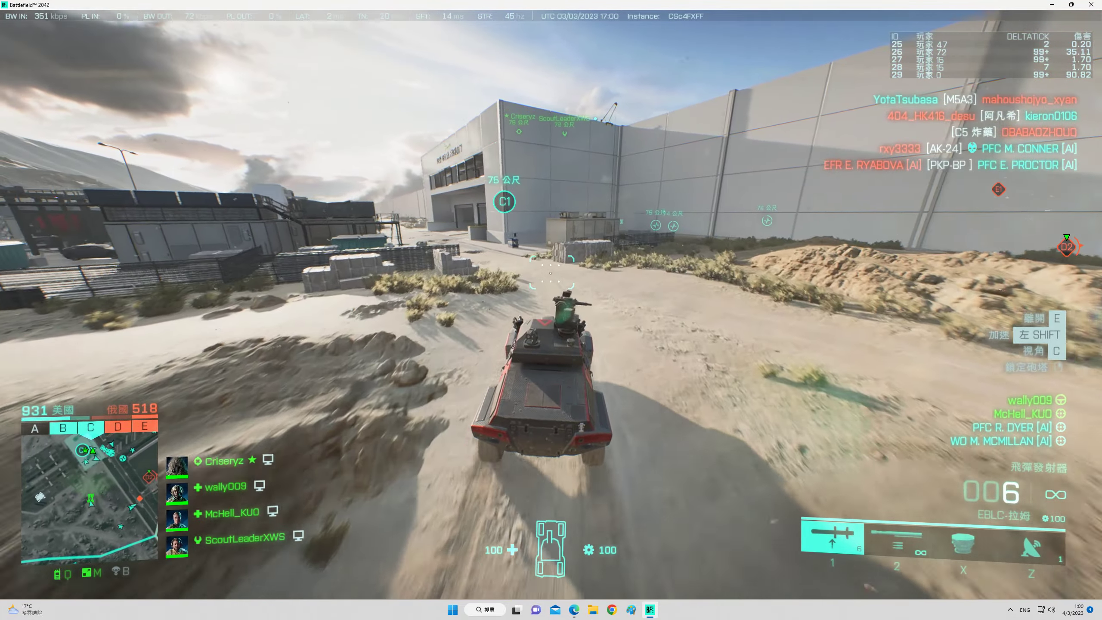
key("c")
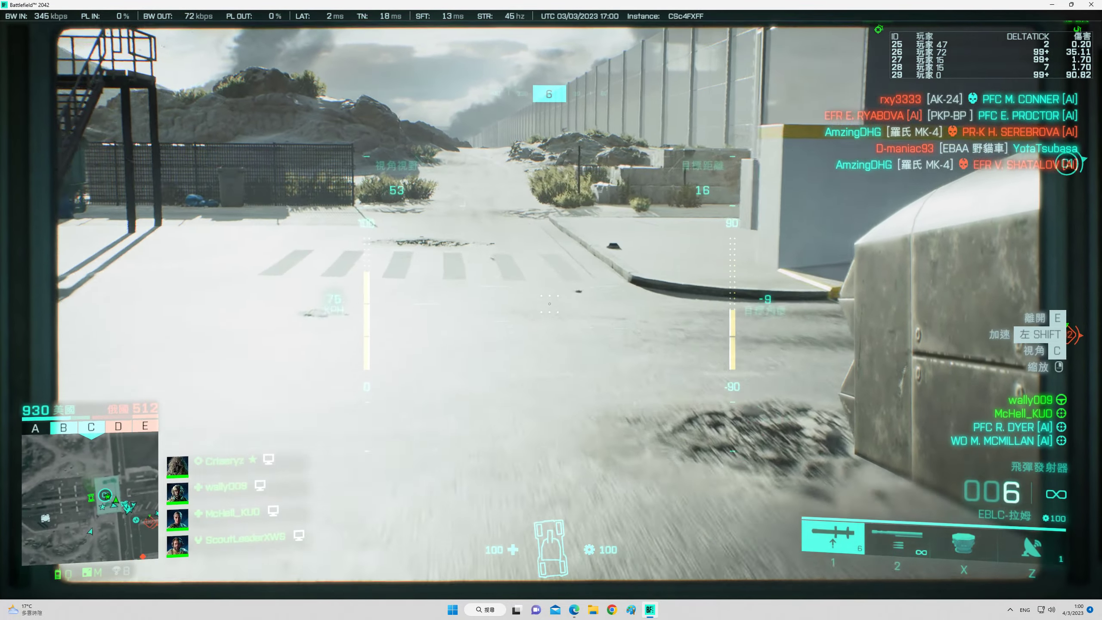
key("c")
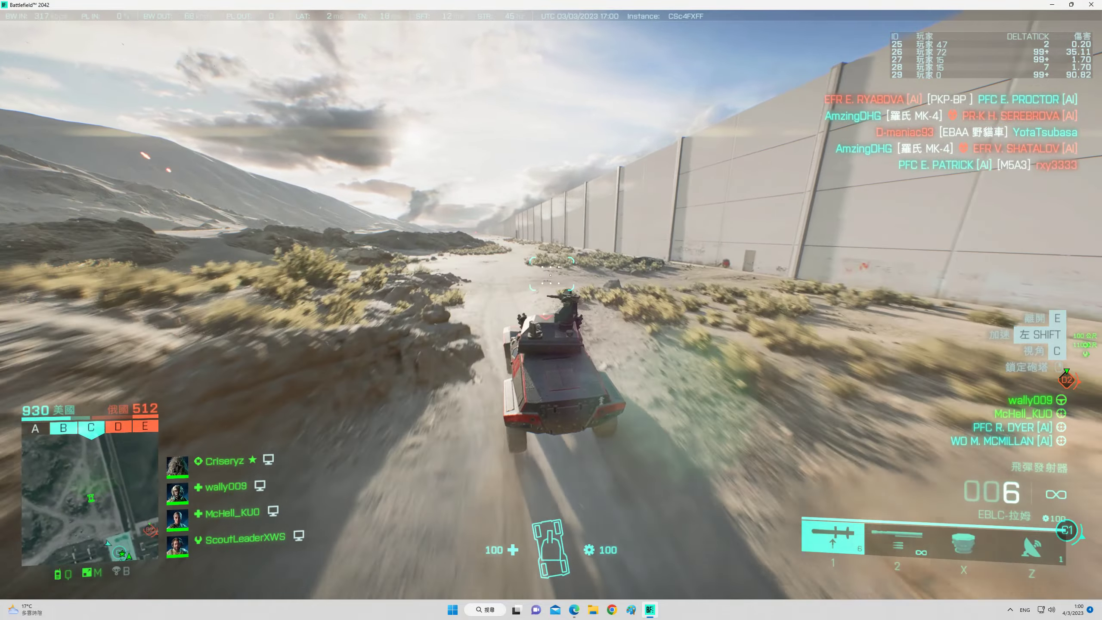
Check the team standings on the scoreboard.
key("Tab")
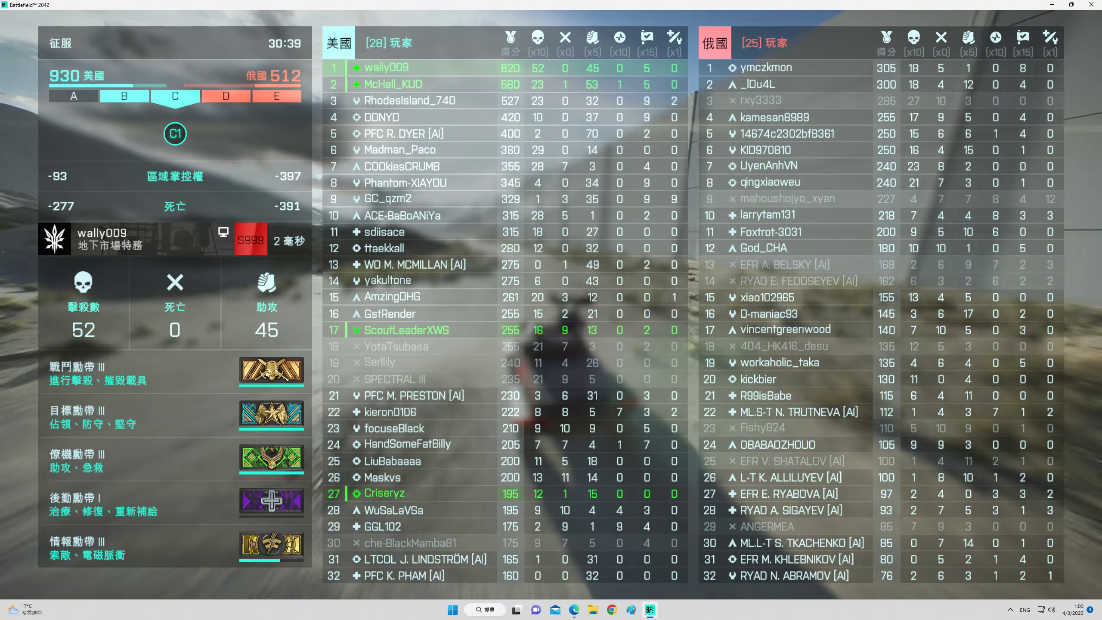
key("Tab")
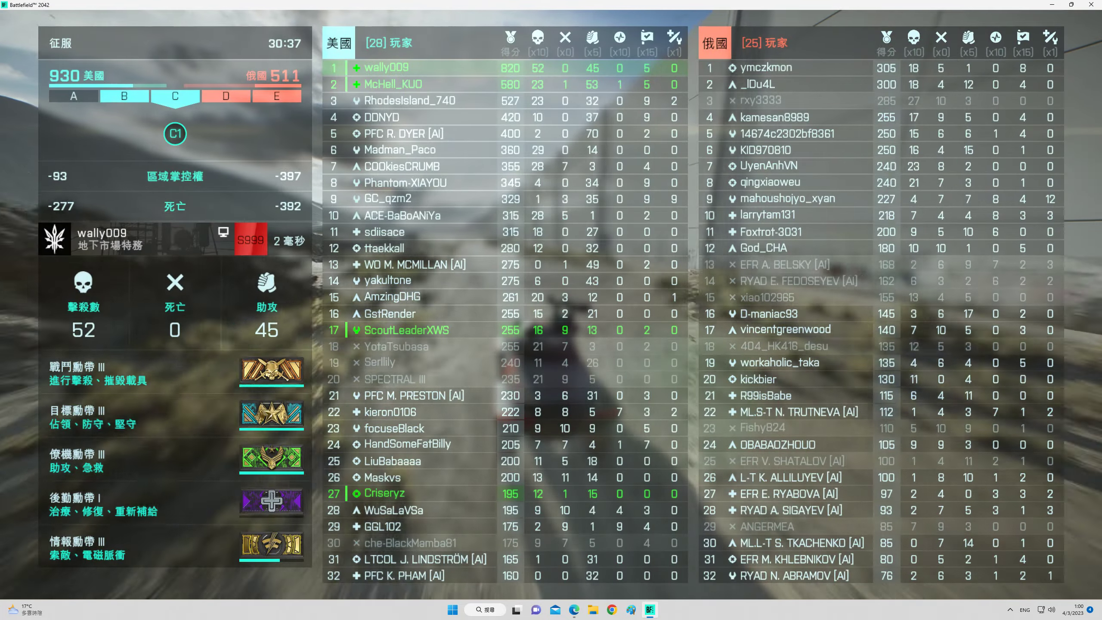
key("Tab")
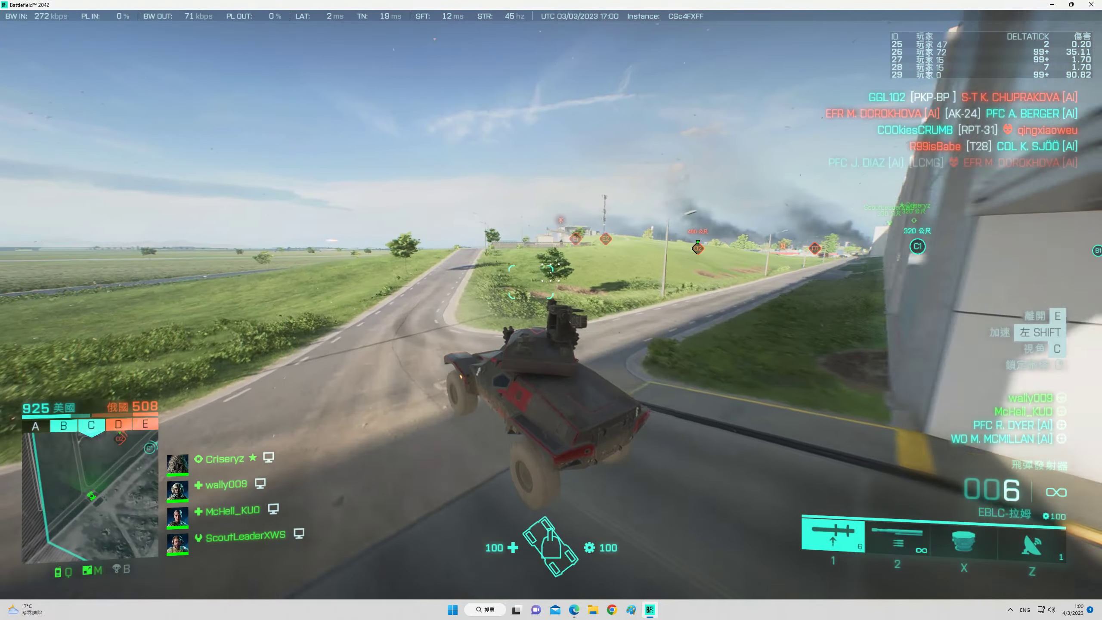
Aim the gunner sight at the enemy helicopter and shoot it down.
key("c")
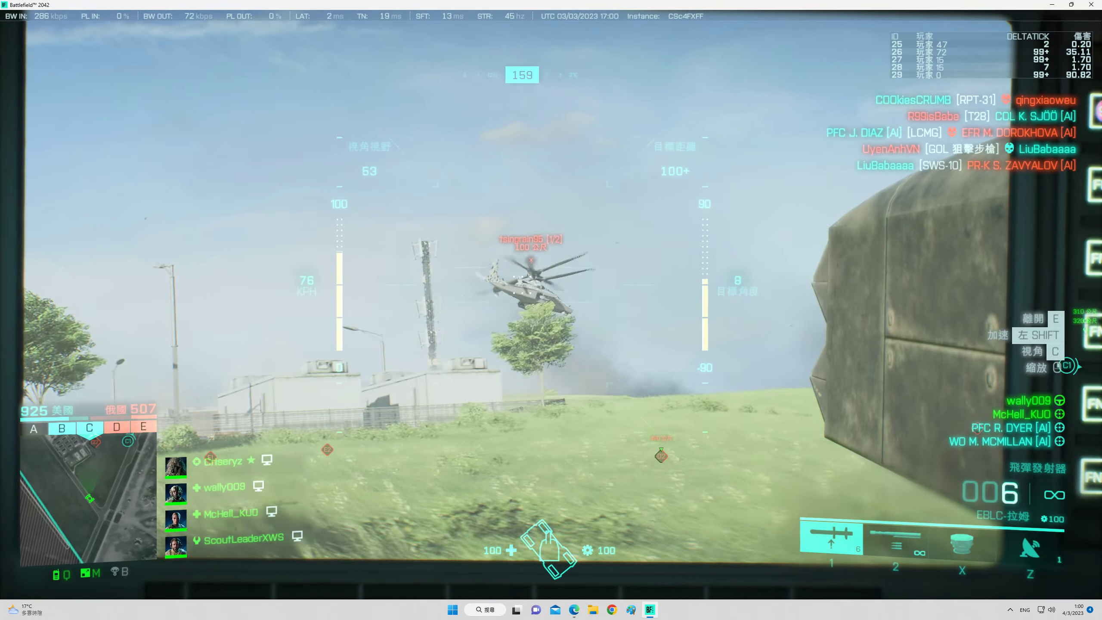
key("c")
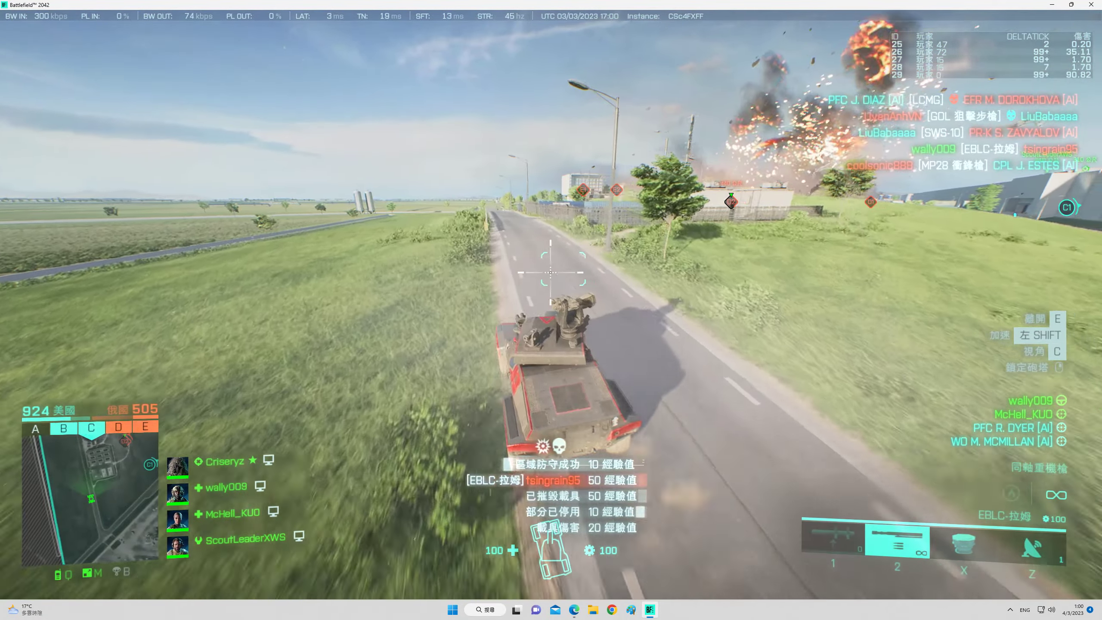
key("1")
key("c")
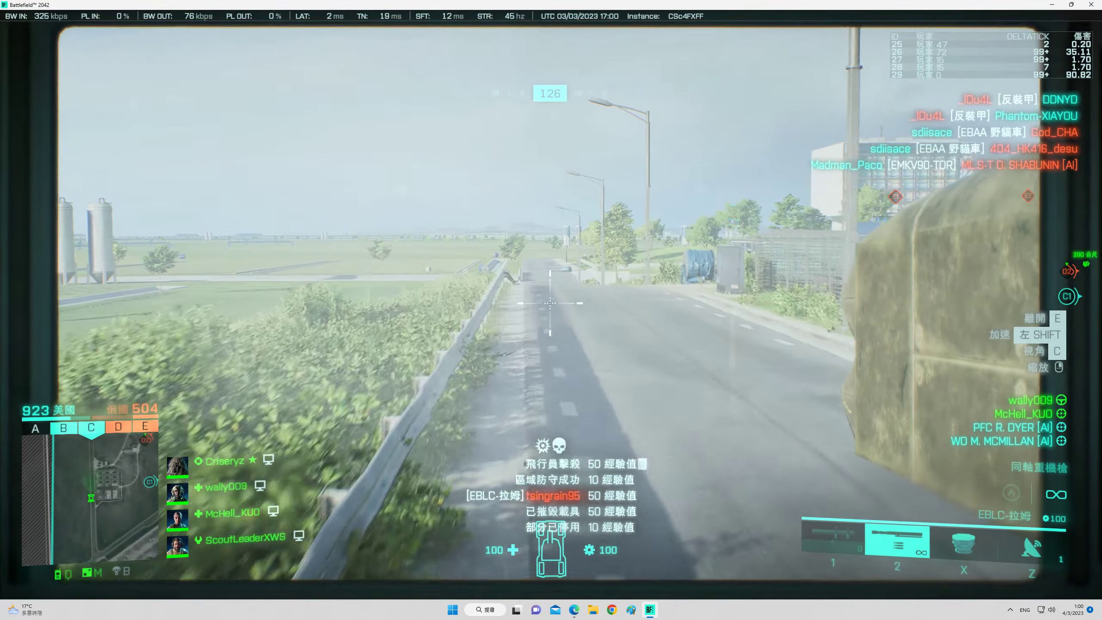
key("c")
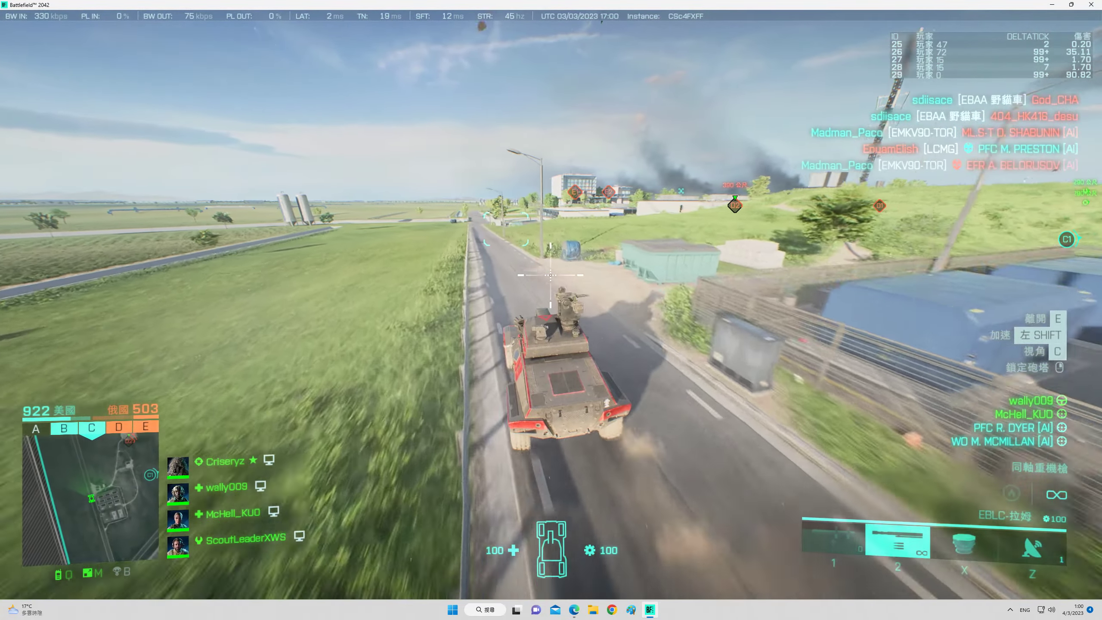
Drive past the E-sector building into the canal toward D2, reselecting missiles.
key("c")
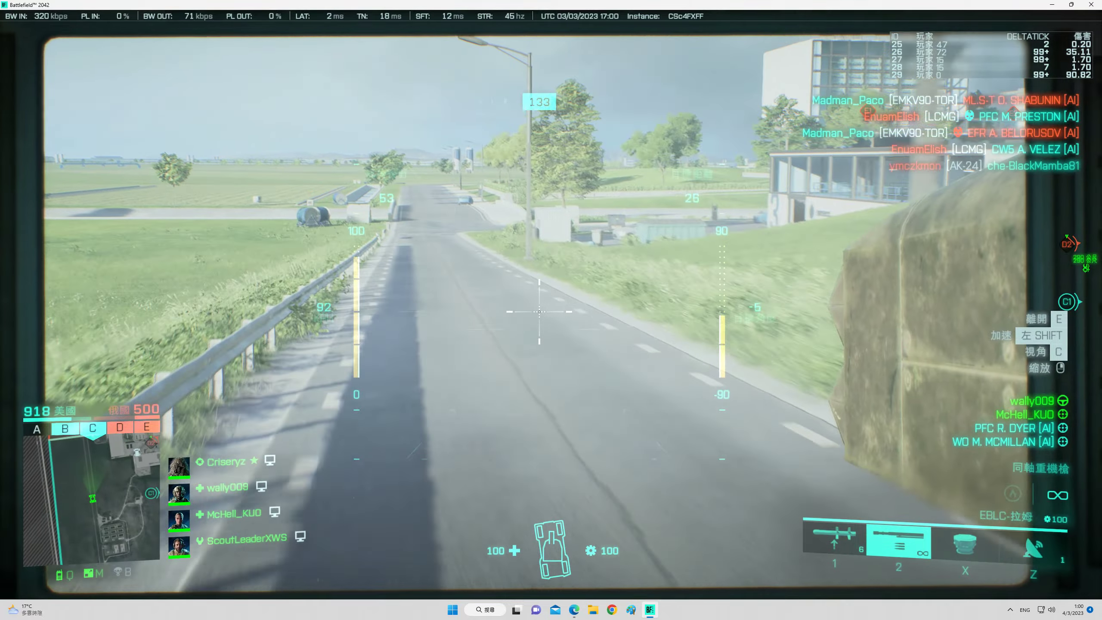
key("c")
key("c")
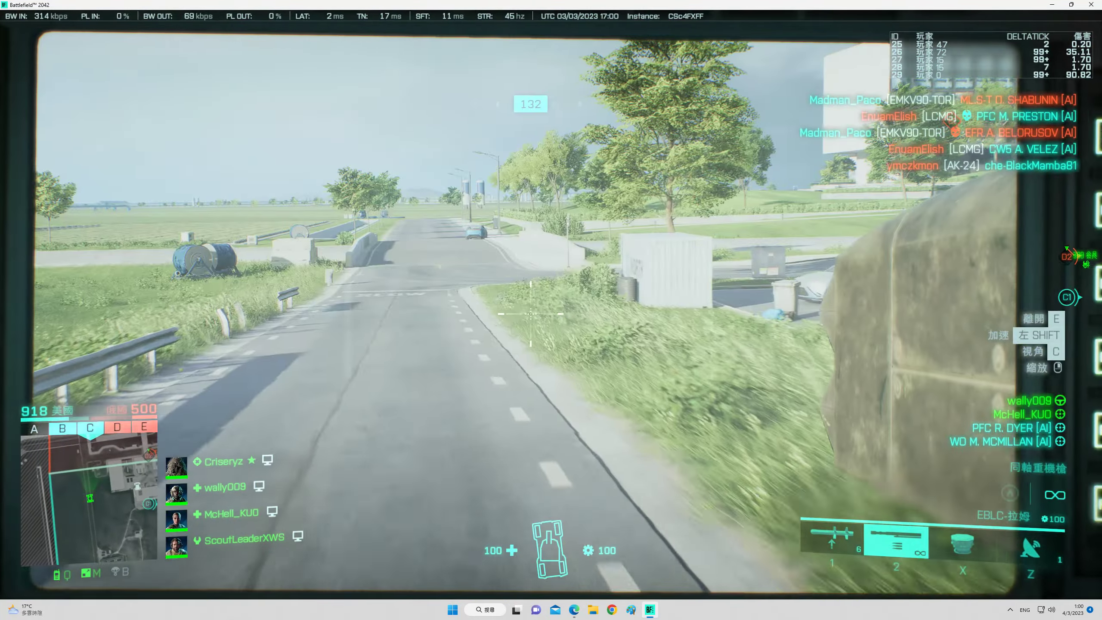
key("c")
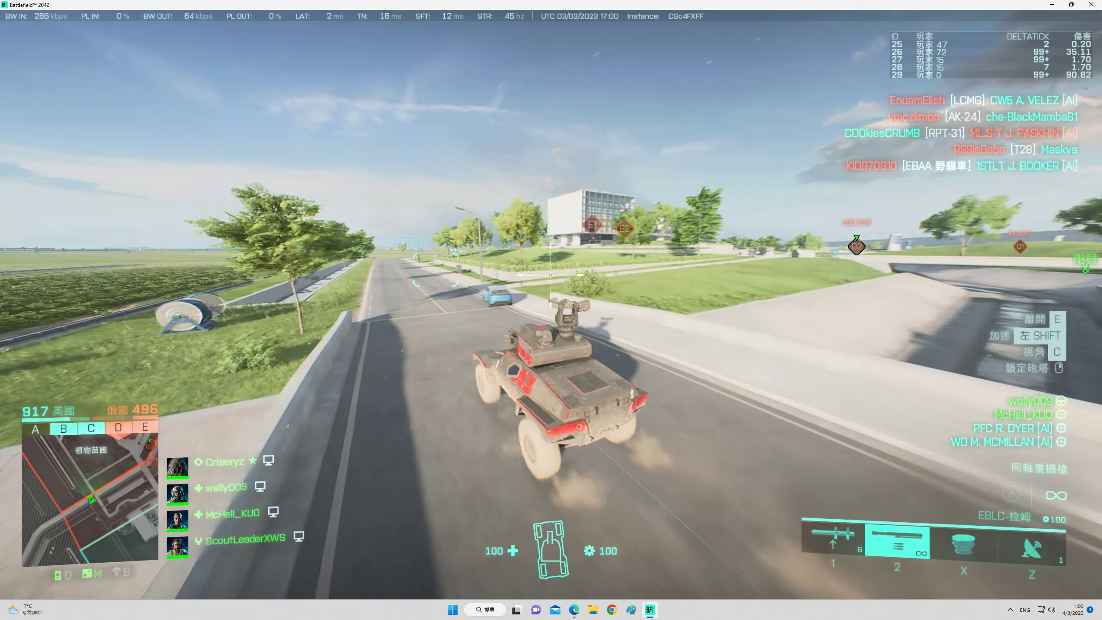
key("1")
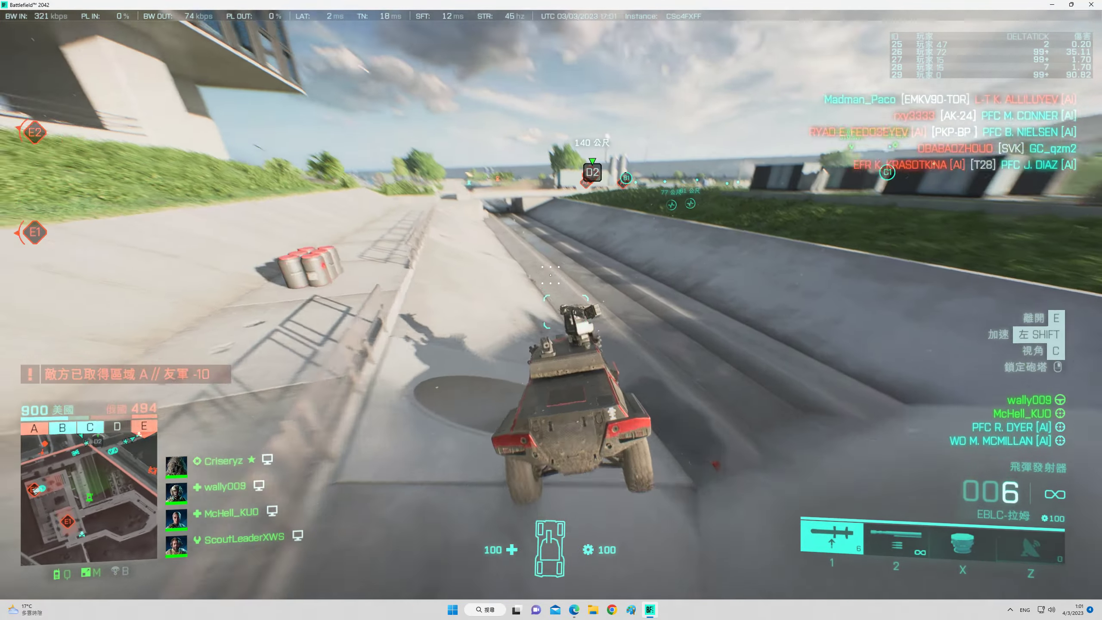
Fire missiles through the turret sight at soldiers near the canal.
key("c")
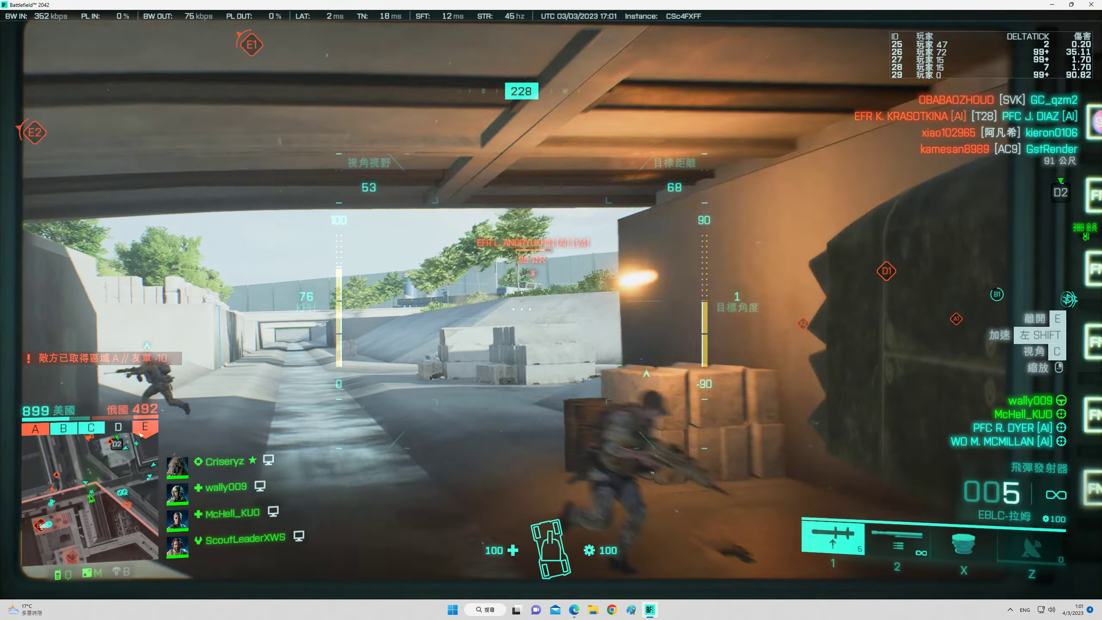
left_click(551, 309)
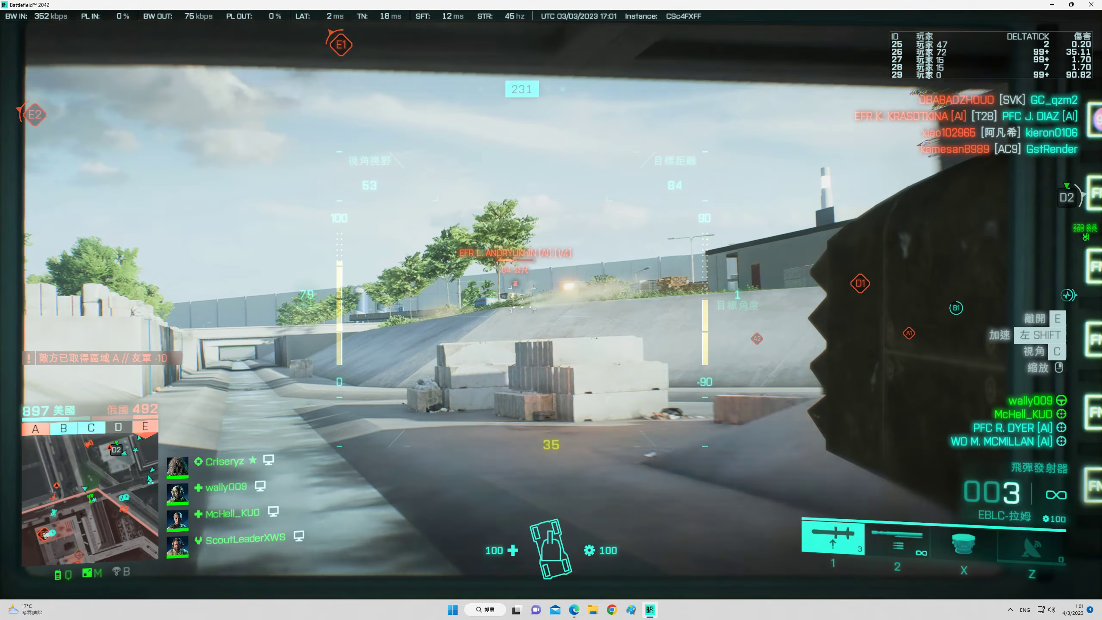
key("2")
key("c")
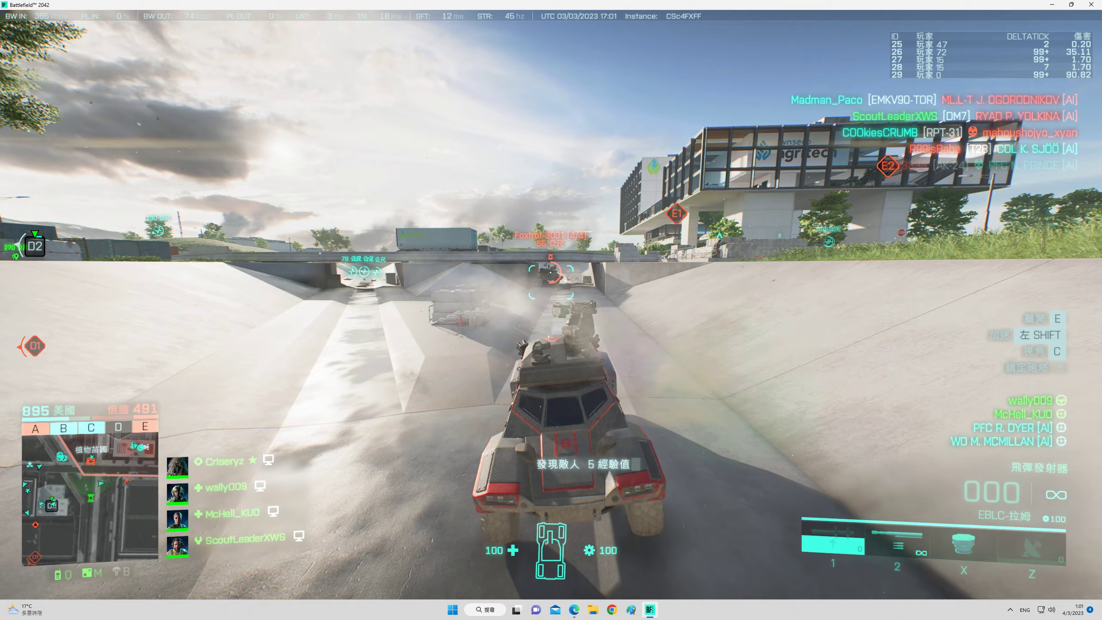
Fire repeatedly at the enemy vehicle under the bridge.
key("c")
key("c")
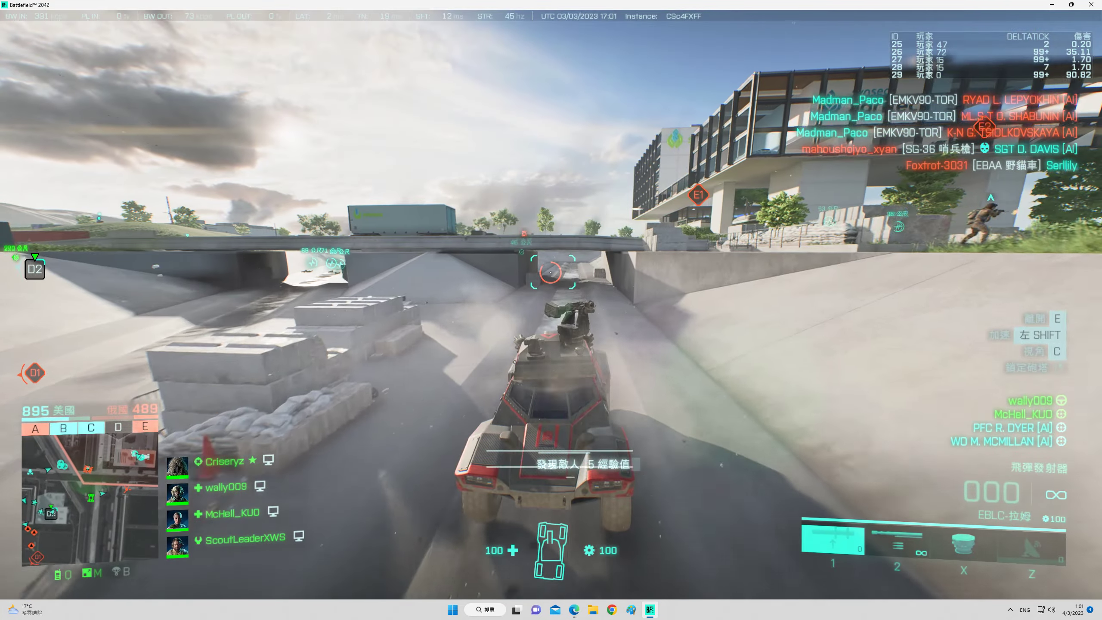
key("c")
key("c")
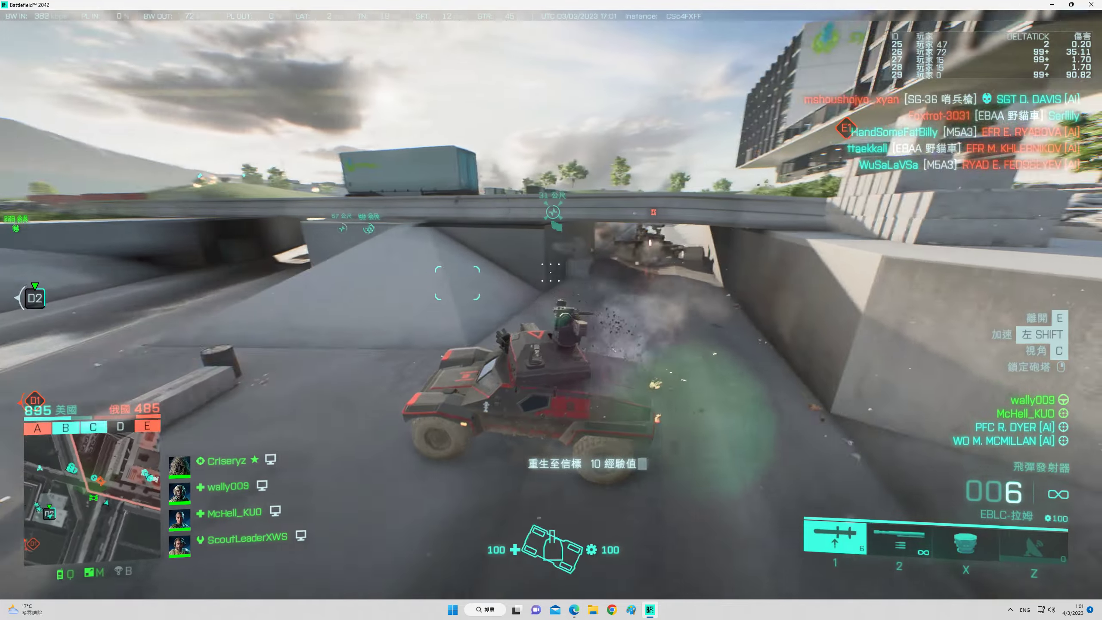
left_click(550, 272)
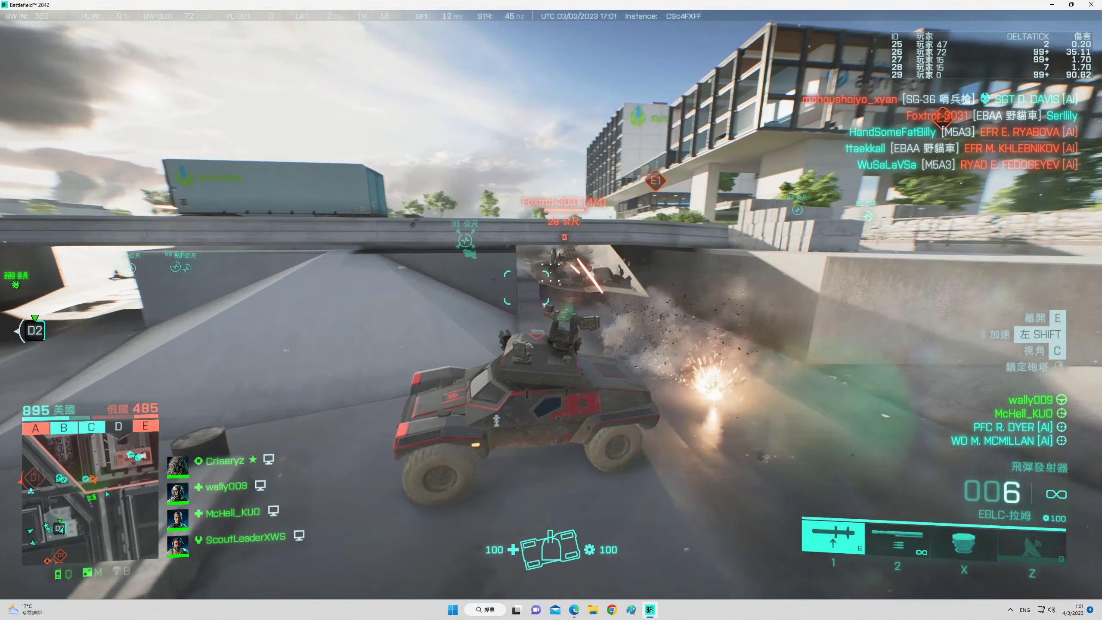
left_click(550, 271)
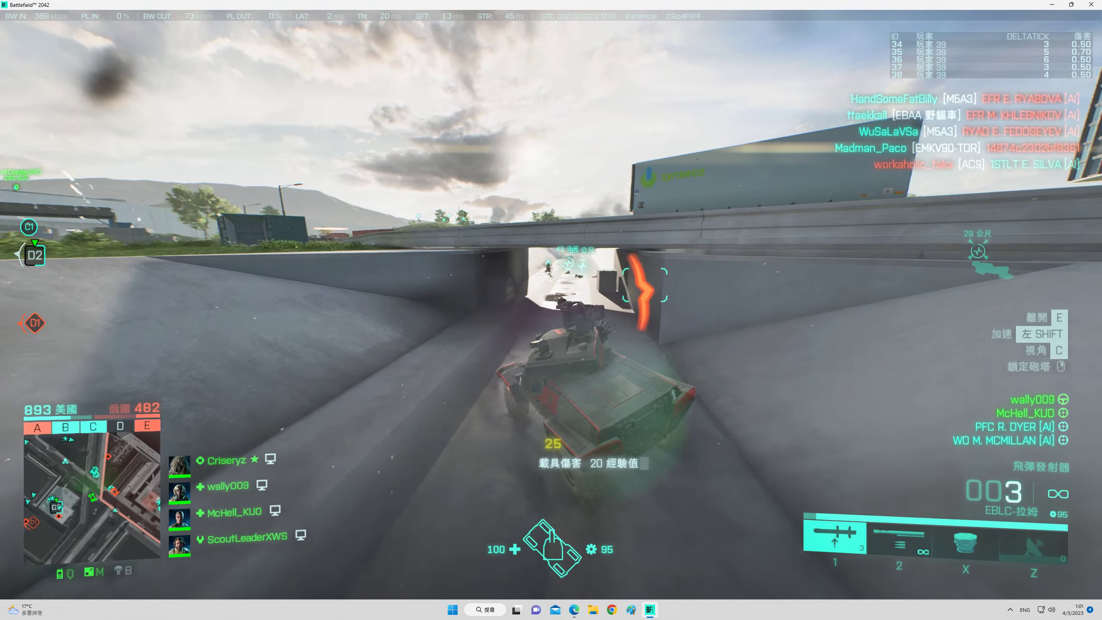
Drive through the tunnel, fire on enemies, reload missiles, and climb onto the grass.
key("w")
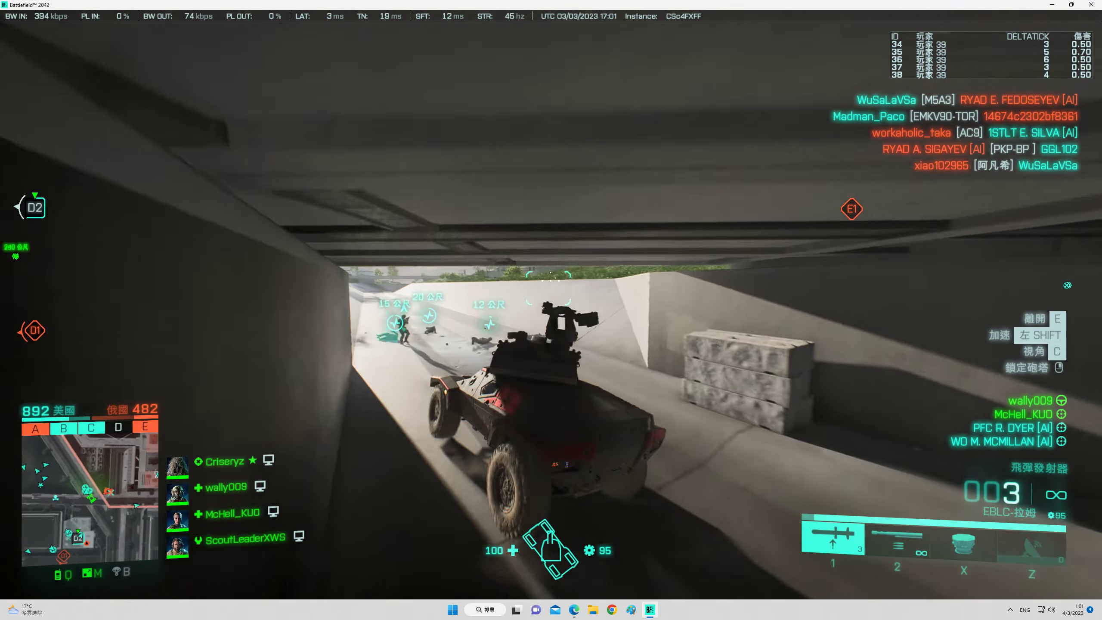
key("w")
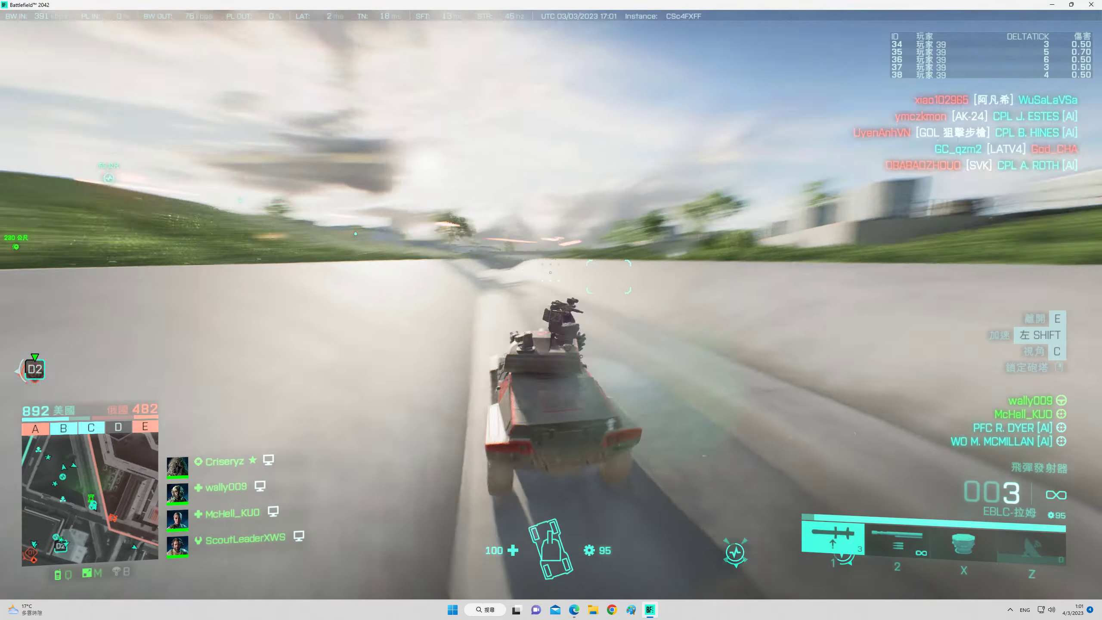
key("w")
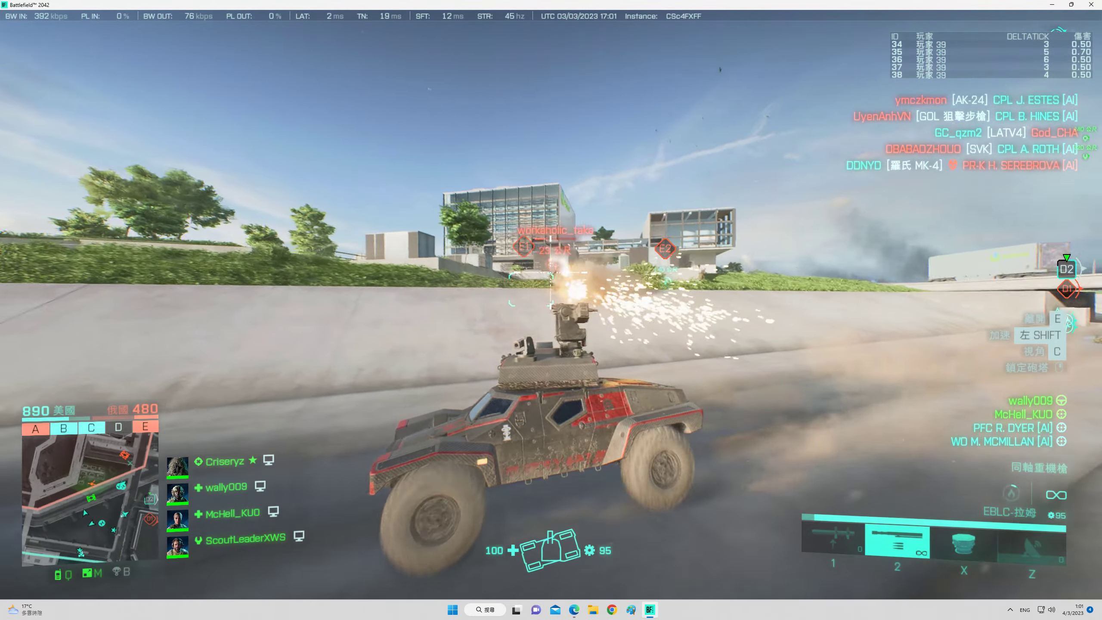
key("w")
key("1")
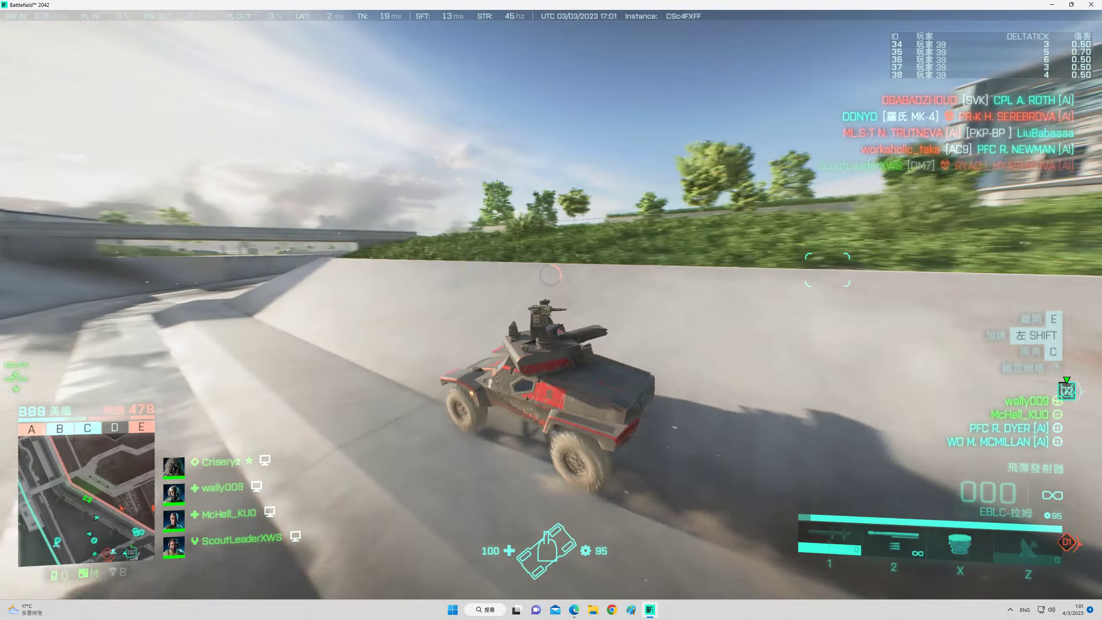
key("w")
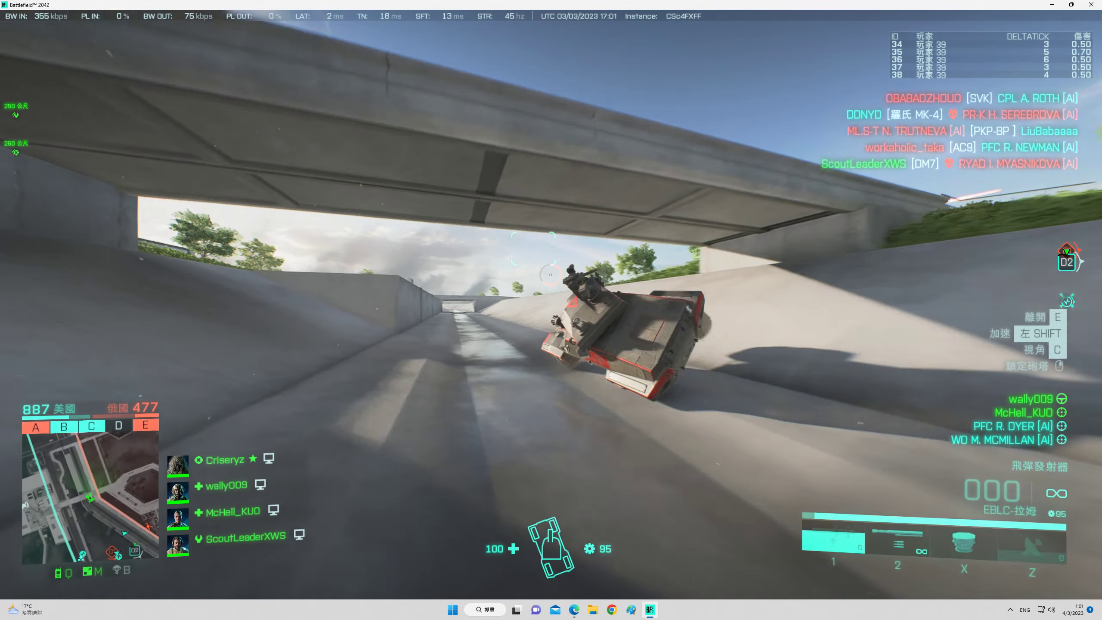
key("w")
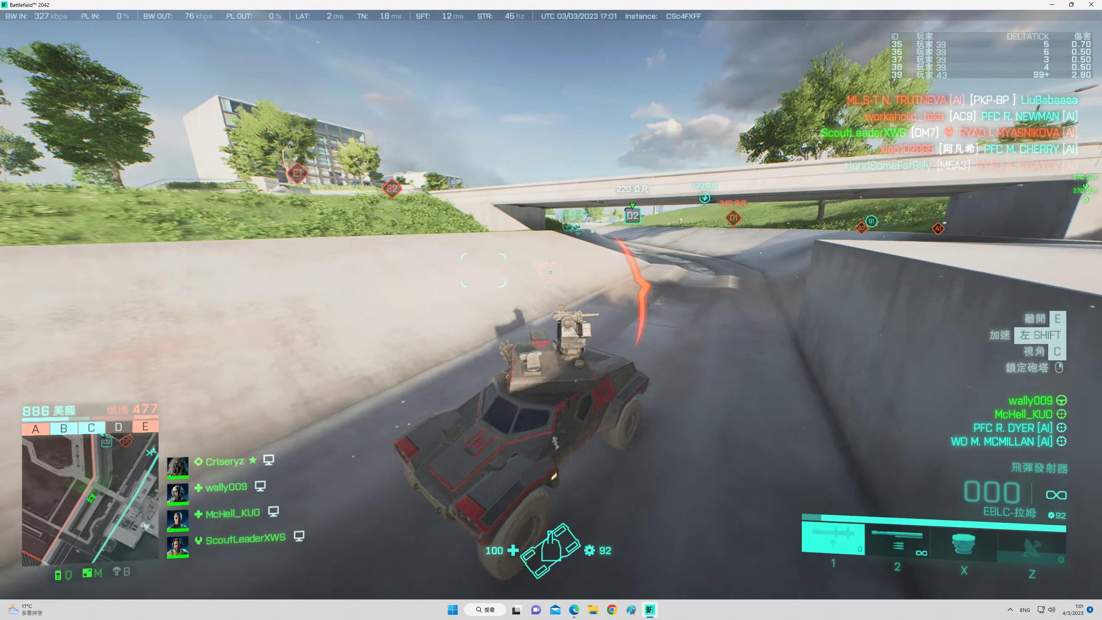
key("w")
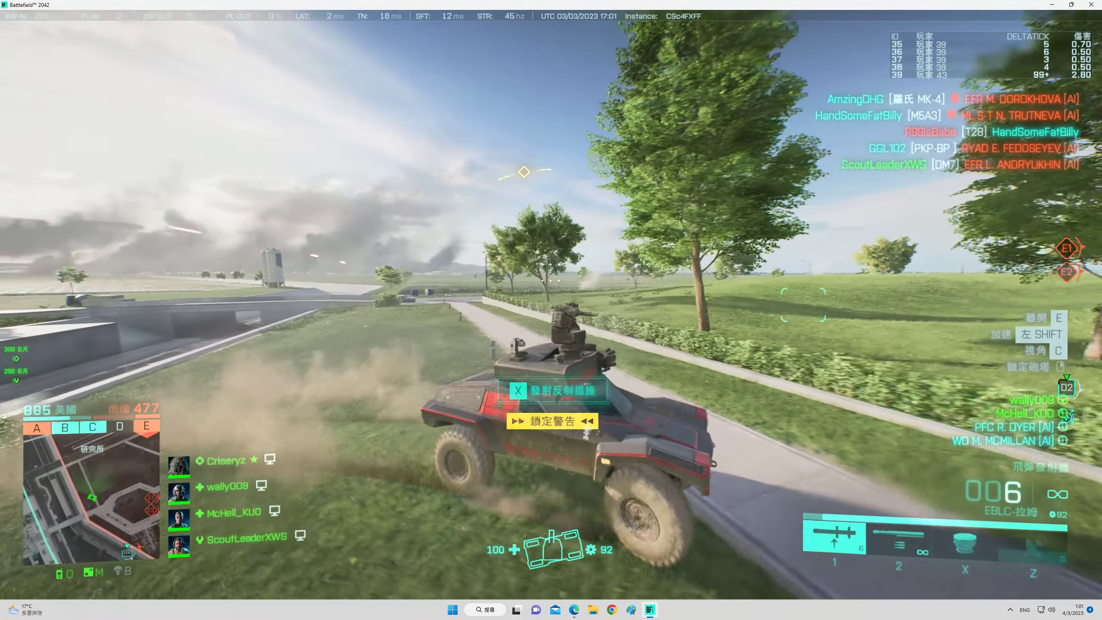
Deploy countermeasures against the missile lock and drive across the park into the canal.
key("c")
key("e")
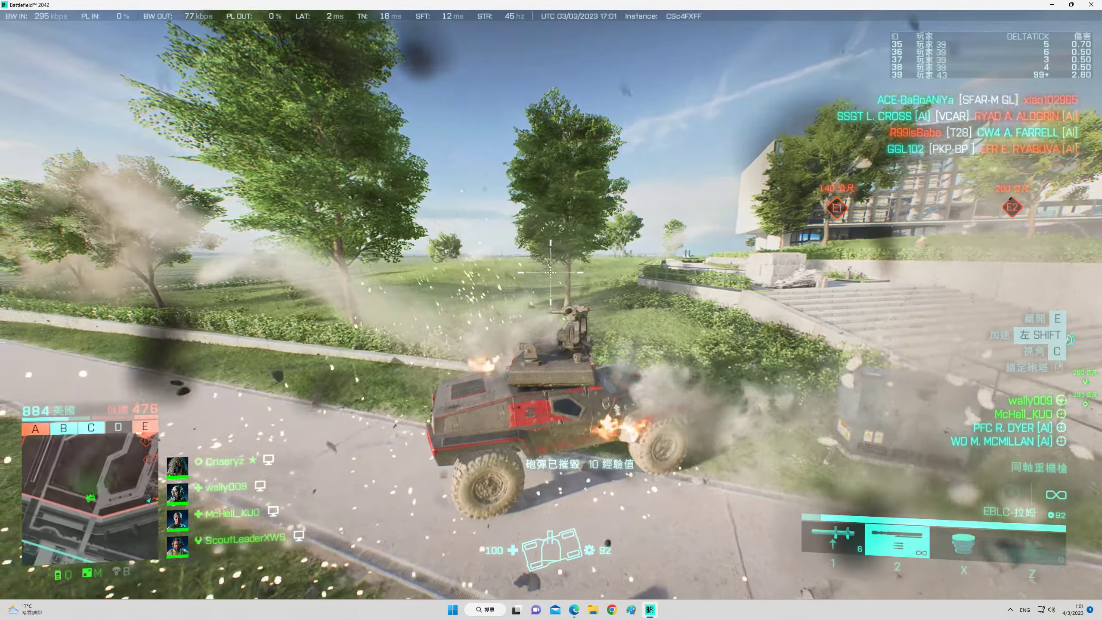
key("w")
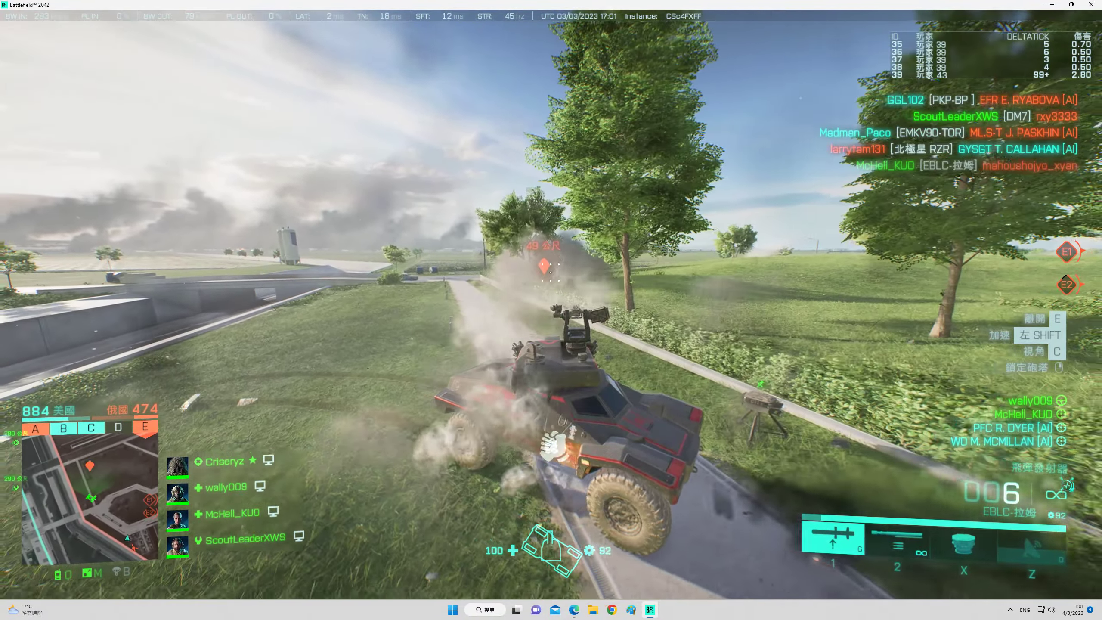
key("2")
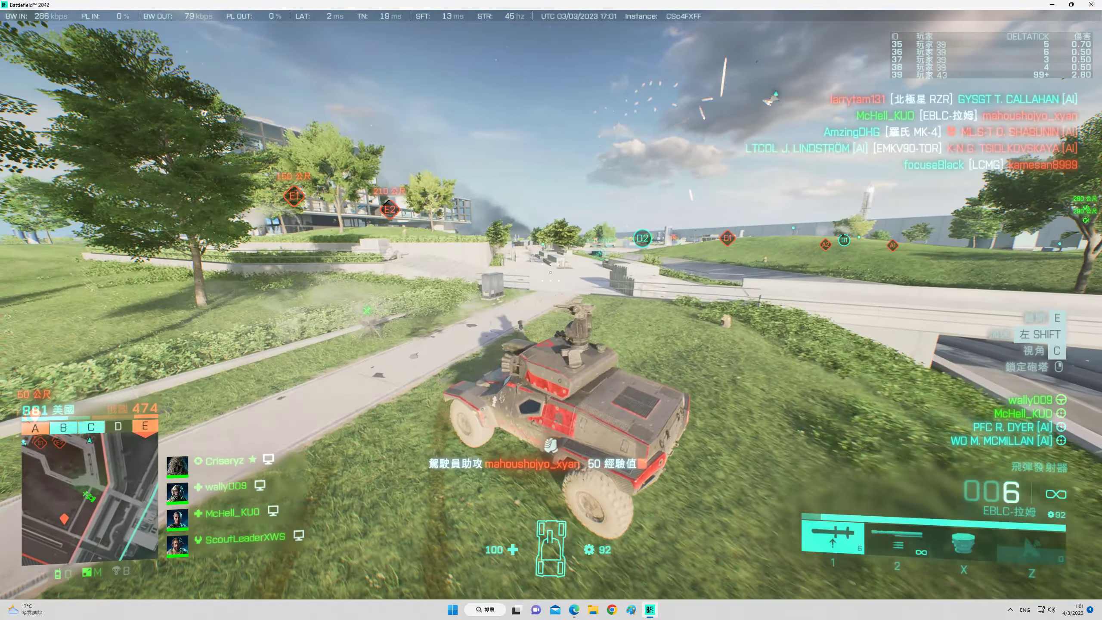
key("w")
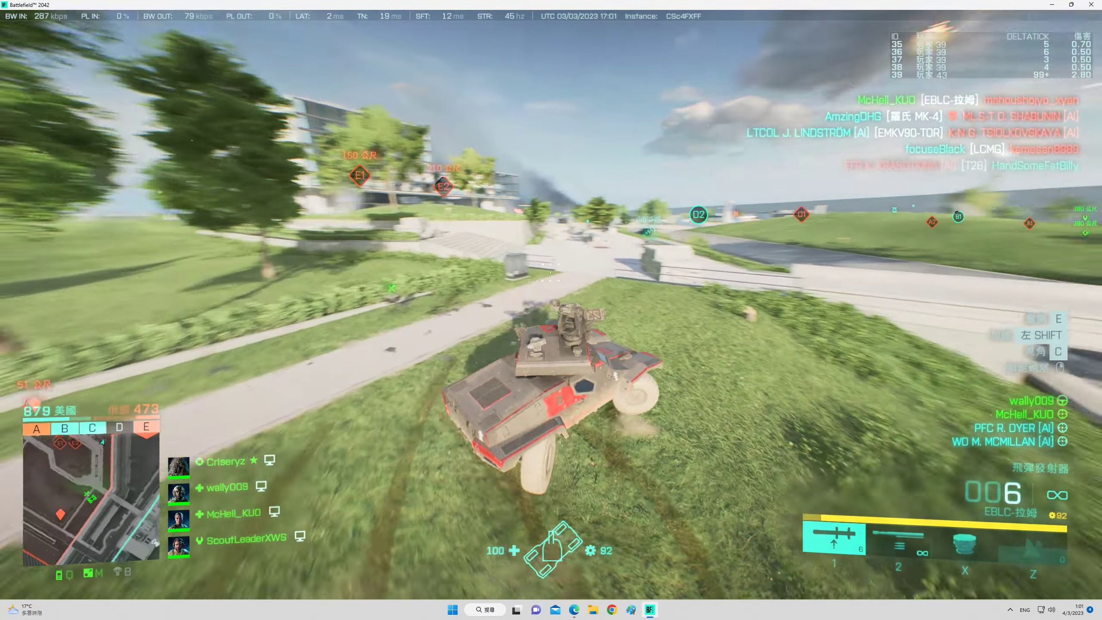
key("w")
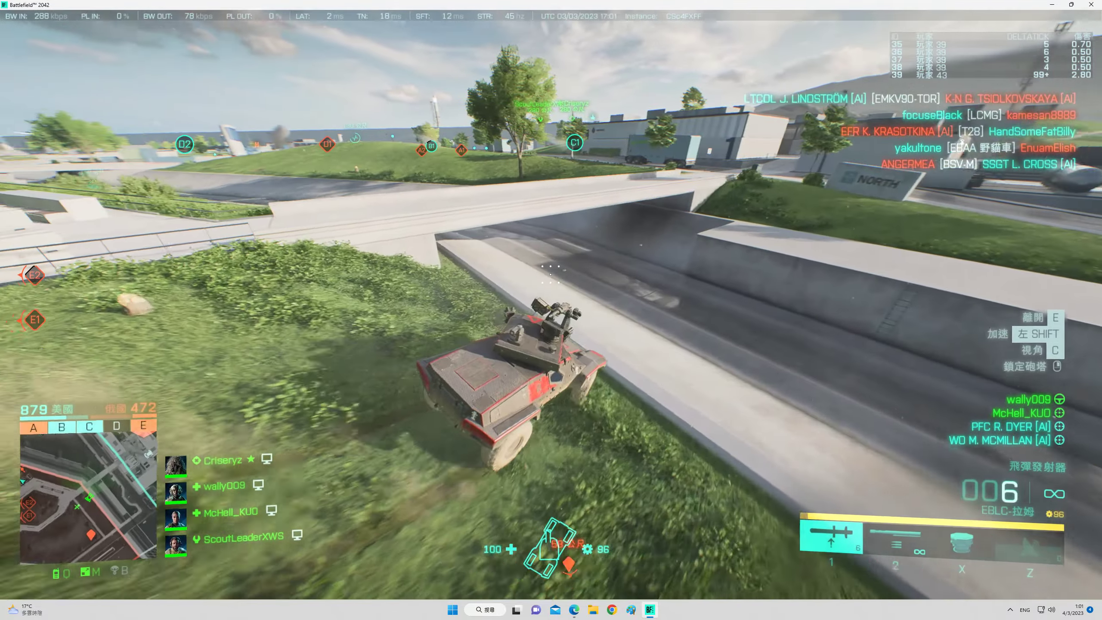
key("w")
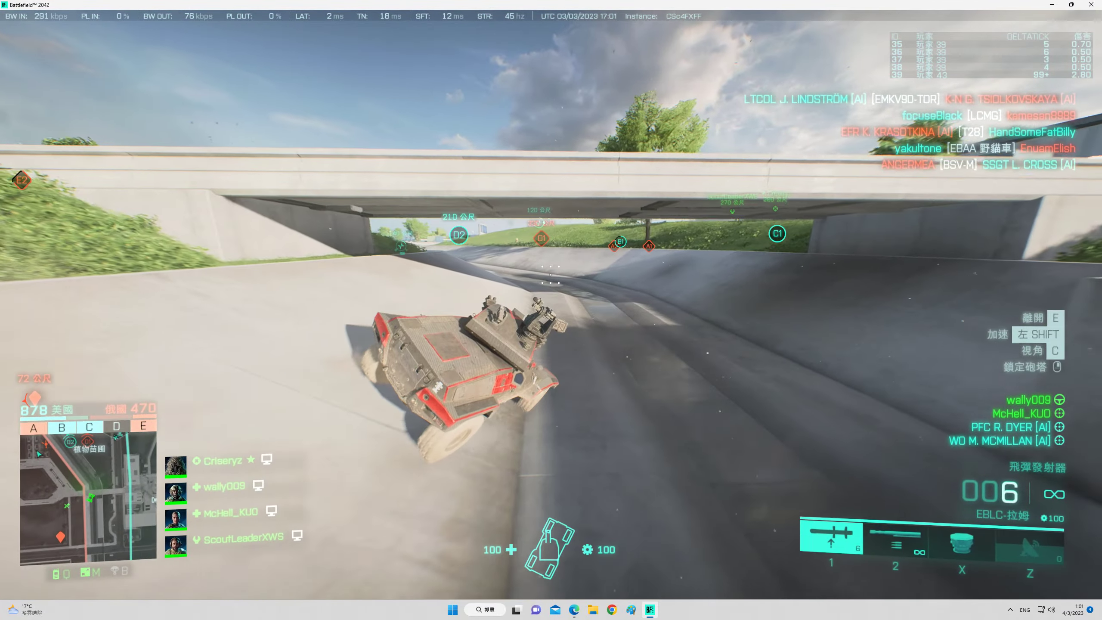
Drive along the canal toward D2 and fire a missile at the enemy vehicle under the bridge.
key("c")
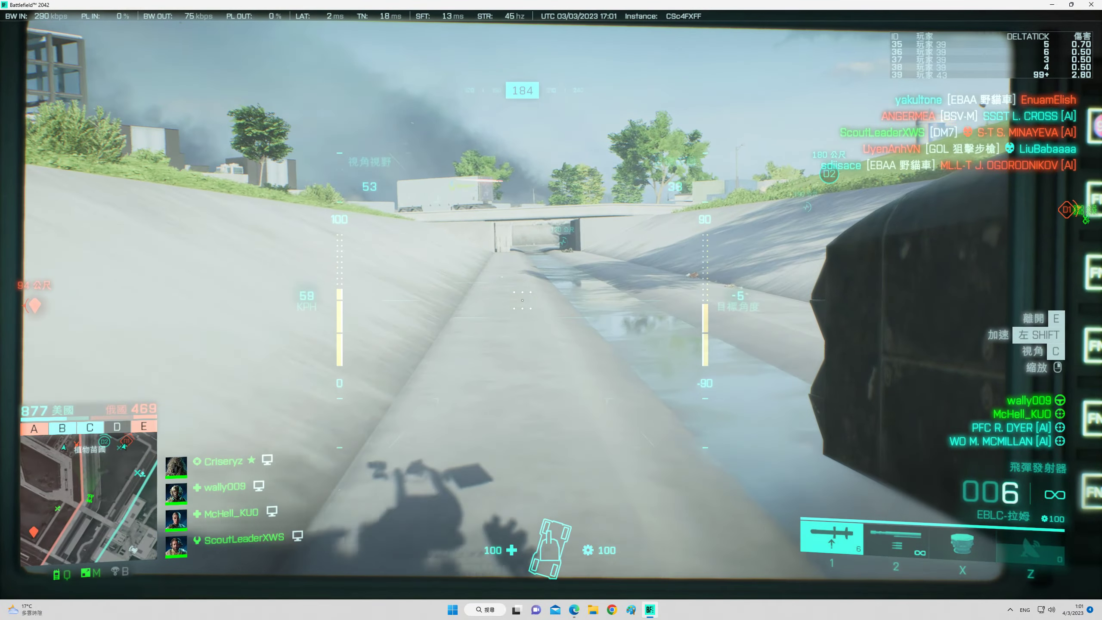
key("c")
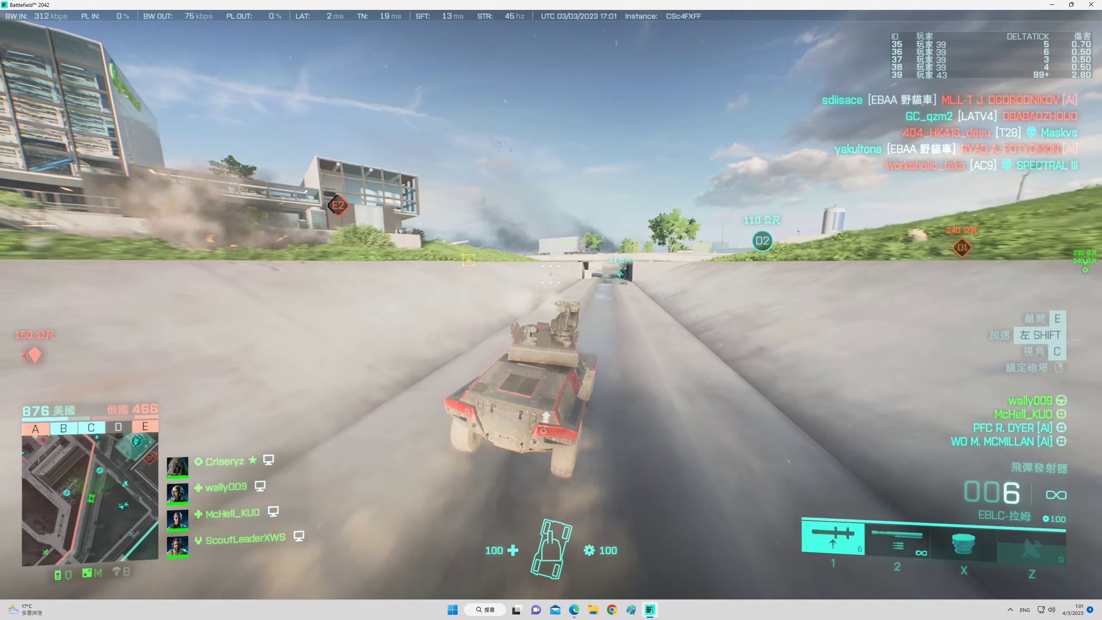
key("c")
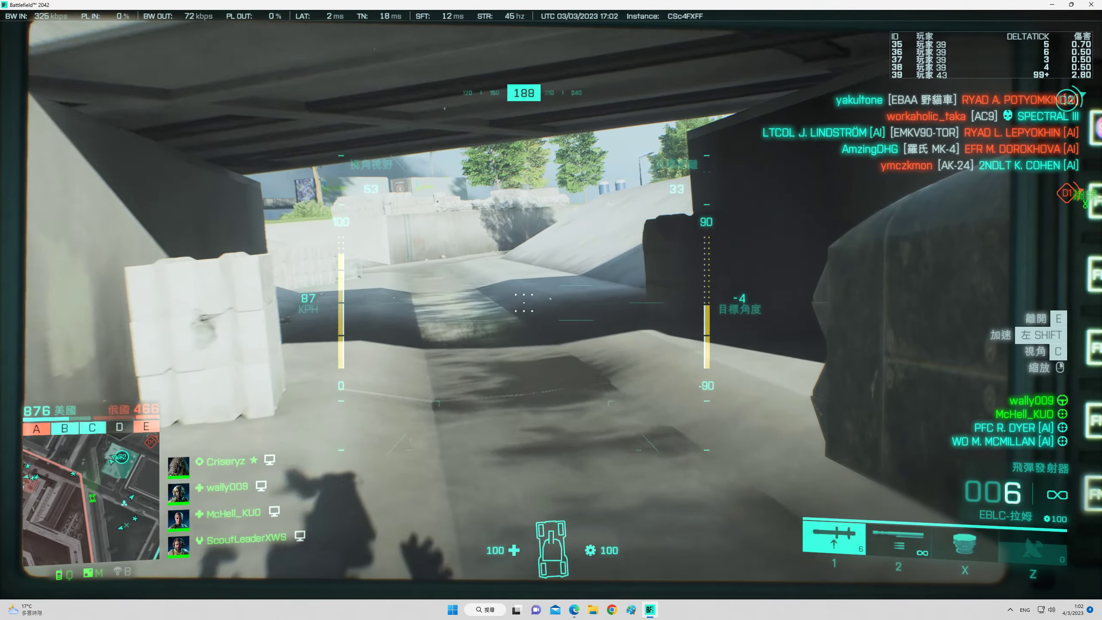
key("c")
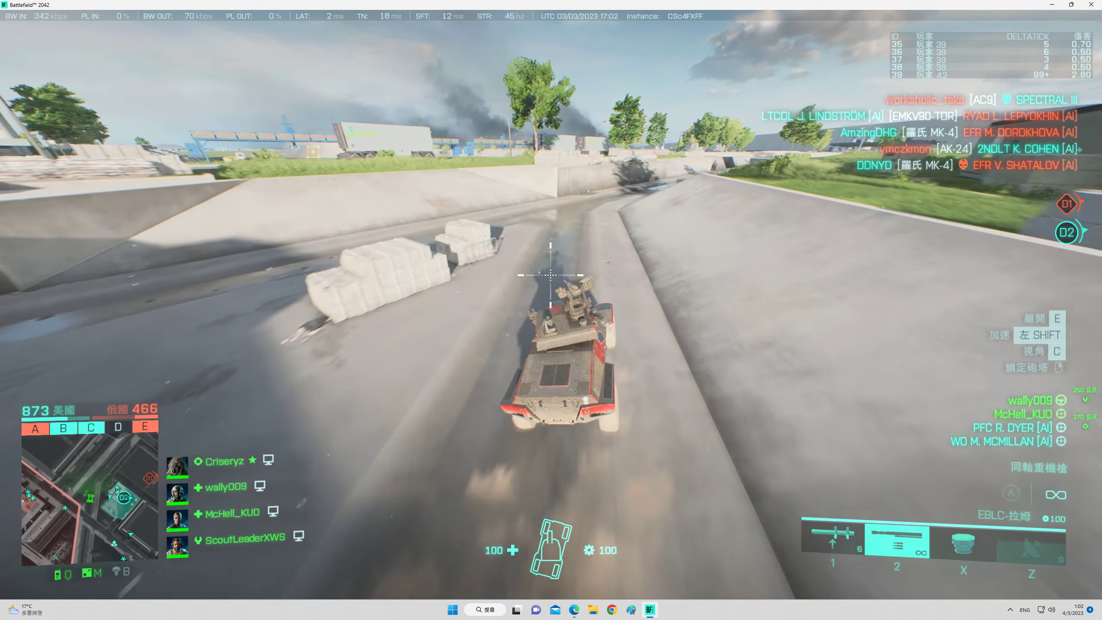
key("Tab")
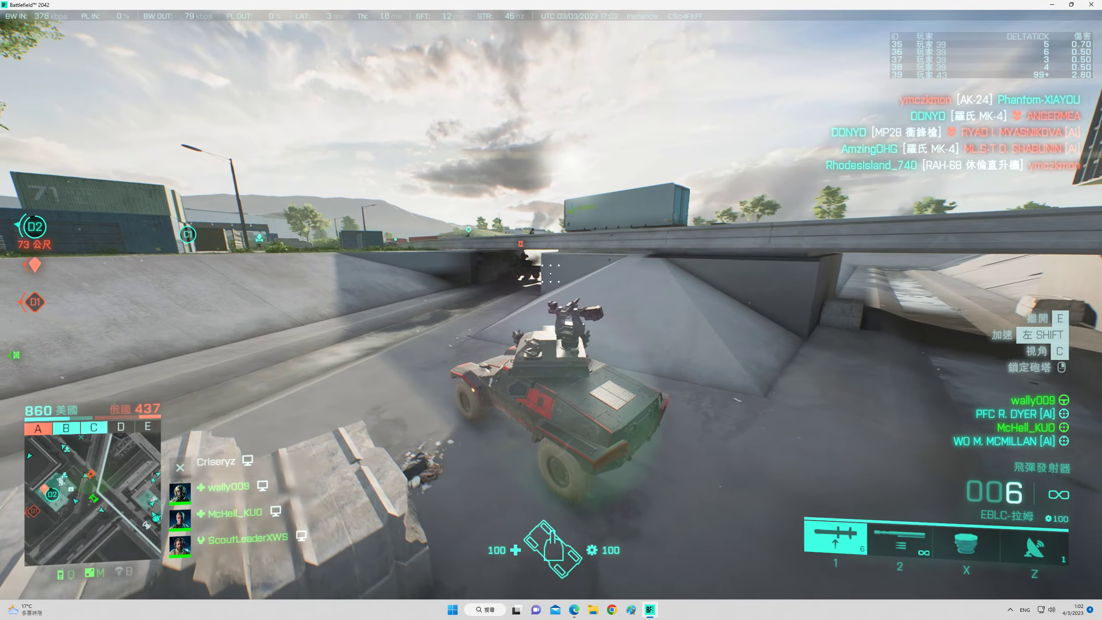
left_click(551, 310)
Destroy the enemy vehicle under the bridge with the last missile, then swap weapon slots.
left_click(551, 309)
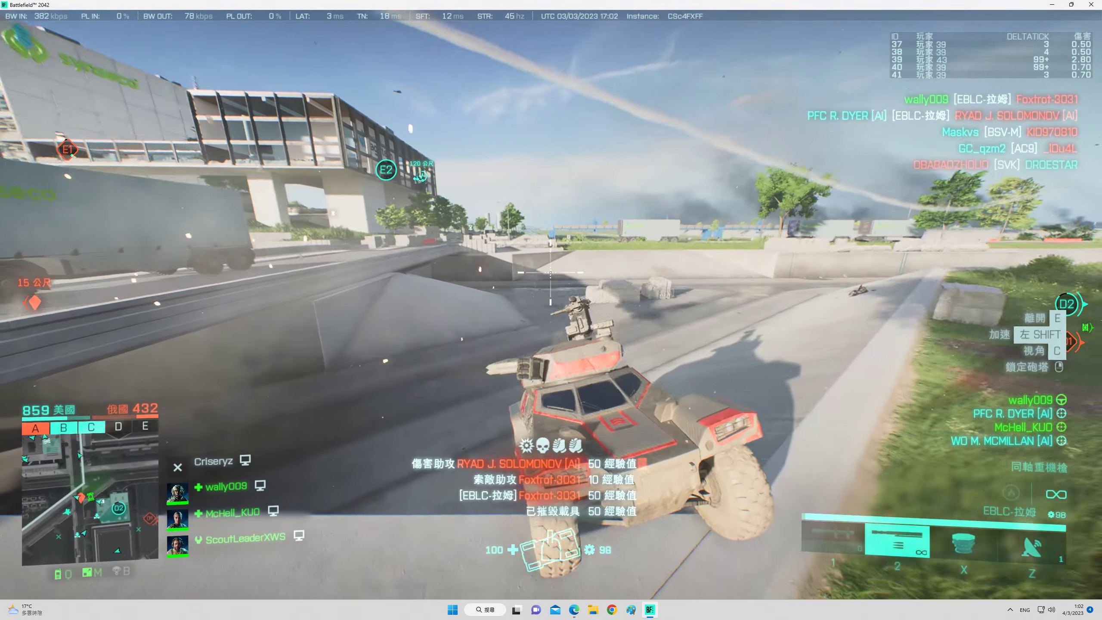
key("2")
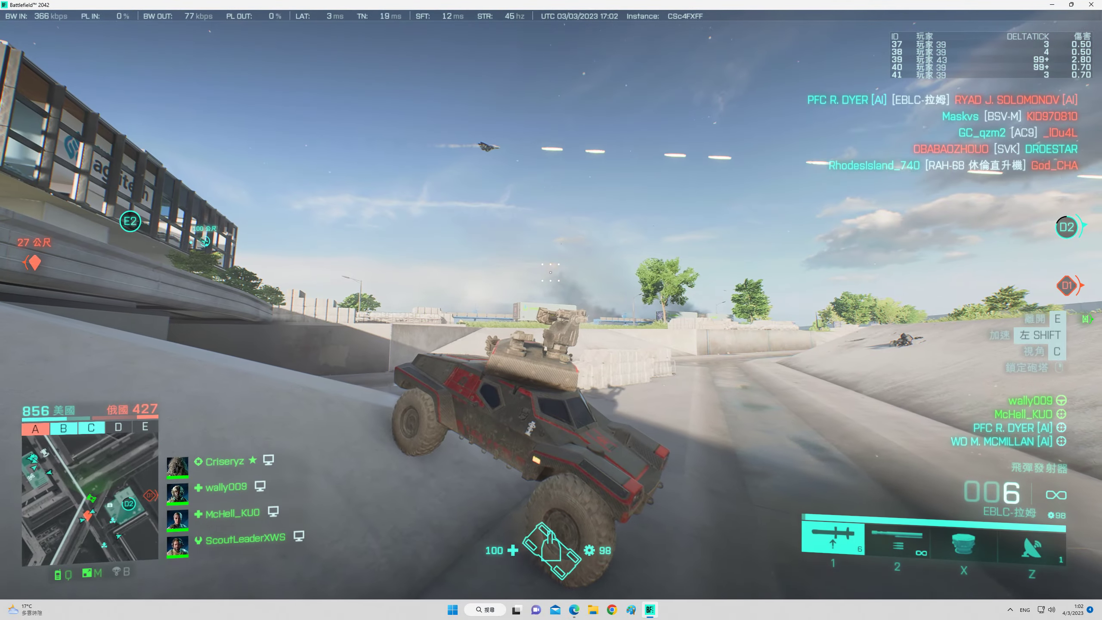
key("1")
Fire missiles through the sight at the enemy jet overhead.
key("c")
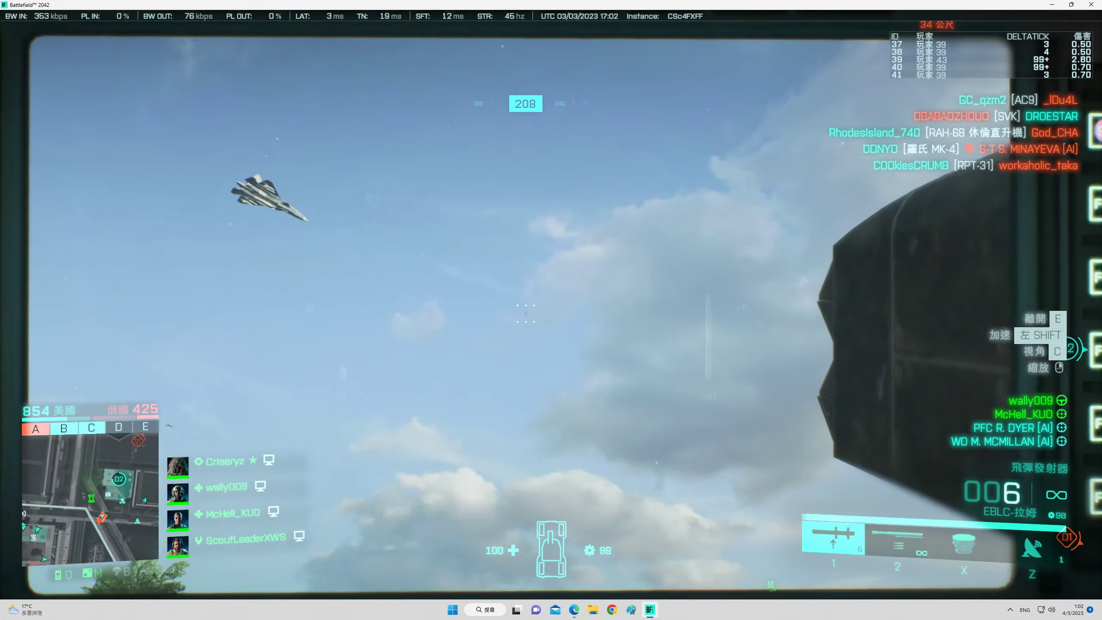
left_click(565, 293)
key("c")
left_click(551, 310)
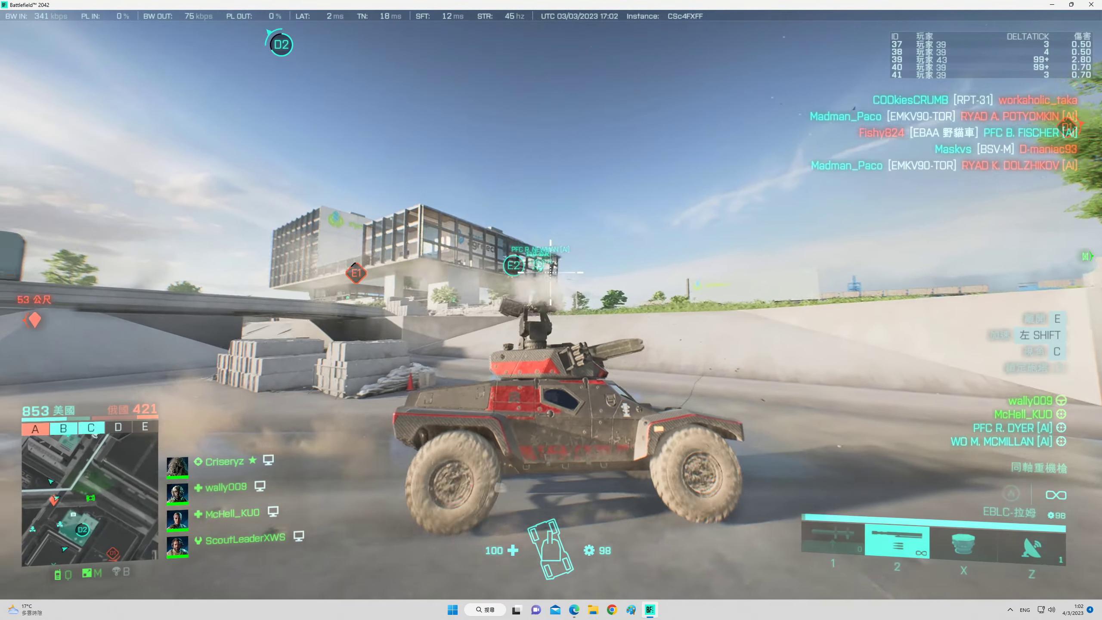
Reload the missile launcher while driving forward along the canal.
key("2")
key("1")
key("w")
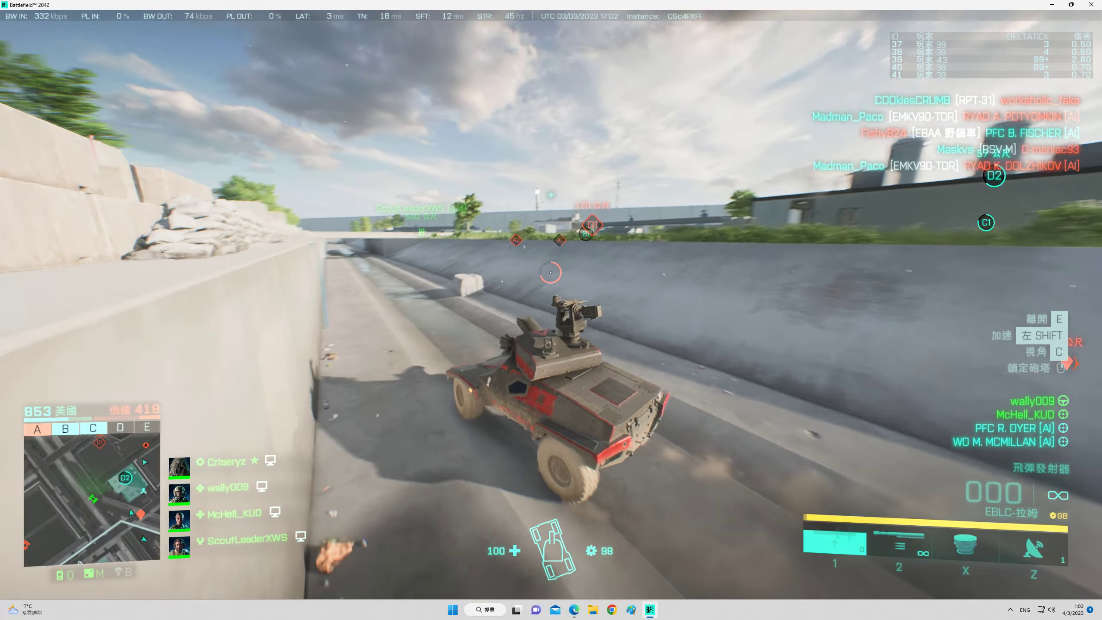
key("w")
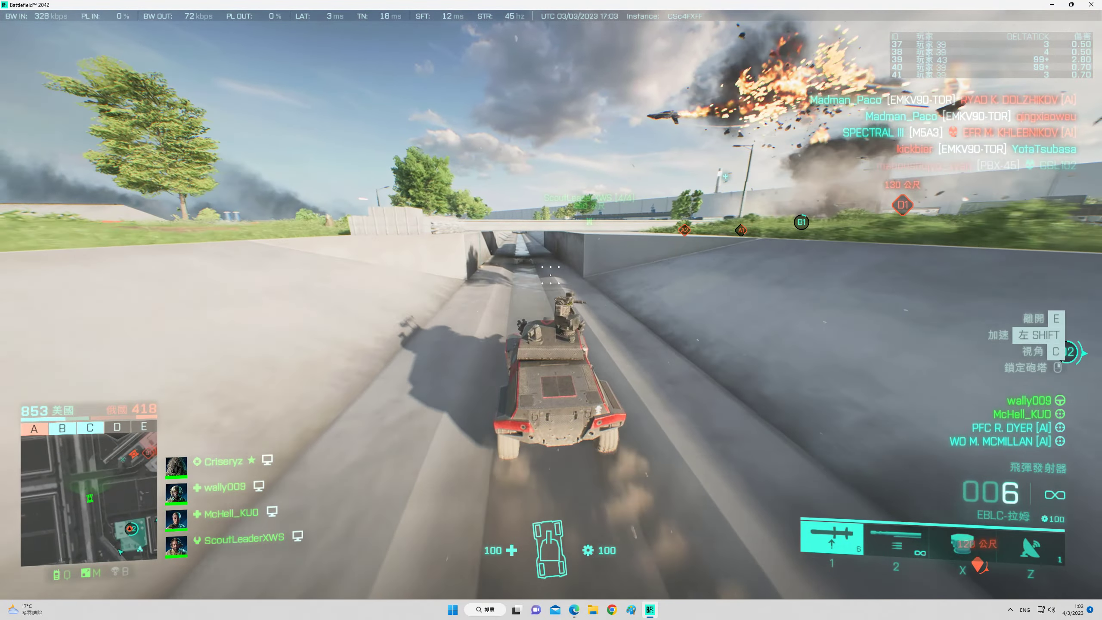
Drive through the canal under the bridge and up the bank onto the grass by the wall.
key("c")
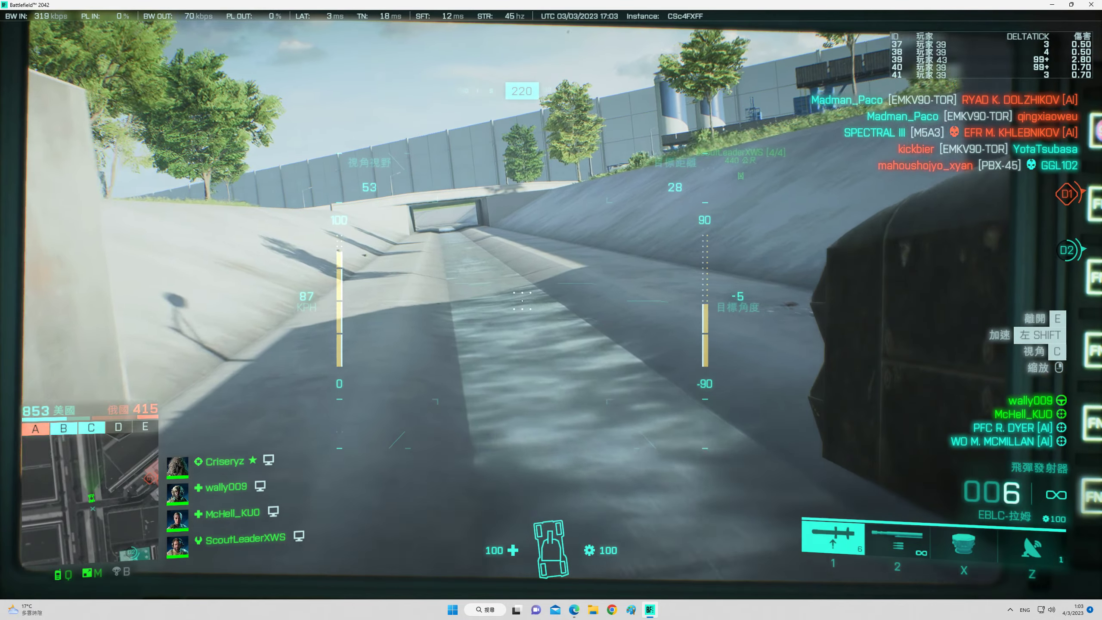
key("c")
key("w")
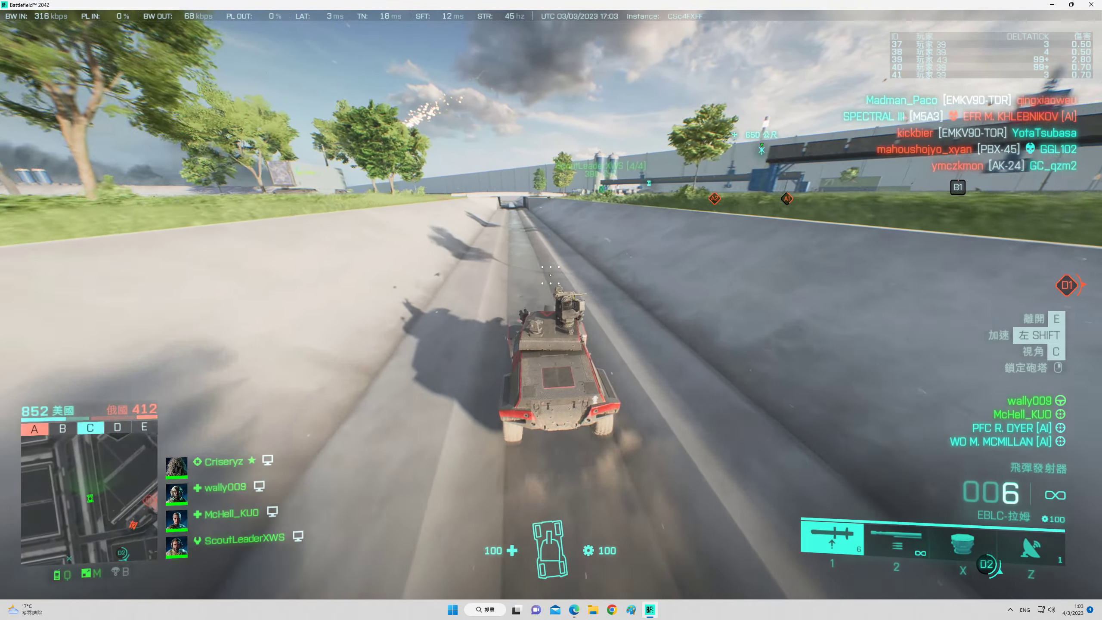
key("w")
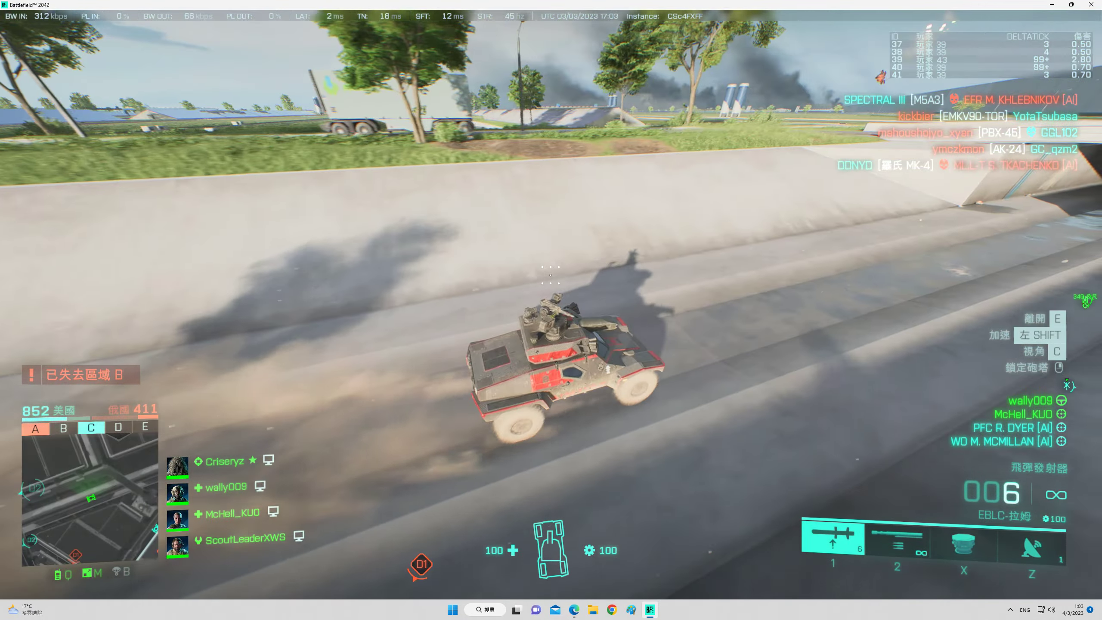
key("w")
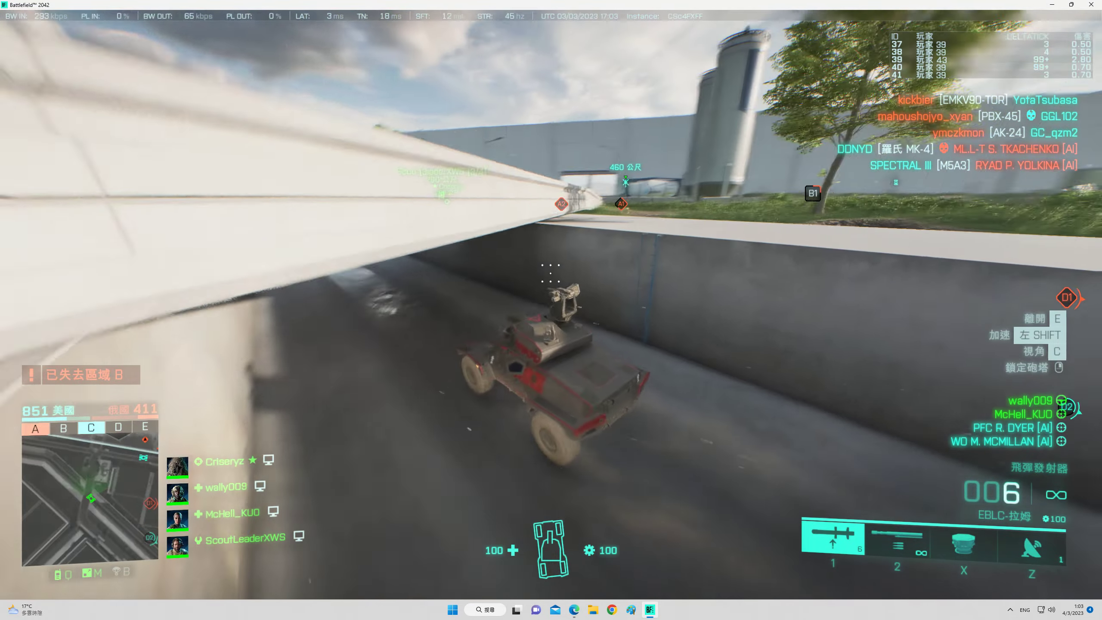
key("w")
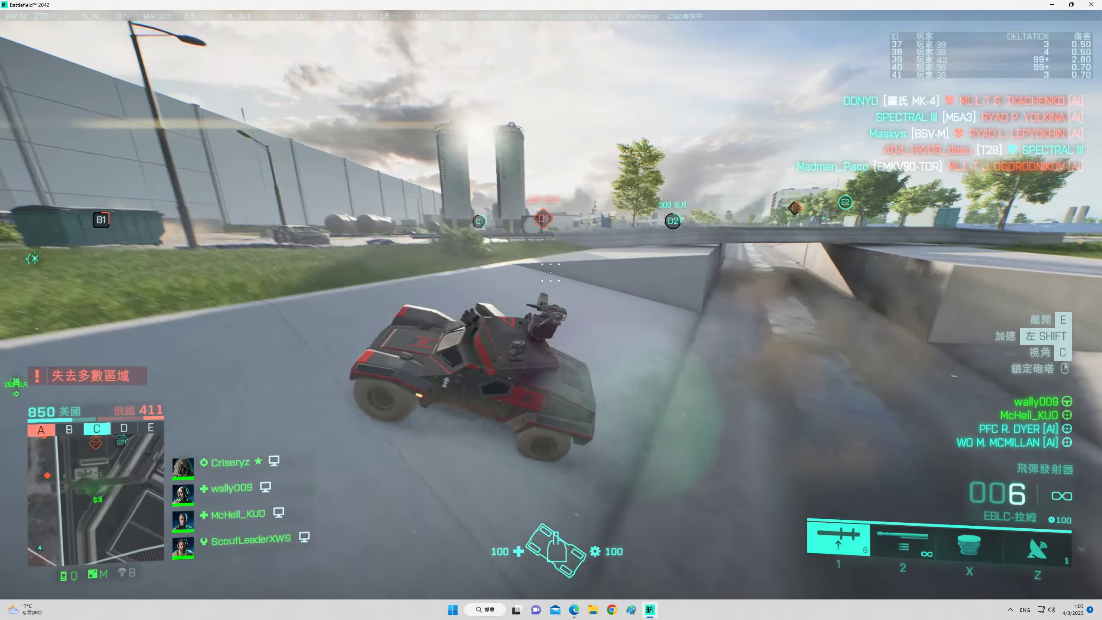
key("w")
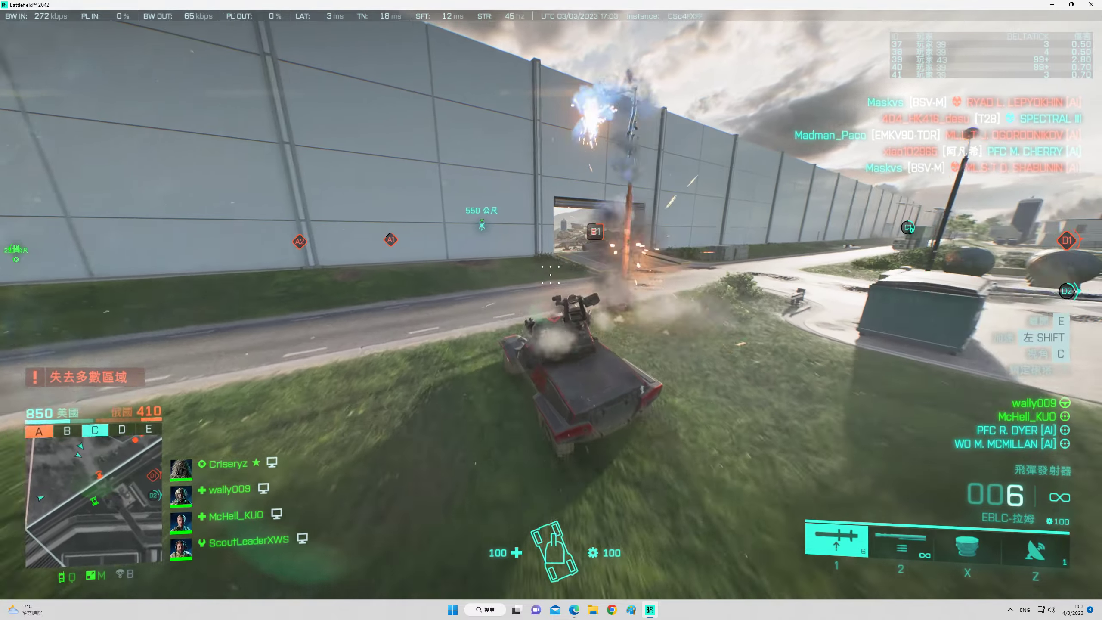
Drive through the wall opening and fire missiles at the enemy beyond it.
key("w")
left_click(551, 275)
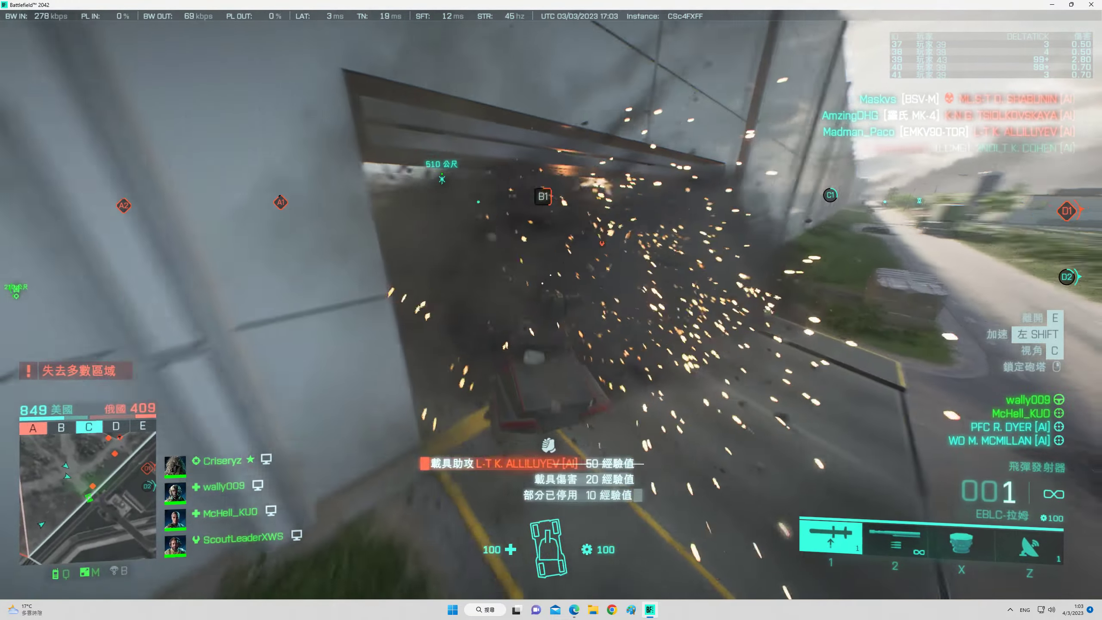
key("2")
key("w")
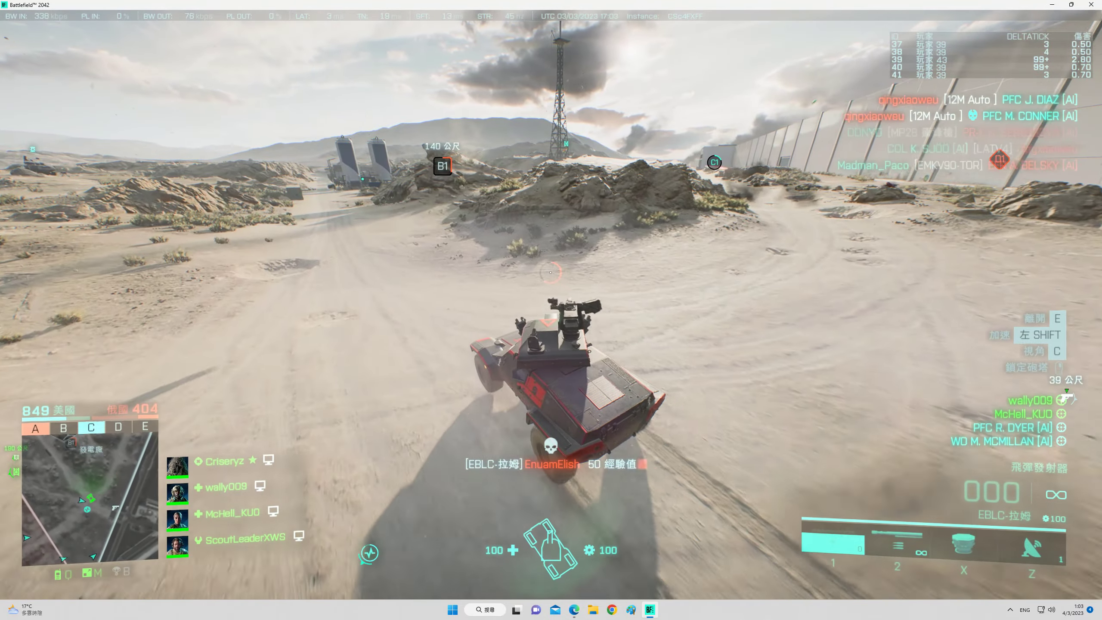
key("w")
key("1")
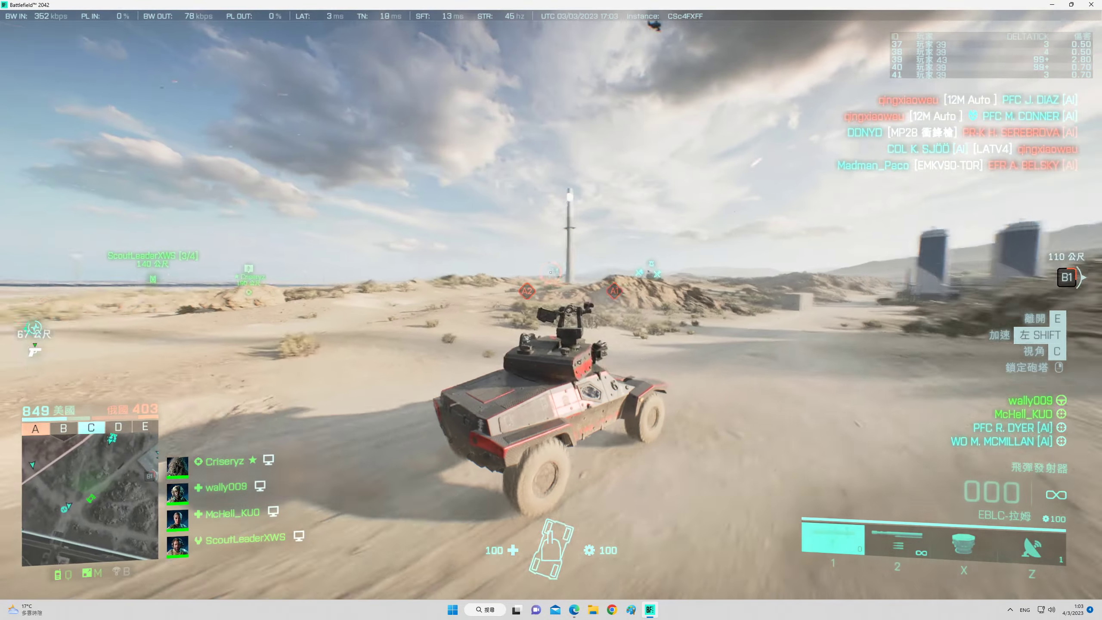
Follow the road past the container toward B1, glancing at the match scores.
key("w")
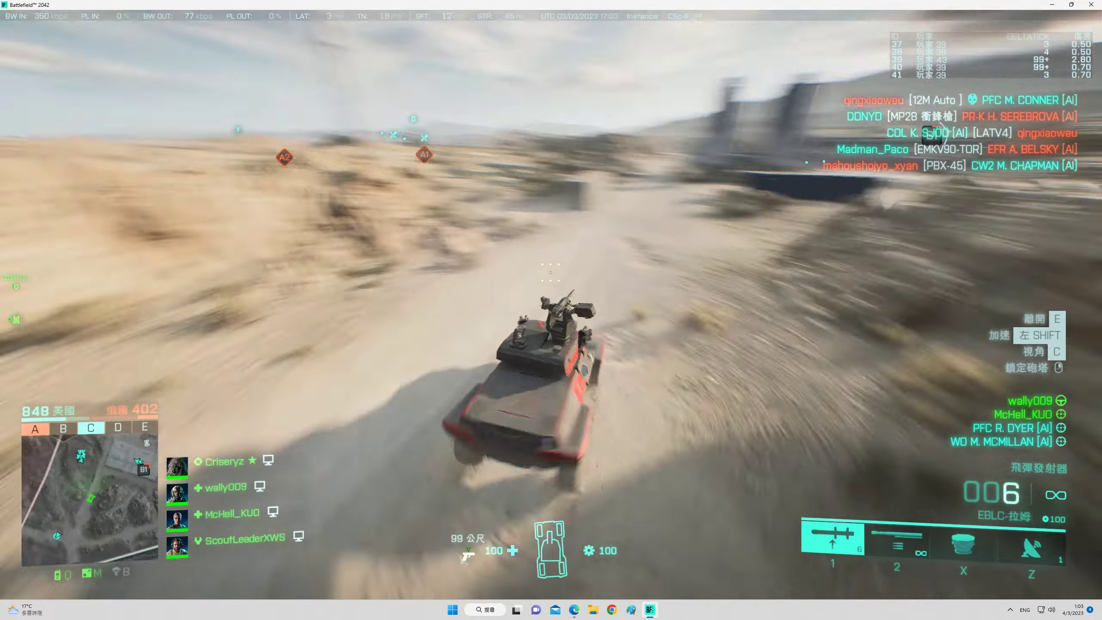
key("w")
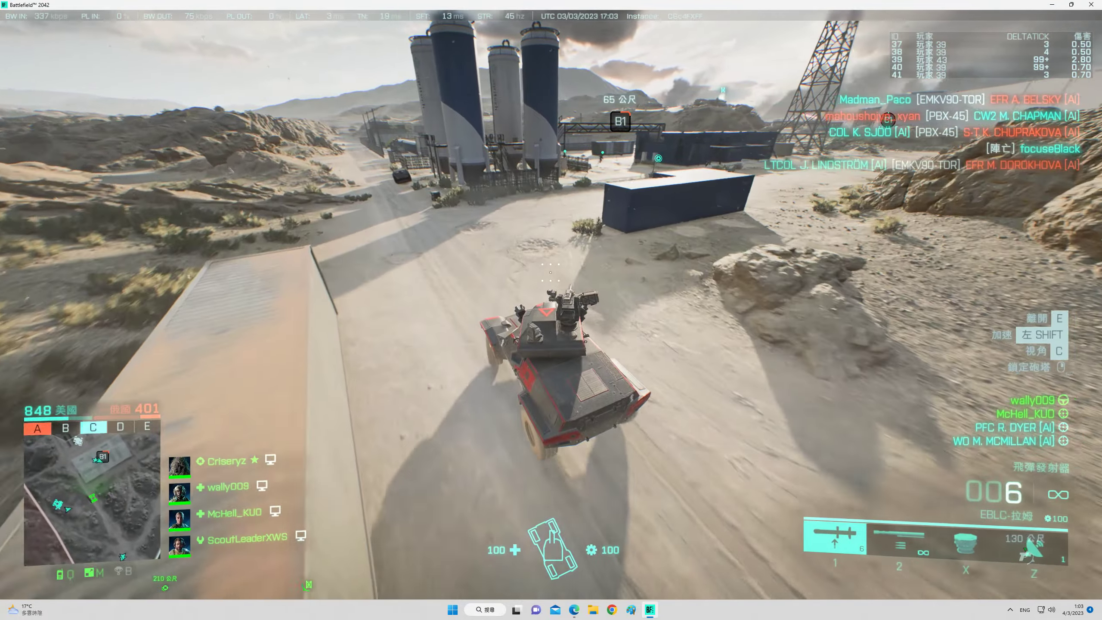
key("w")
key("Tab")
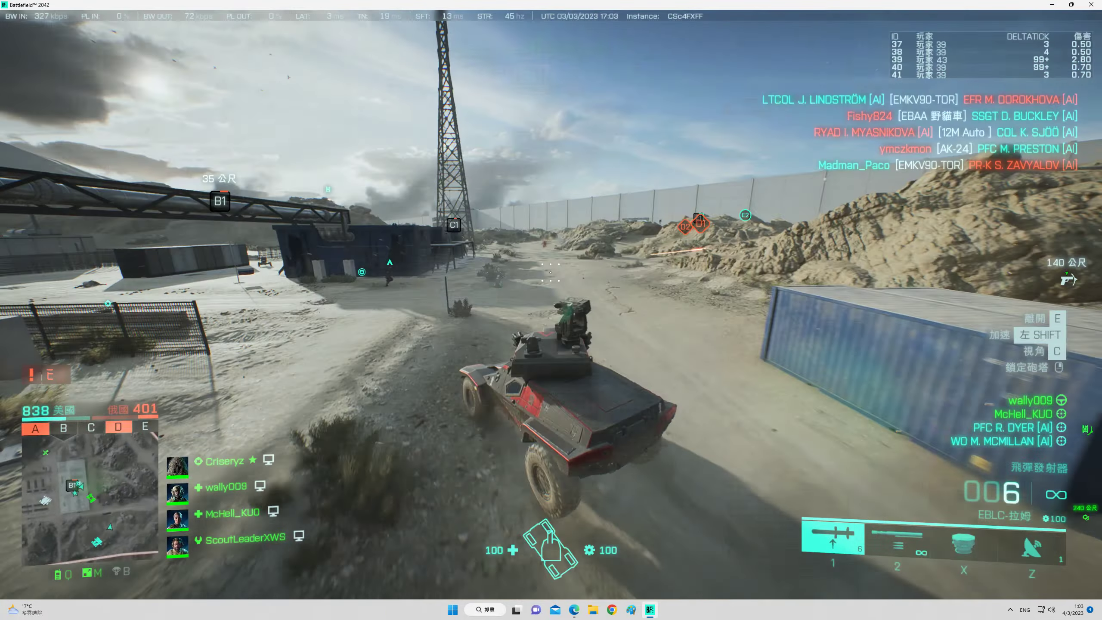
key("w")
key("w")
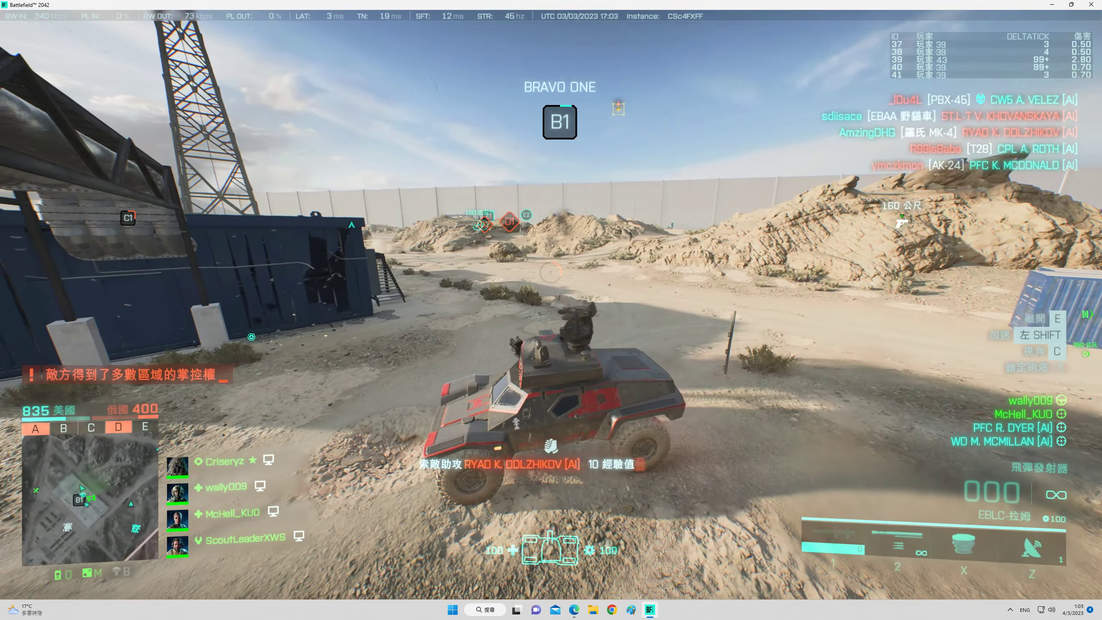
Kill the enemy near B1 with the turret, then drive under the structure to capture B.
key("c")
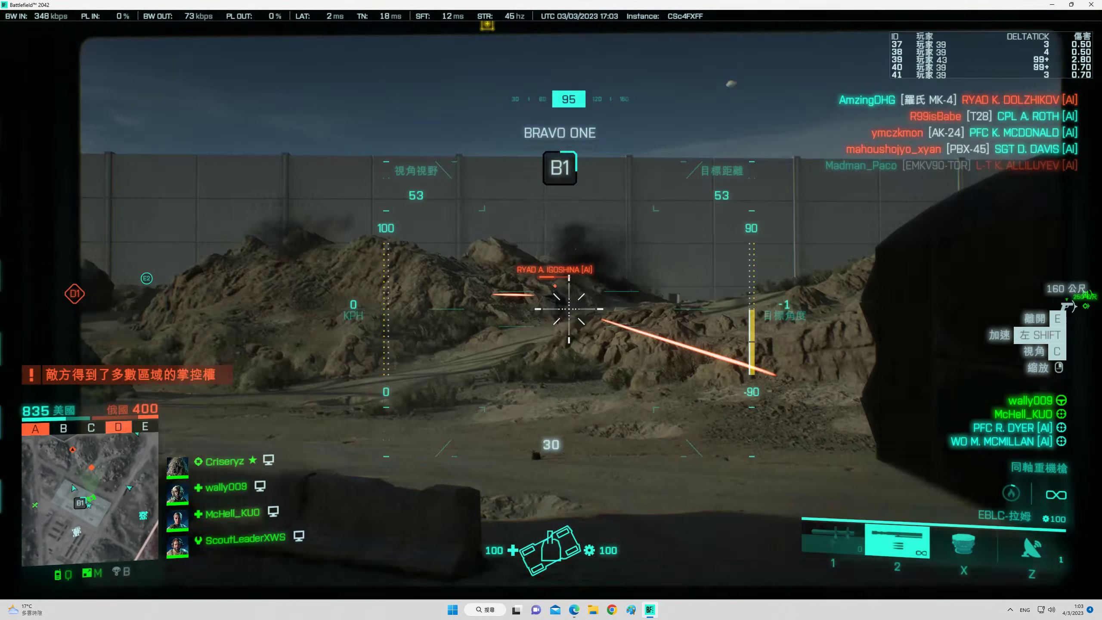
left_click(569, 306)
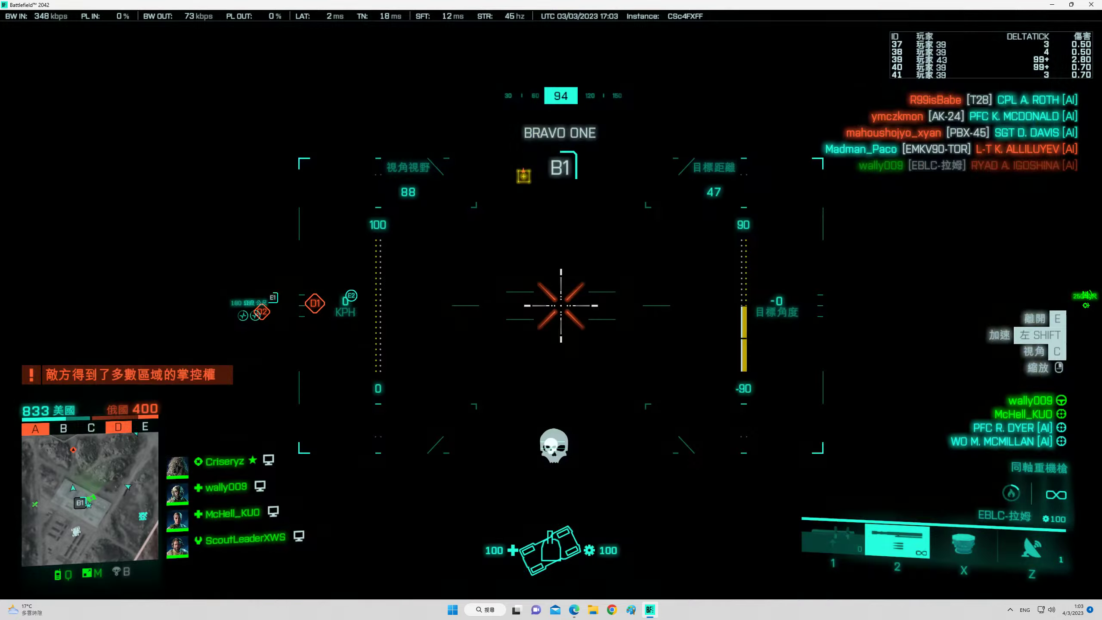
key("c")
key("c")
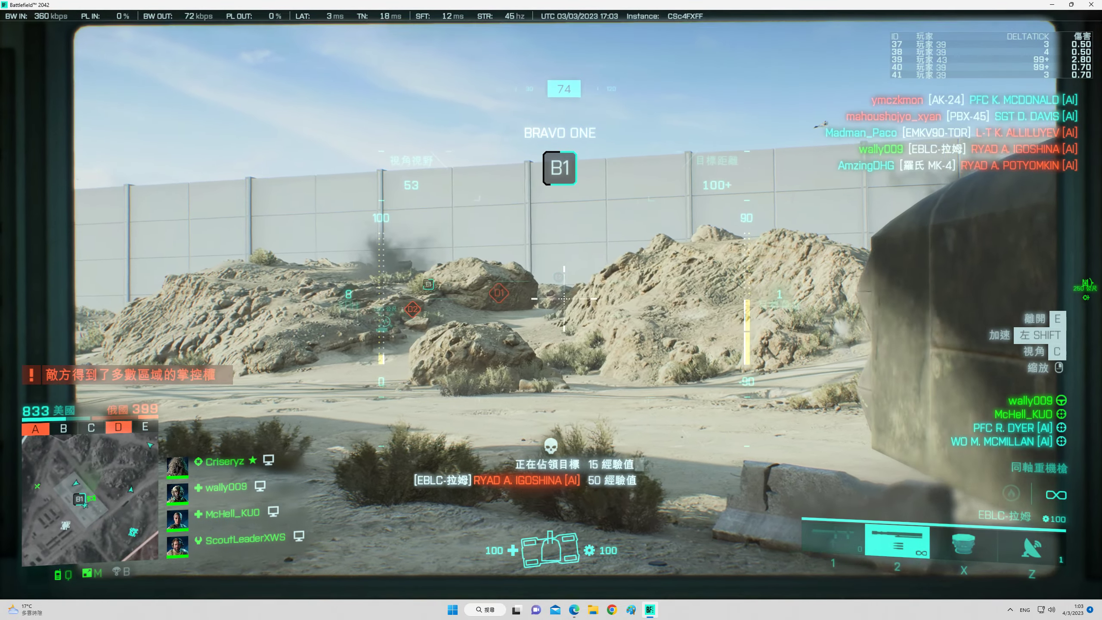
key("c")
key("w")
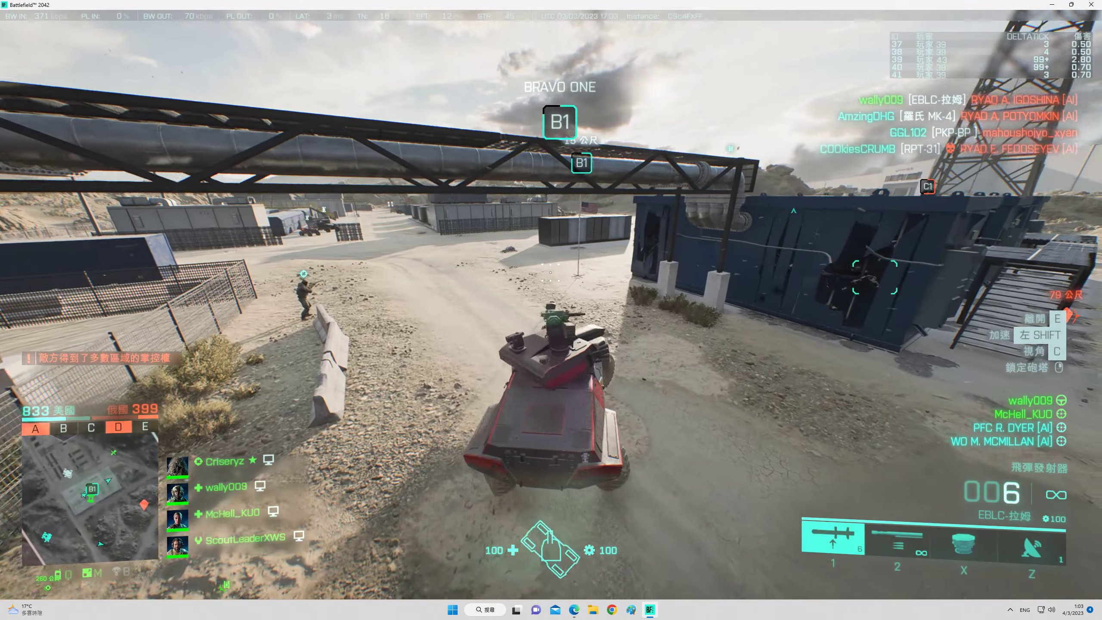
key("w")
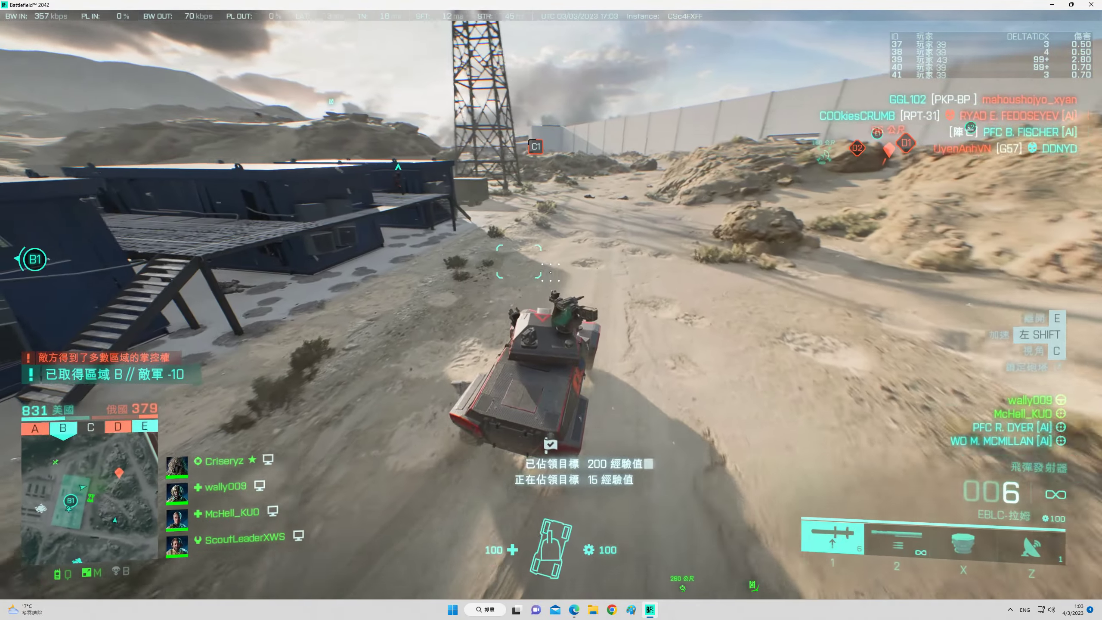
Drive past the tower to the wall gate and fire missiles at the enemies inside.
key("w")
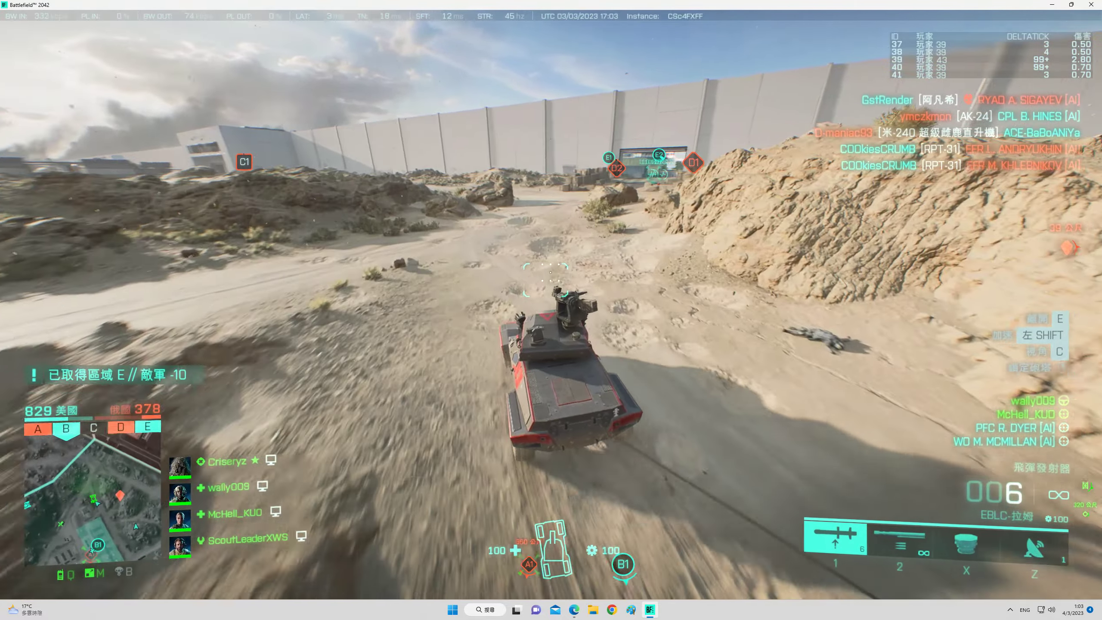
key("w")
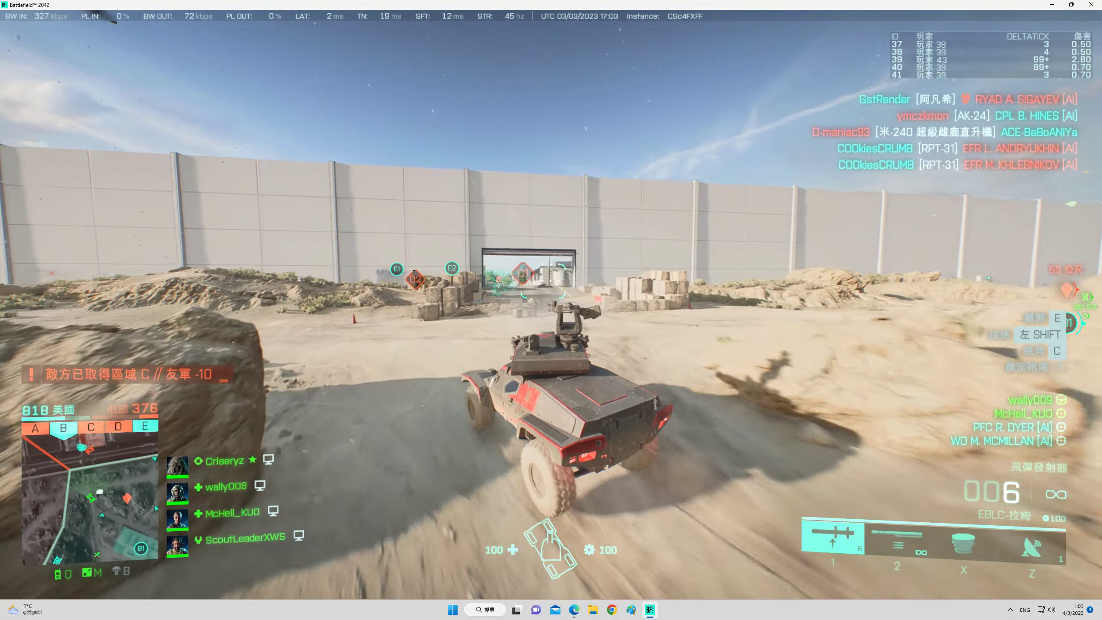
key("c")
left_click(551, 311)
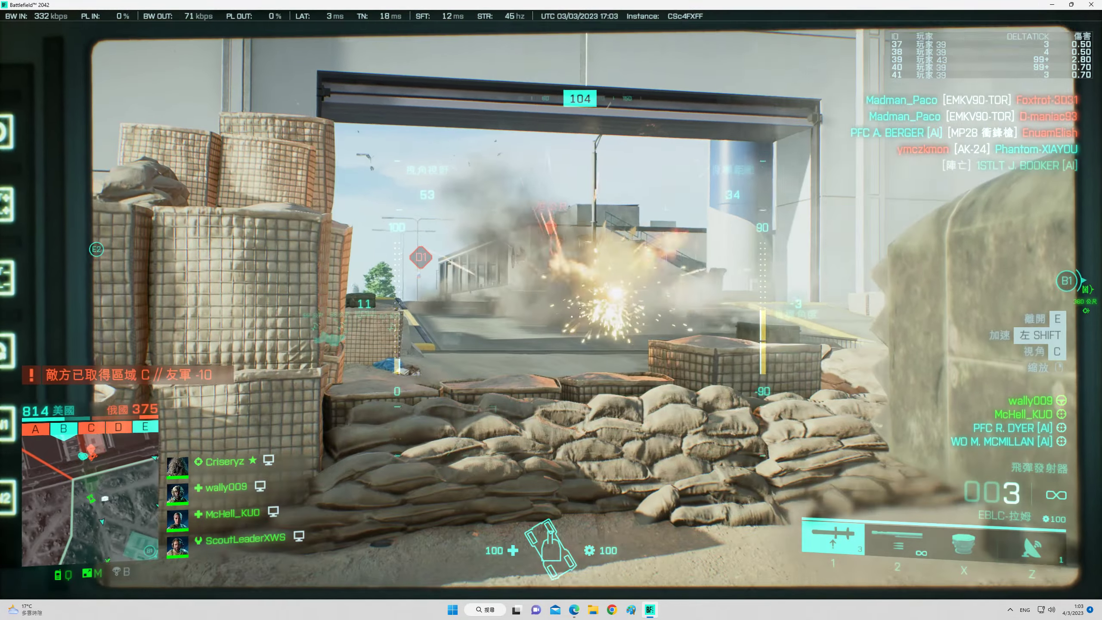
left_click(552, 310)
key("c")
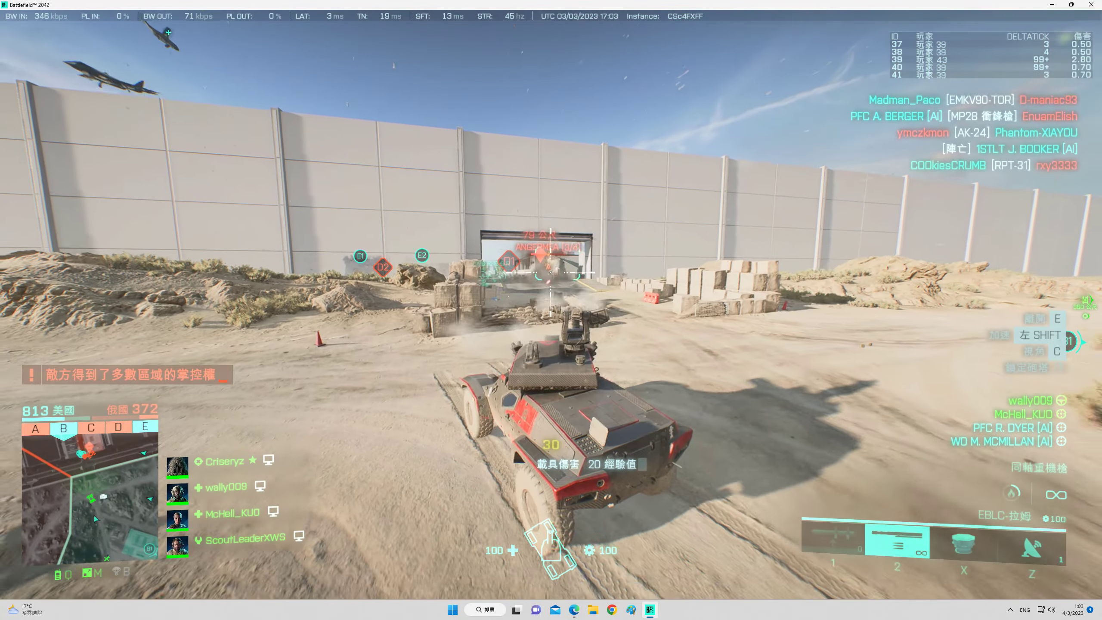
Re-aim through the gunner sight, switching between the missile launcher and machine gun.
key("1")
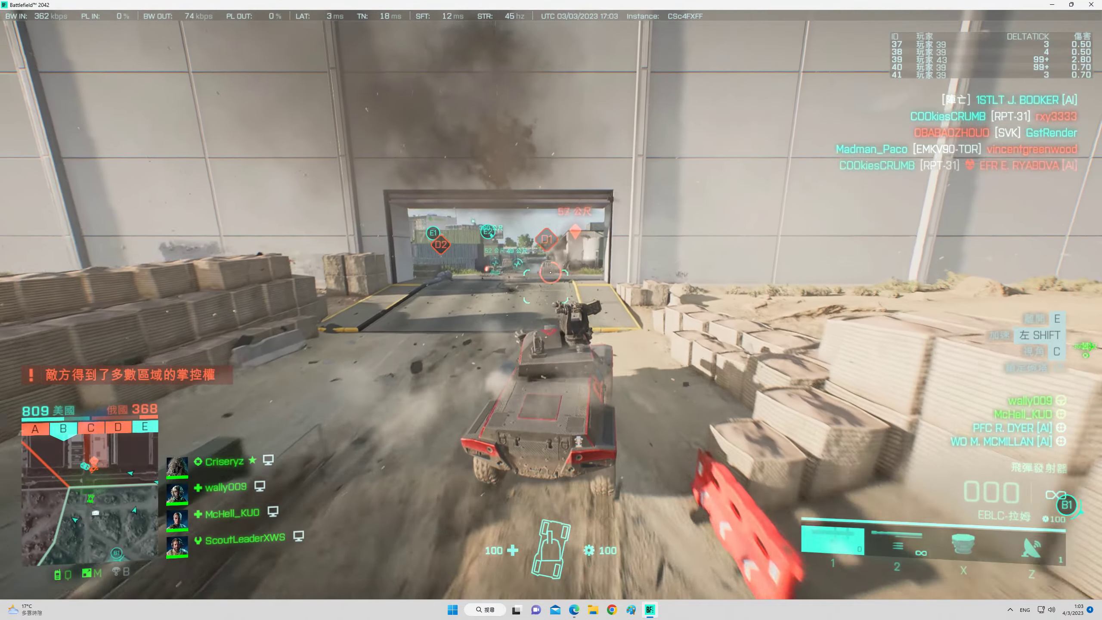
key("c")
key("c")
key("2")
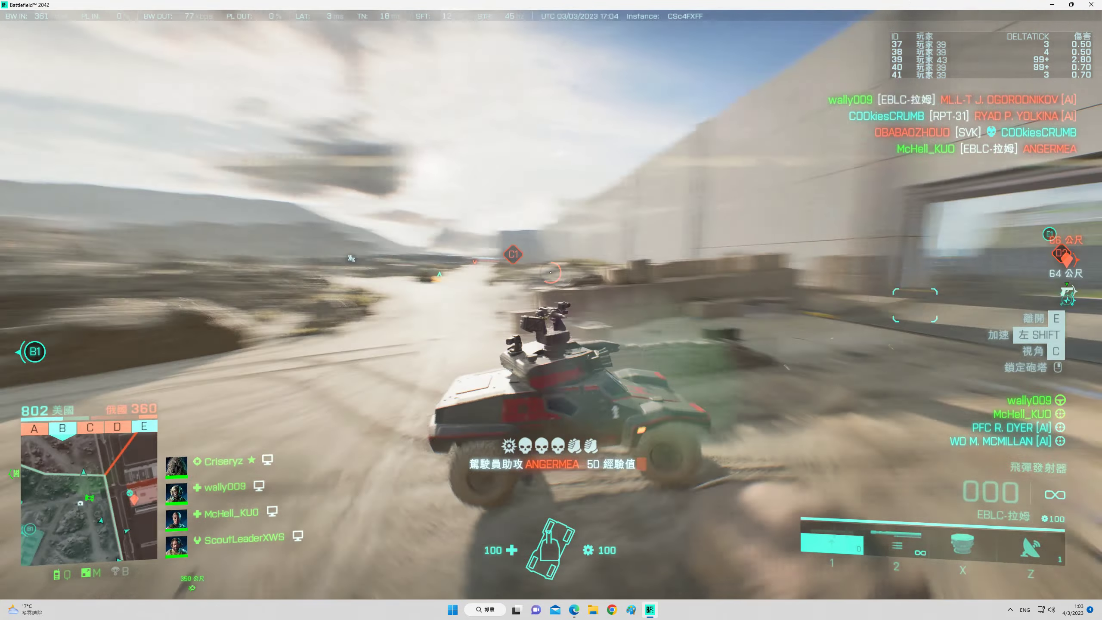
key("1")
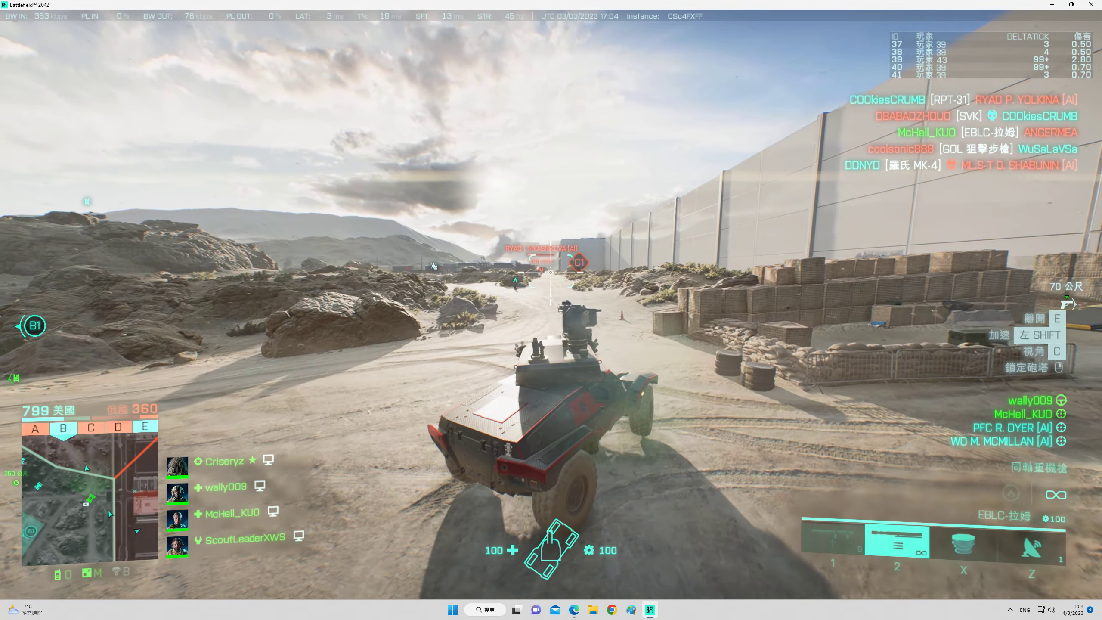
Drive toward C1, firing a missile at a nearby building and alternating missiles and machine gun.
key("1")
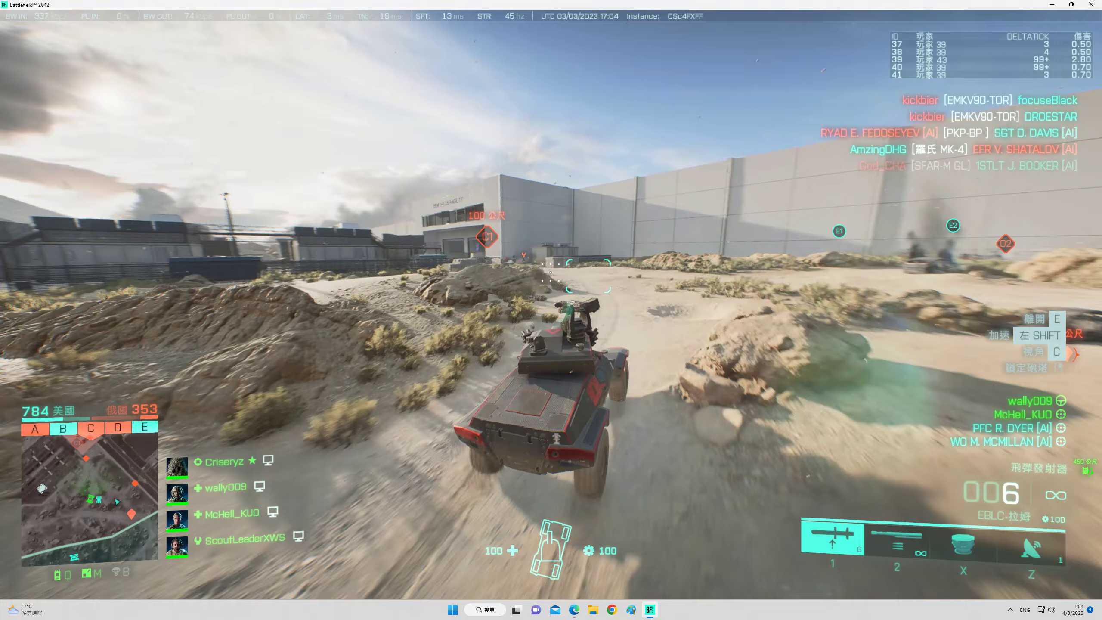
left_click(550, 267)
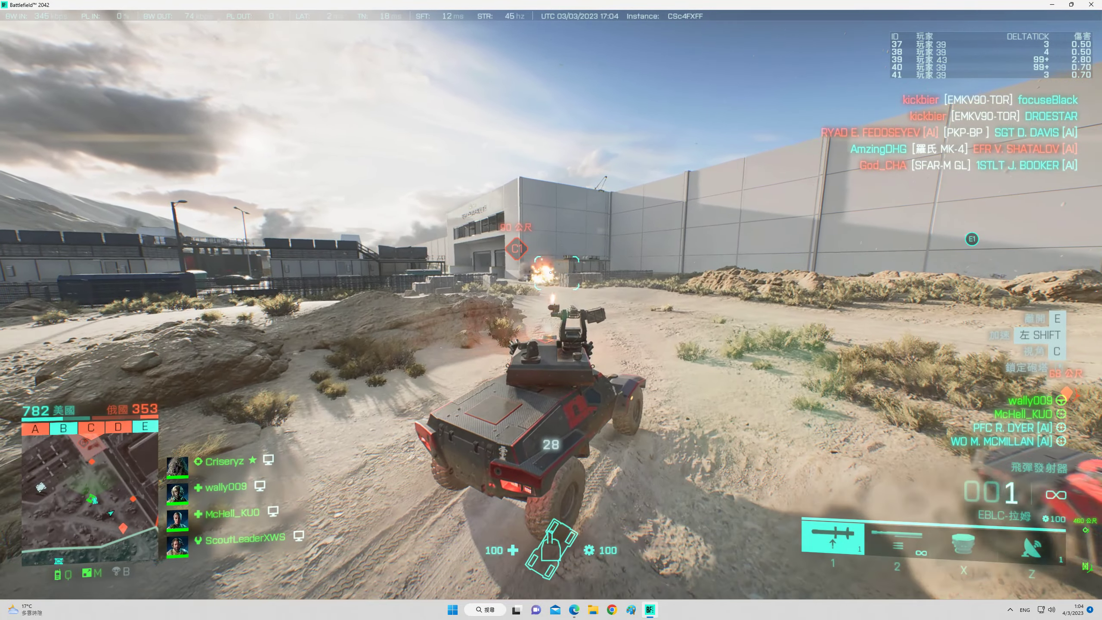
key("2")
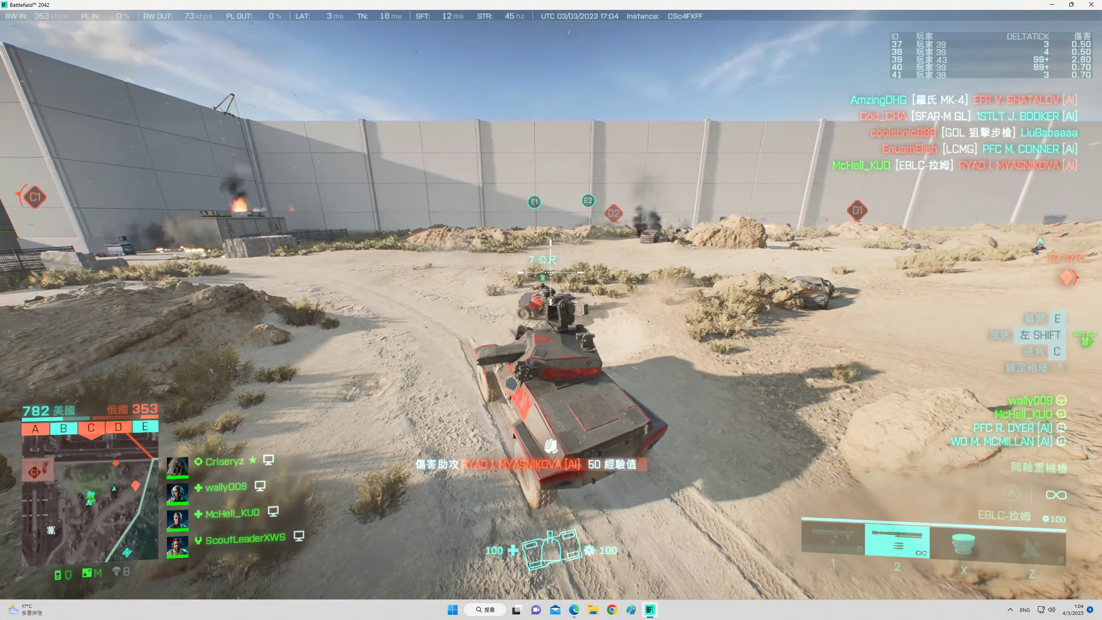
key("1")
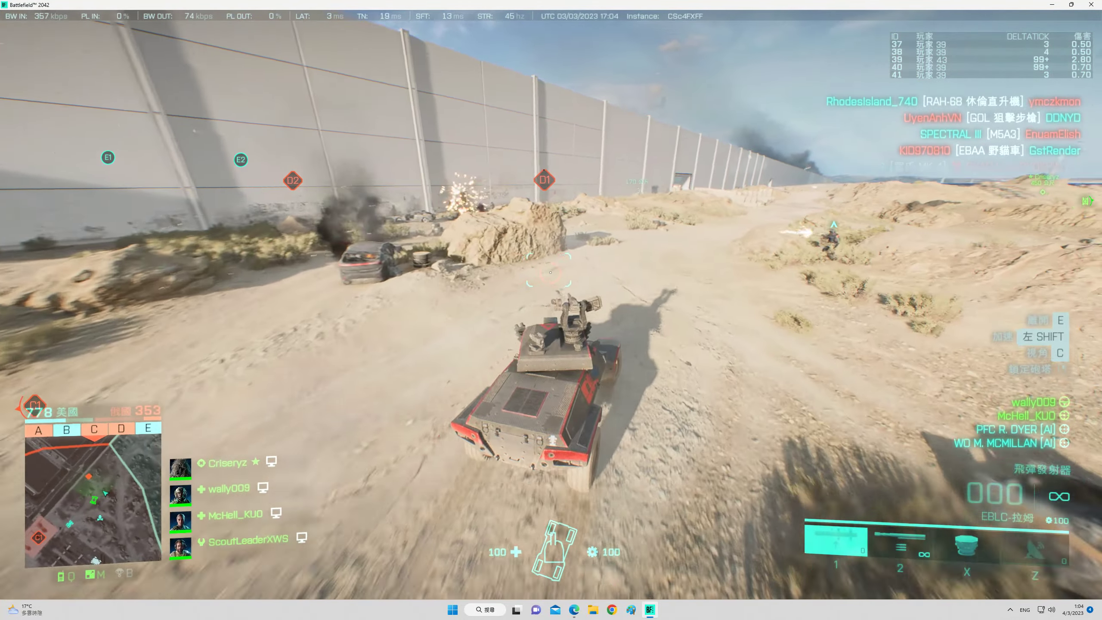
key("2")
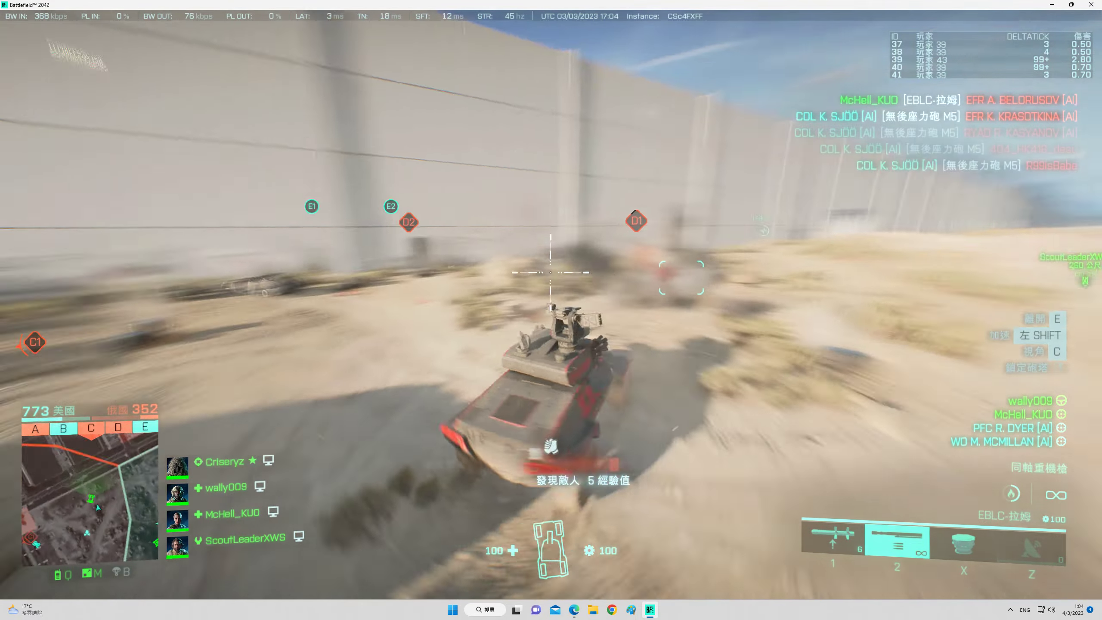
key("1")
key("c")
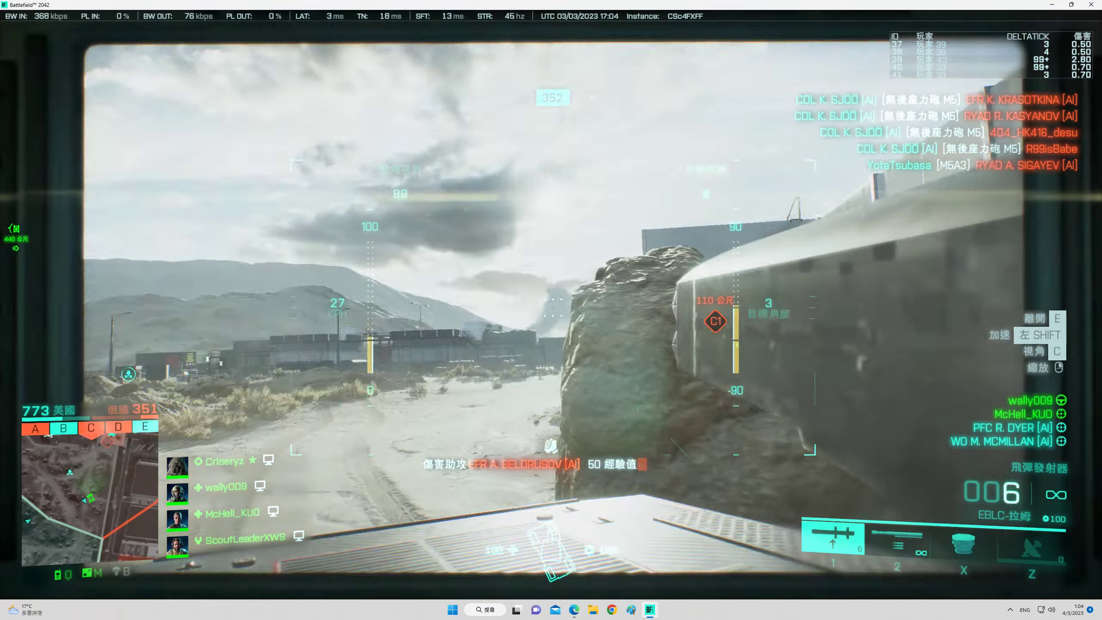
key("c")
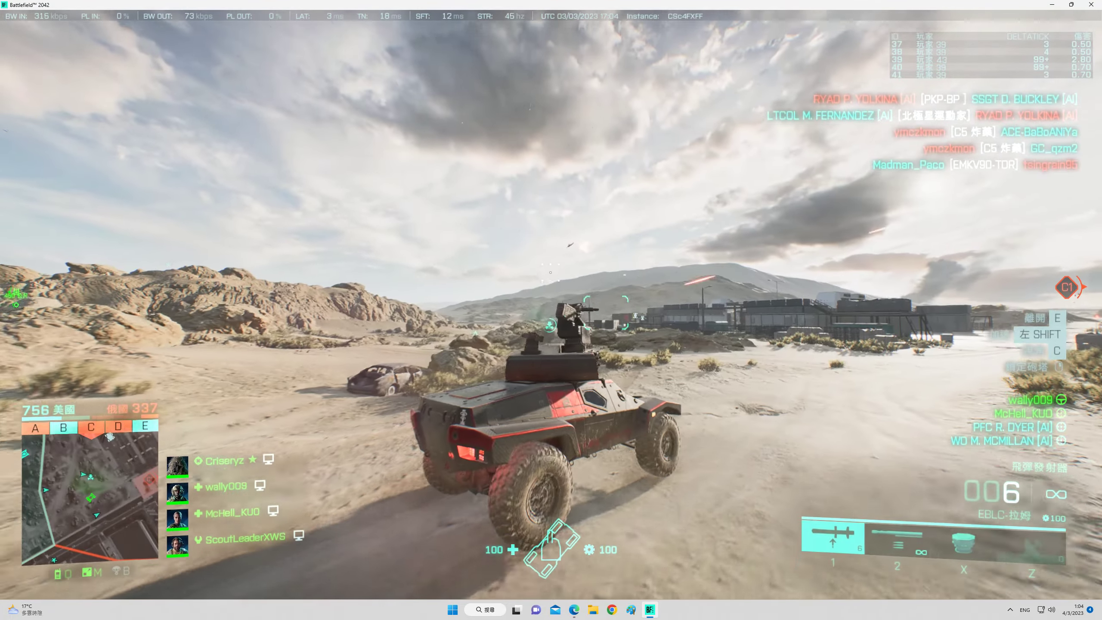
Fire missiles at the enemies near C1 and check the match scores.
key("c")
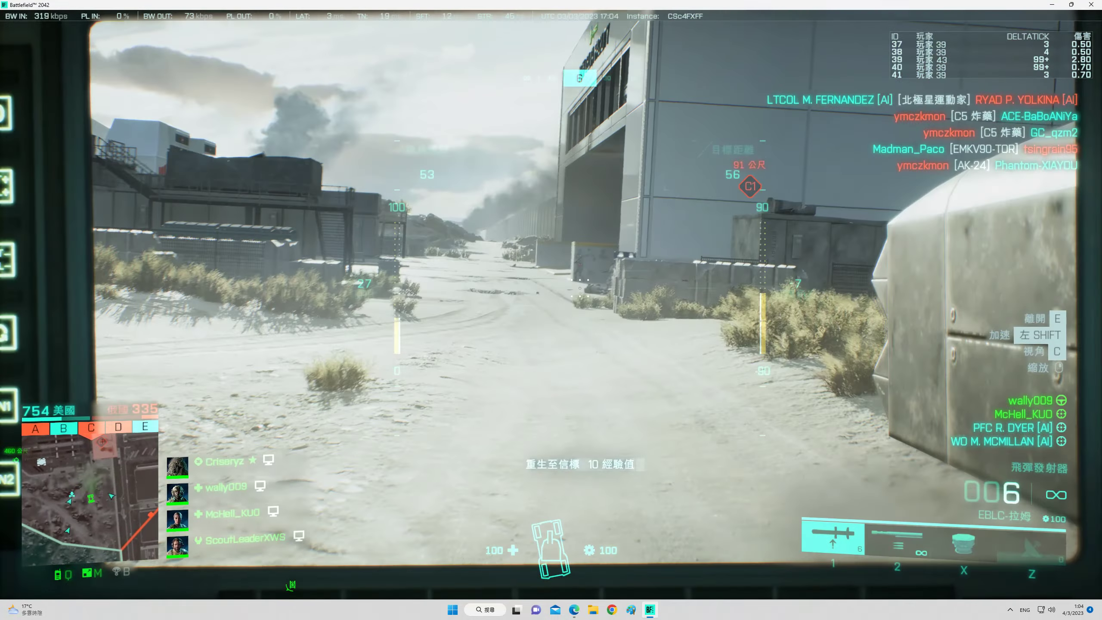
left_click(551, 310)
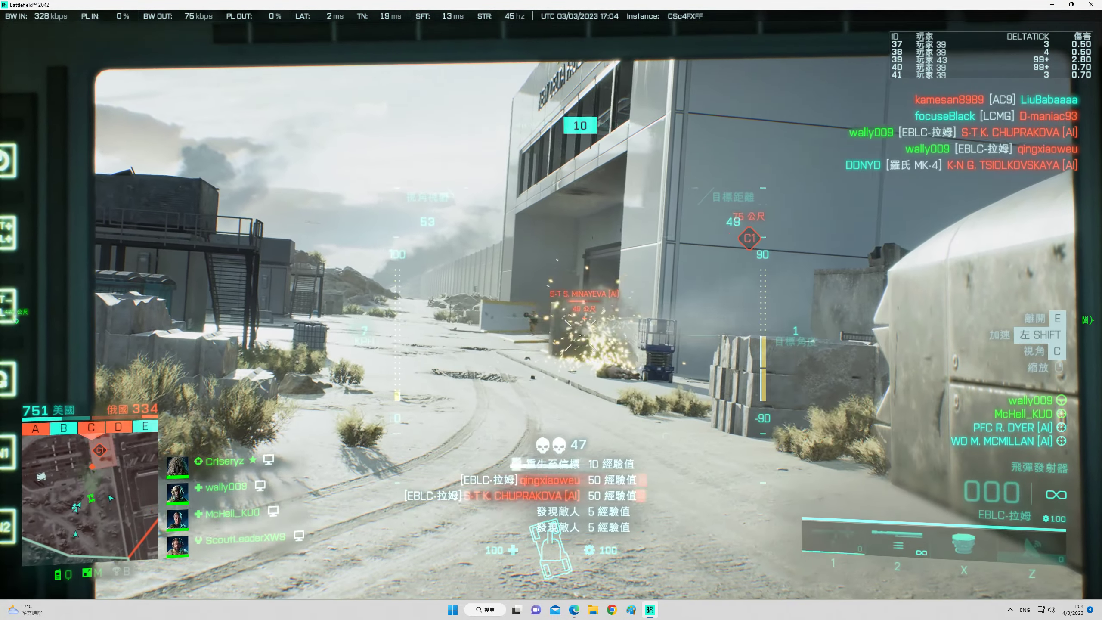
key("2")
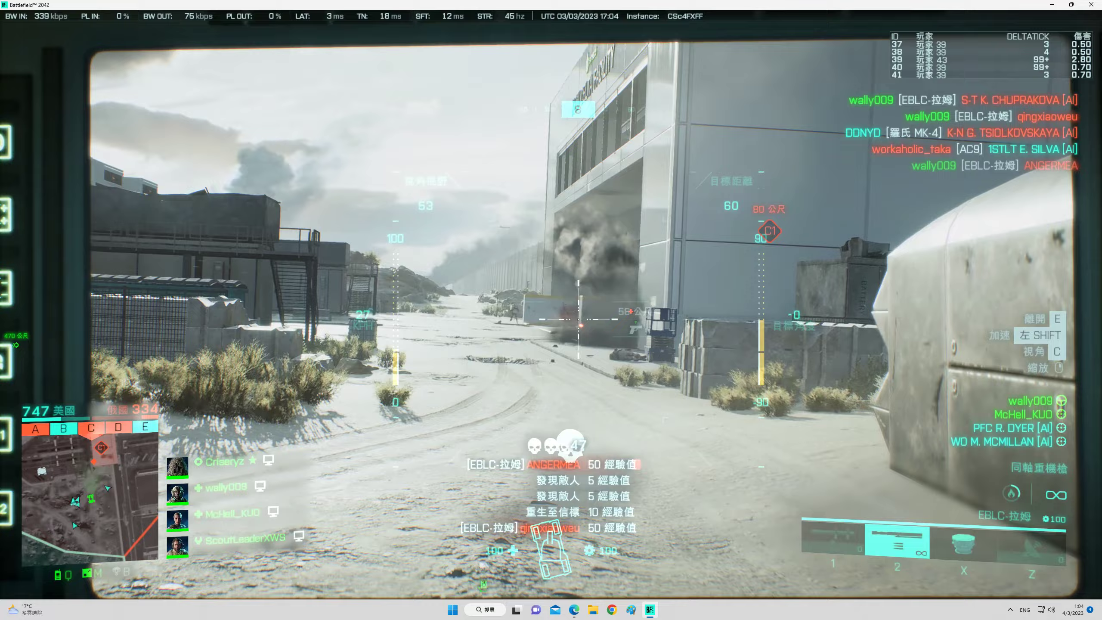
key("c")
key("Tab")
key("c")
key("1")
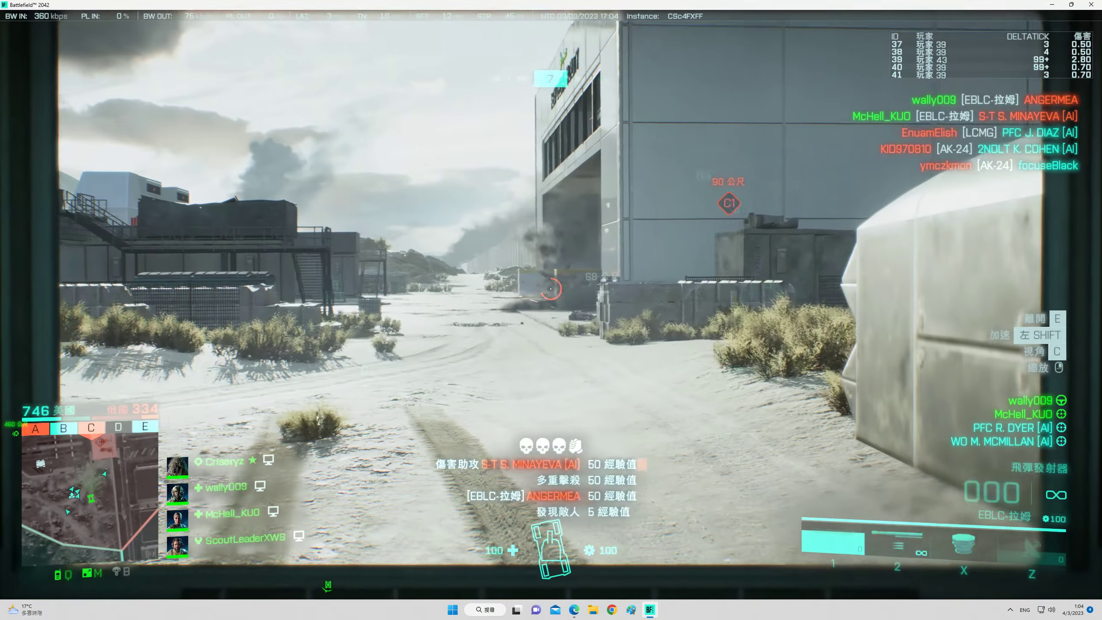
Push toward the C1 building, toggling between the gunner sight and outside view.
key("c")
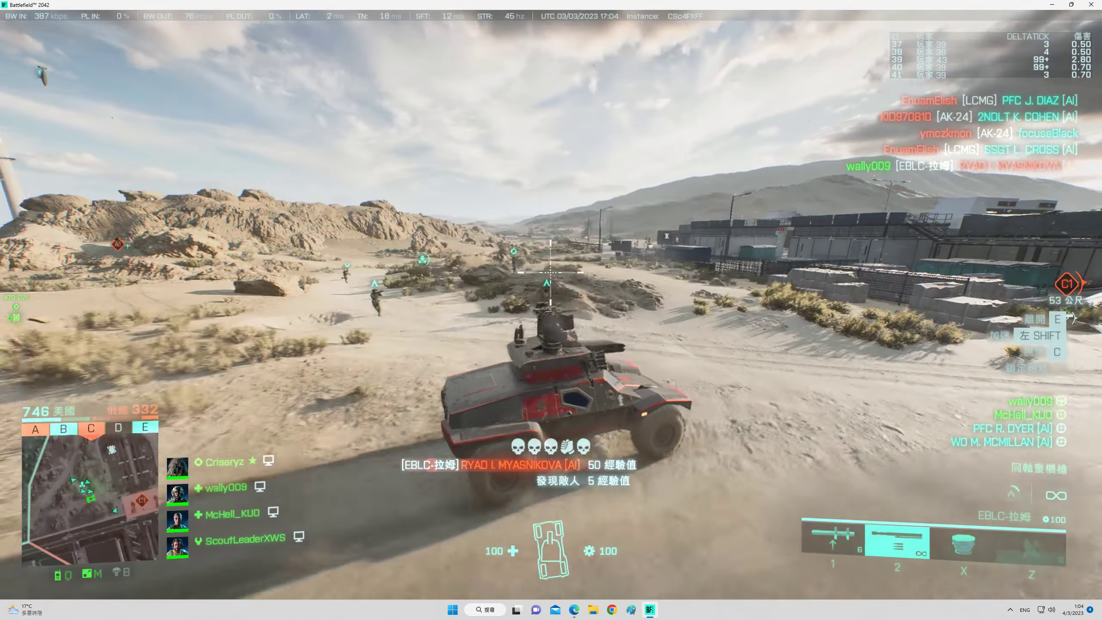
key("1")
key("c")
key("c")
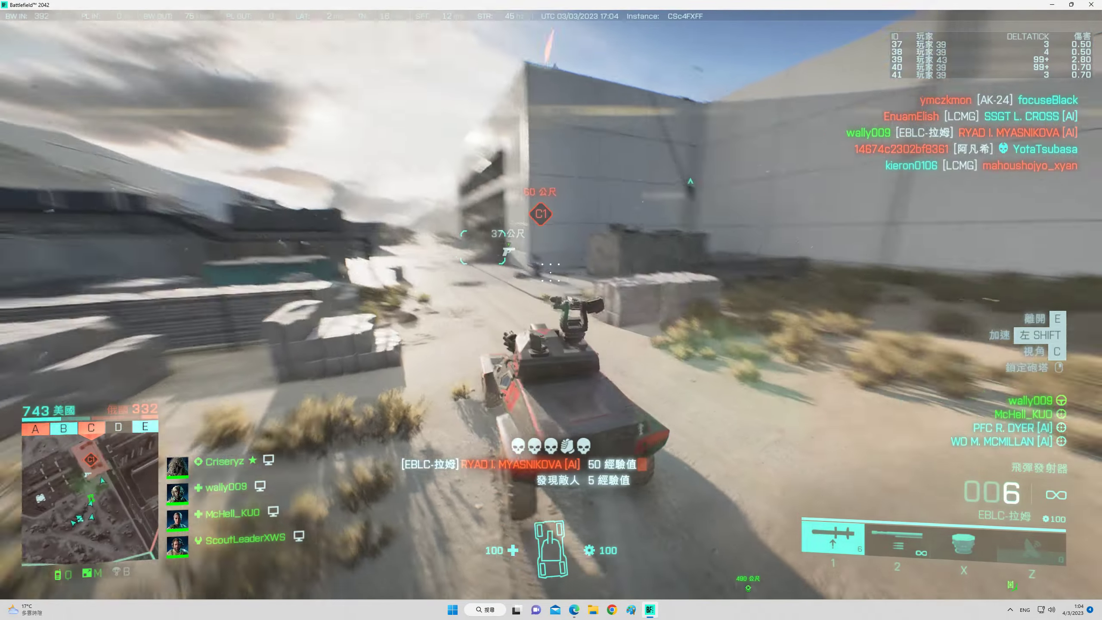
key("c")
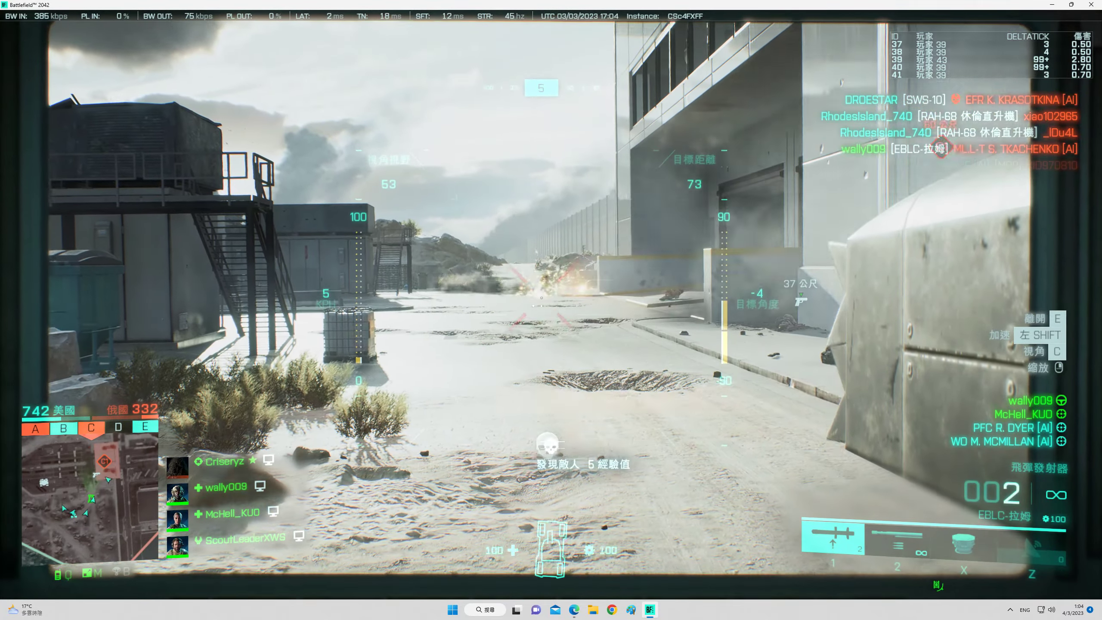
key("c")
key("2")
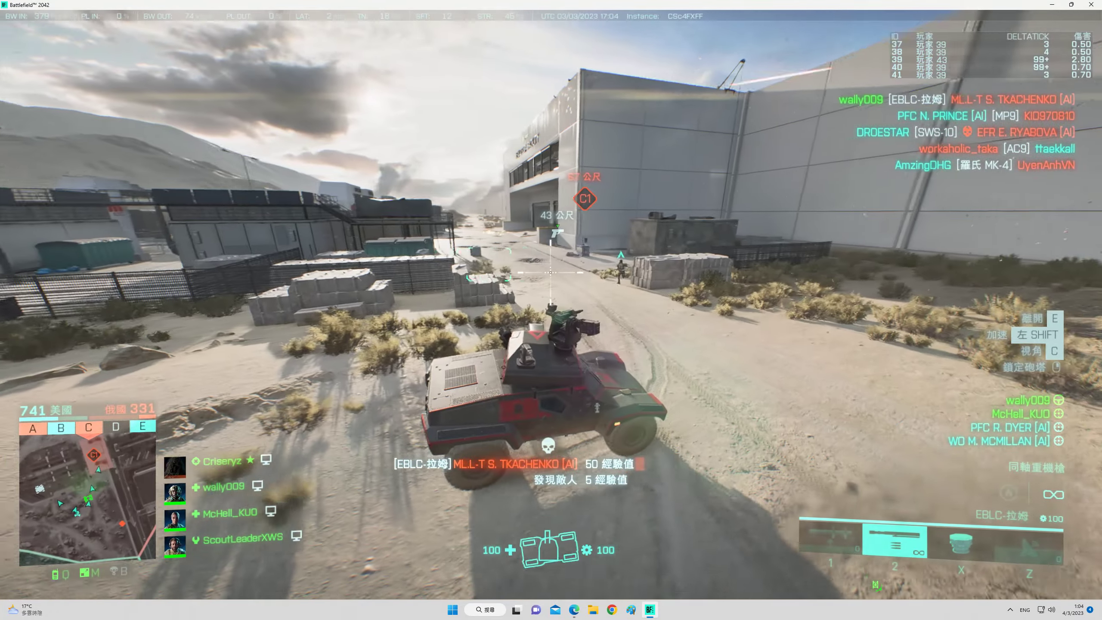
Turn around on the sand and aim at C1 with the missile launcher reloaded to six rounds.
key("1")
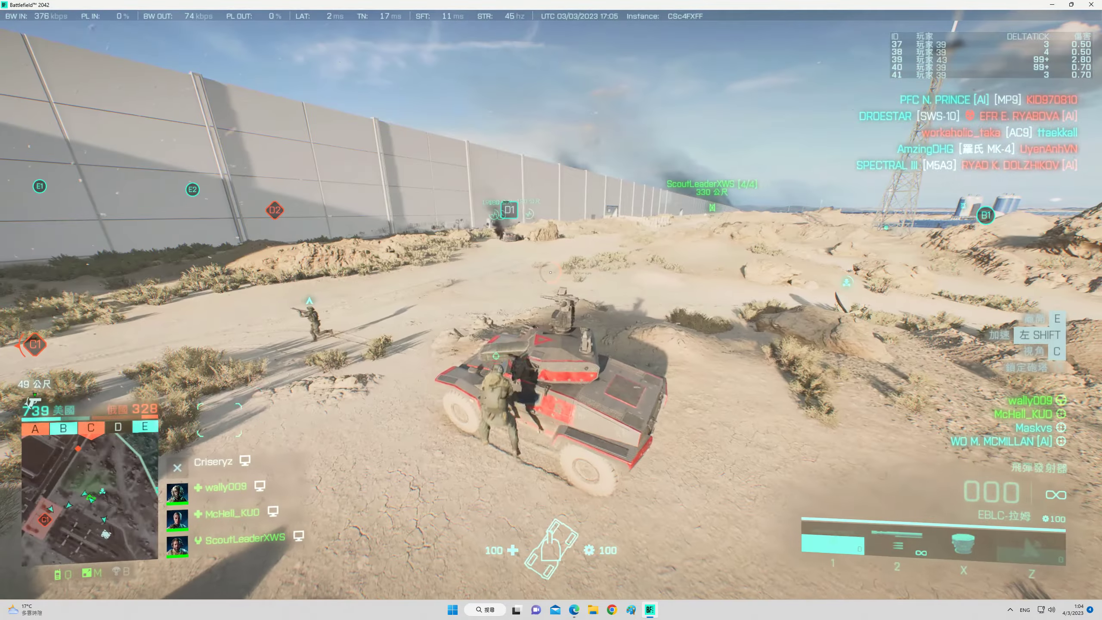
key("c")
key("c")
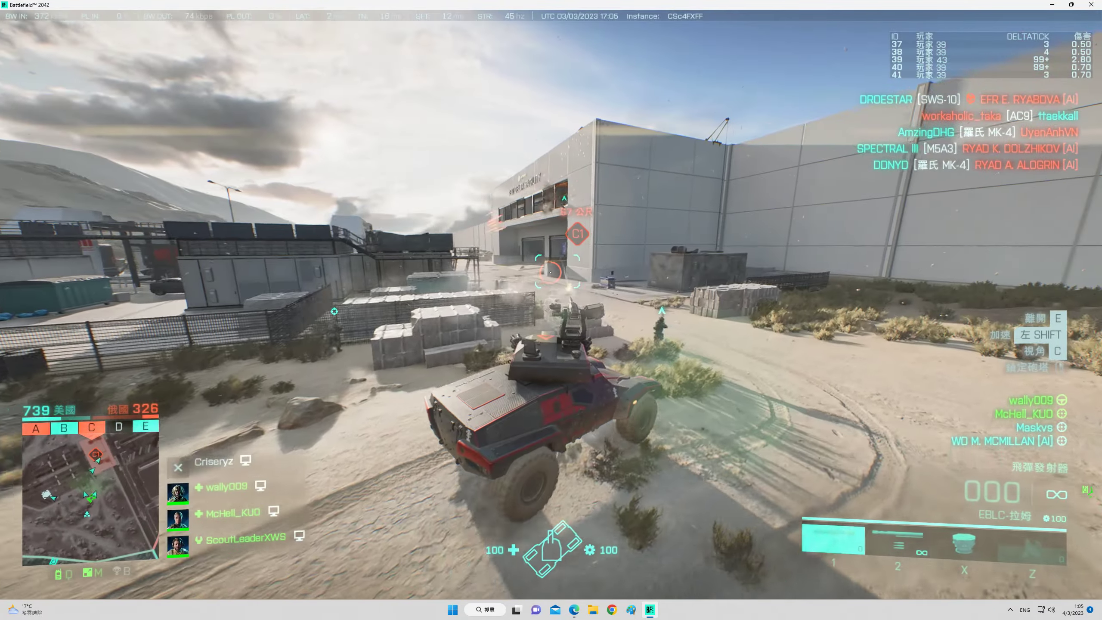
key("c")
key("c")
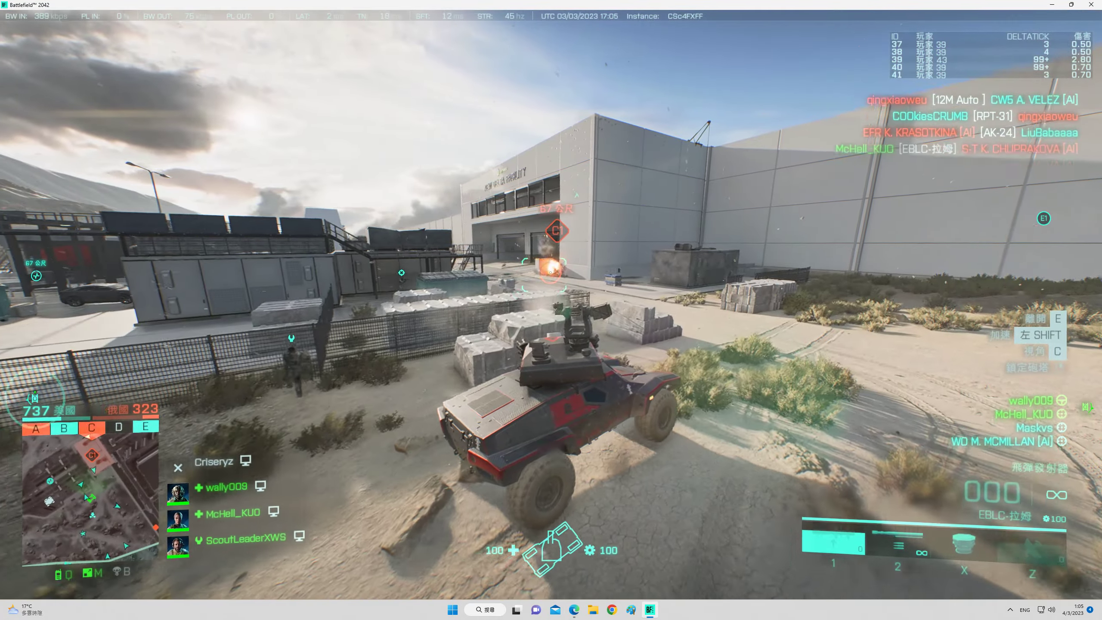
key("c")
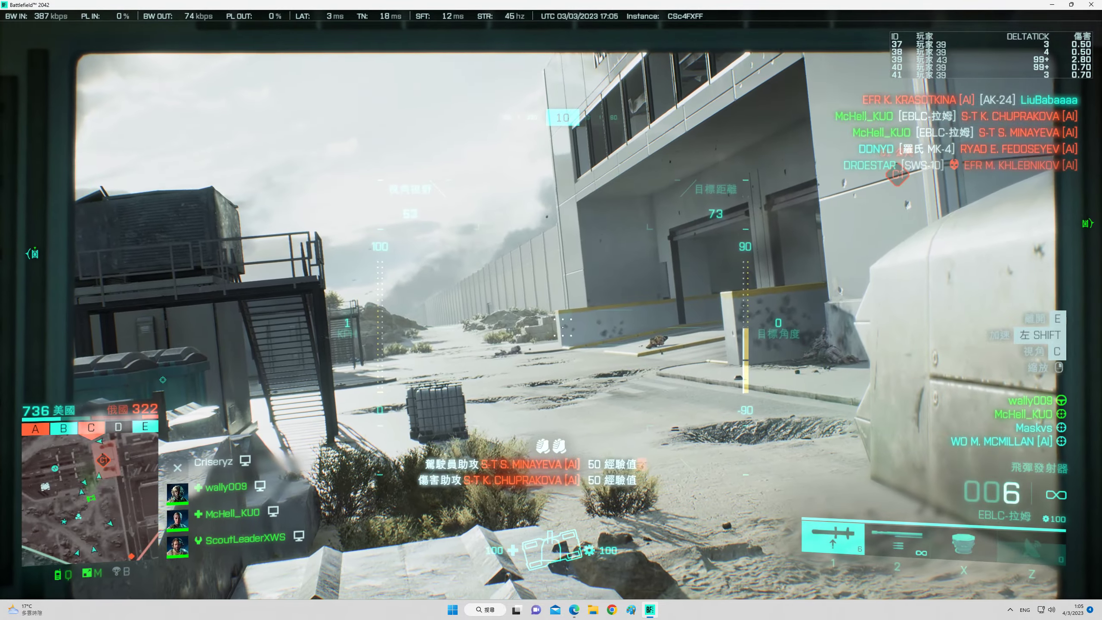
key("c")
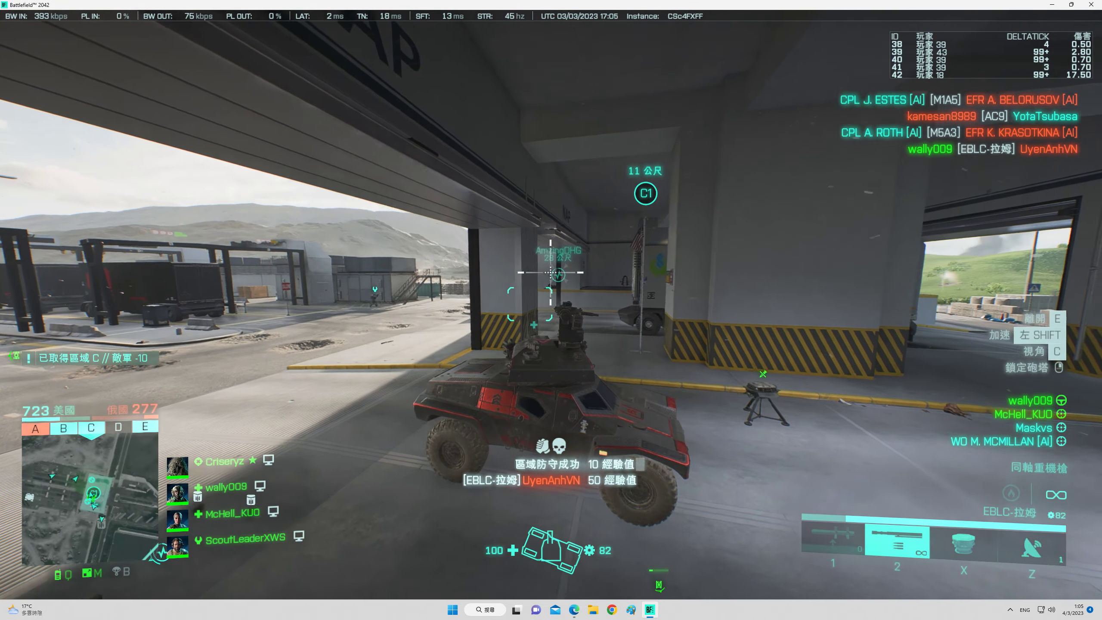
Hold C1 from the hangar using the gunner sight, then switch to the coaxial MG to leave.
key("c")
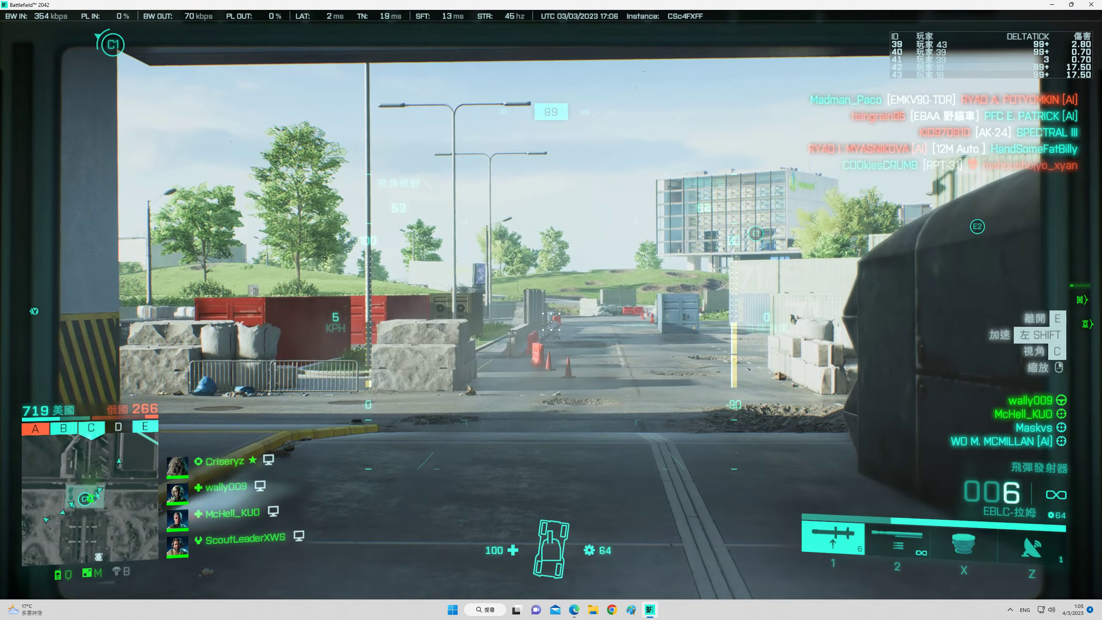
key("2")
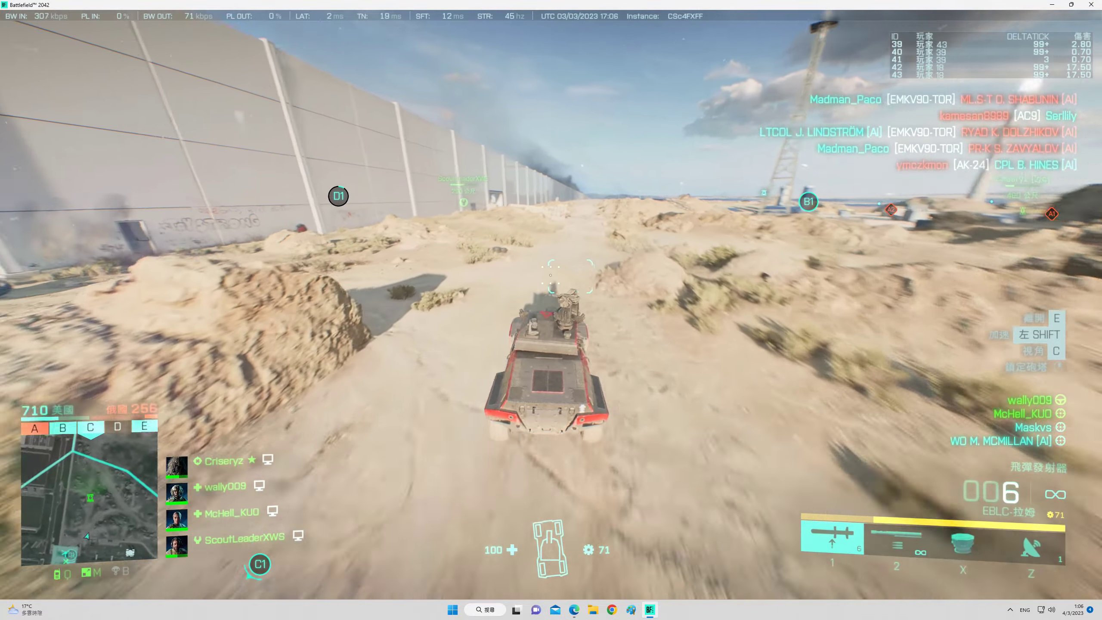
Drive along the wall past B1, check the scoreboard, and face D1 through the gunner sight.
key("Tab")
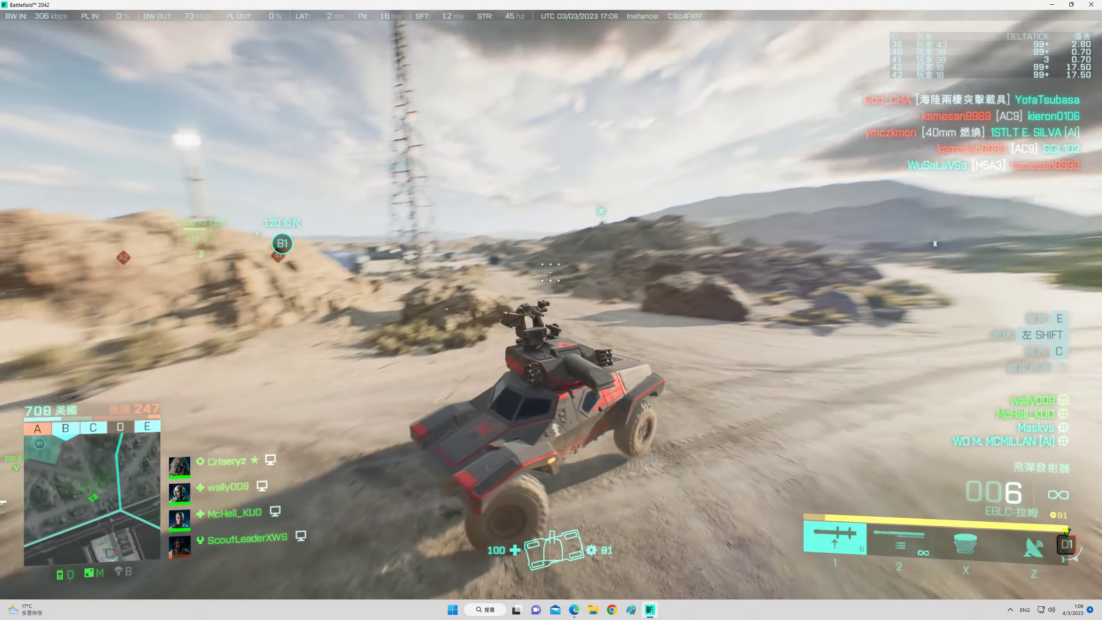
key("c")
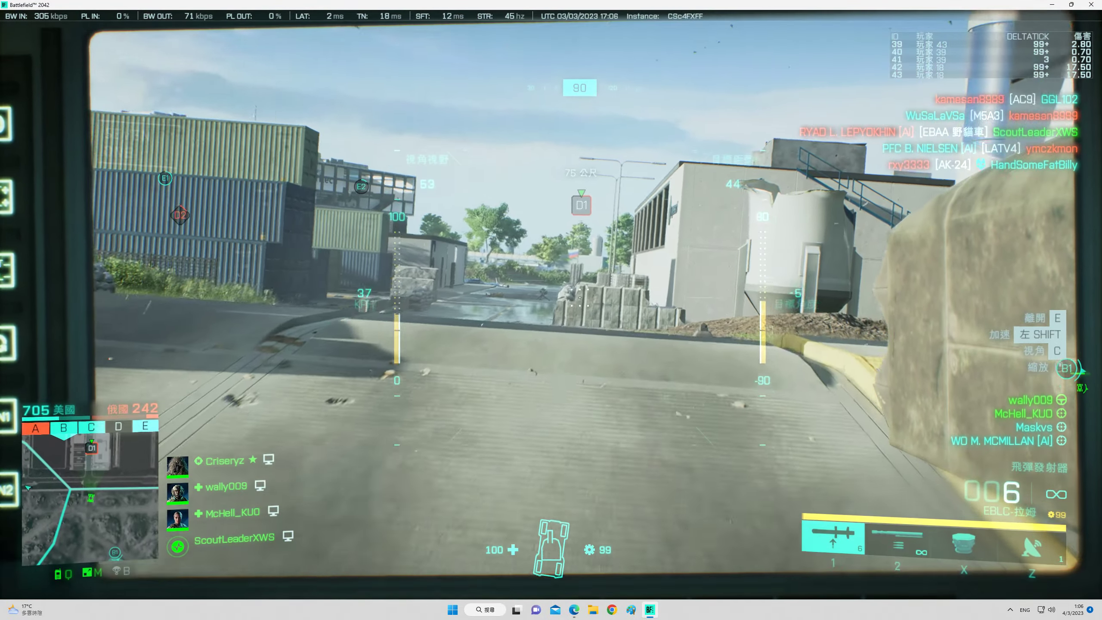
Fire the coaxial machine gun at enemies near D1.
key("2")
left_click(551, 298)
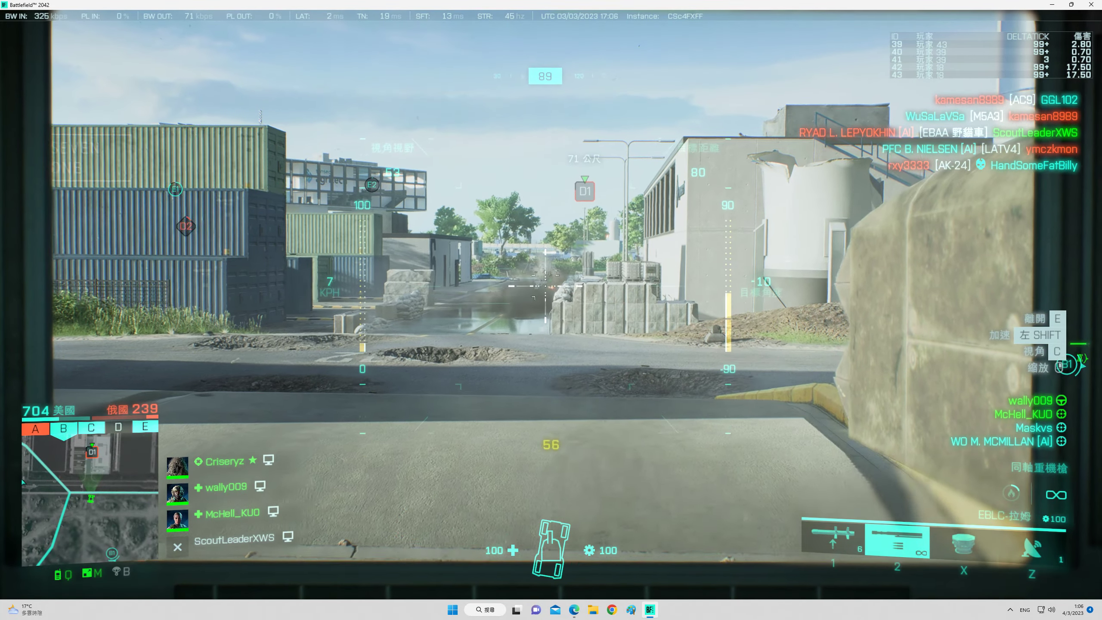
key("c")
key("c")
key("1")
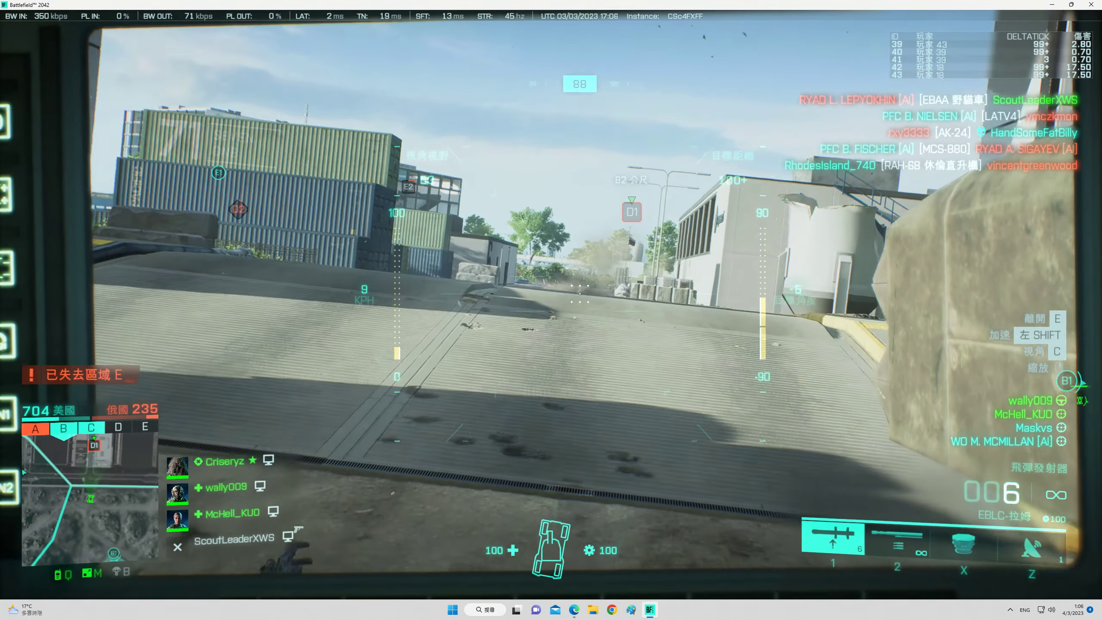
key("c")
key("c")
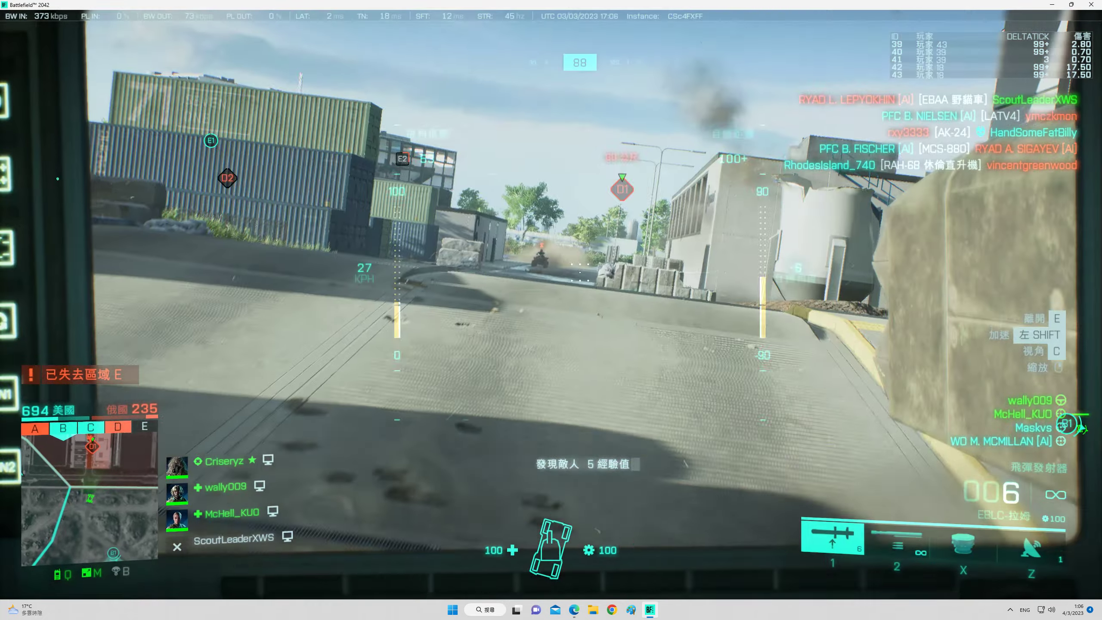
Shoot the enemy ahead, then retreat in chase view with missiles selected.
left_click(575, 310)
key("2")
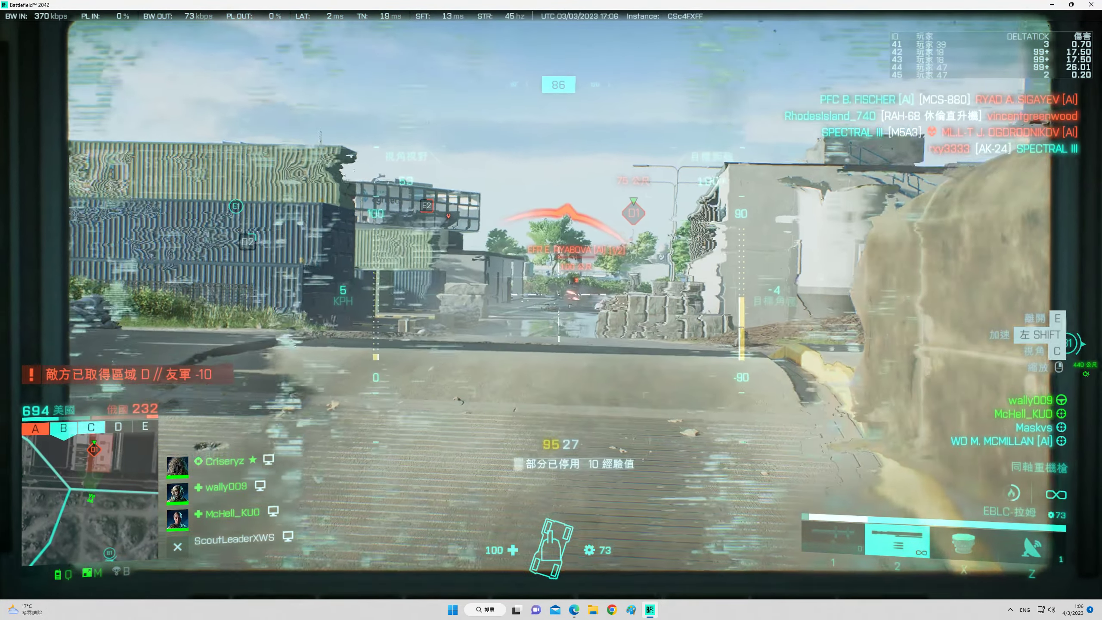
key("c")
key("1")
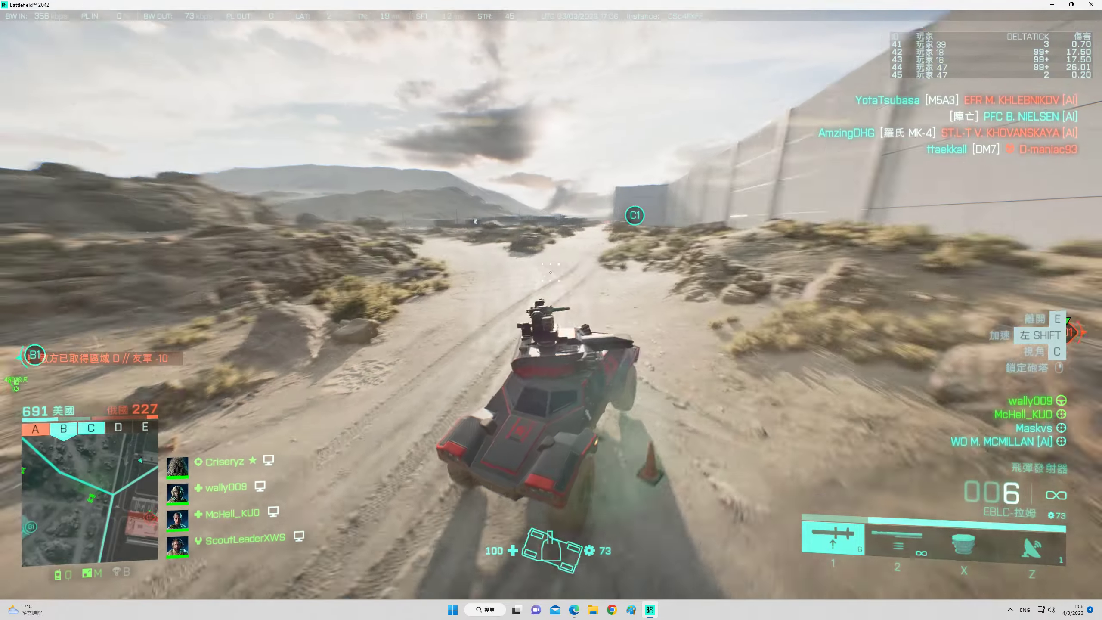
Drive the damaged EBLC-Ram along the wall to the open gate near D1, swapping weapon slots.
key("2")
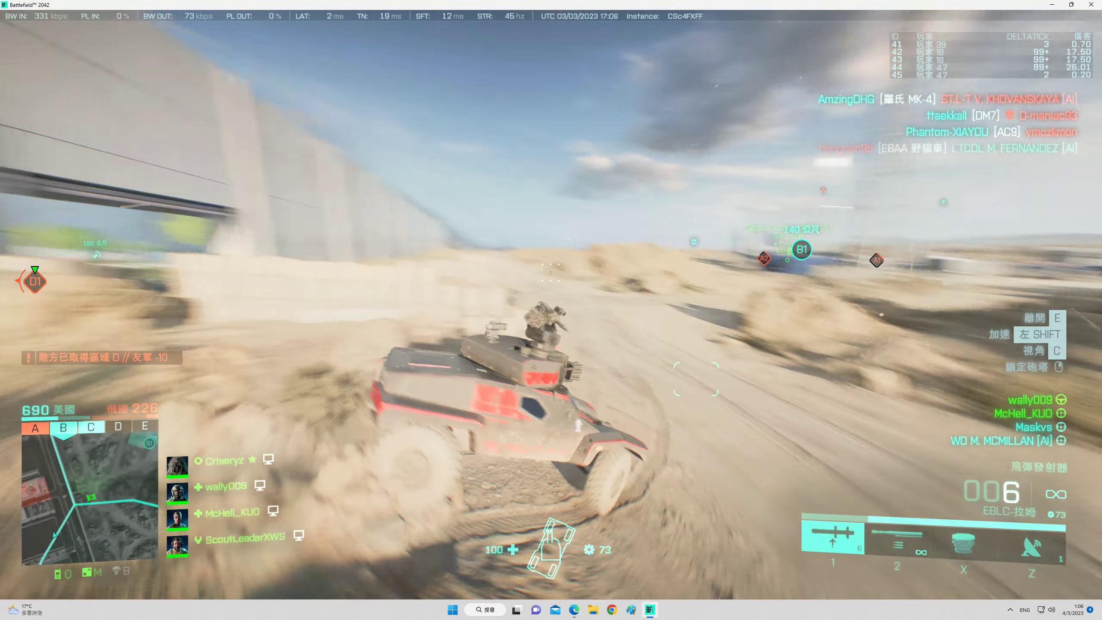
key("1")
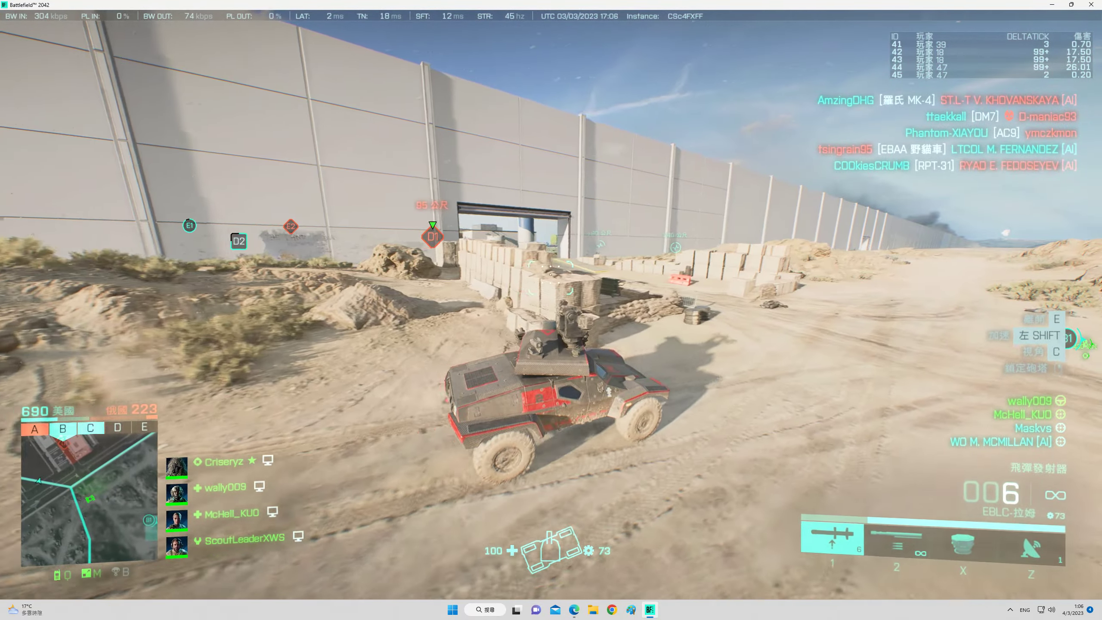
key("c")
key("c")
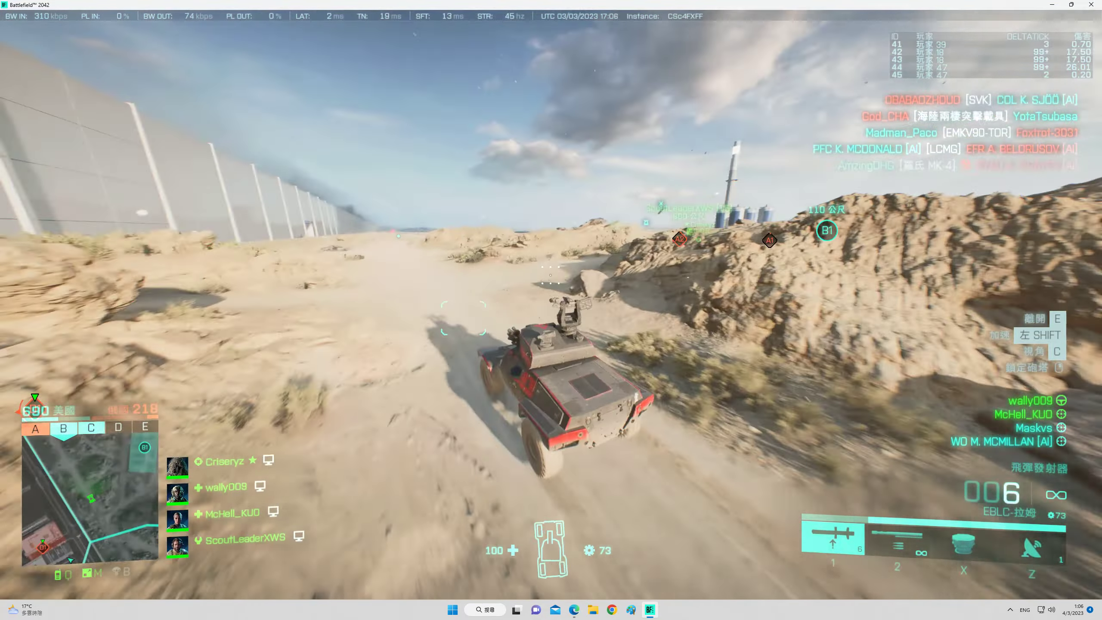
key("2")
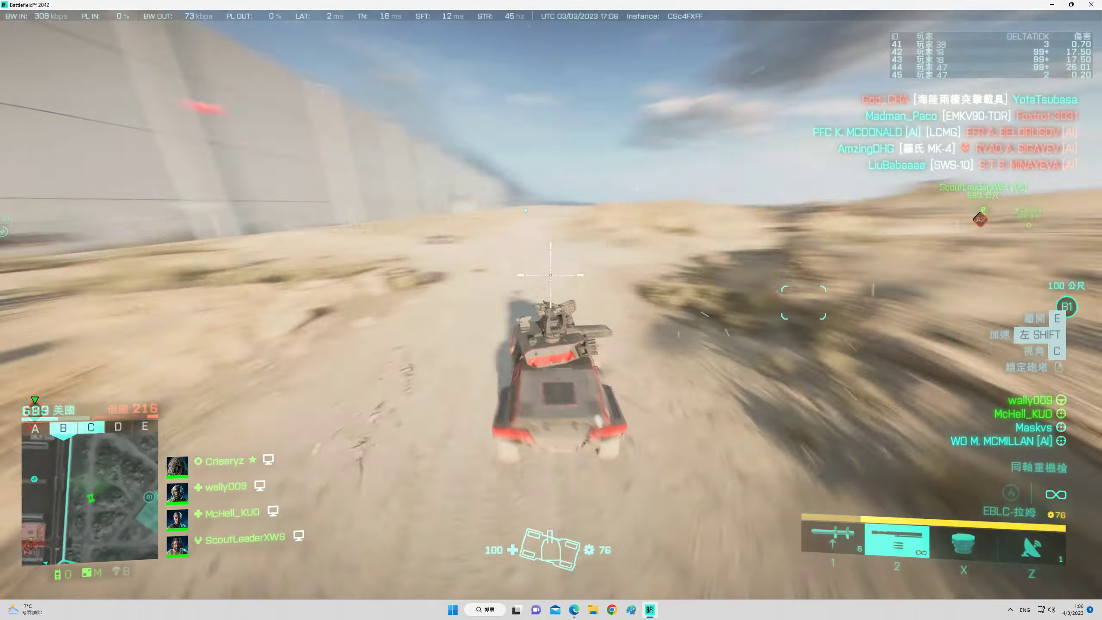
key("1")
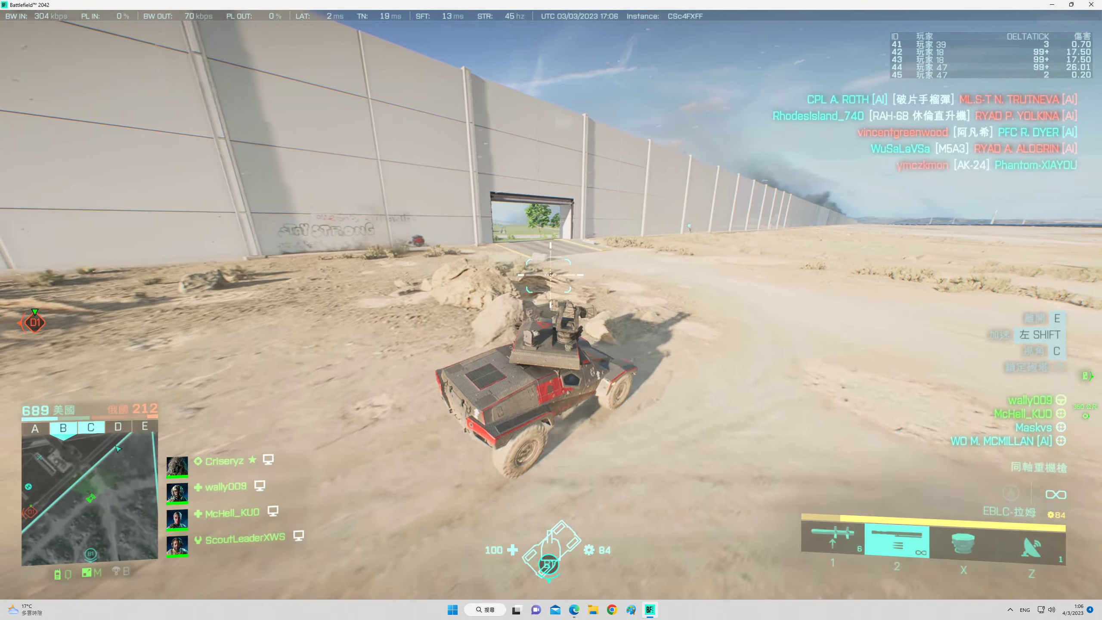
Fire missiles at the enemy tank from the gunner sight.
key("c")
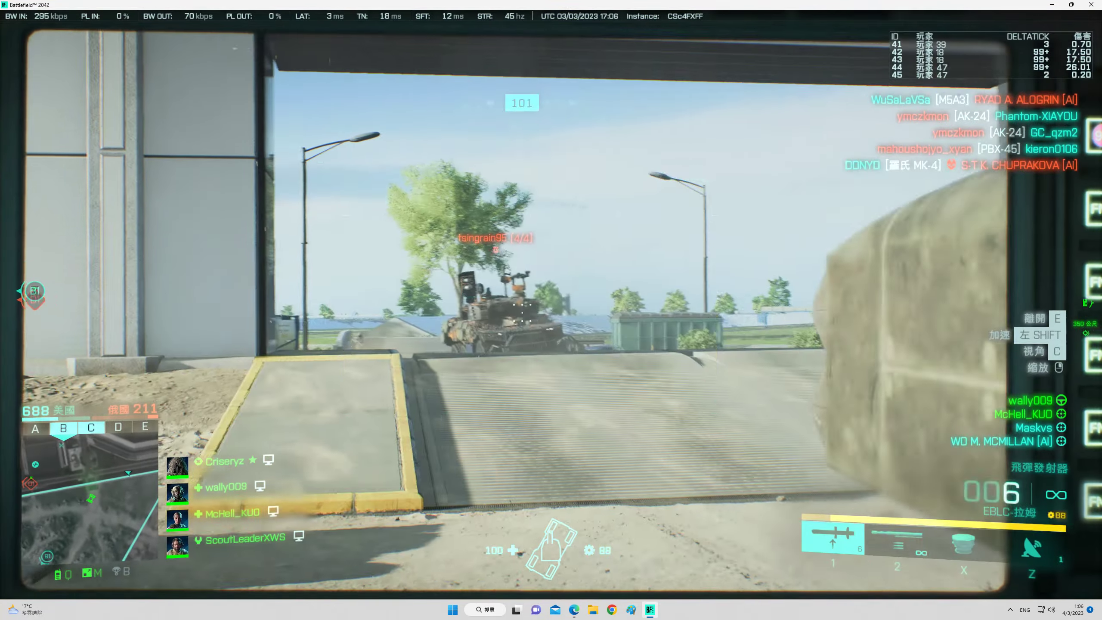
left_click(551, 274)
key("c")
left_click(551, 273)
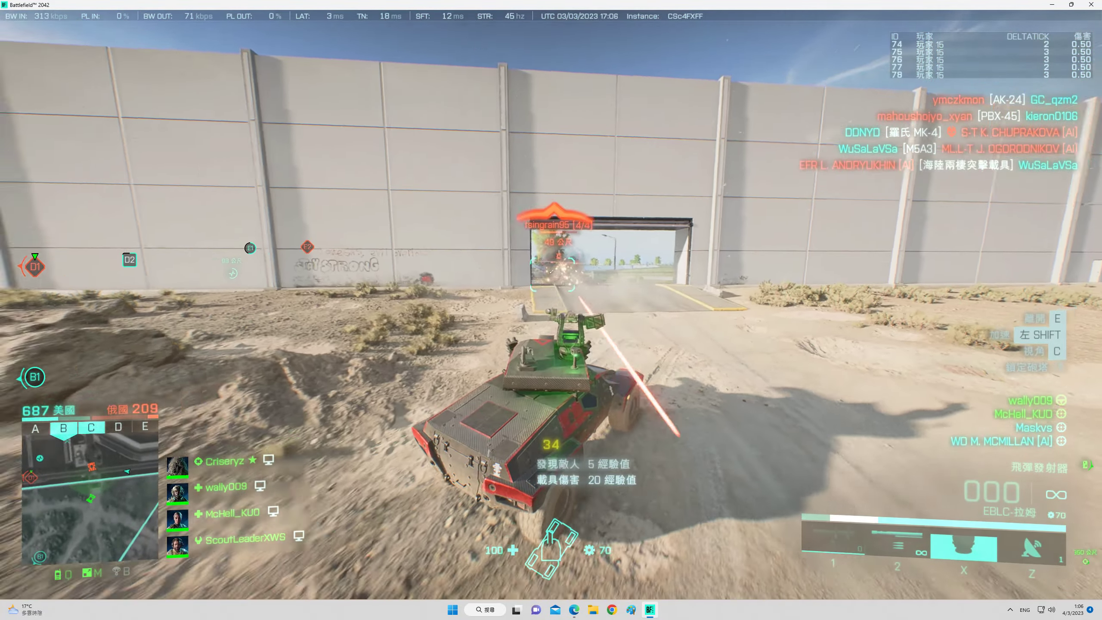
Drive along the wall to the gateway and fire missiles through it at enemies.
left_click_drag(551, 311, 345, 310)
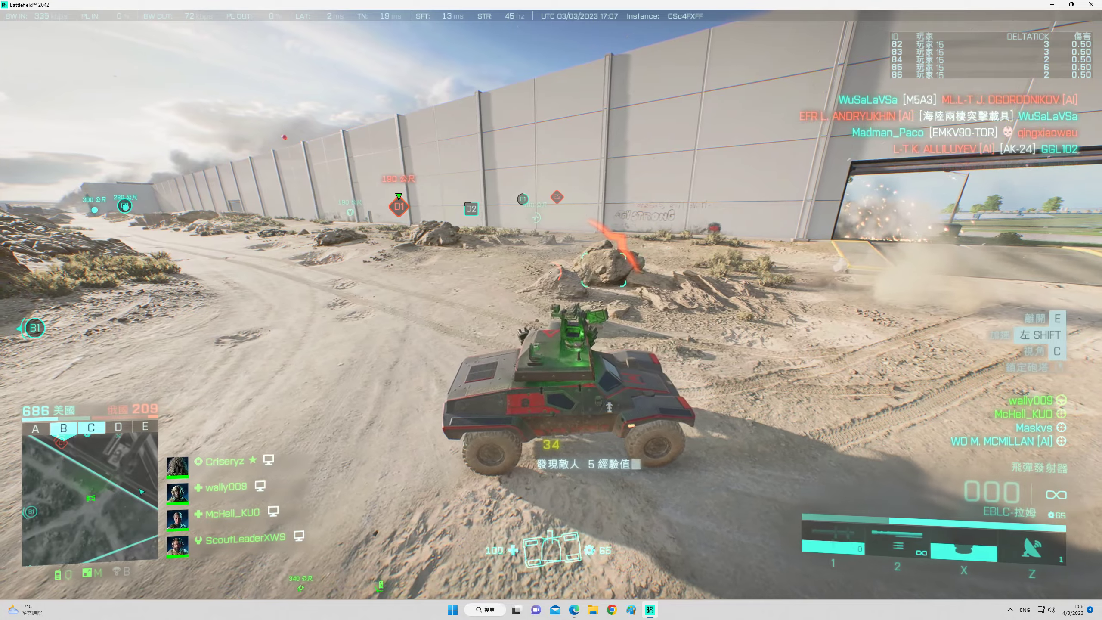
key("w")
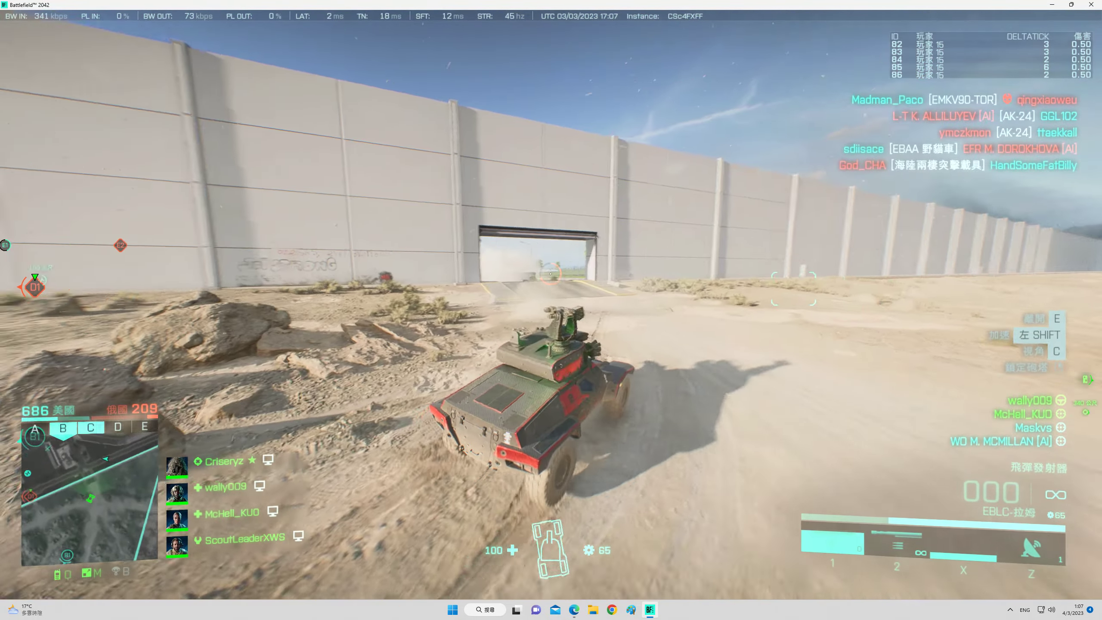
key("c")
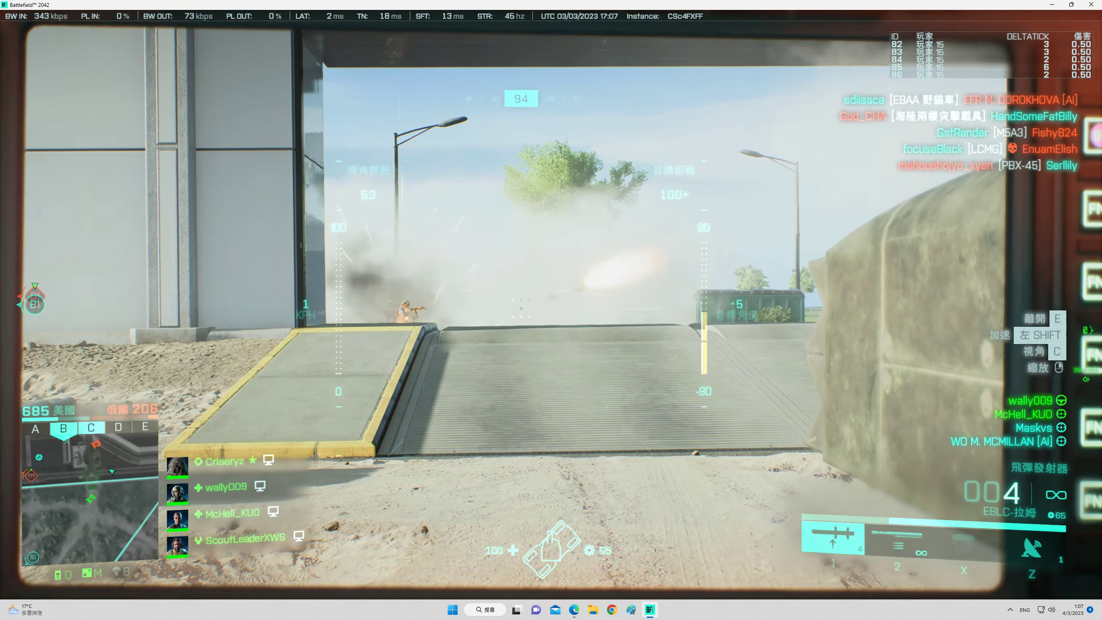
left_click(551, 311)
key("c")
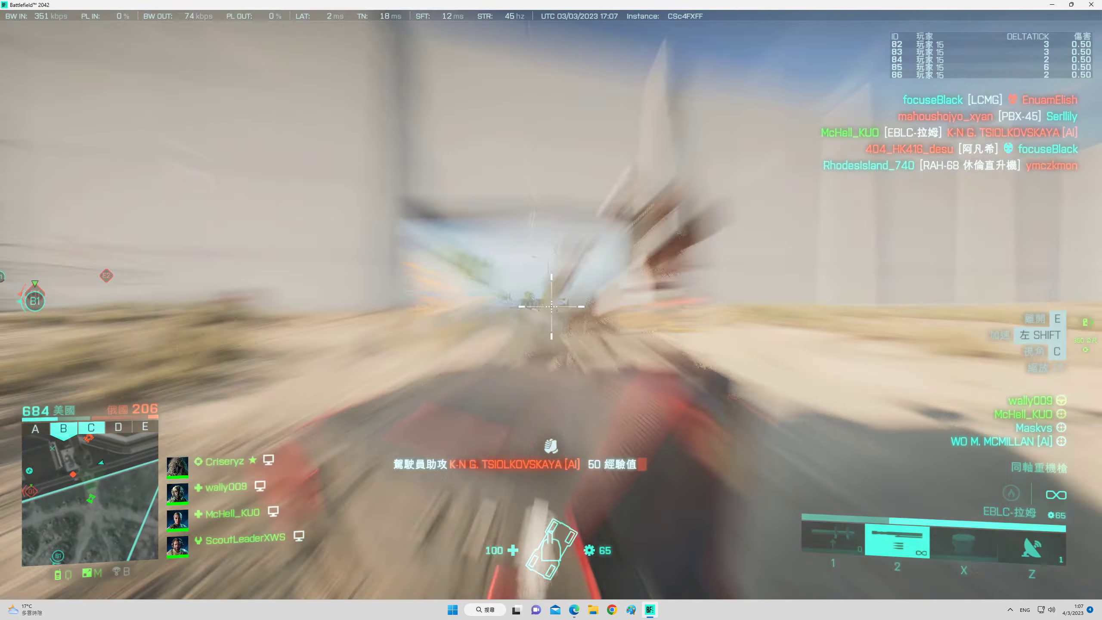
key("2")
key("1")
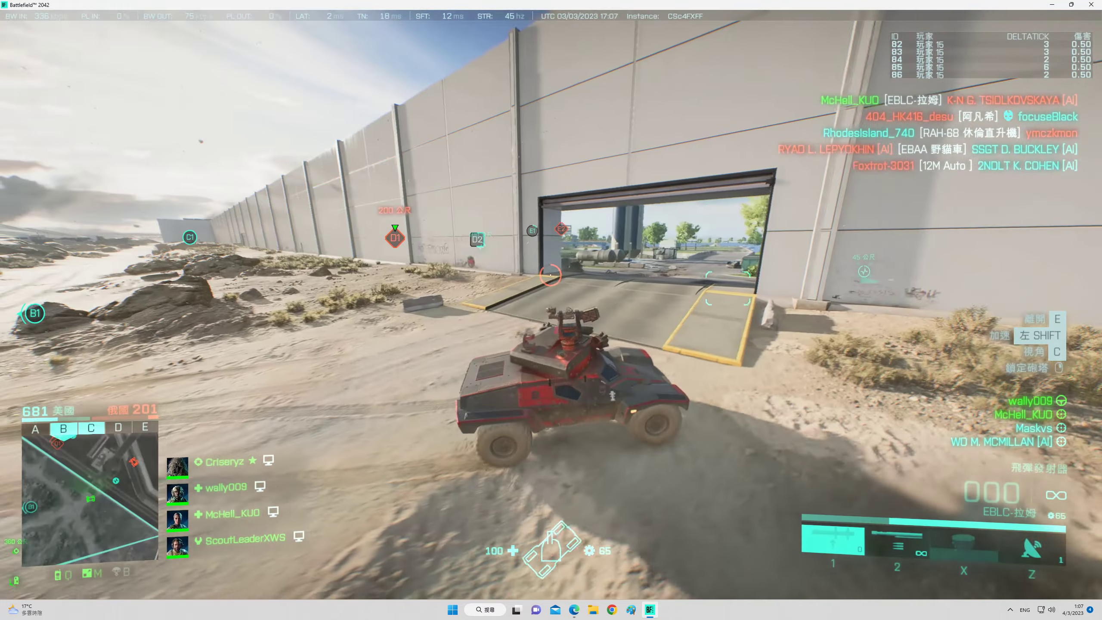
Shoot the marked enemy soldier with the coaxial machine gun, tracking him while firing.
key("c")
key("2")
left_click(552, 310)
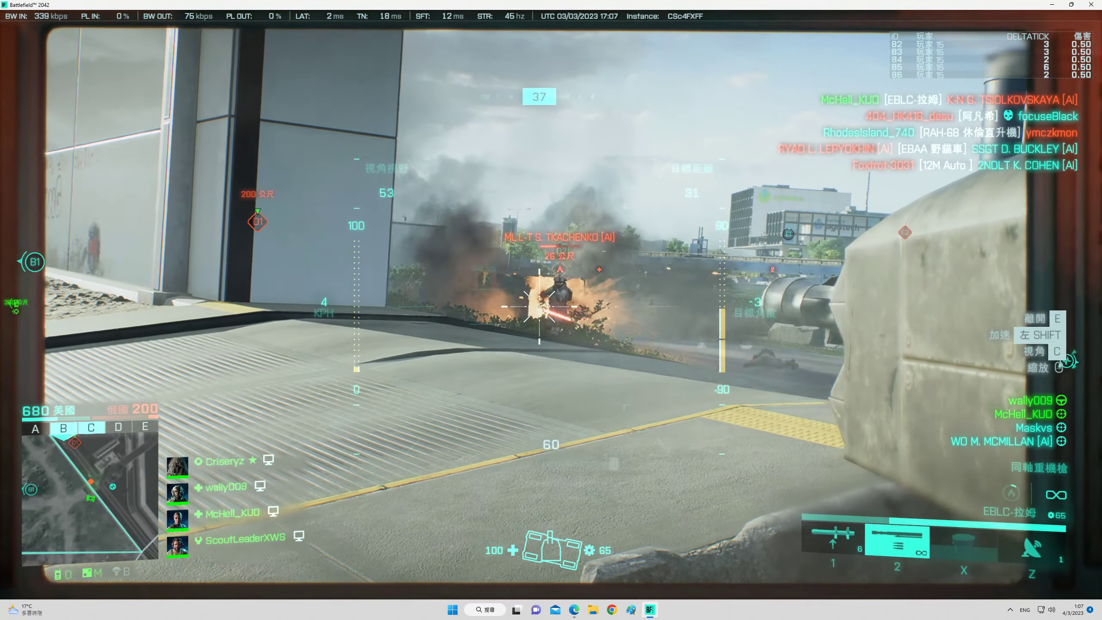
left_click_drag(551, 310, 522, 278)
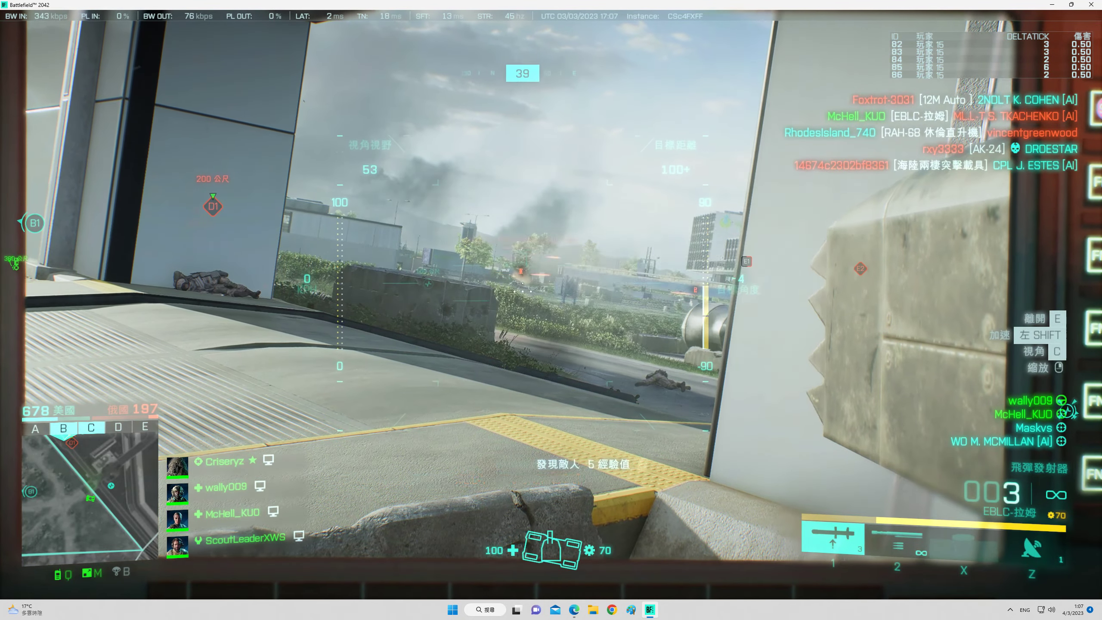
key("2")
left_click(551, 310)
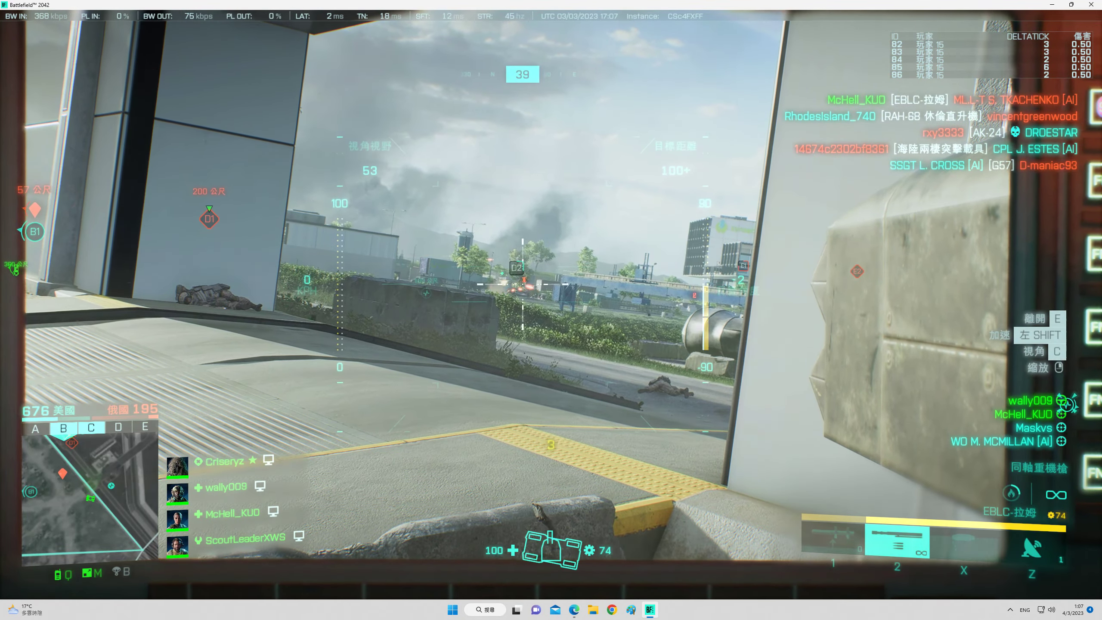
key("c")
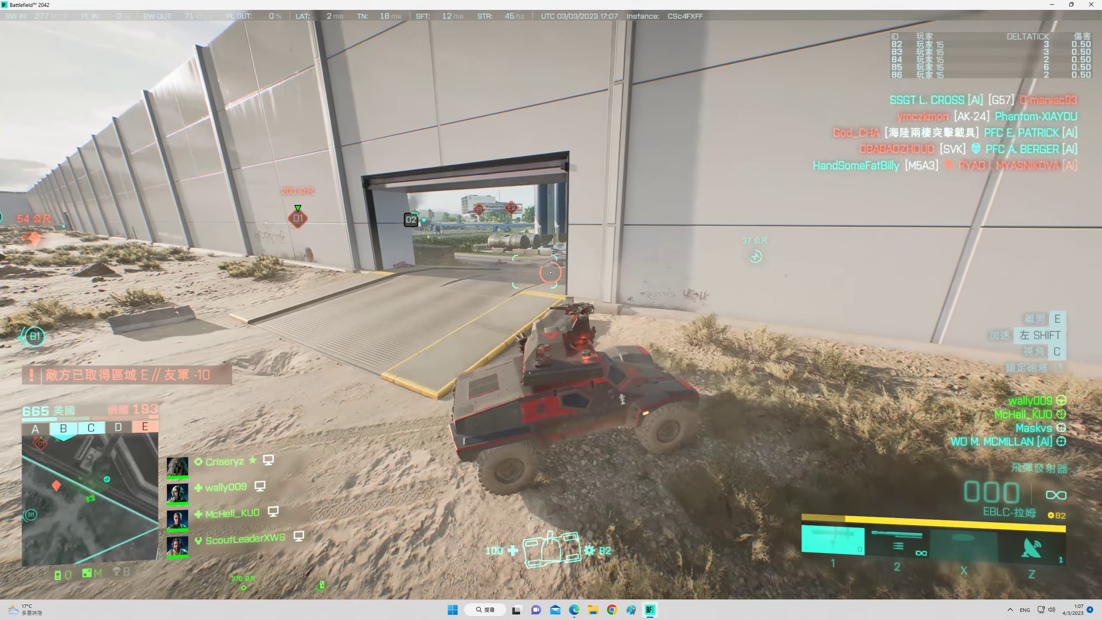
Fire a missile from the reloaded launcher at the enemy vehicle.
key("c")
key("1")
key("c")
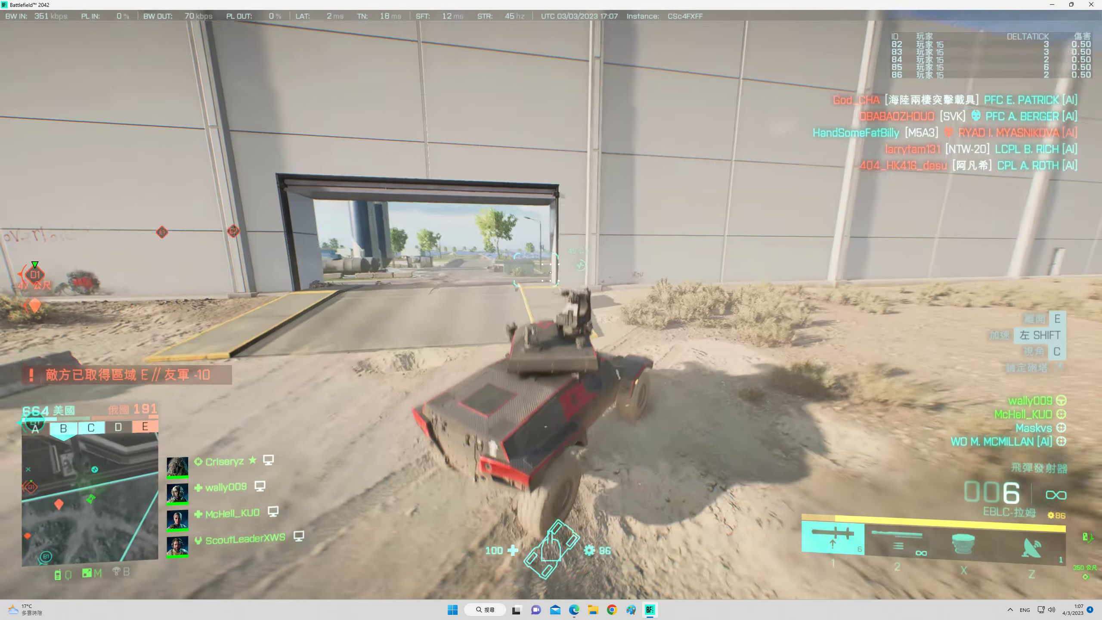
key("c")
left_click(551, 311)
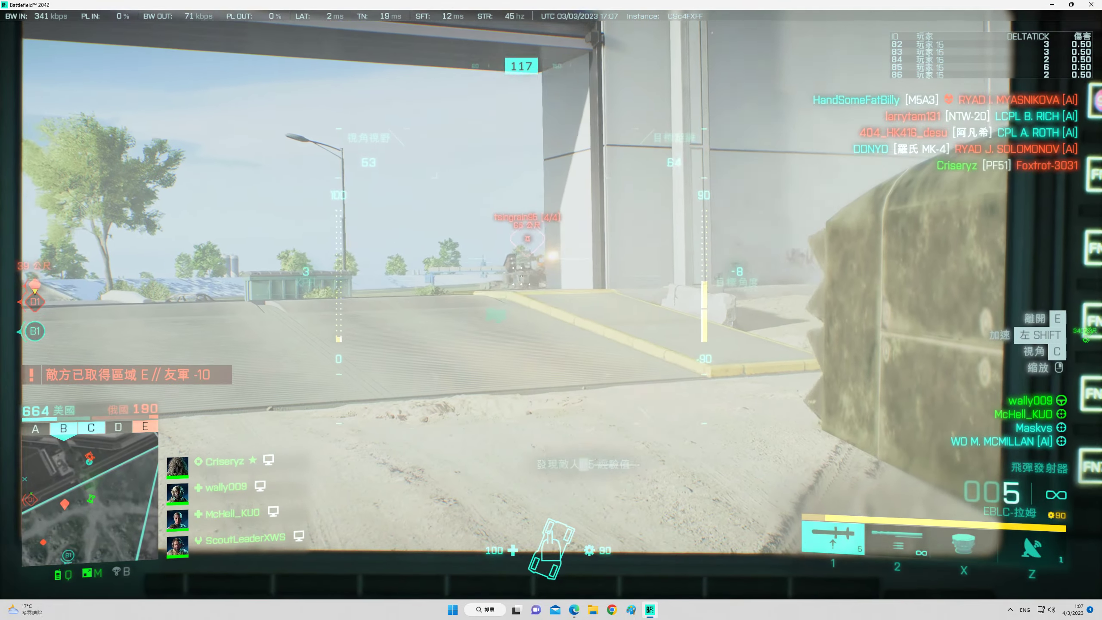
key("c")
Fire further missiles through the doorway at the enemy vehicle, ending in chase view.
key("c")
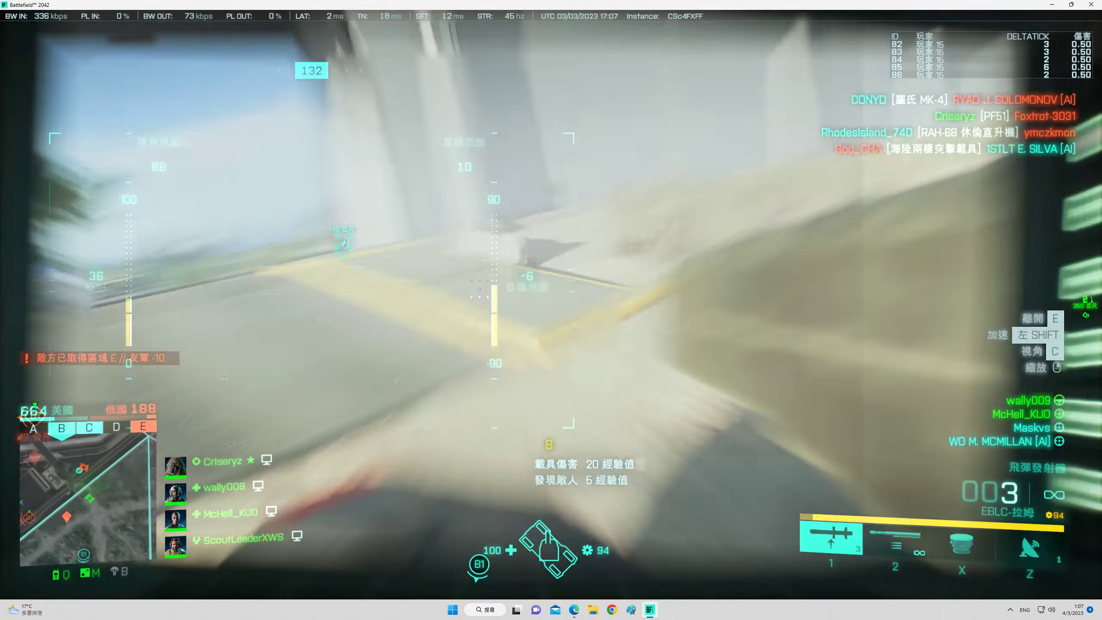
left_click(551, 310)
key("c")
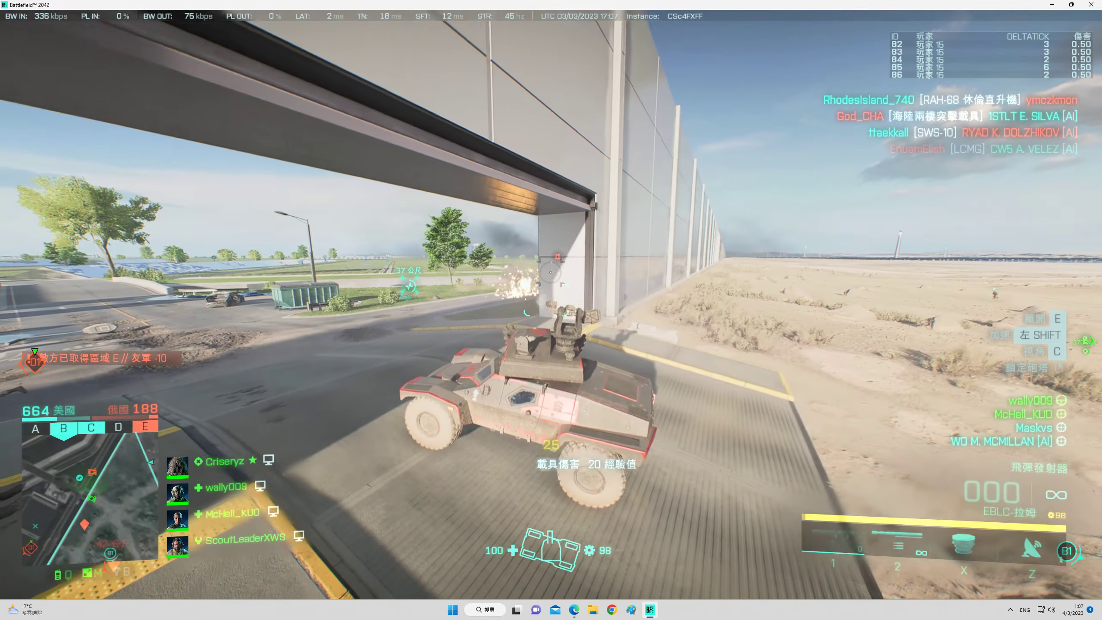
key("2")
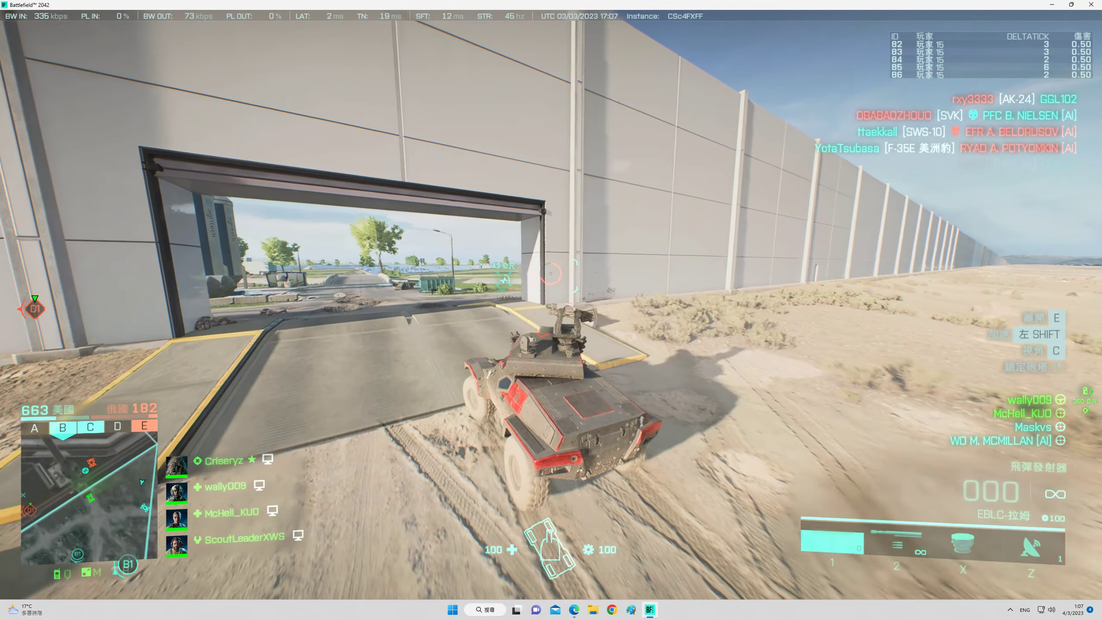
key("c")
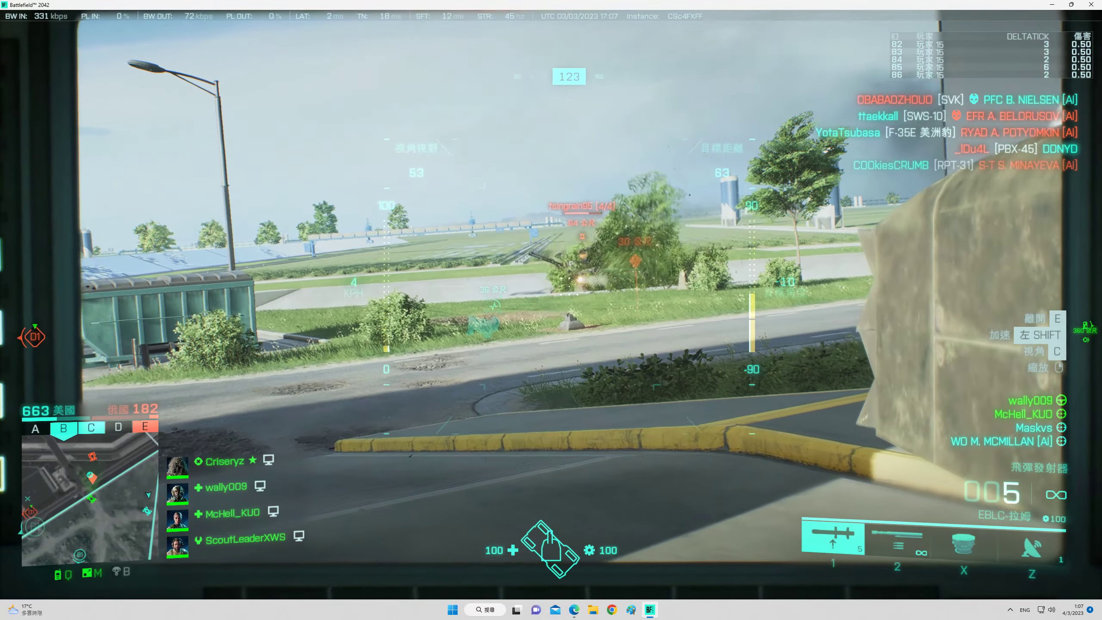
left_click(551, 309)
key("c")
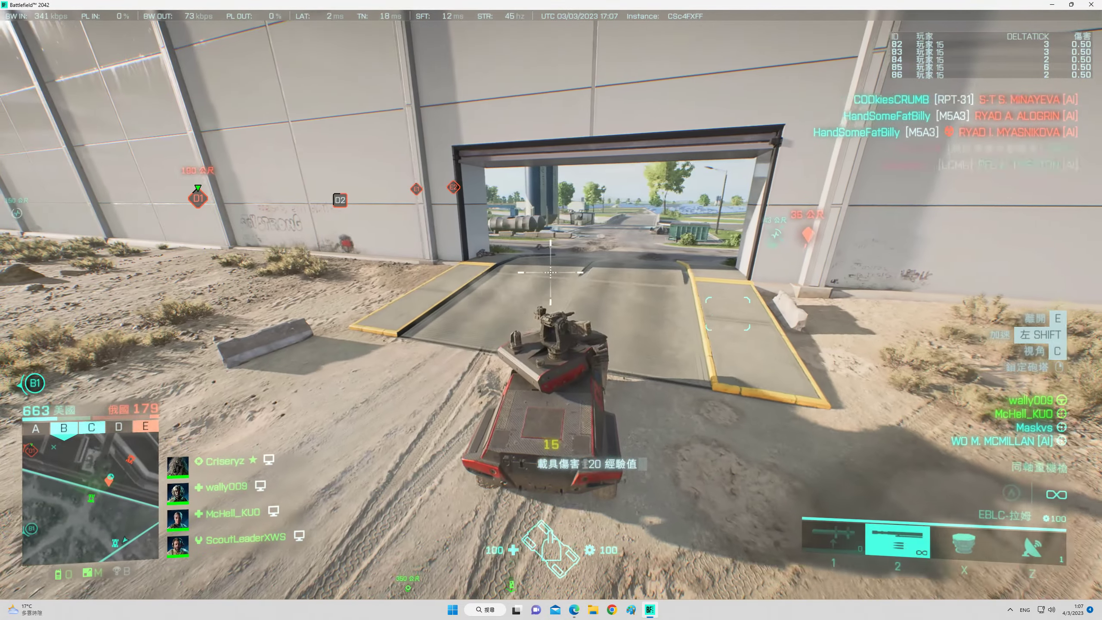
Fire the coaxial machine gun at the enemy soldier and vehicle in the canal.
key("2")
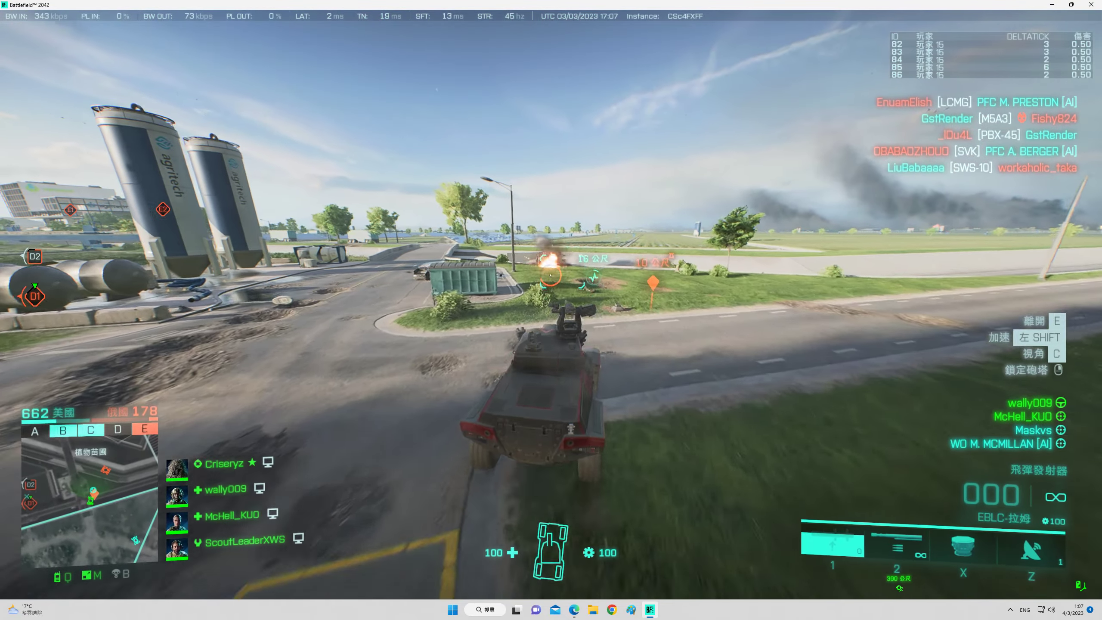
left_click(552, 272)
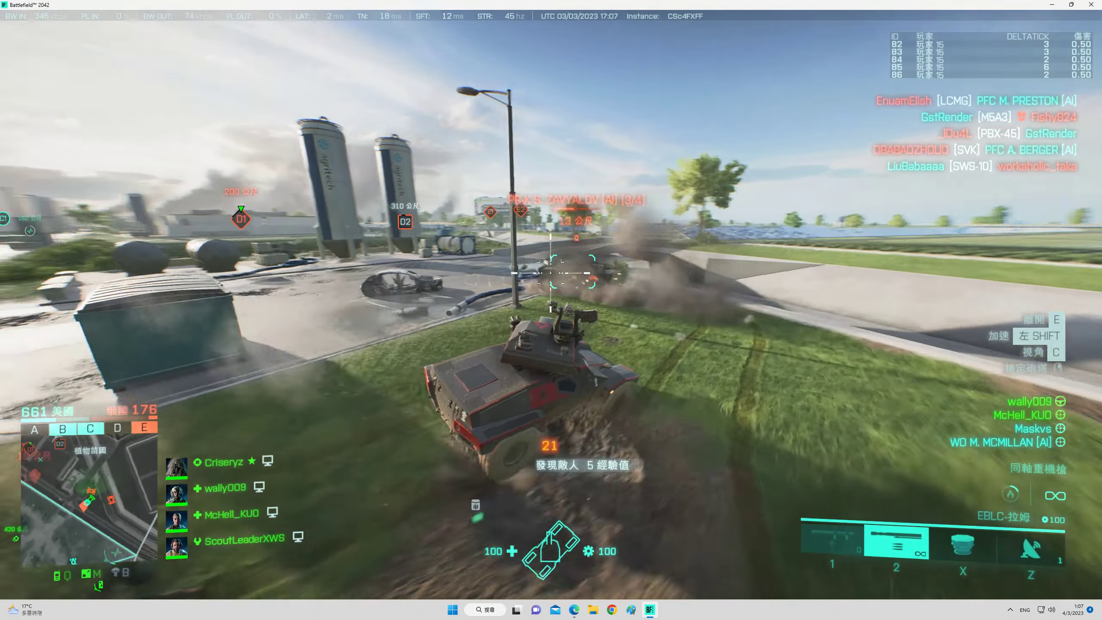
left_click(551, 272)
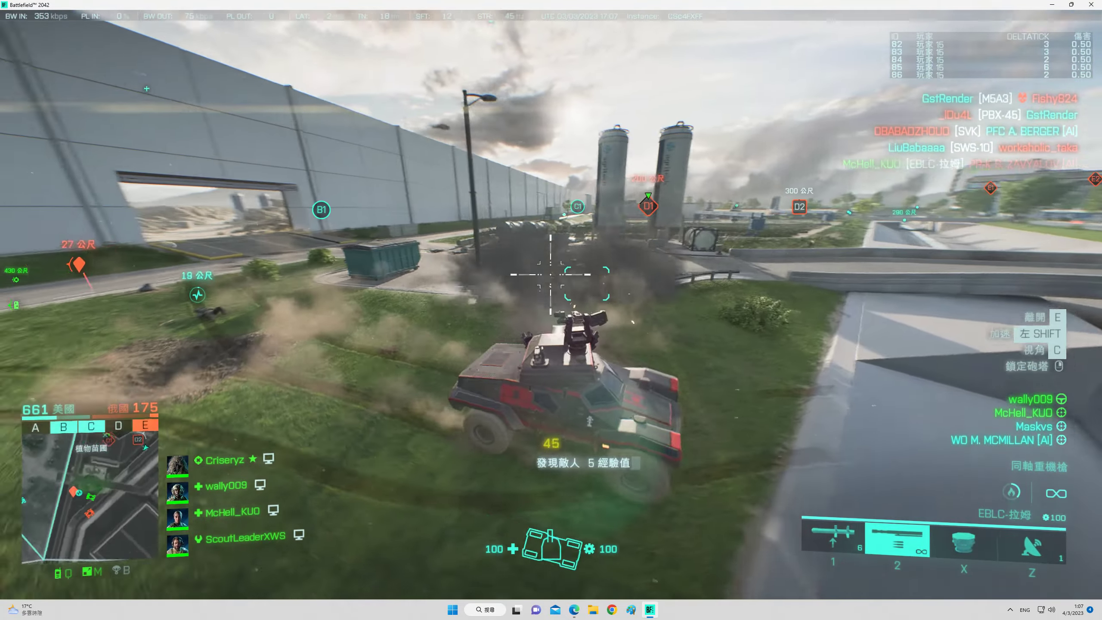
key("1")
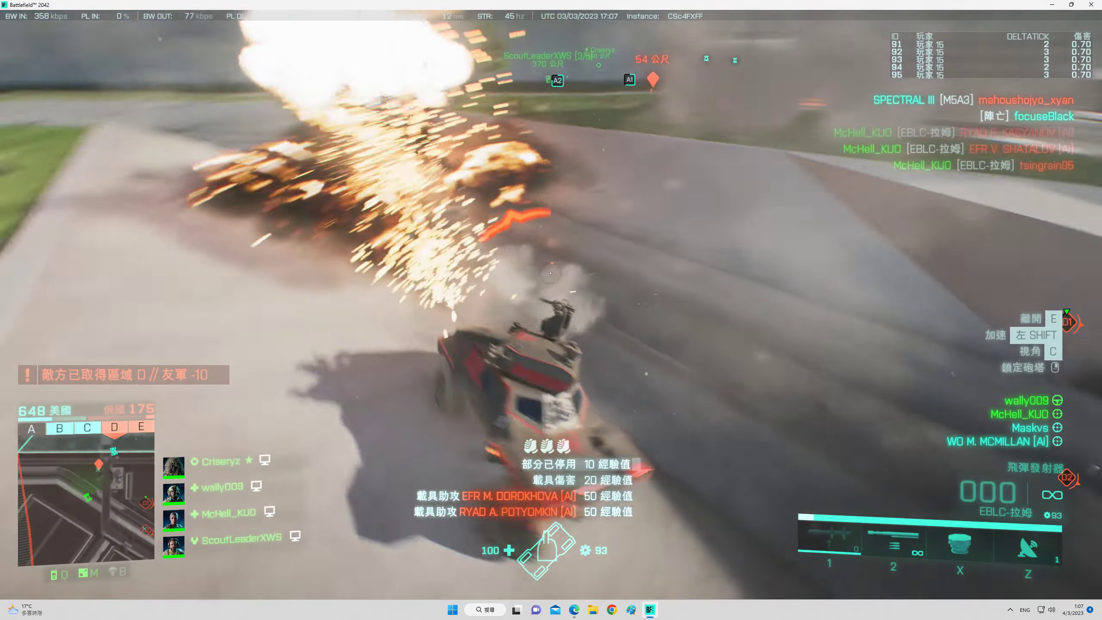
key("2")
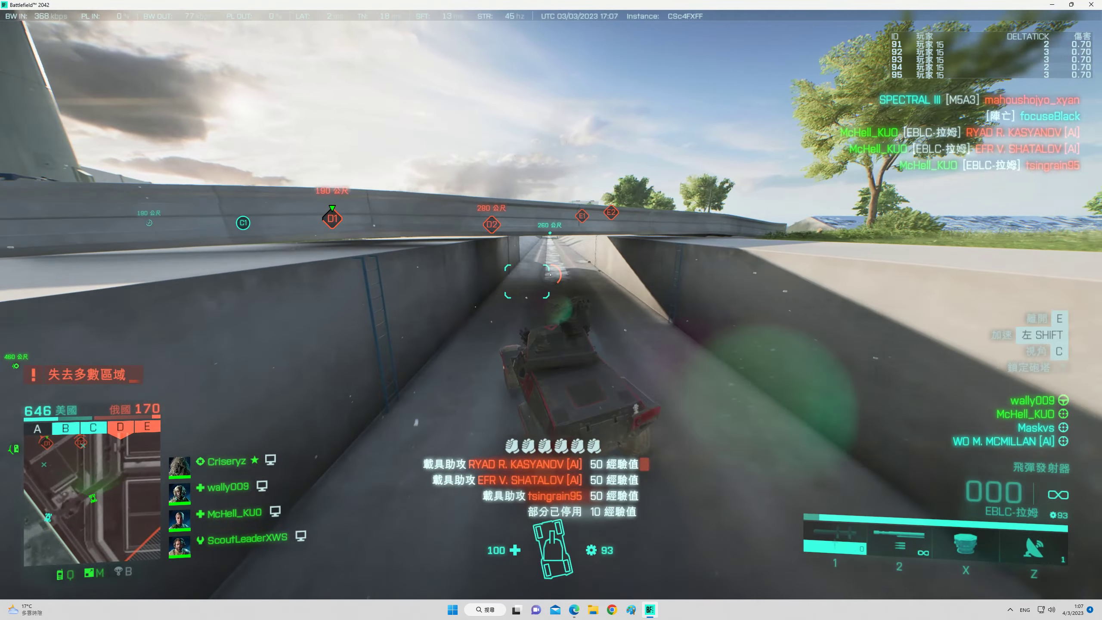
Fire missiles at the burning enemy vehicle in the underpass until it's destroyed.
key("c")
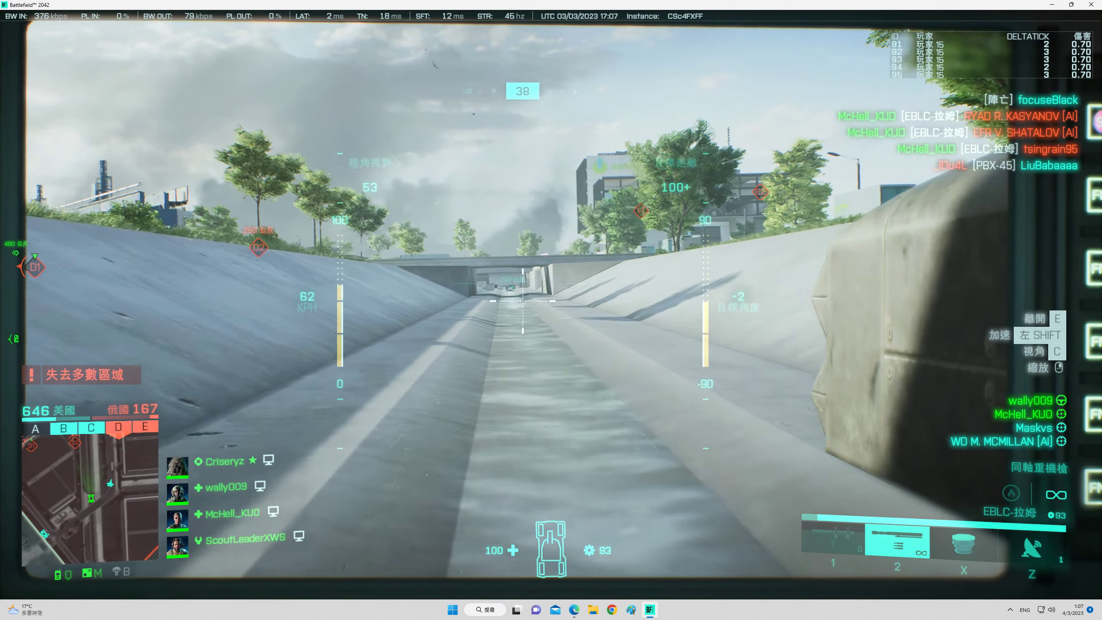
key("c")
key("1")
key("c")
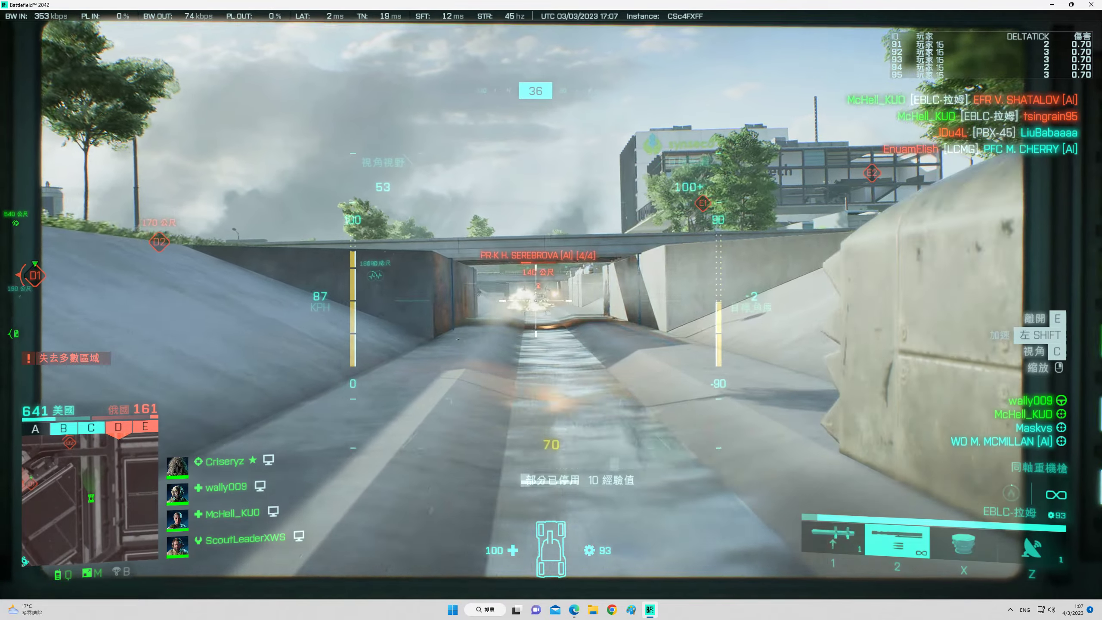
left_click(535, 299)
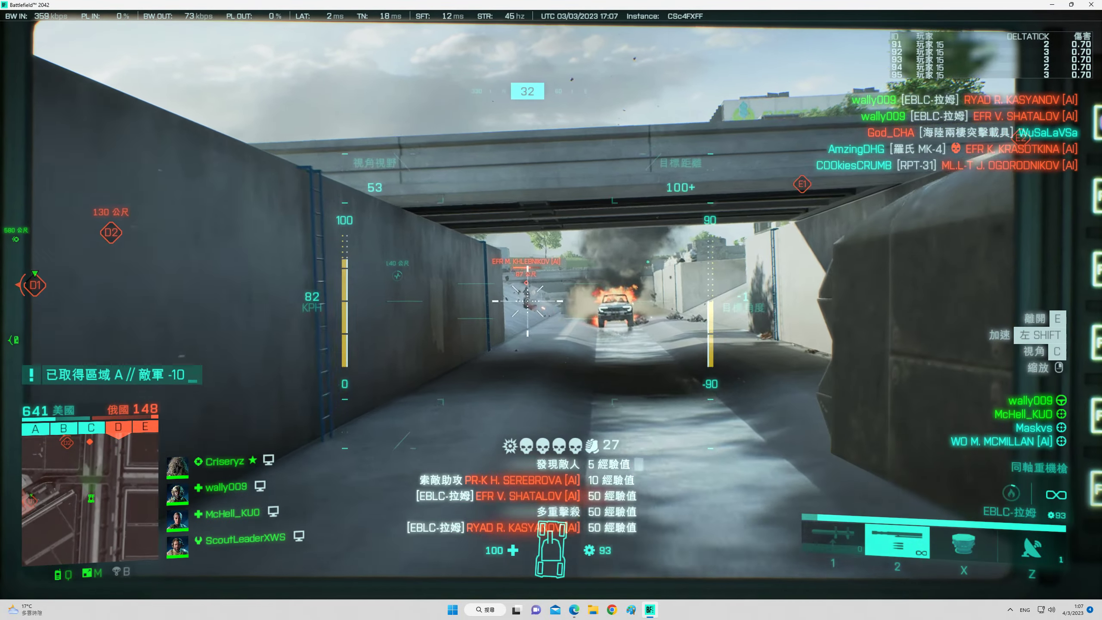
left_click(551, 276)
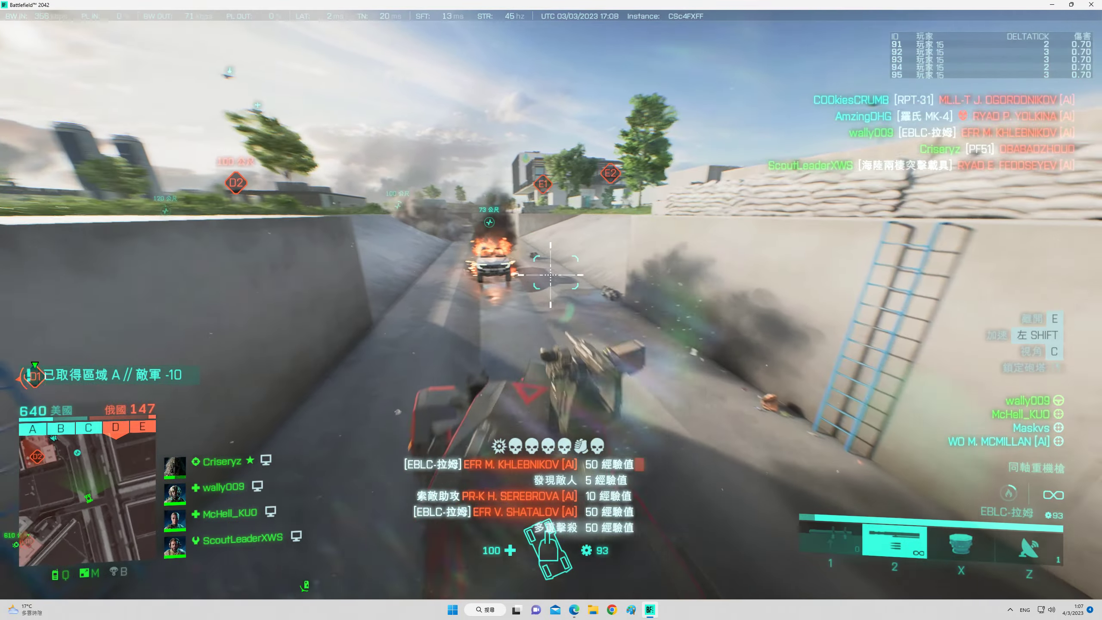
key("c")
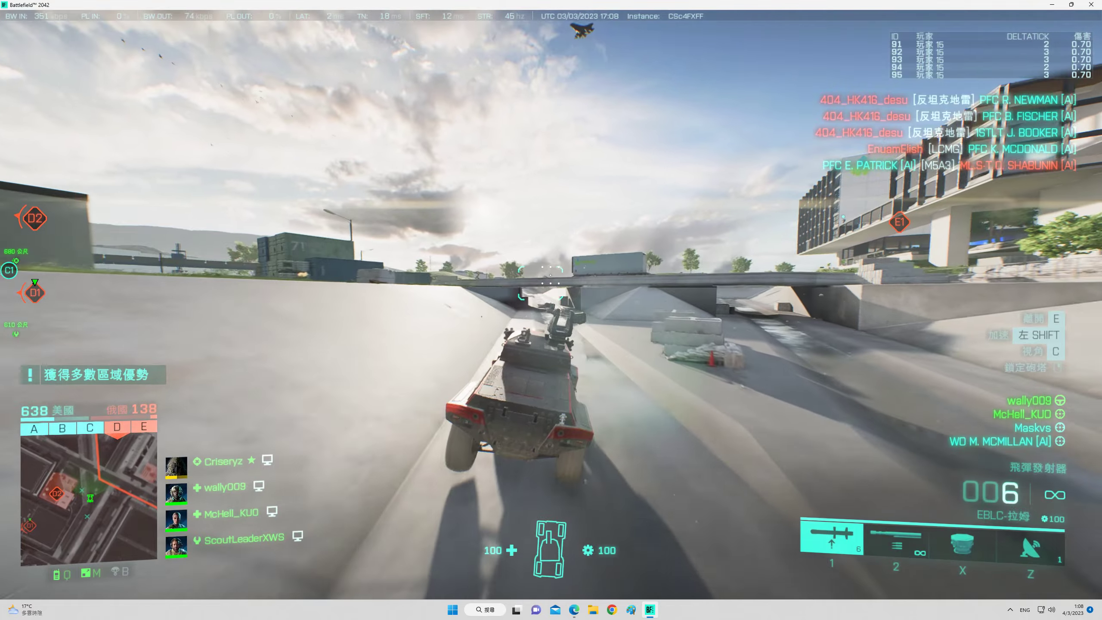
Fire missiles at enemies near the underpass, briefly selecting the utility equipment.
left_click(551, 284)
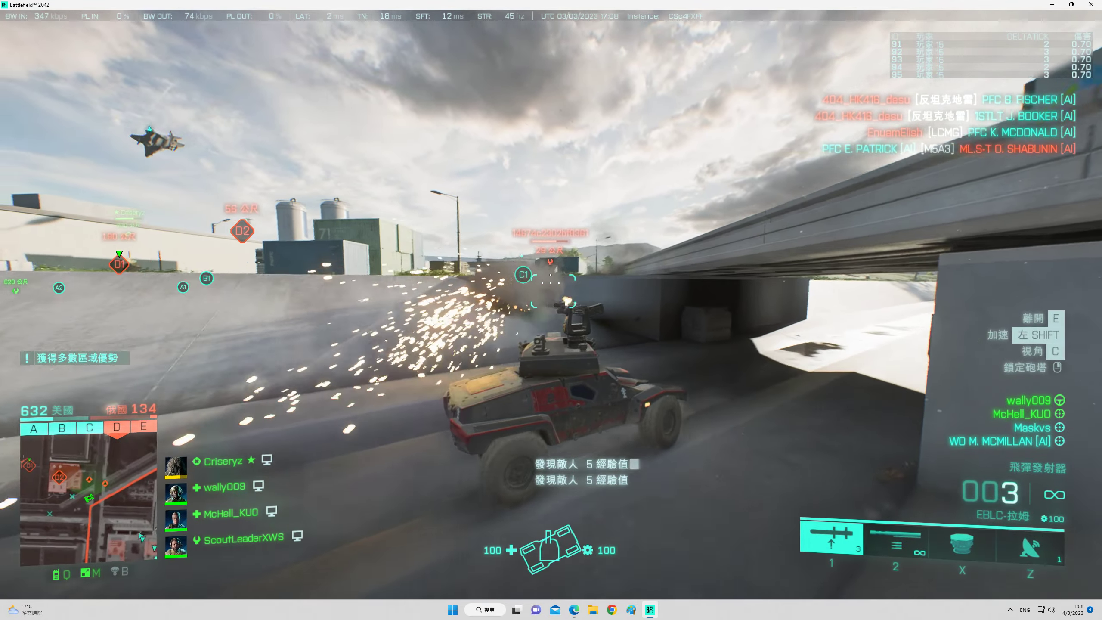
key("z")
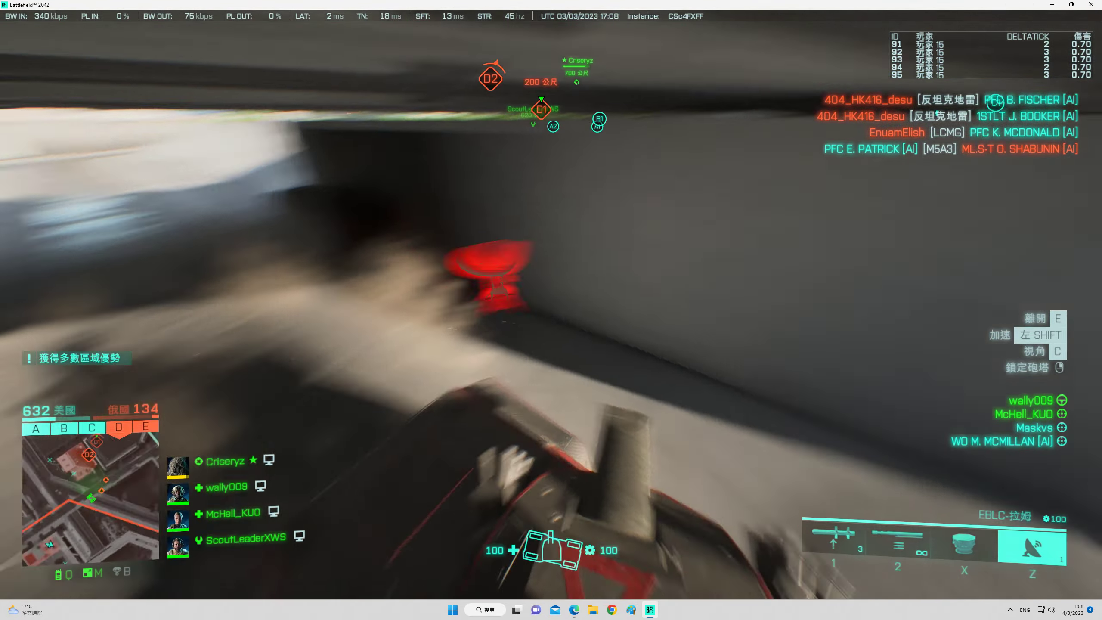
key("1")
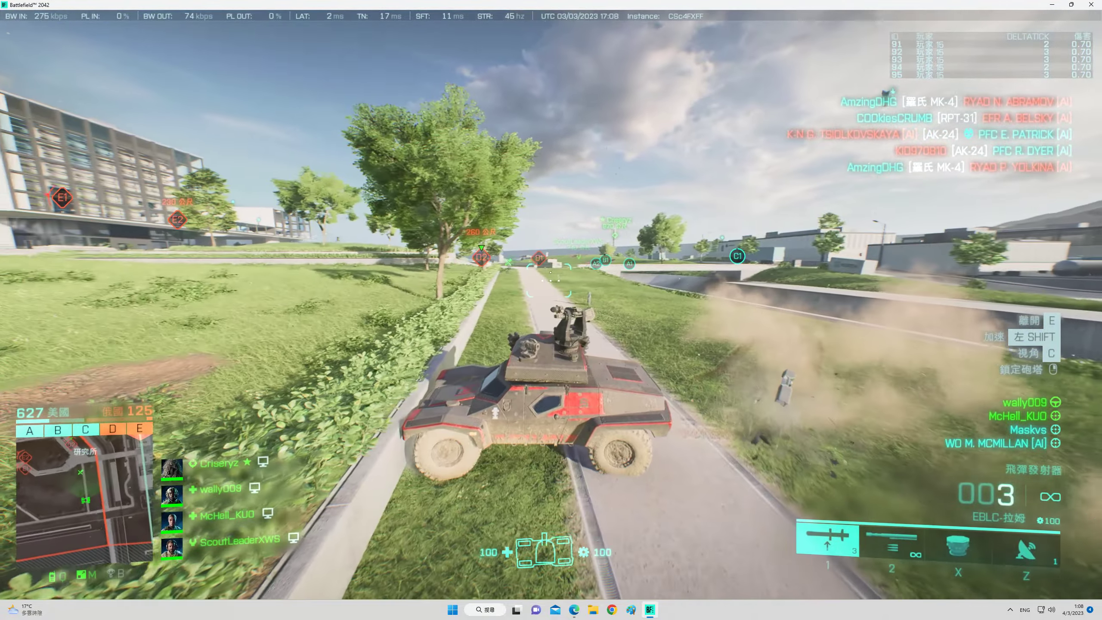
Drive past the Synseco building over the grass to the perimeter wall.
key("c")
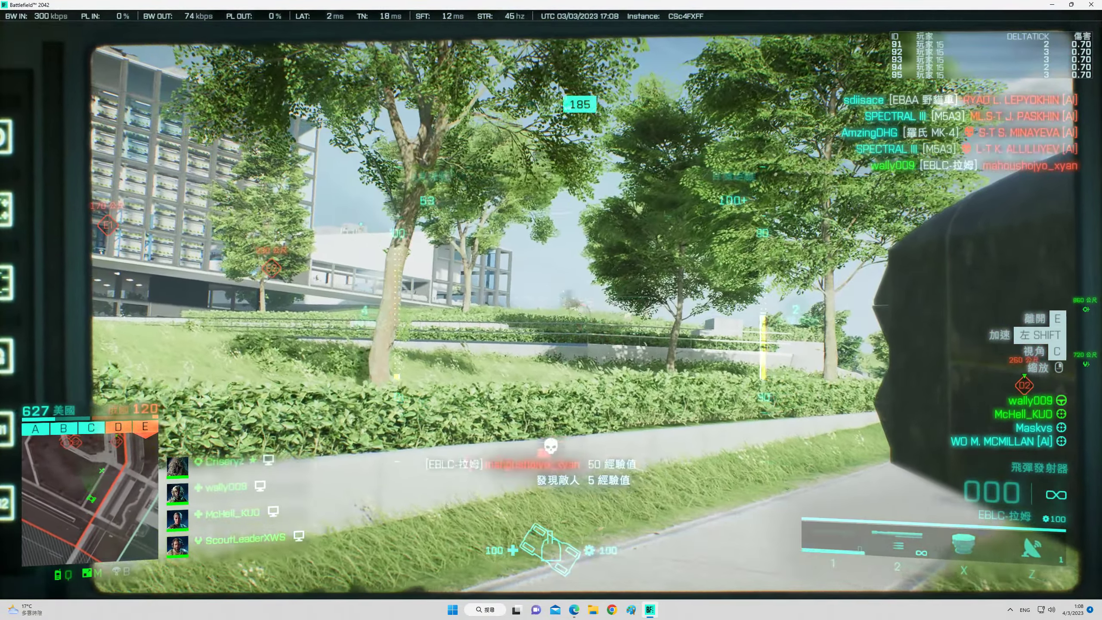
key("c")
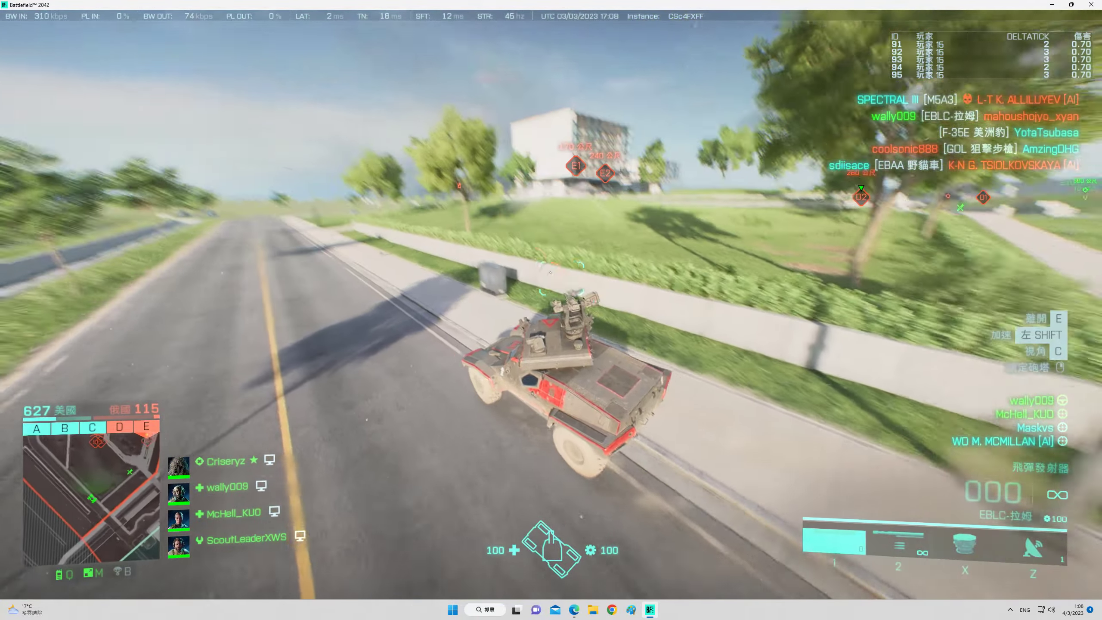
key("1")
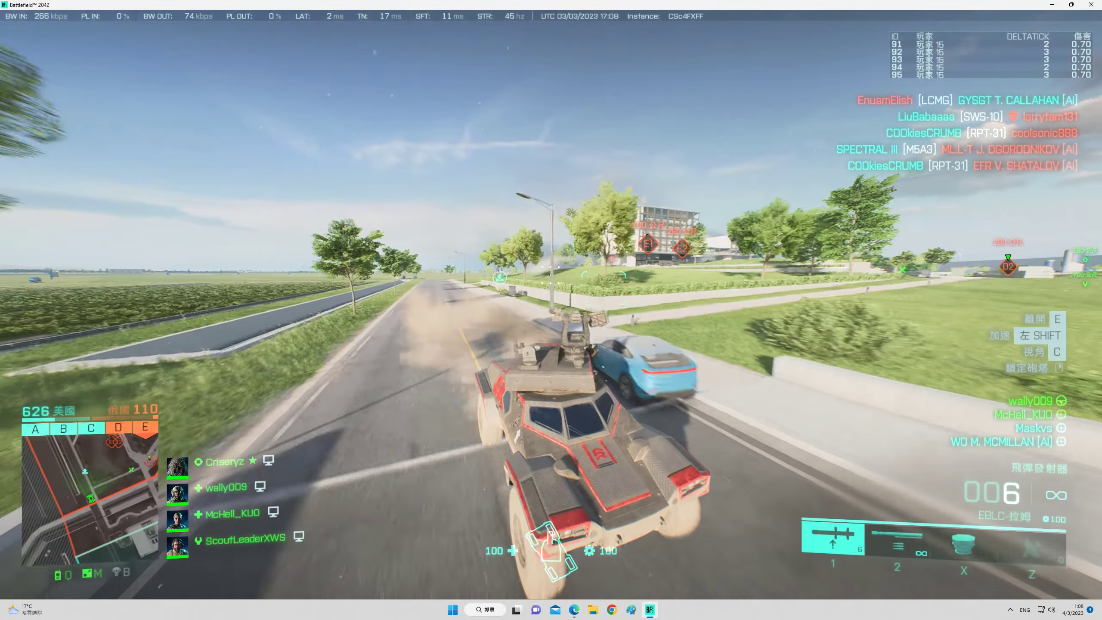
key("c")
key("c")
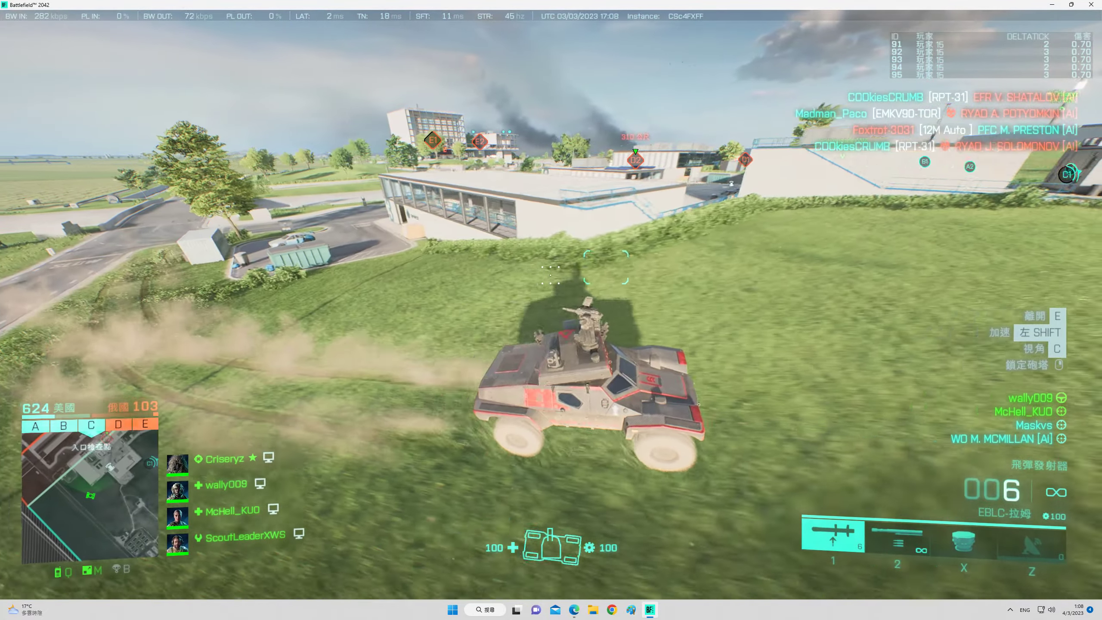
key("1")
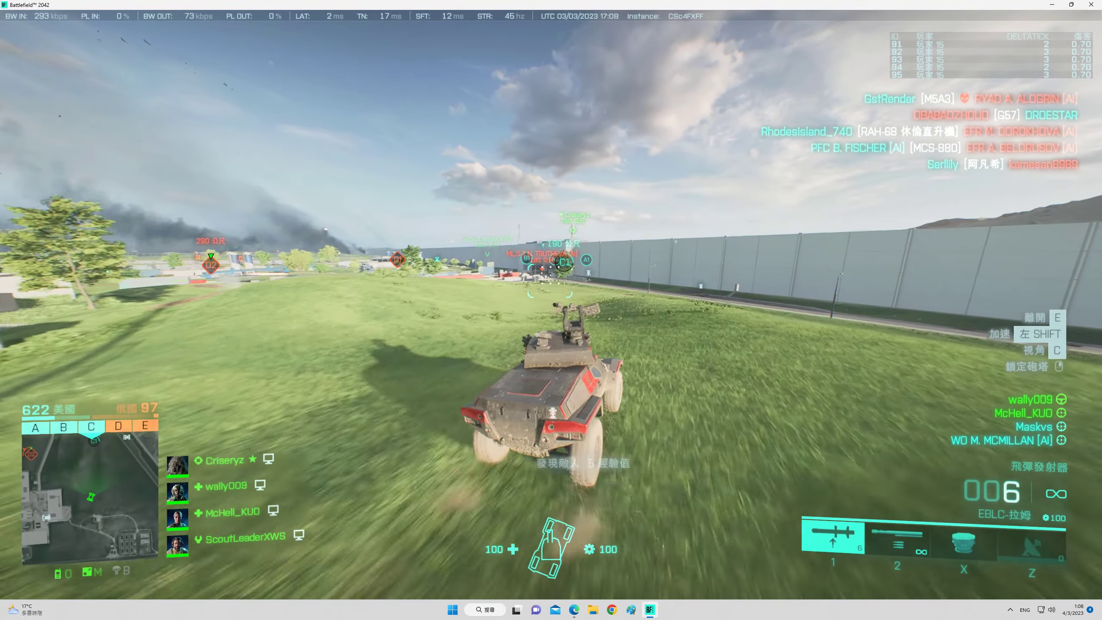
key("c")
Fire two missiles at the defenders near Charlie One.
key("c")
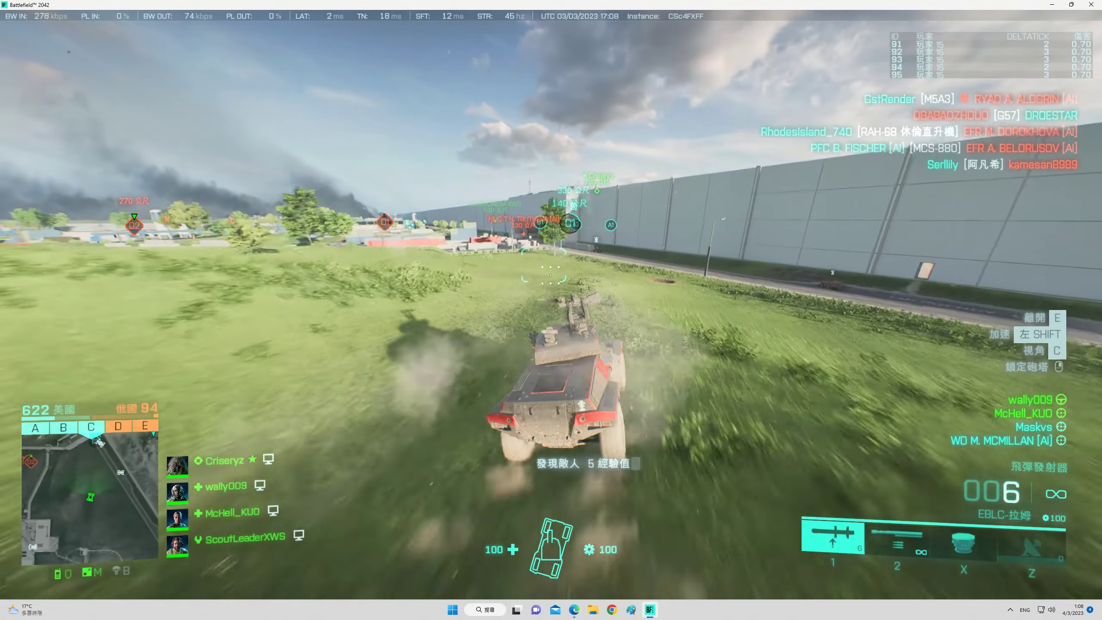
key("c")
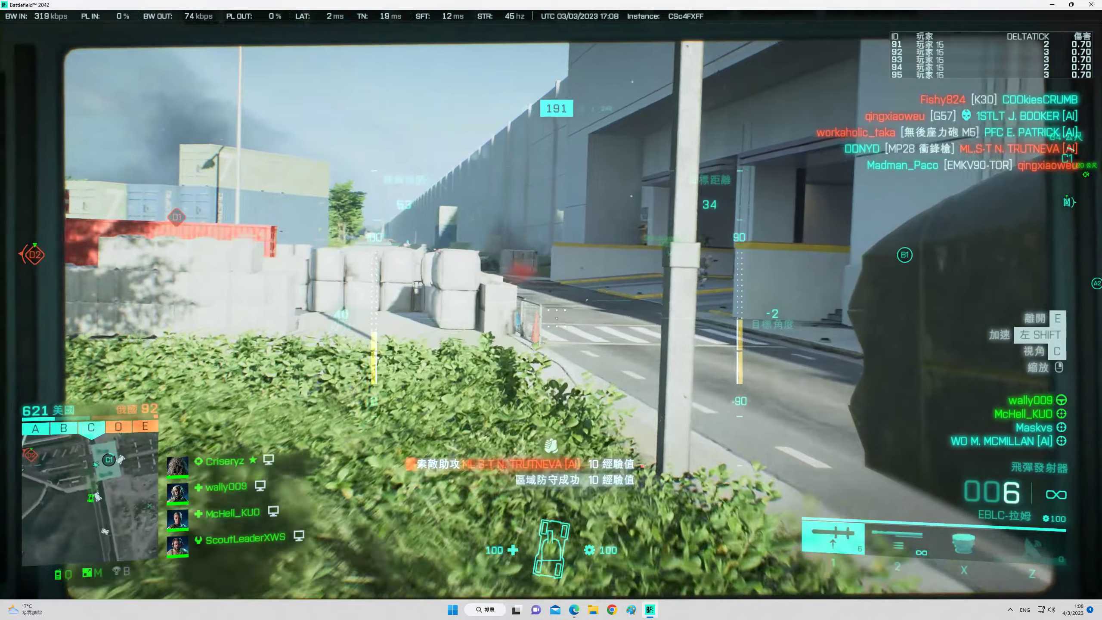
left_click(551, 311)
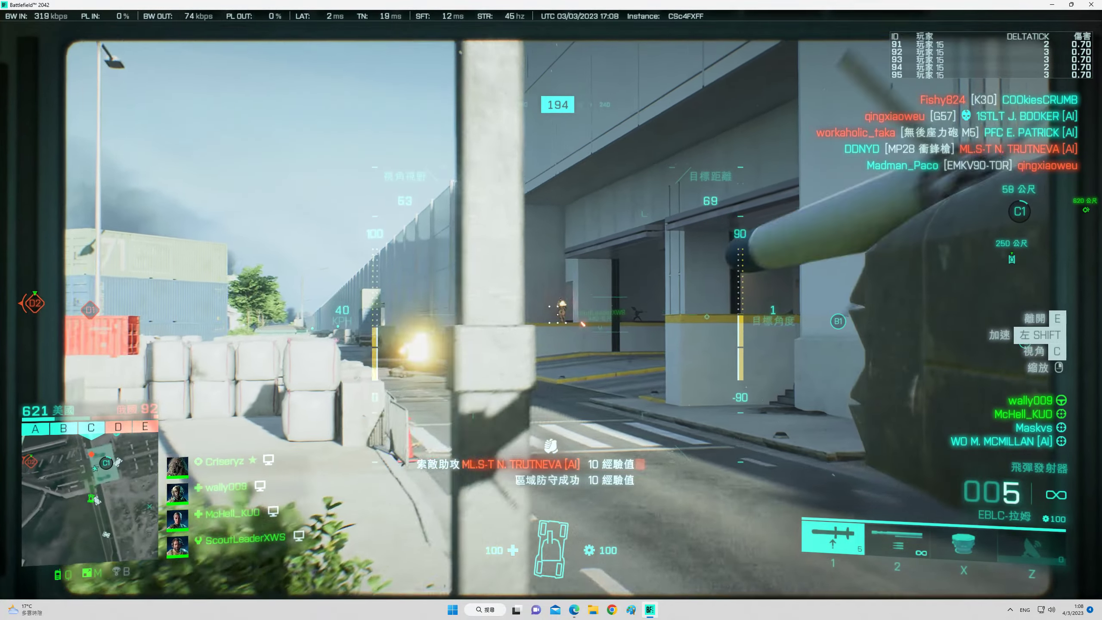
left_click(551, 309)
key("c")
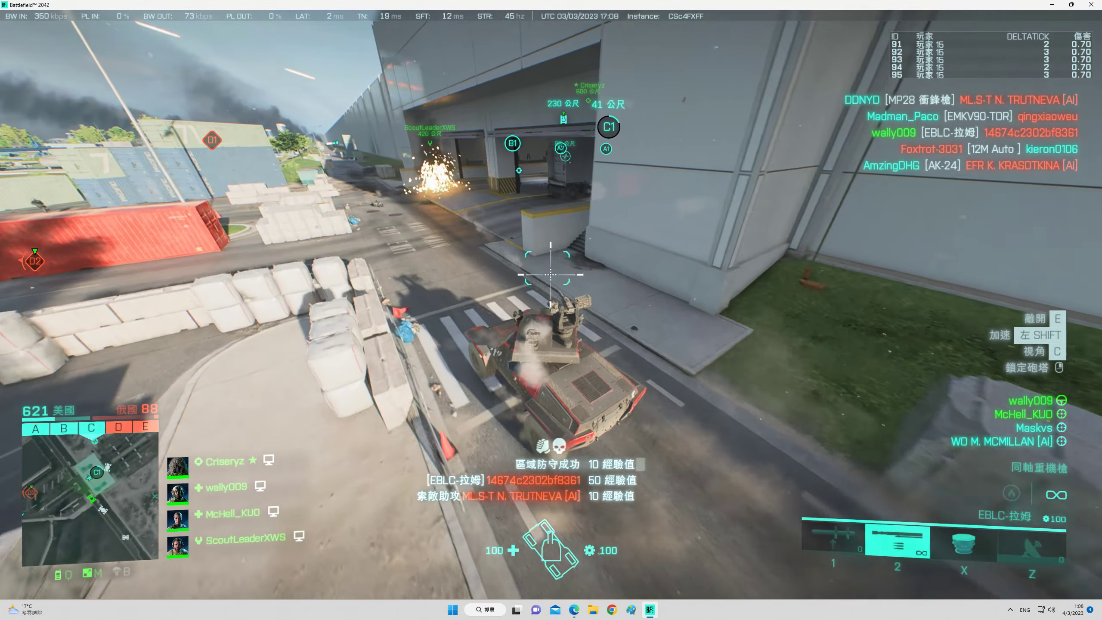
Machine-gun enemies at the garage entrance and inside, then missile enemies at the exit.
key("2")
left_click(551, 274)
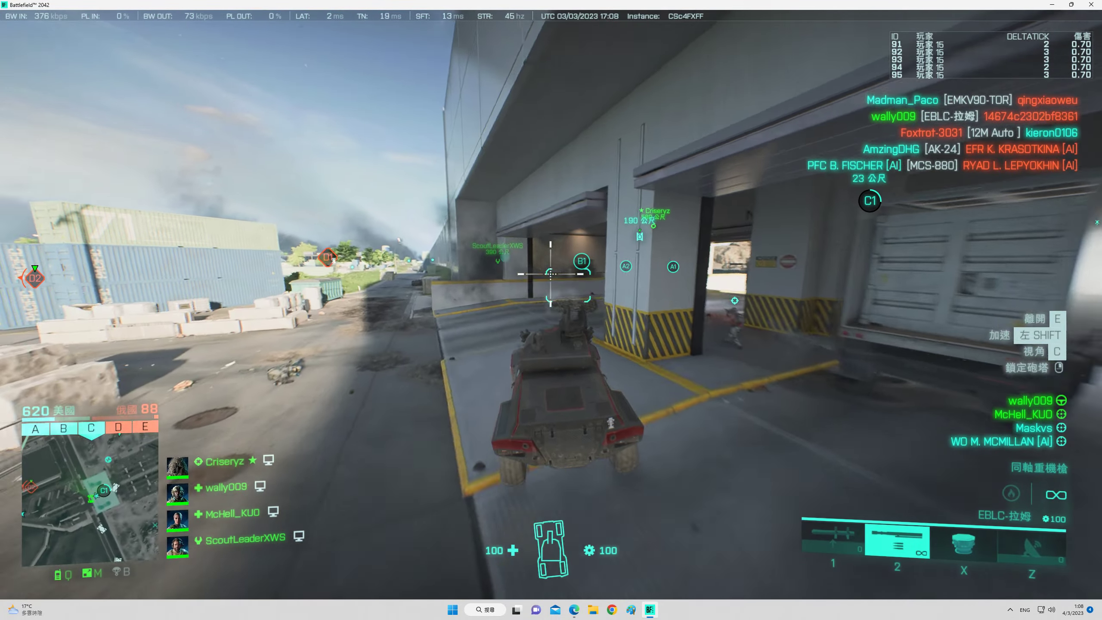
left_click(551, 274)
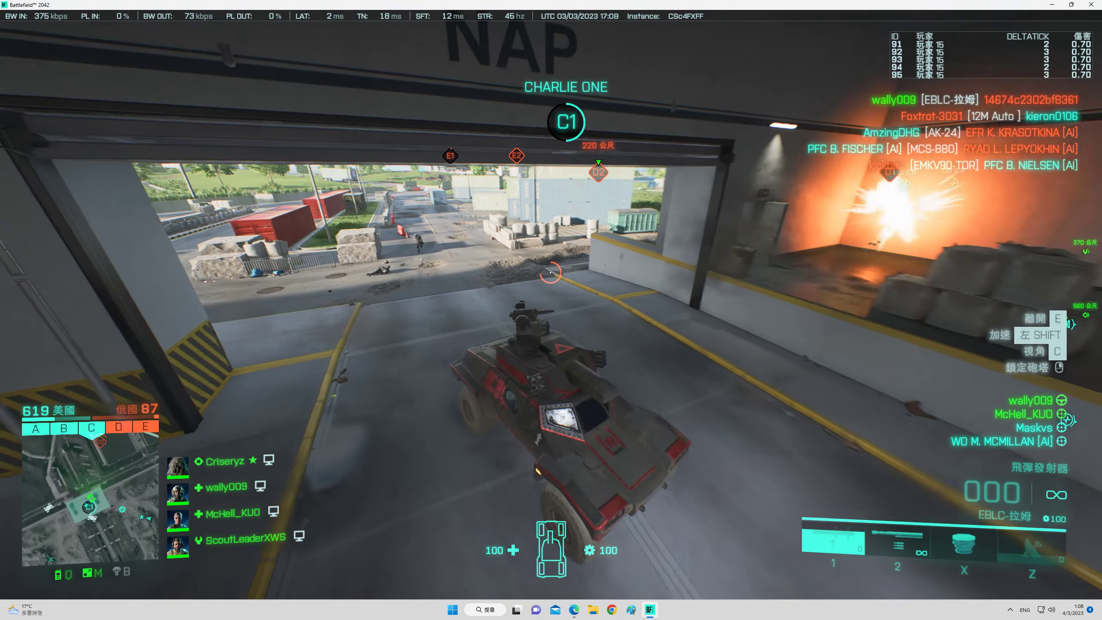
key("1")
key("2")
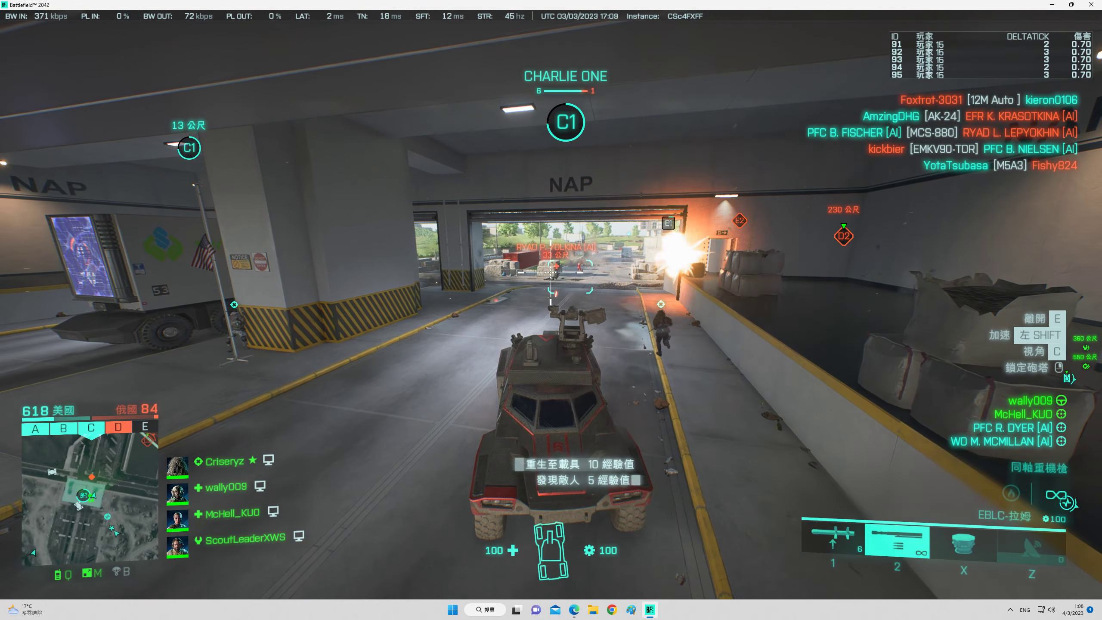
key("1")
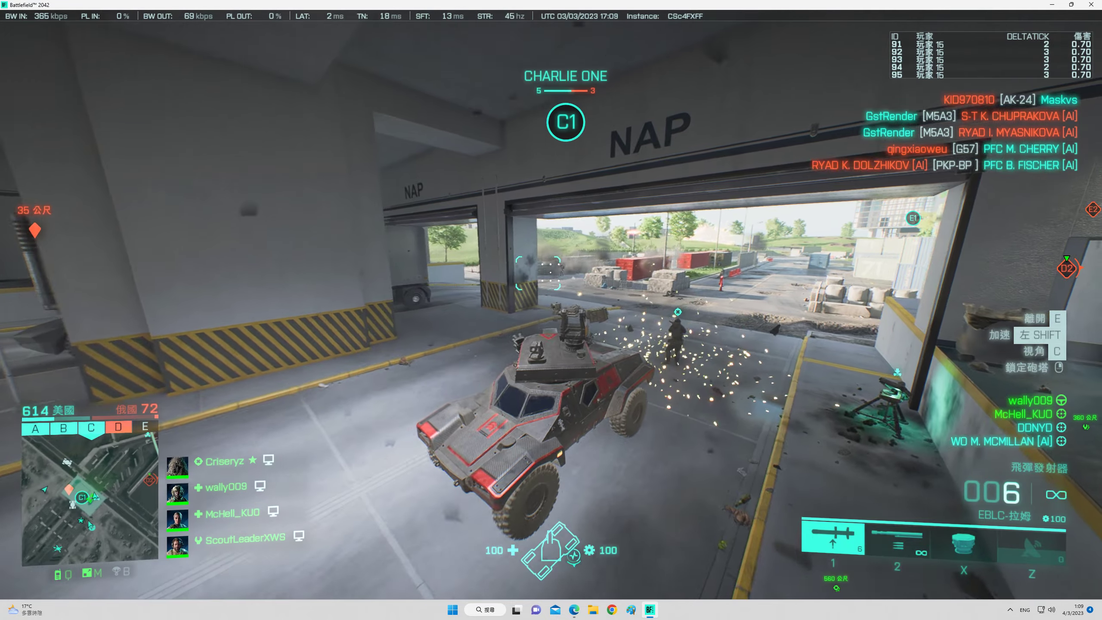
left_click(637, 322)
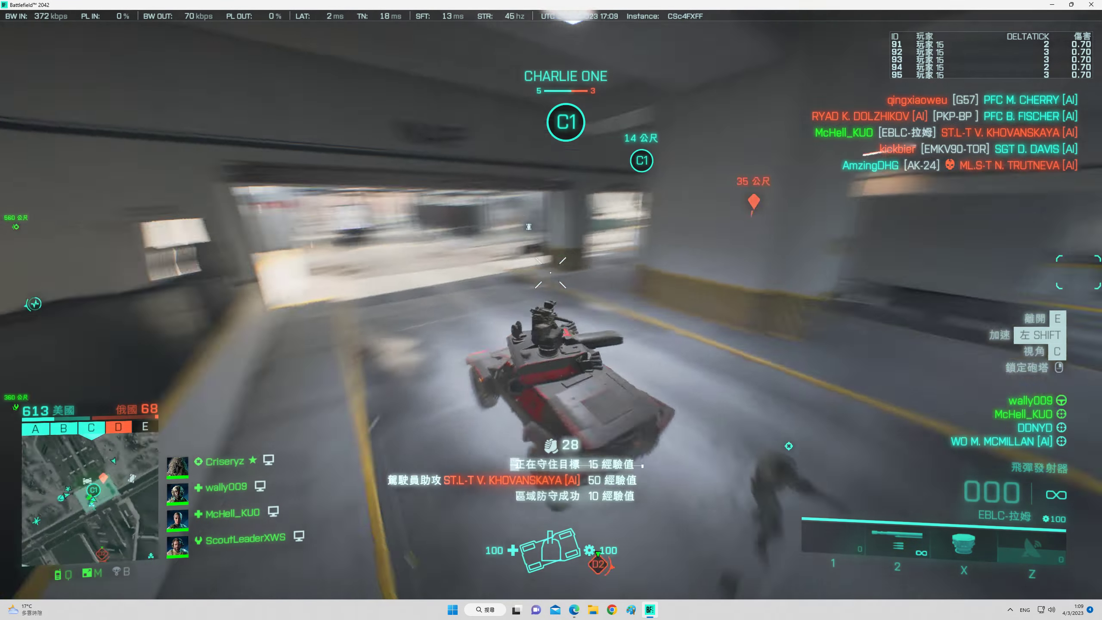
key("2")
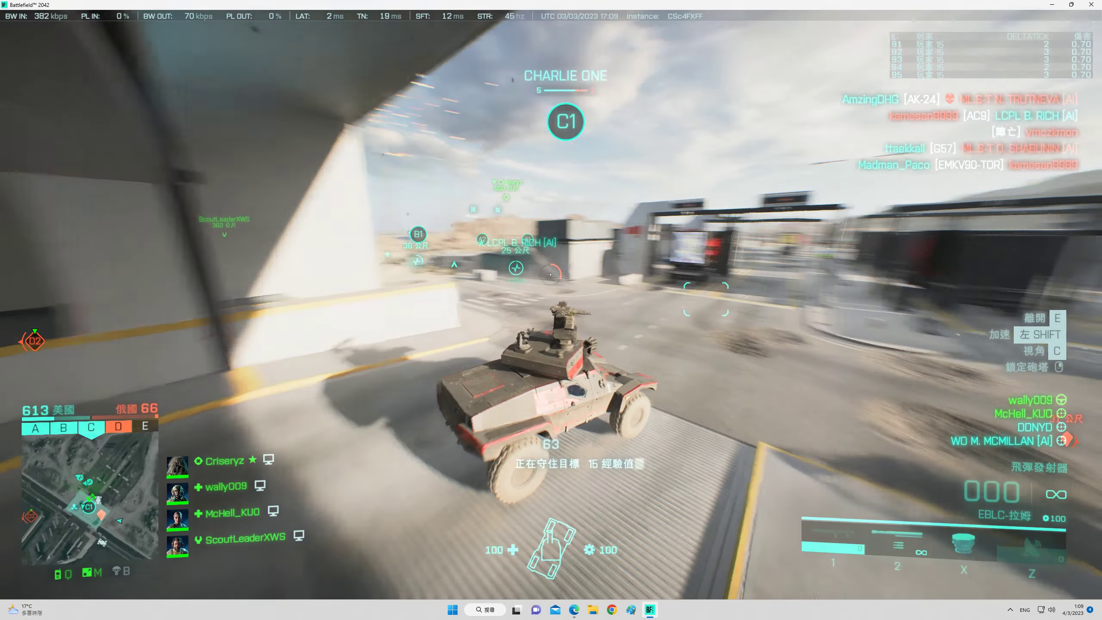